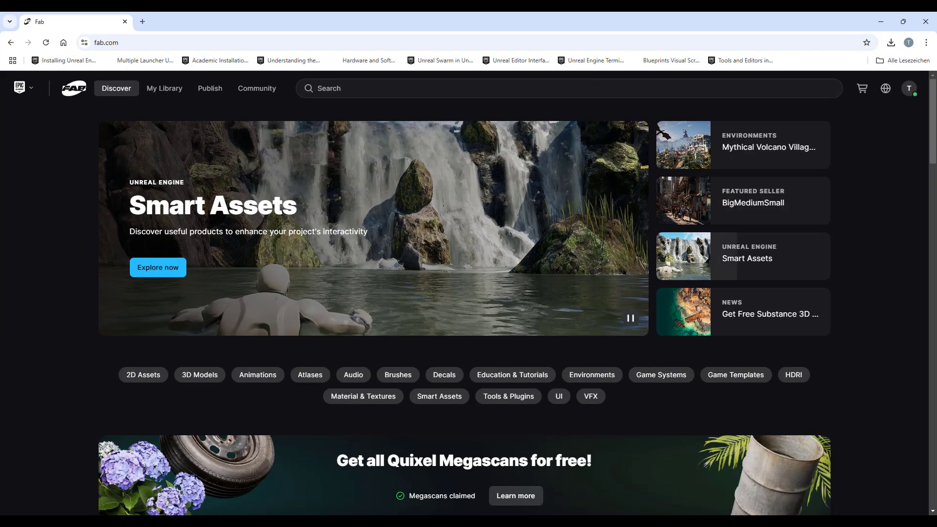
Open the Unreal Engine channel on Fab and search it for "pirate"
scroll(535, 474, "down", 4)
scroll(535, 475, "down", 3)
left_click(464, 292)
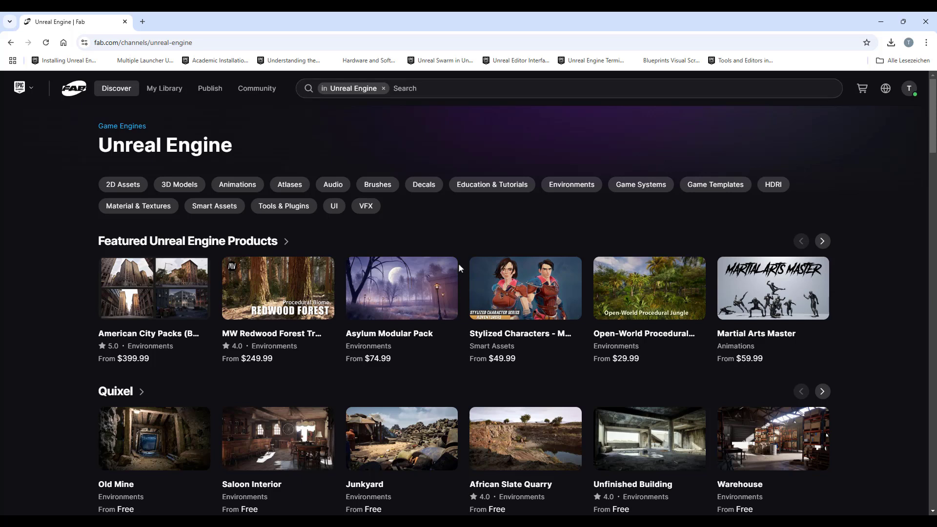
left_click(423, 88)
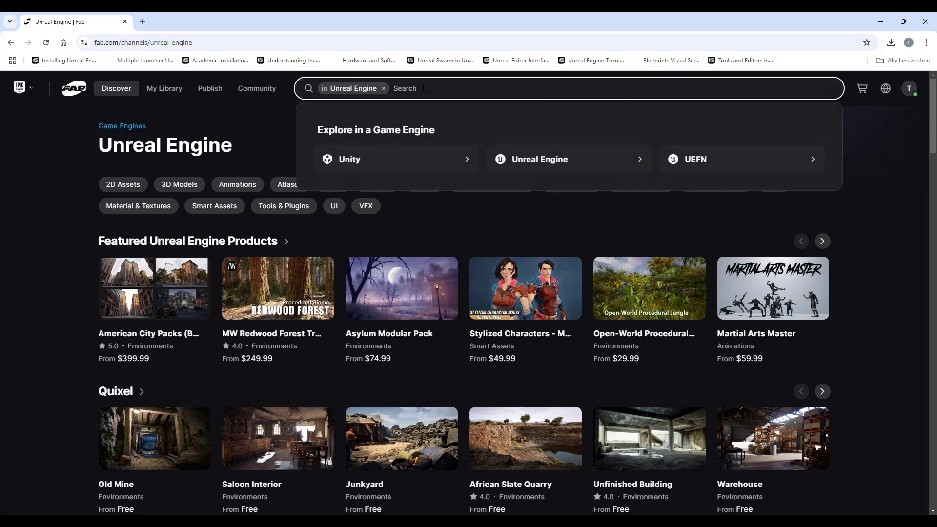
type("pi")
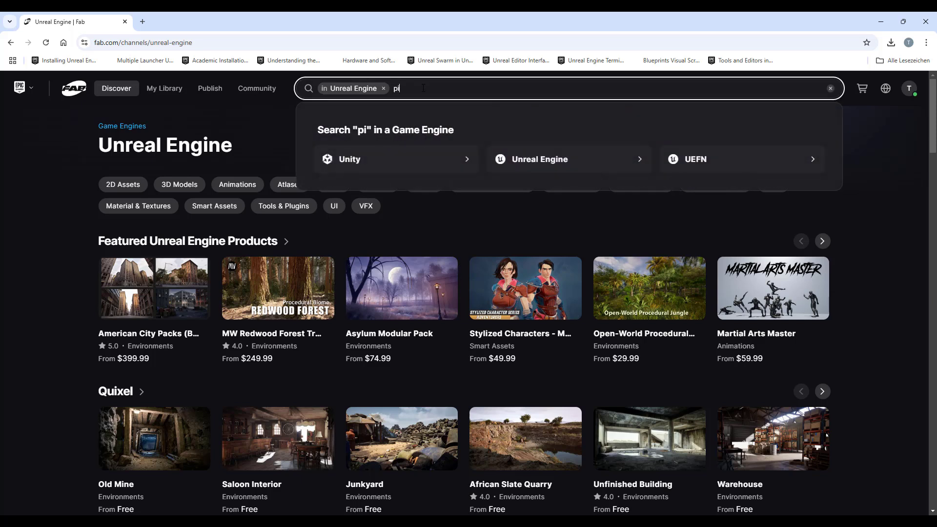
type("rate")
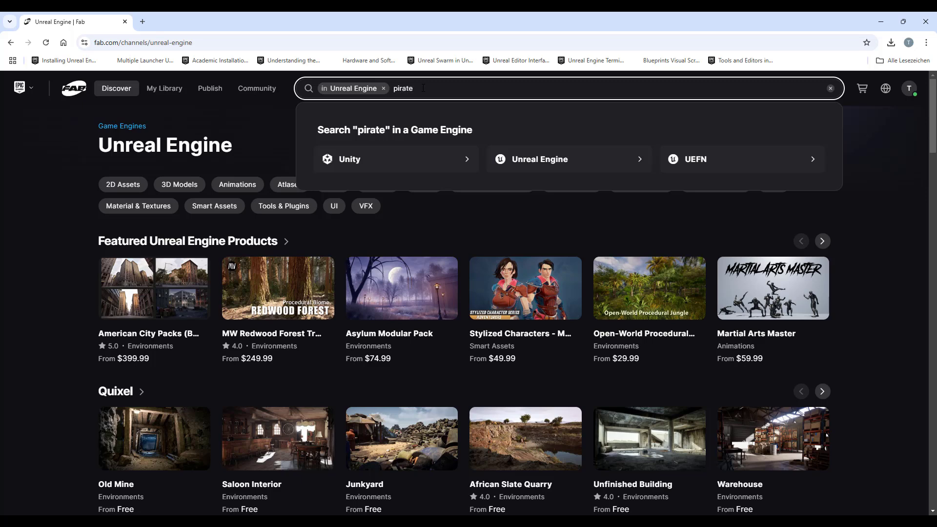
key("Return")
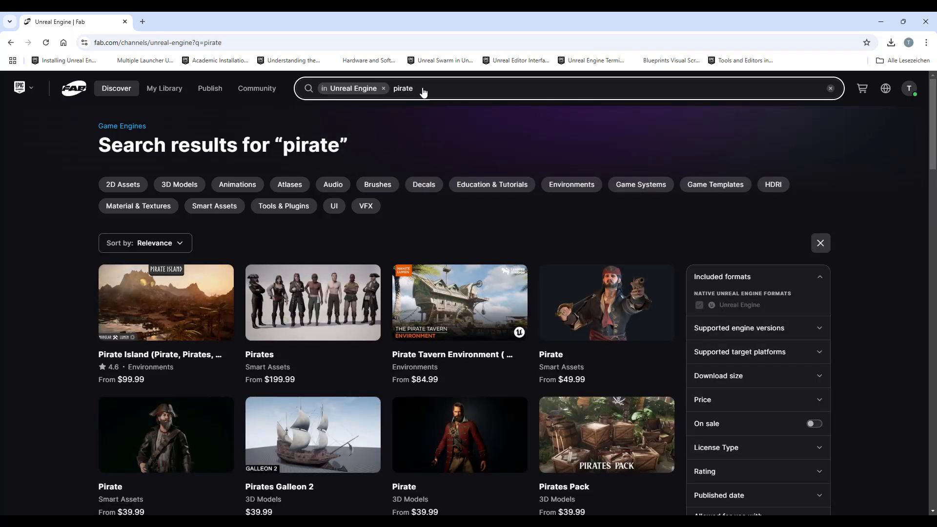
Filter the pirate results by price to free products only and open the Pirate smart asset listing
scroll(550, 142, "down", 4)
left_click(707, 206)
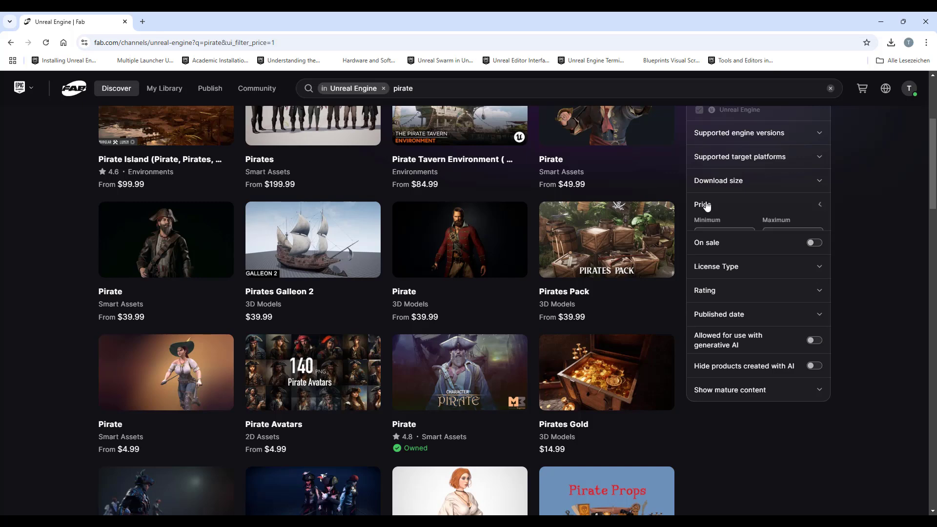
left_click(699, 254)
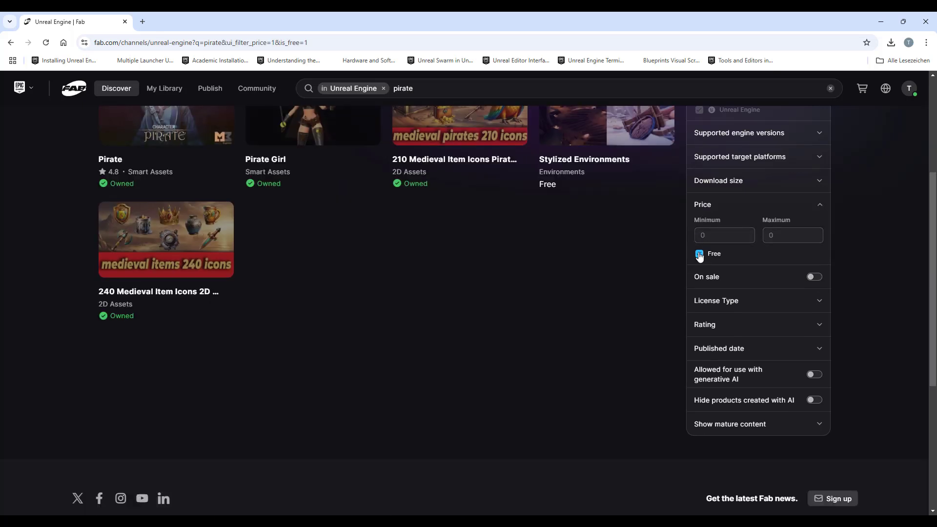
scroll(637, 251, "up", 3)
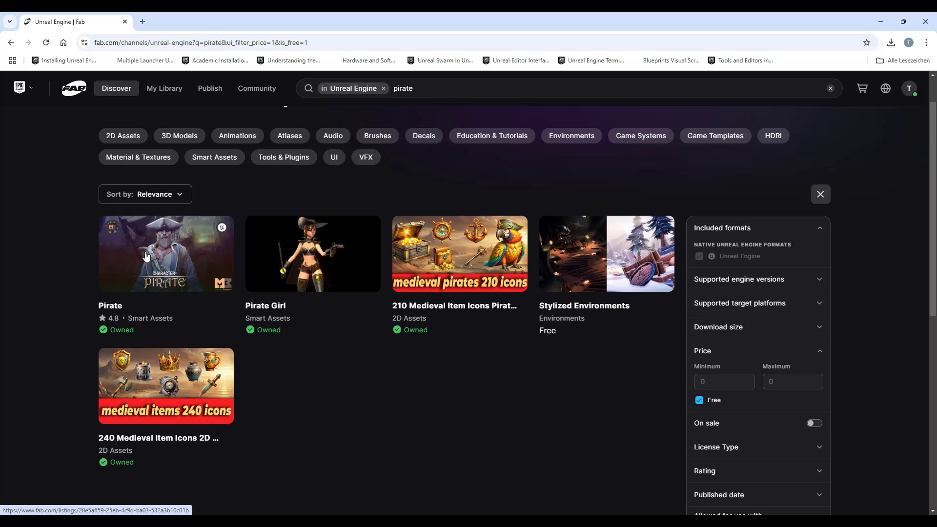
left_click(157, 259)
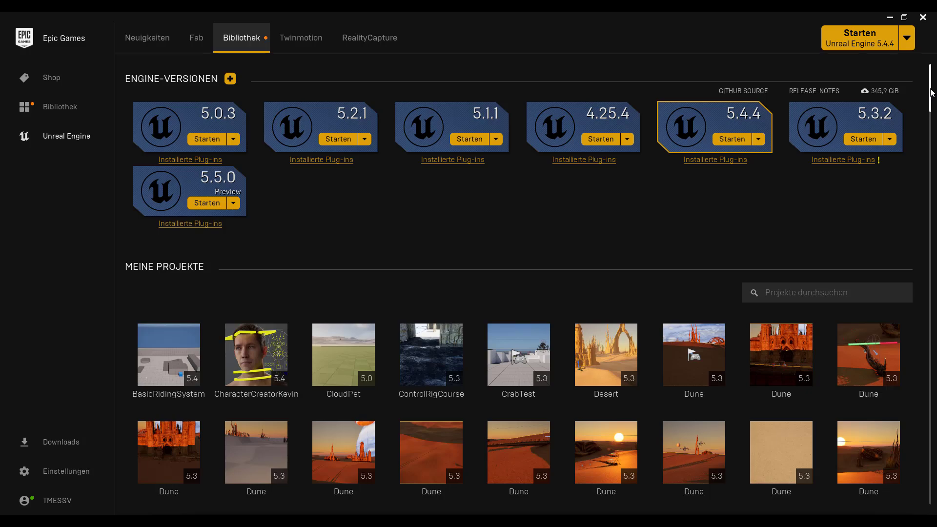
In the Epic Games Launcher, refresh the Fab Library and search it for "pira"
left_click_drag(931, 93, 930, 174)
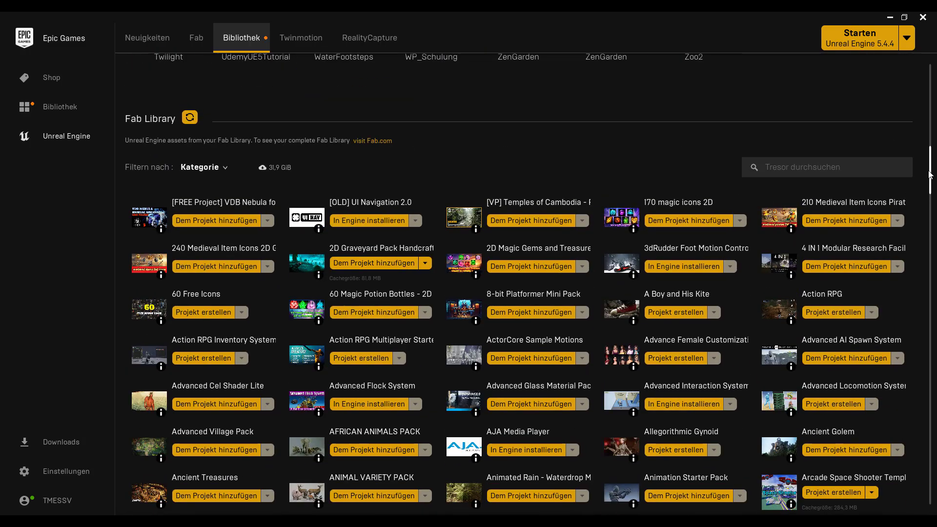
left_click(190, 118)
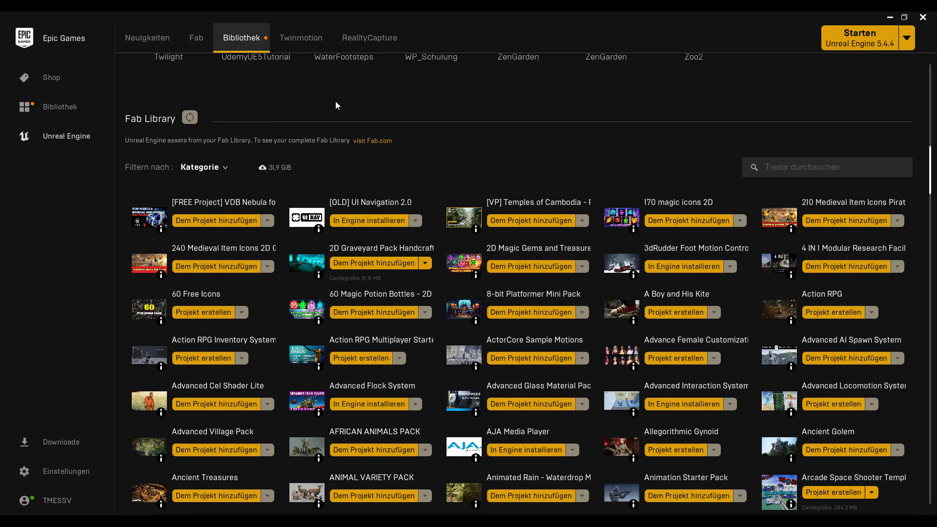
left_click(785, 167)
type("pira")
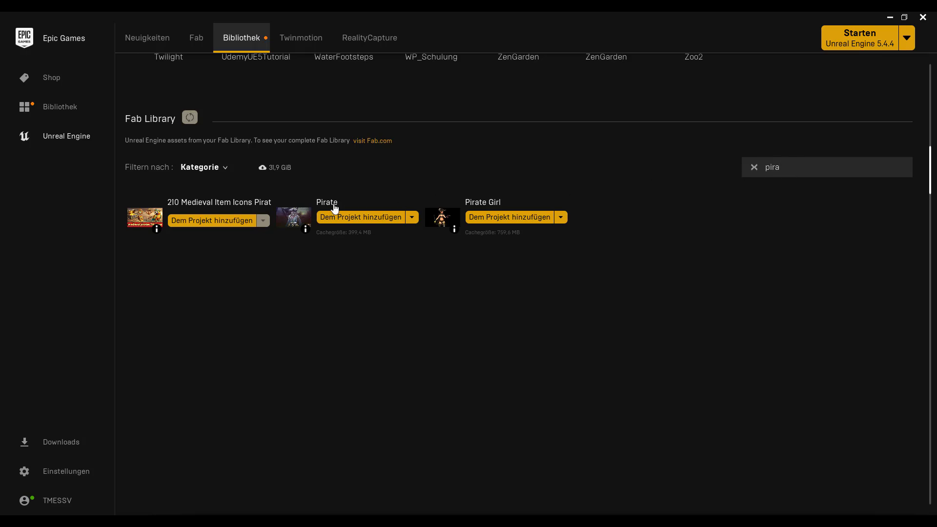
Add the Pirate asset to the SidescrollerProduction Sidescroller project, showing all projects and choosing asset version 5.4
left_click(361, 218)
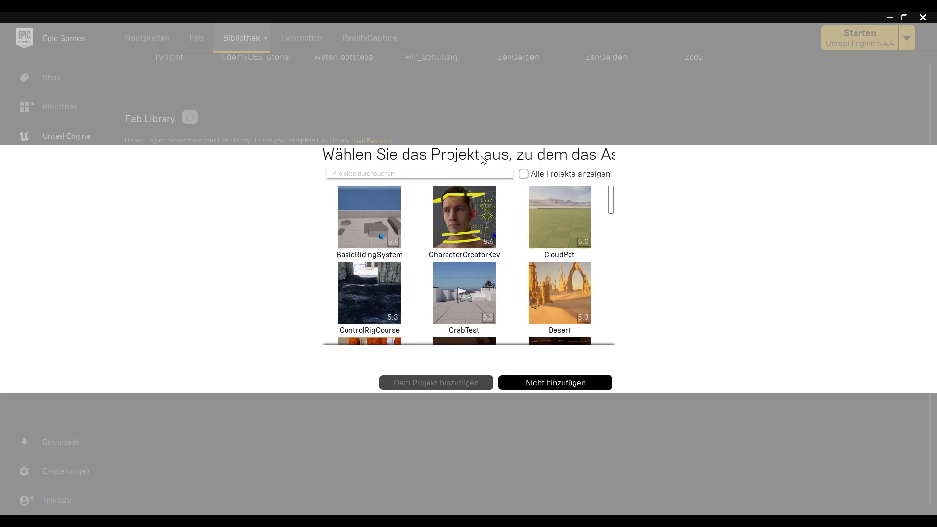
left_click(524, 174)
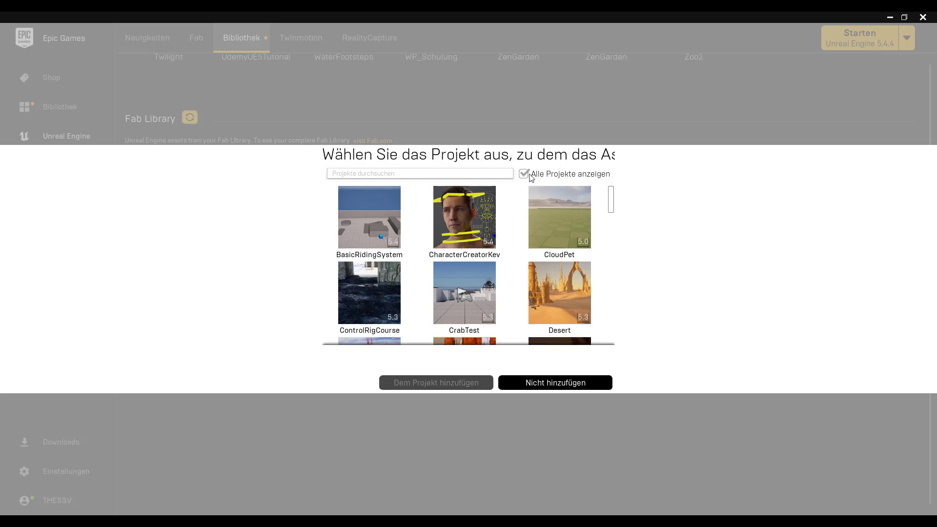
left_click_drag(610, 199, 603, 301)
mouse_move(455, 232)
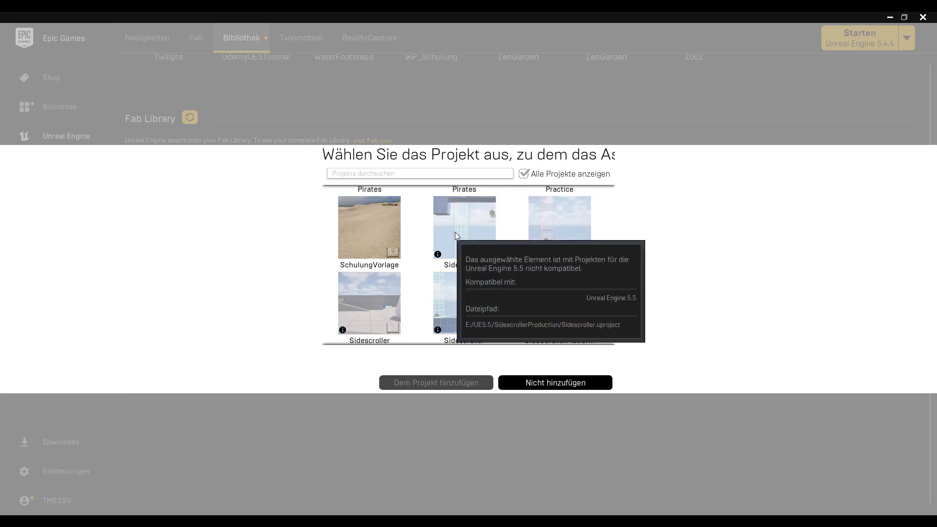
left_click(455, 232)
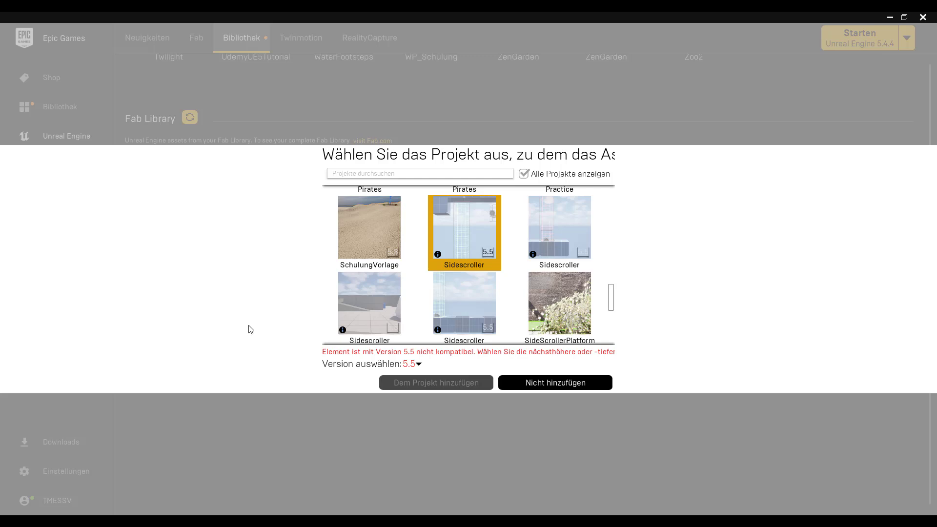
left_click(418, 364)
left_click(418, 348)
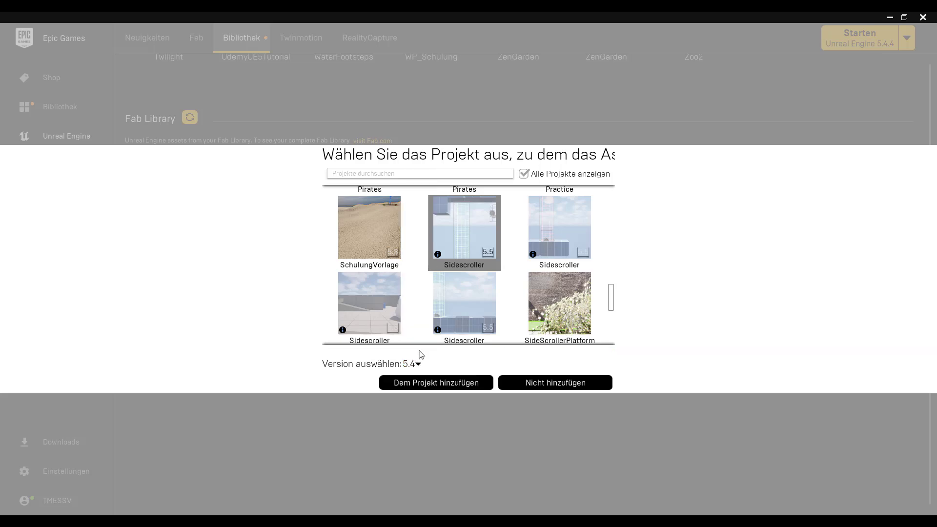
left_click(434, 383)
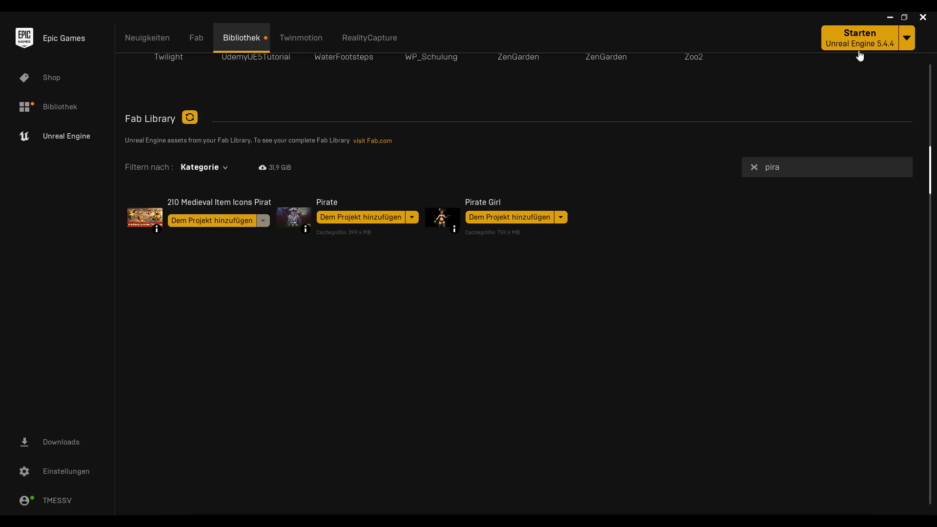
Close the launcher and browser, and in the Unreal Editor open SKM_Pirate_Full_01 from the Pirate/Mesh_UE5/Full folder
left_click(923, 18)
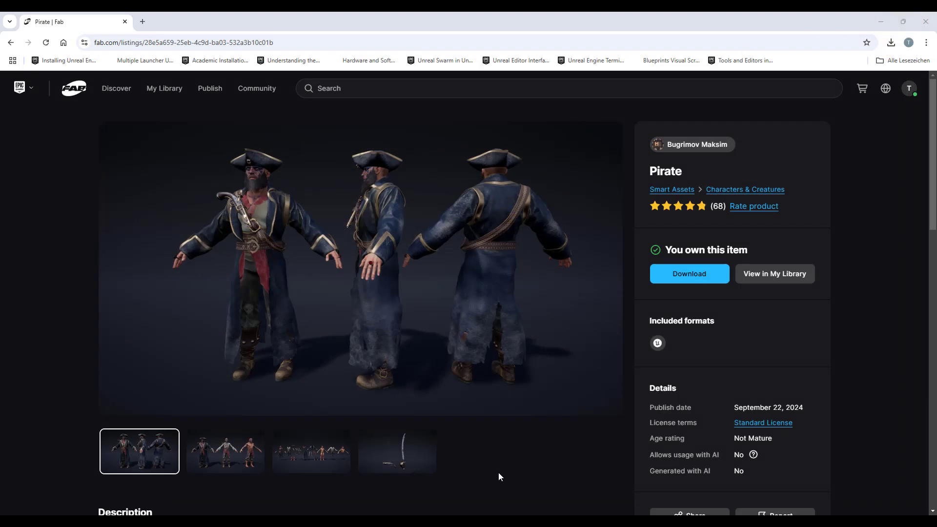
left_click(924, 23)
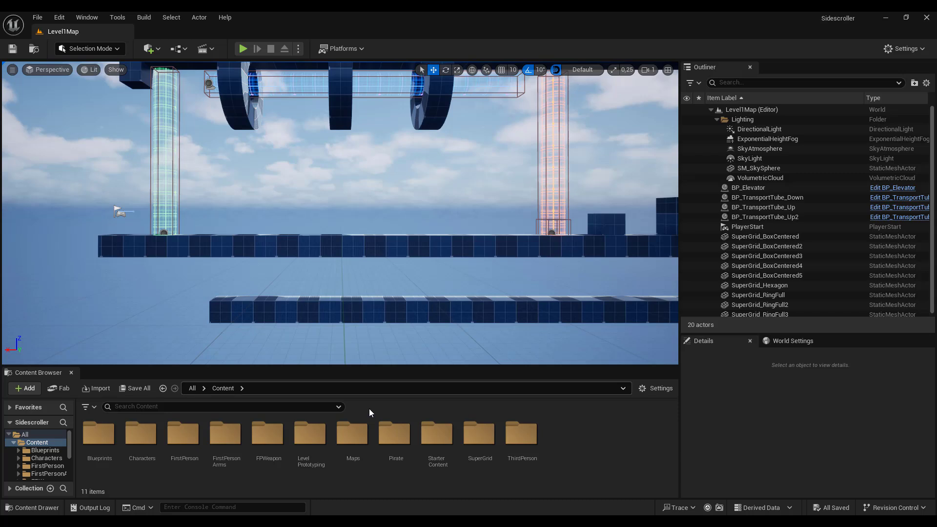
left_click(395, 433)
double_click(395, 434)
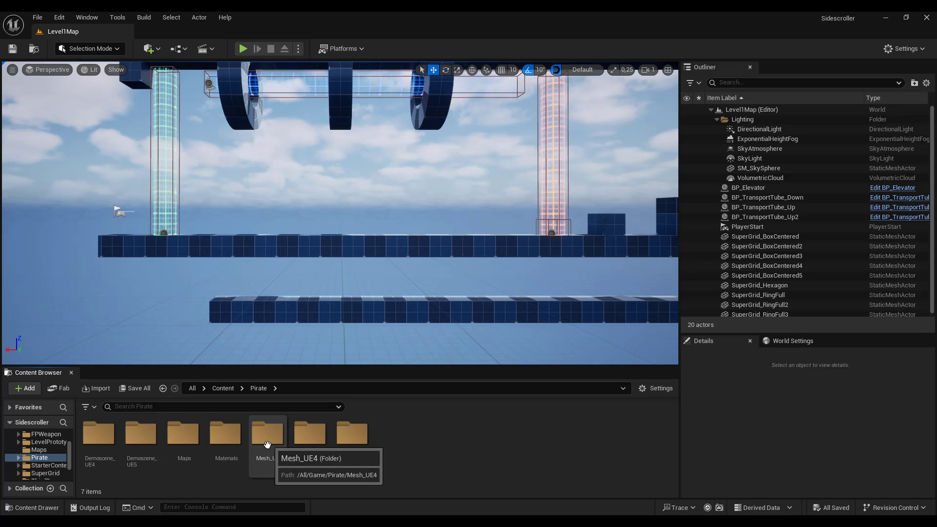
left_click(311, 439)
double_click(311, 439)
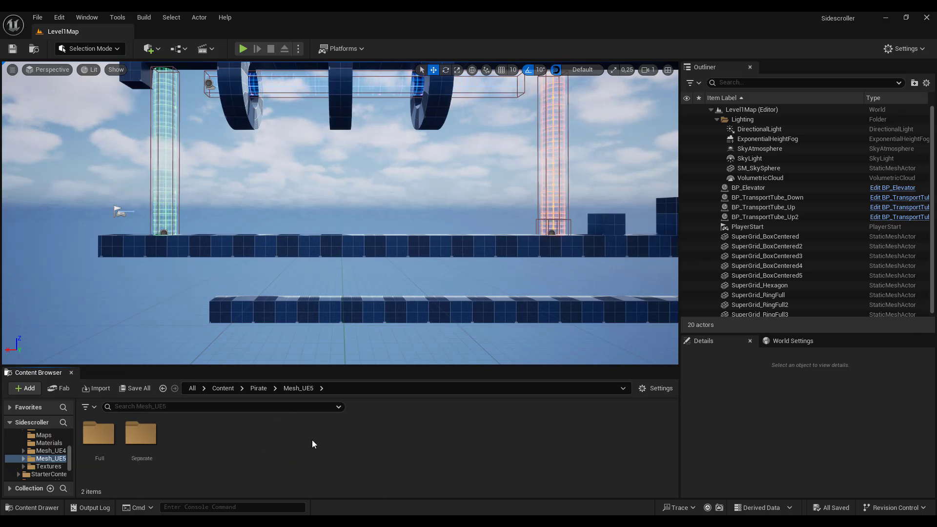
double_click(106, 444)
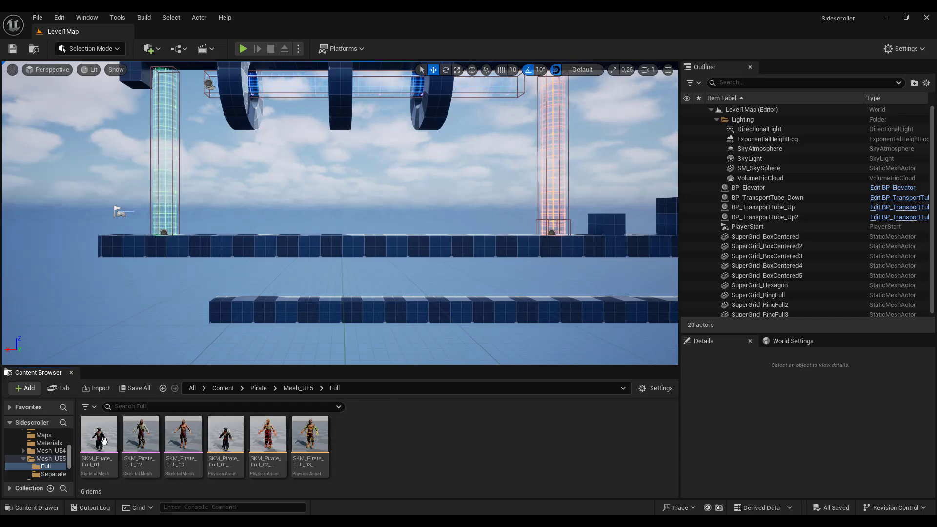
left_click(106, 443)
double_click(106, 442)
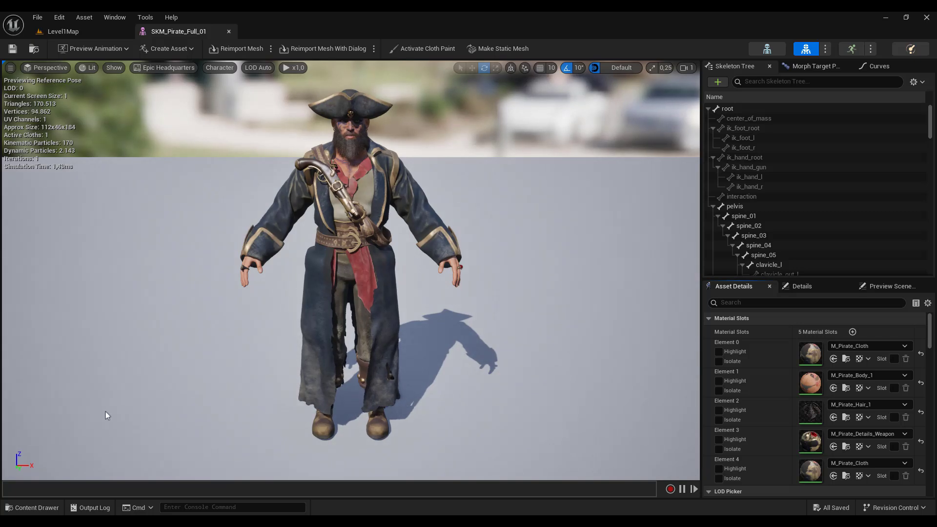
Open the SKM_Pirate_Full_02 and SKM_Pirate_Full_03 skeletal meshes to inspect the other pirate variants
left_click(91, 34)
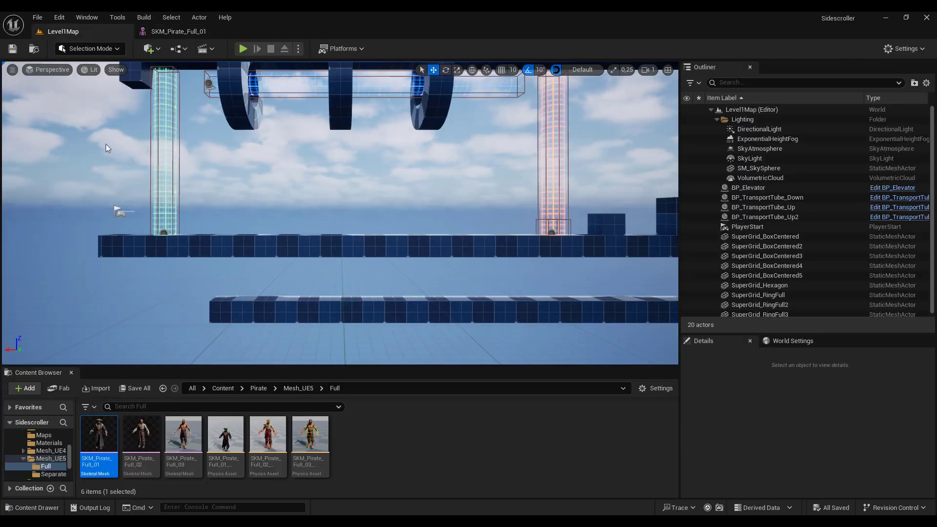
left_click(145, 435)
double_click(146, 435)
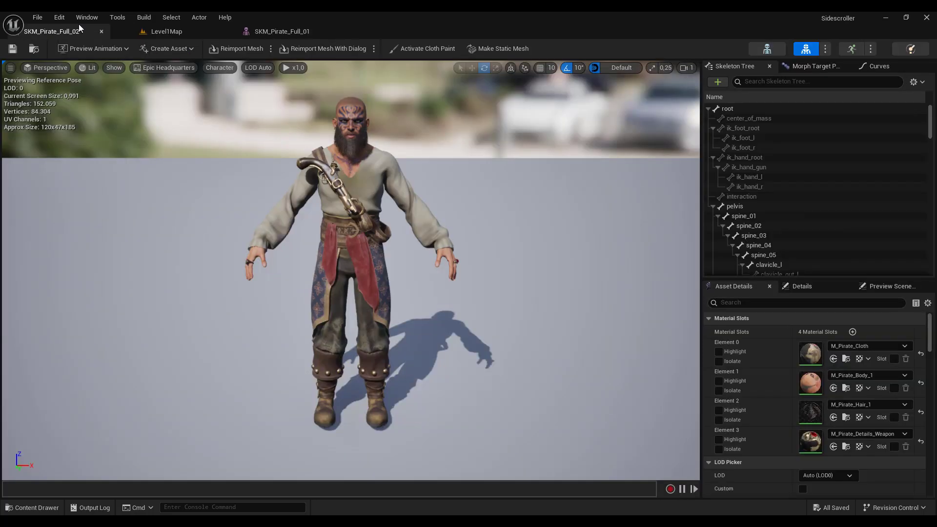
left_click_drag(78, 25, 215, 27)
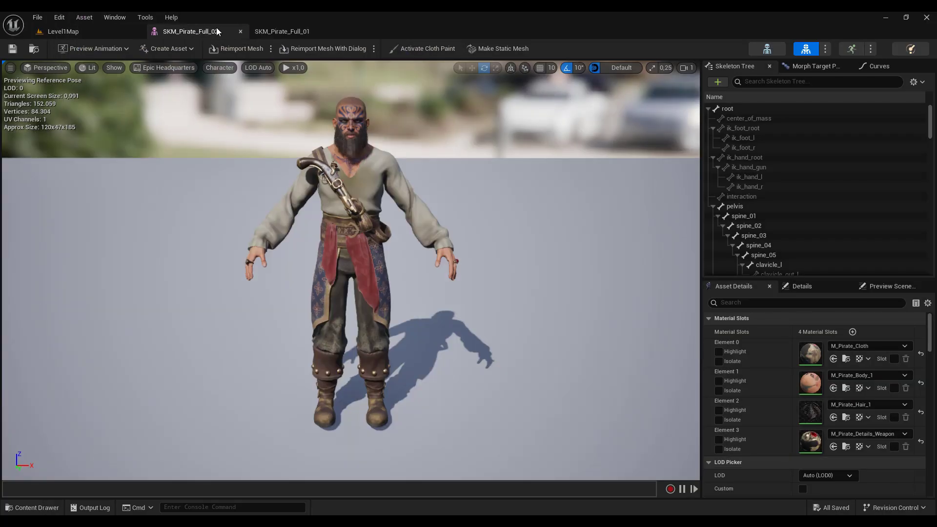
left_click(69, 31)
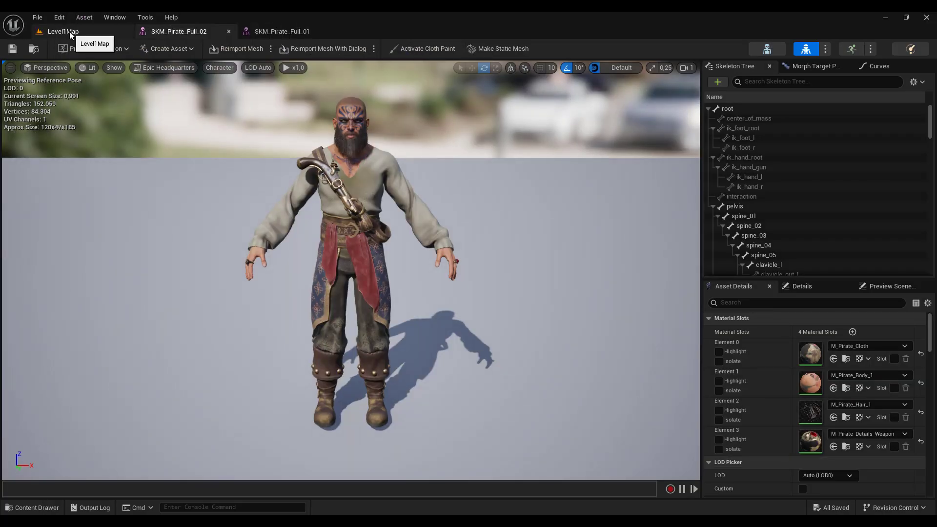
double_click(183, 434)
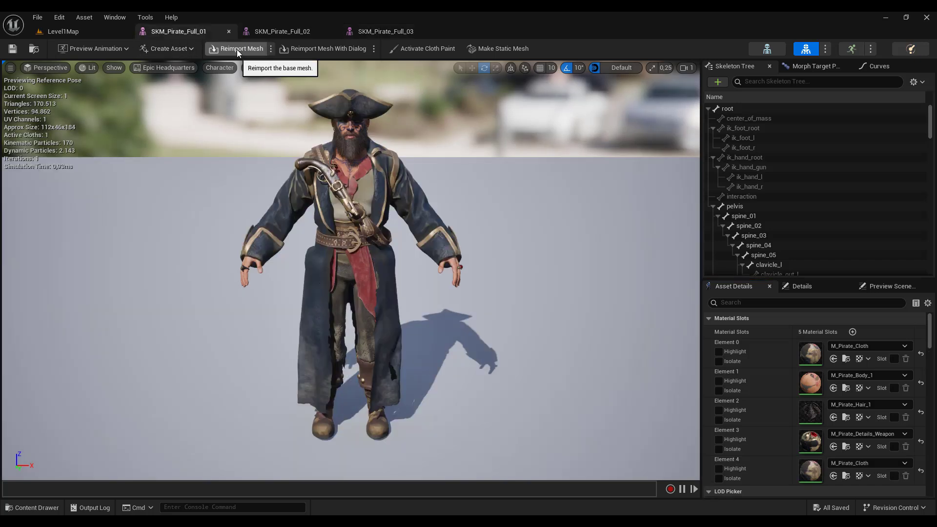
Close the three pirate skeletal mesh editors and return to Level1Map
left_click(229, 32)
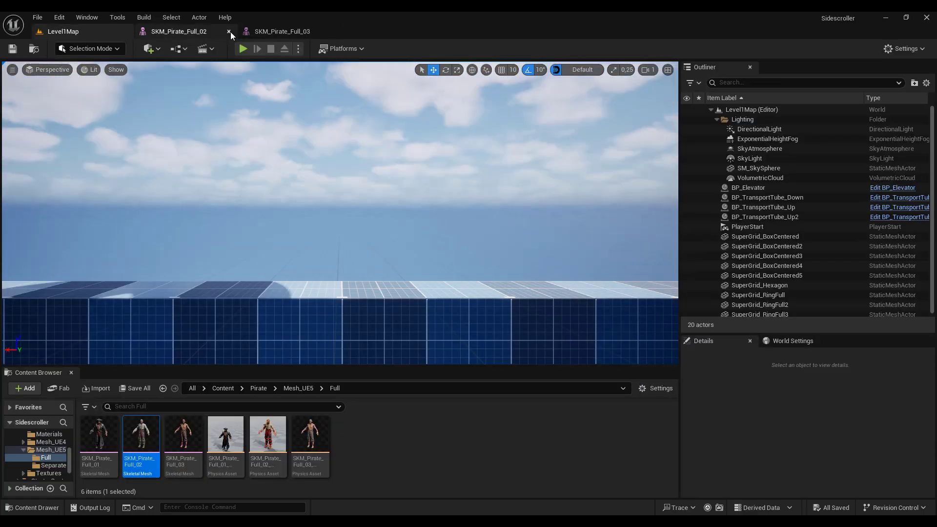
left_click(230, 34)
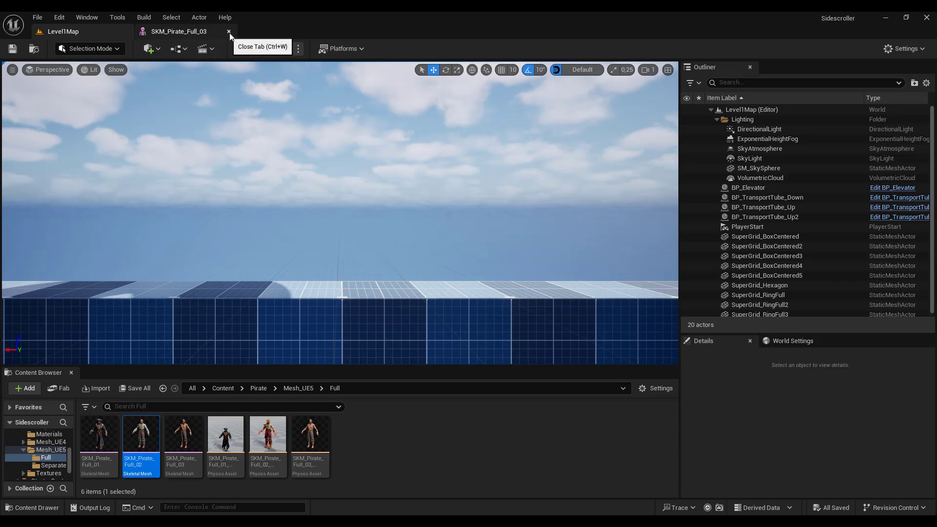
left_click(229, 31)
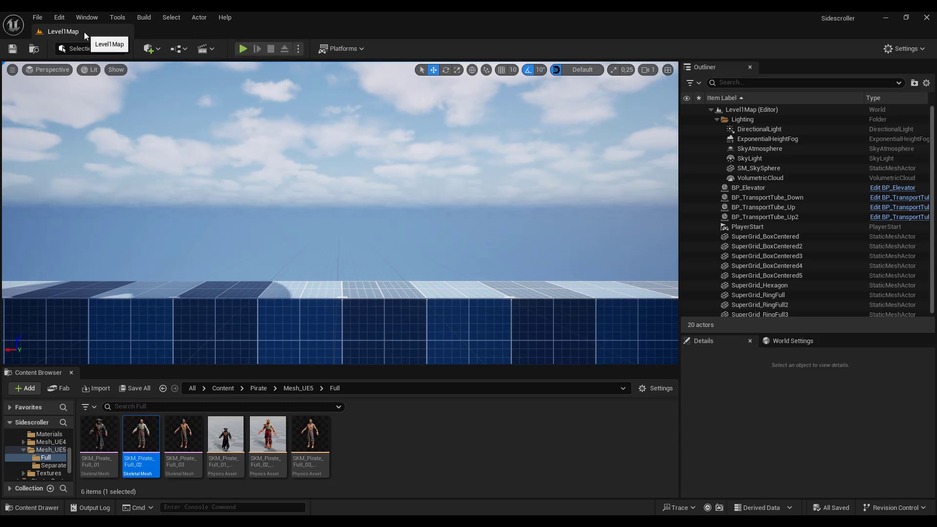
Browse to the Mesh folder inside Pirate/Demoscene_UE5 to view its skeletal mesh and skeleton
left_click(258, 388)
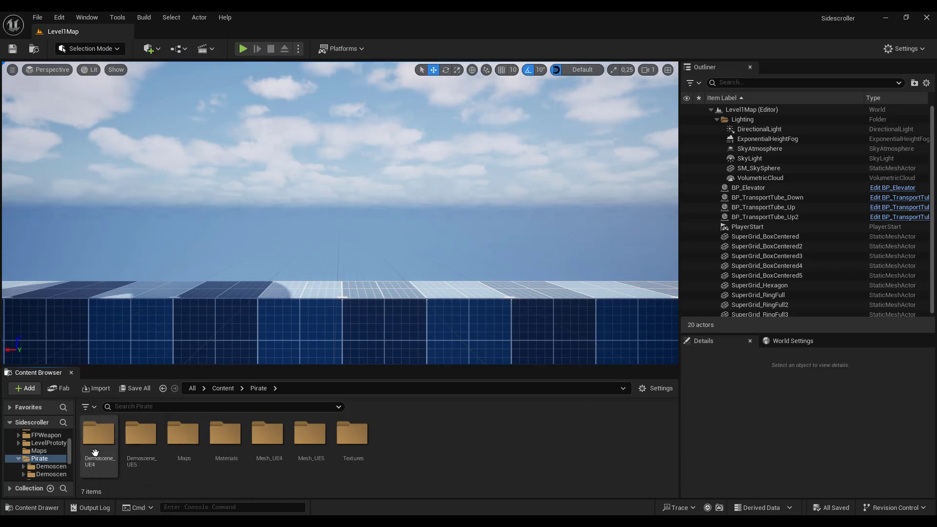
double_click(141, 435)
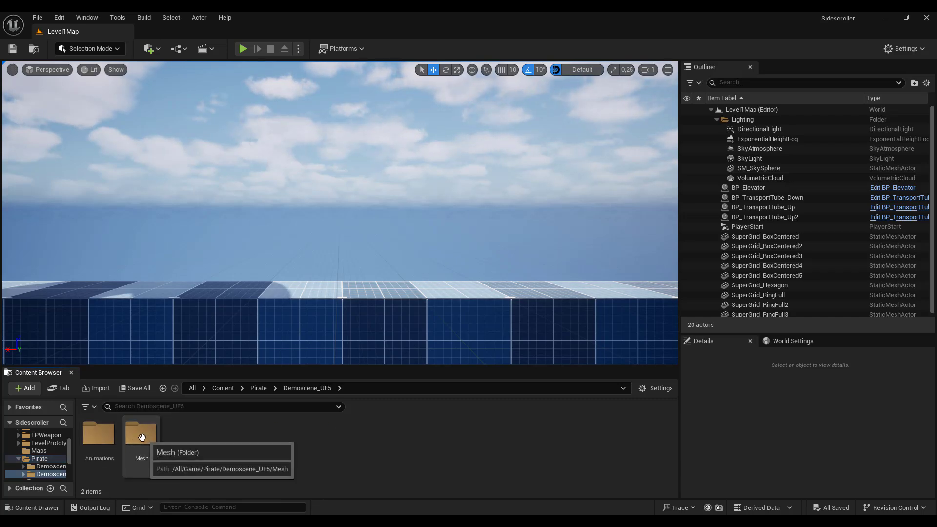
double_click(141, 436)
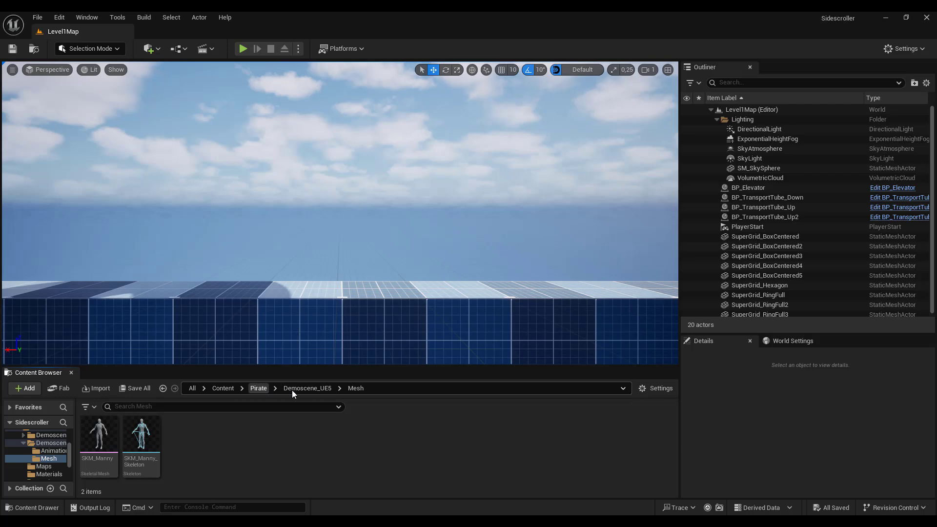
Check the mannequin folders inside Content/Characters and return to the Content folder
left_click(226, 391)
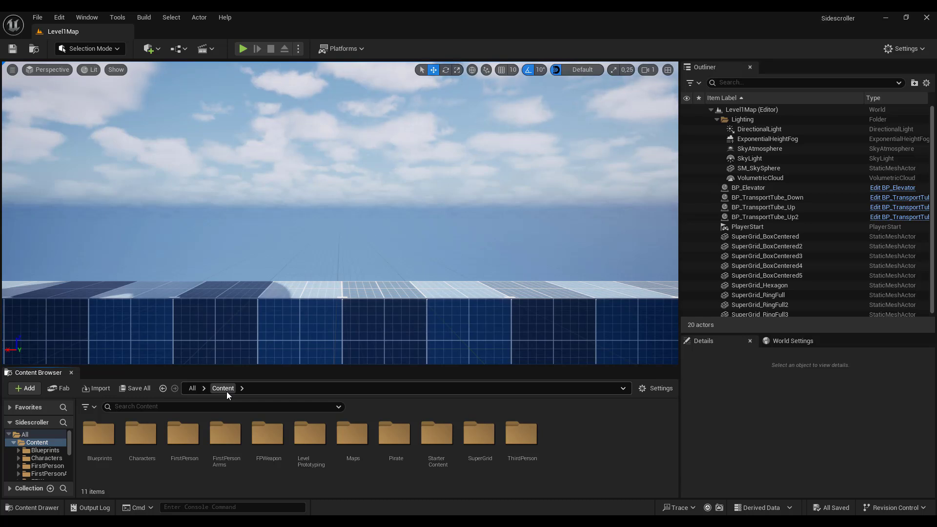
double_click(142, 435)
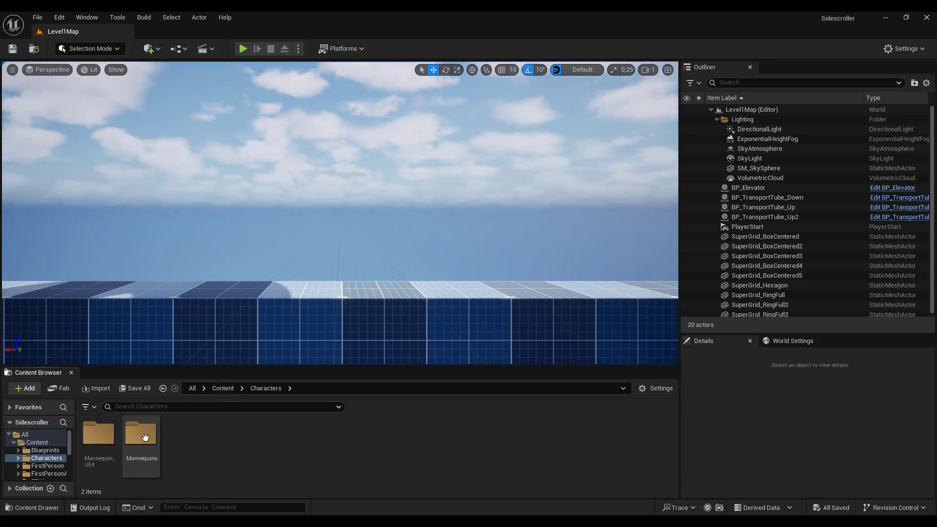
left_click(223, 389)
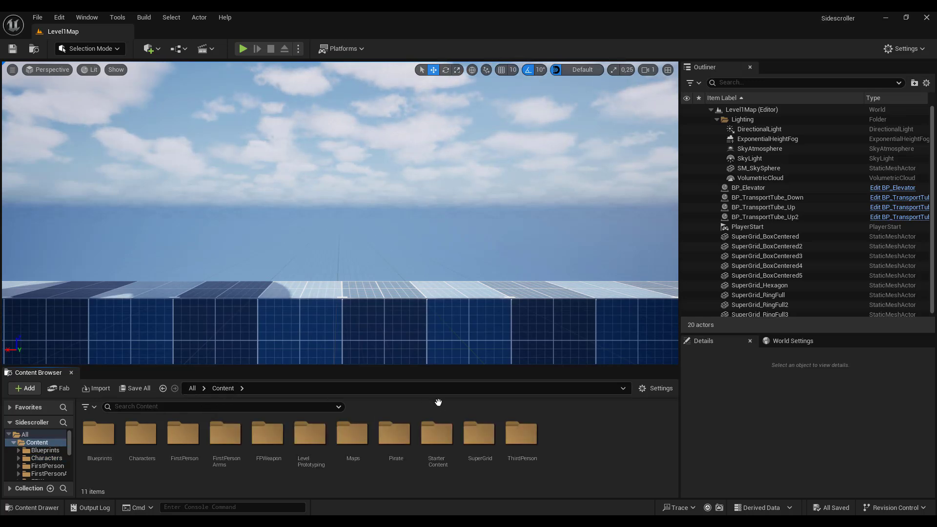
Open the Pirate/Mesh_UE5/Full folder containing the complete pirate skeletal meshes
double_click(395, 437)
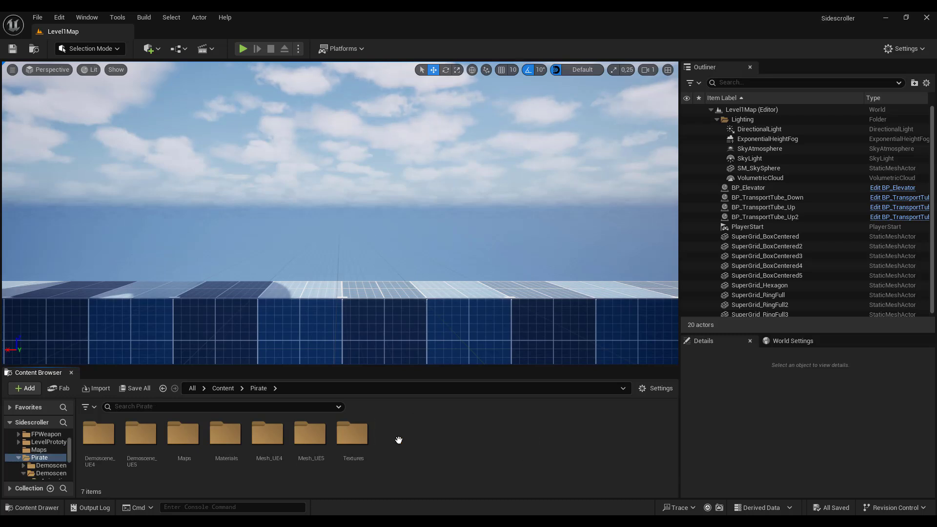
left_click(310, 434)
double_click(316, 441)
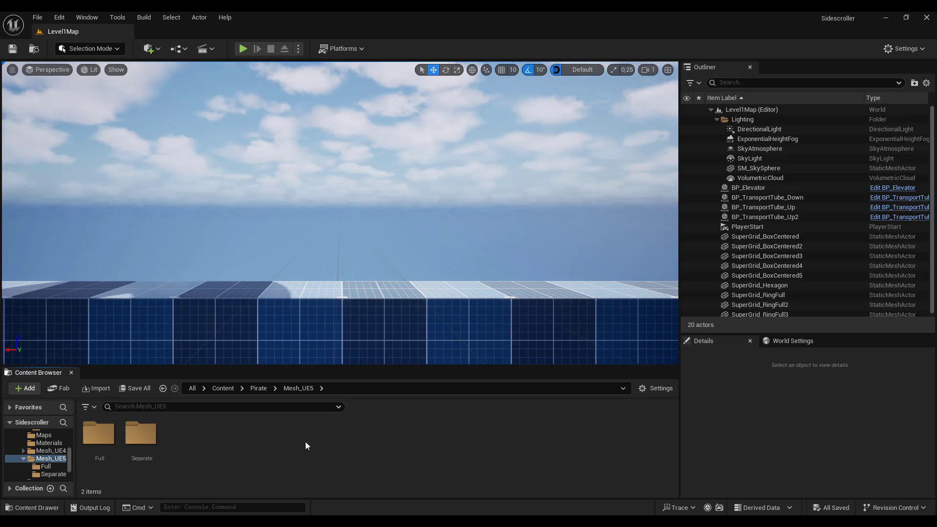
double_click(99, 435)
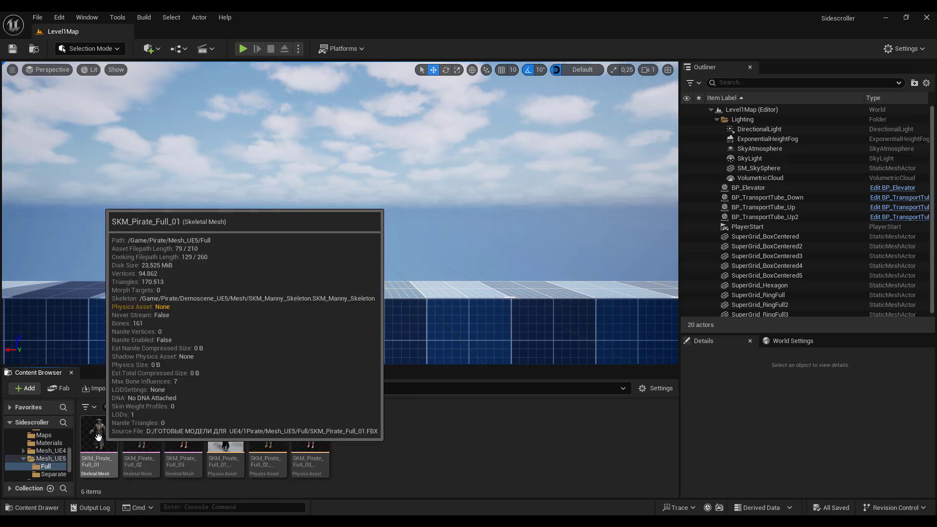
Assign the SK_Mannequin skeleton to SKM_Pirate_Full_01, accepting the listed bone matches
right_click(98, 436)
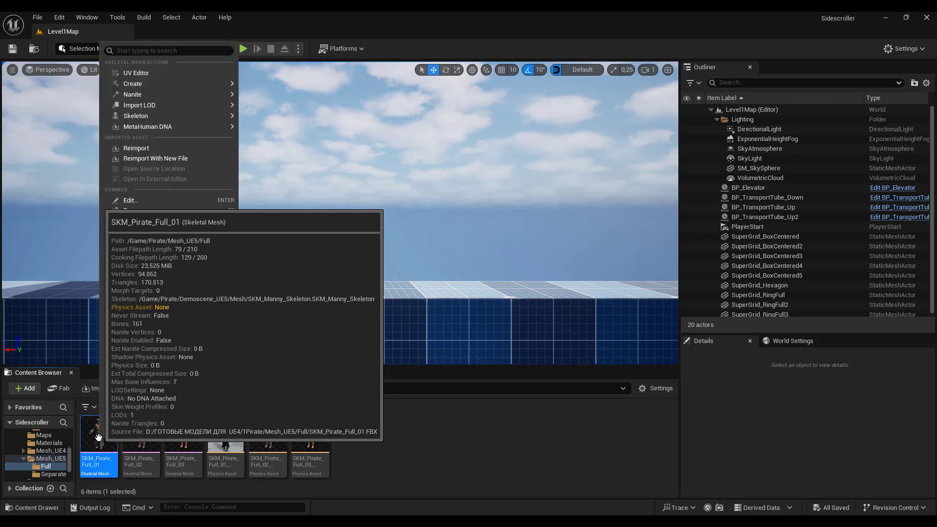
mouse_move(174, 117)
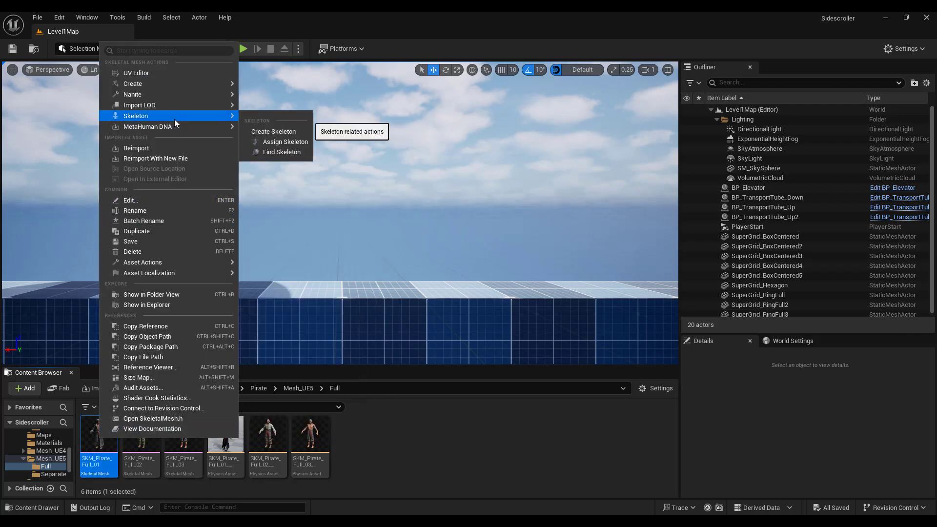
left_click(303, 142)
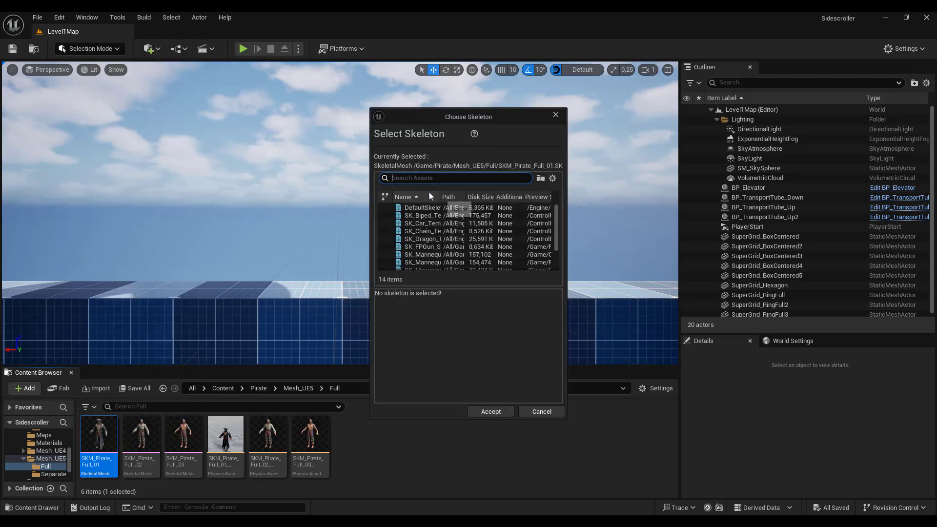
left_click_drag(439, 197, 483, 196)
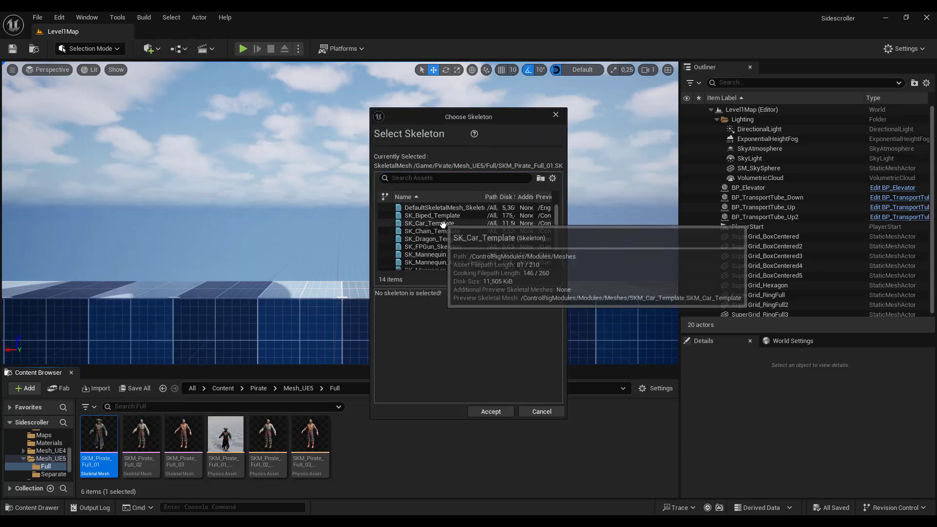
scroll(438, 234, "down", 1)
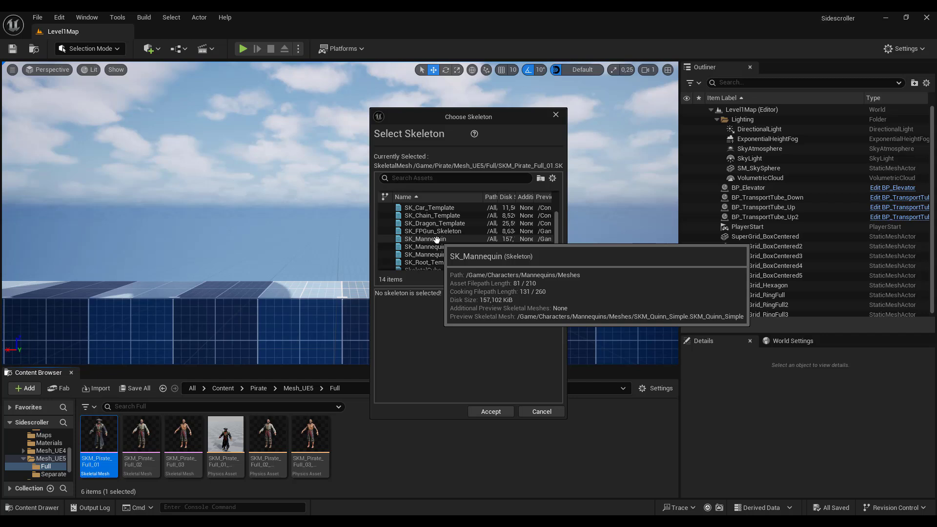
left_click(437, 239)
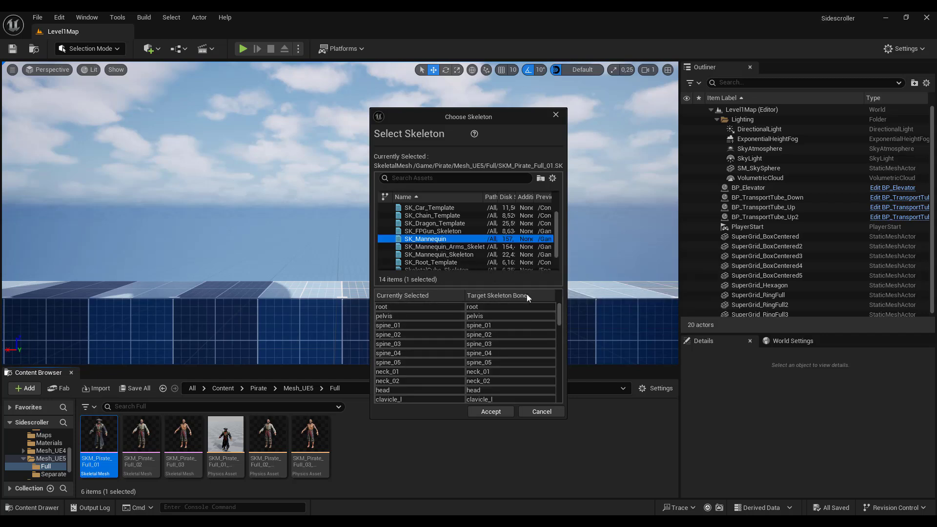
mouse_move(559, 313)
left_mouse_down()
mouse_move(559, 392)
mouse_move(546, 303)
left_mouse_up()
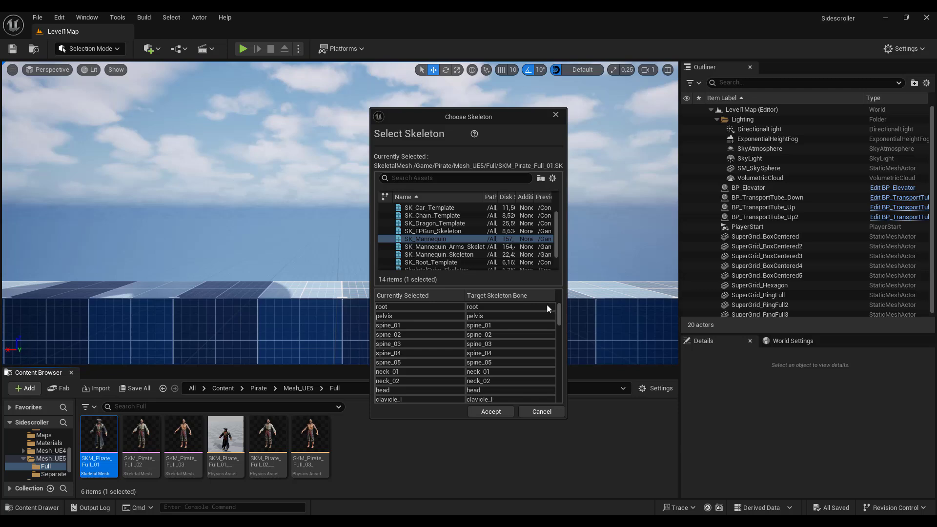
left_click(490, 411)
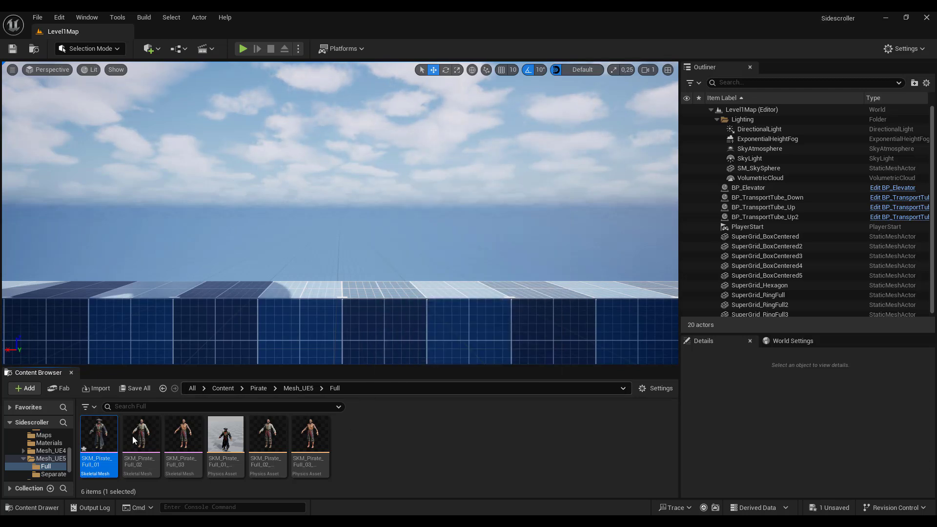
Assign the SK_Mannequin skeleton to the SKM_Pirate_Full_02 skeletal mesh
mouse_move(110, 436)
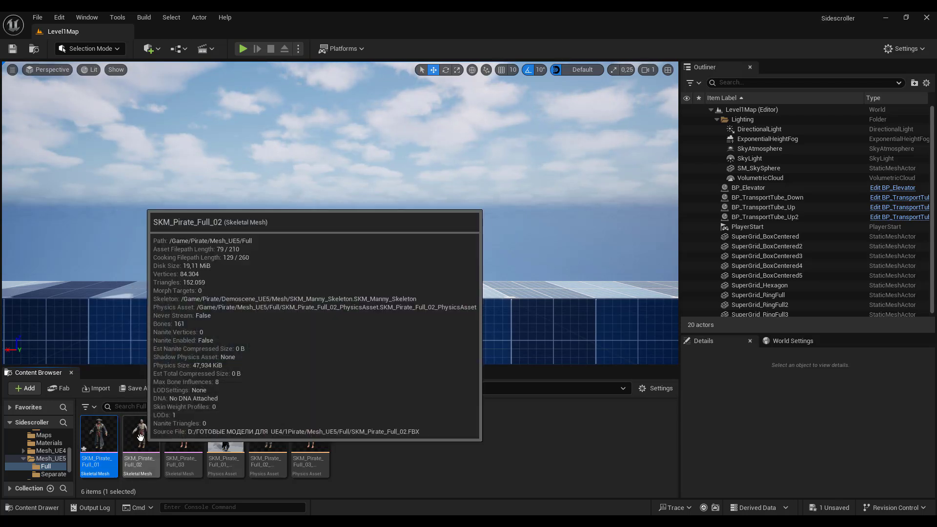
right_click(140, 437)
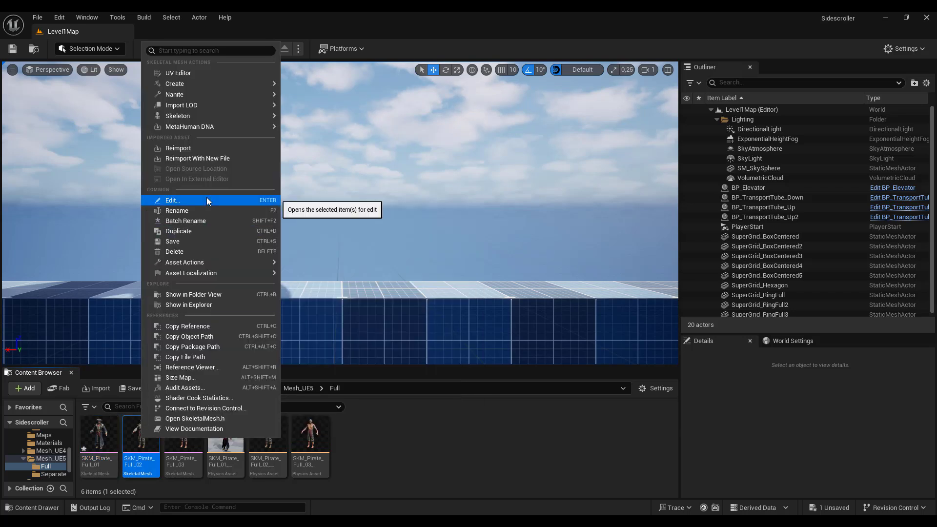
mouse_move(215, 115)
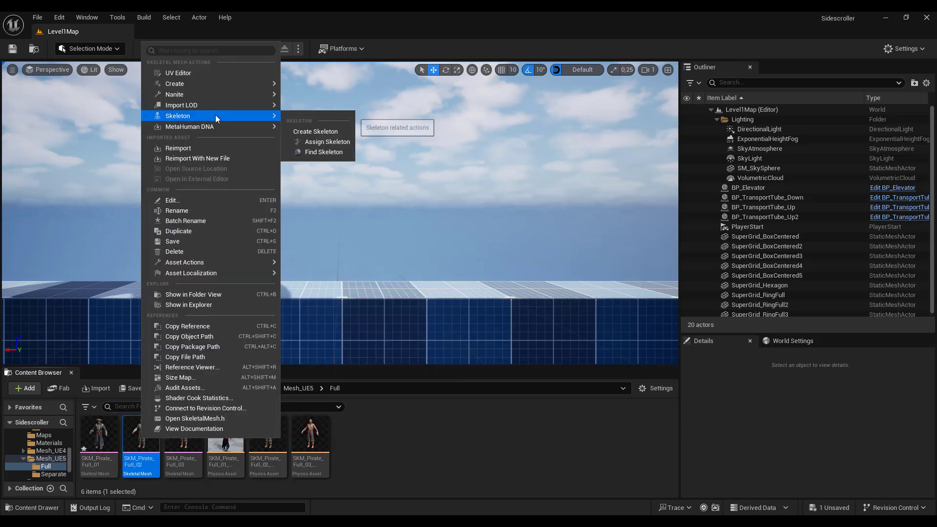
left_click(326, 141)
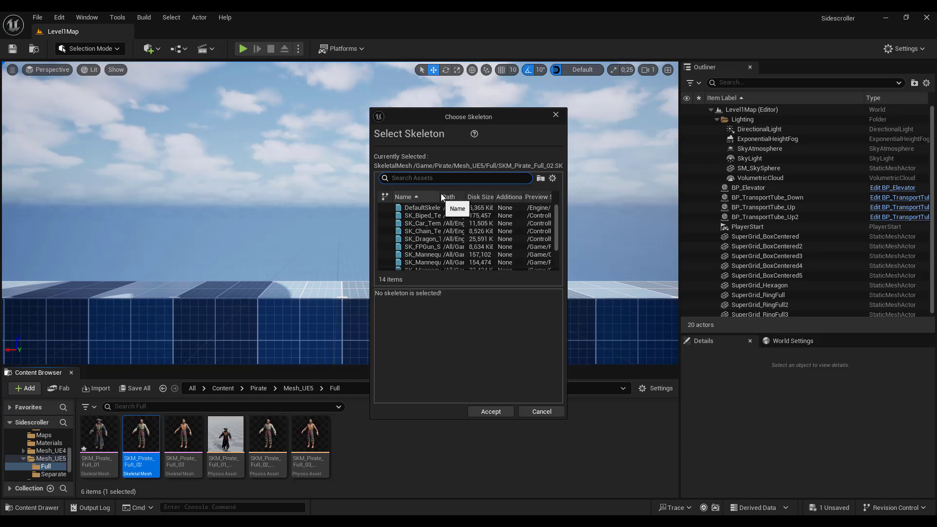
left_click_drag(441, 193, 485, 193)
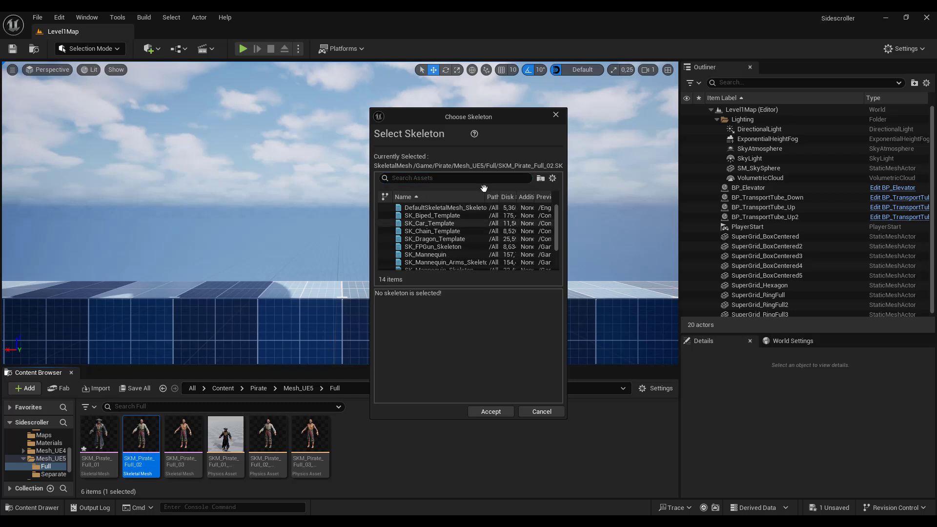
left_click(437, 254)
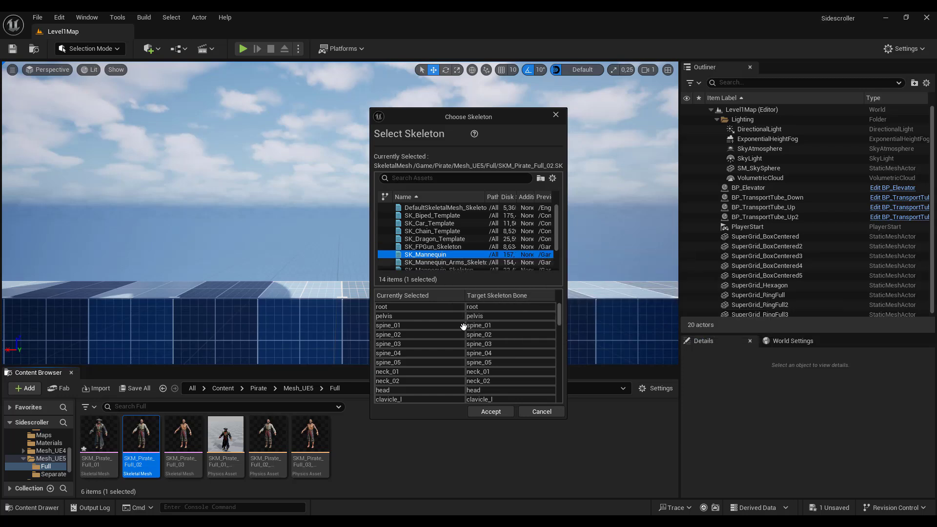
left_click(491, 411)
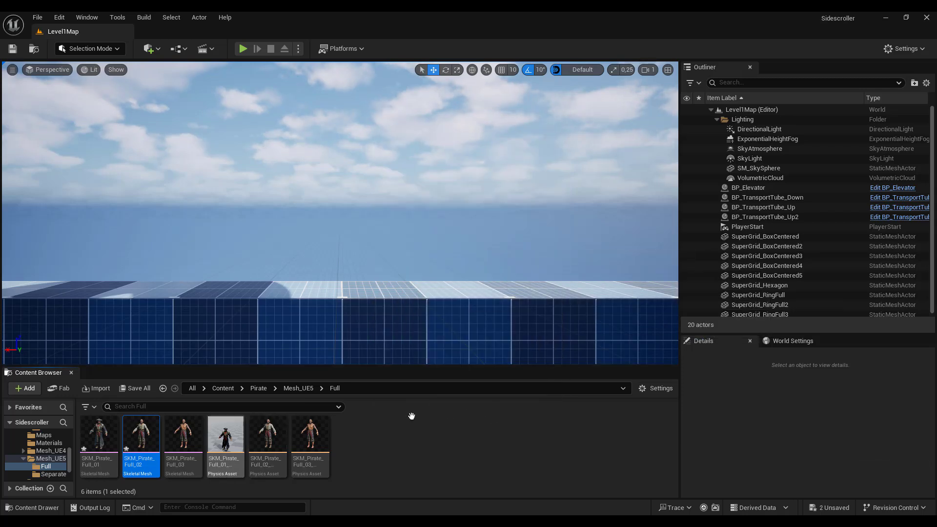
Assign the SK_Mannequin skeleton to the SKM_Pirate_Full_03 skeletal mesh
left_click(187, 434)
right_click(189, 434)
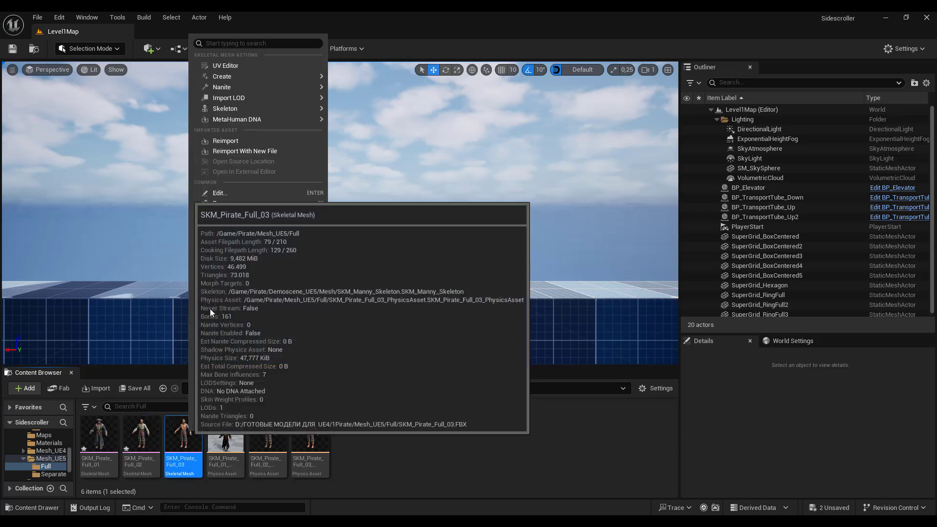
mouse_move(245, 106)
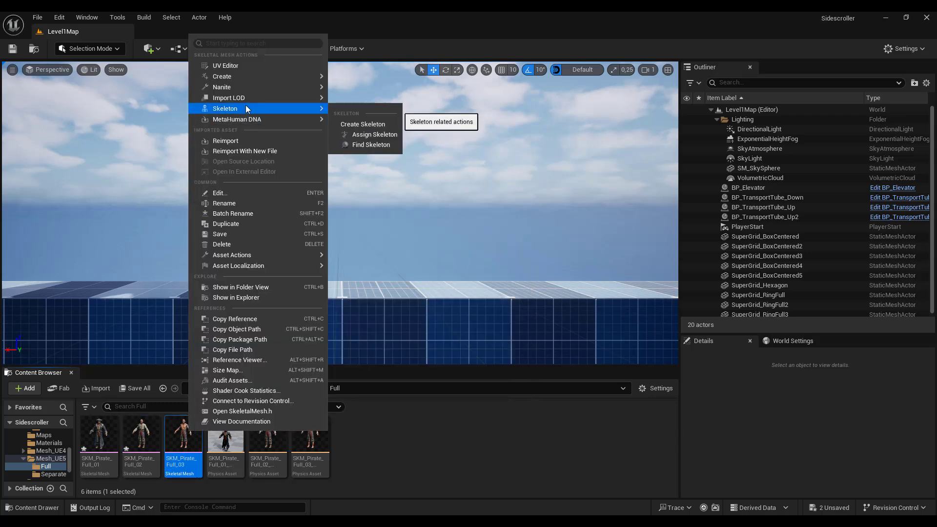
left_click(379, 134)
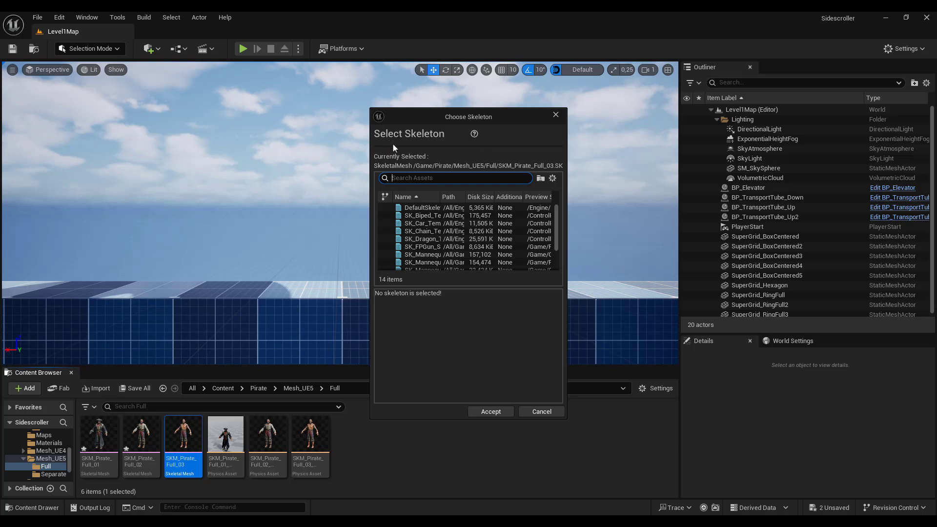
left_click_drag(441, 196, 482, 189)
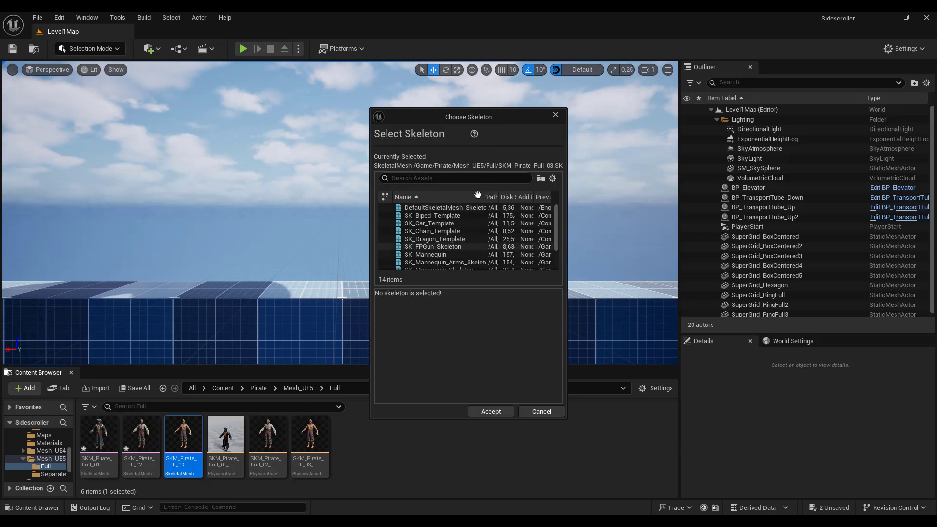
left_click(423, 254)
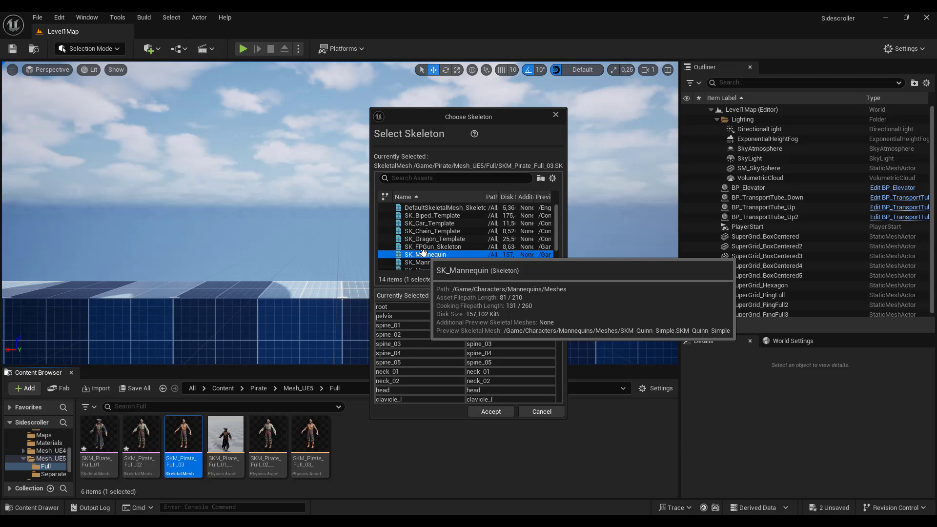
left_click(496, 413)
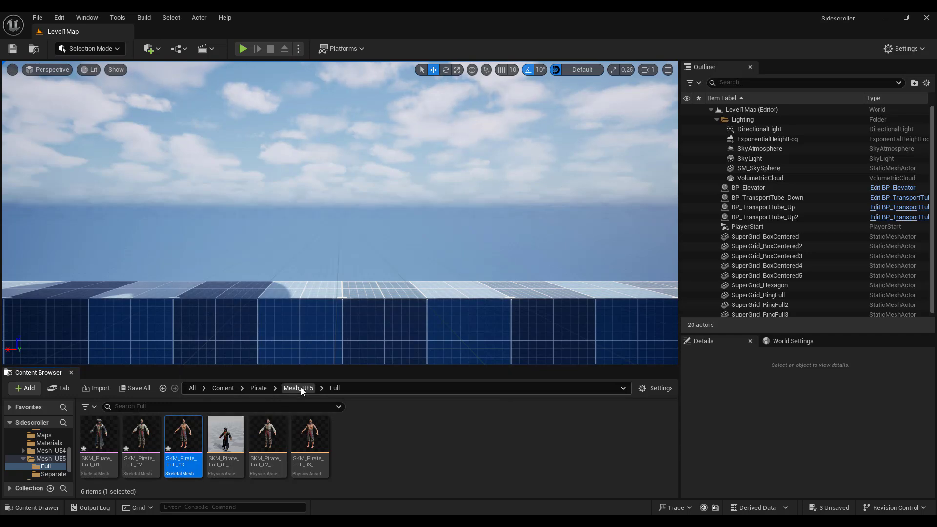
Open the Pirate/Mesh_UE5/Separate folder, enlarge the asset area and filter the contents to skeletal meshes only
left_click(300, 388)
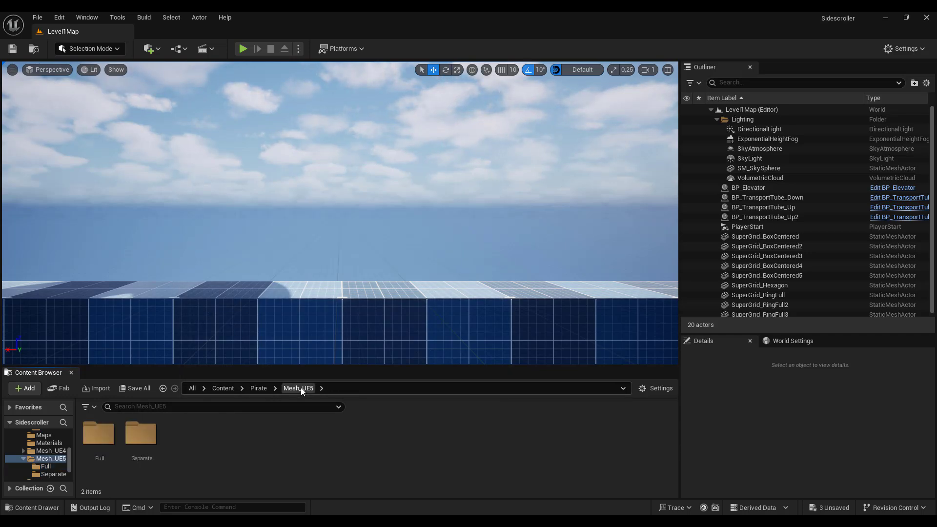
double_click(137, 436)
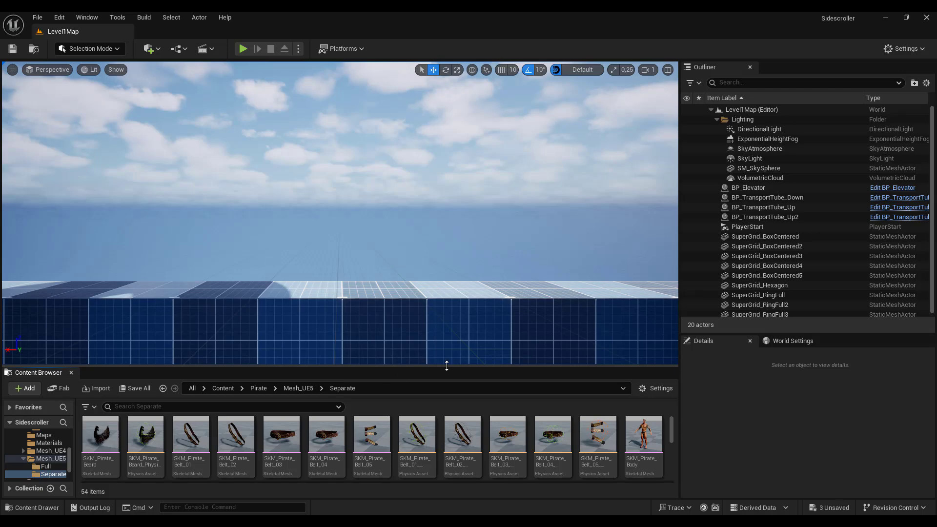
left_click_drag(446, 367, 460, 240)
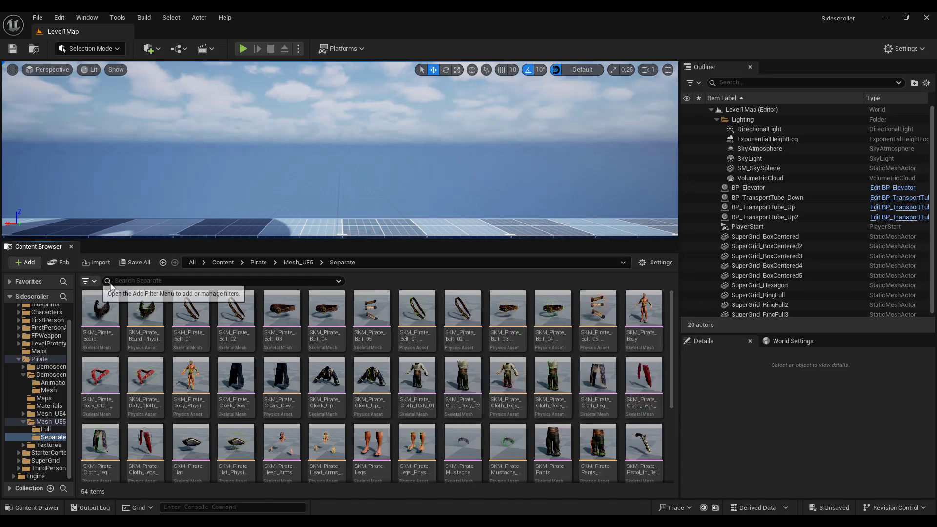
left_click(96, 281)
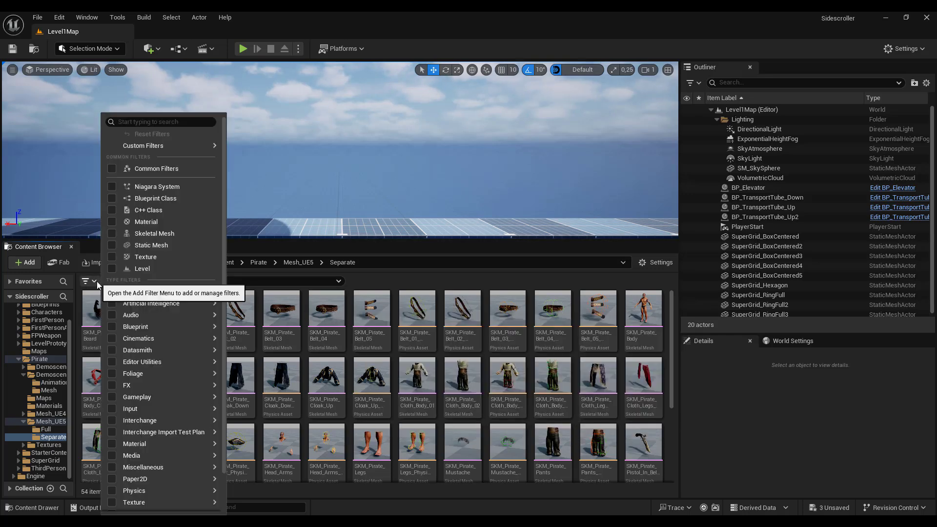
left_click(146, 233)
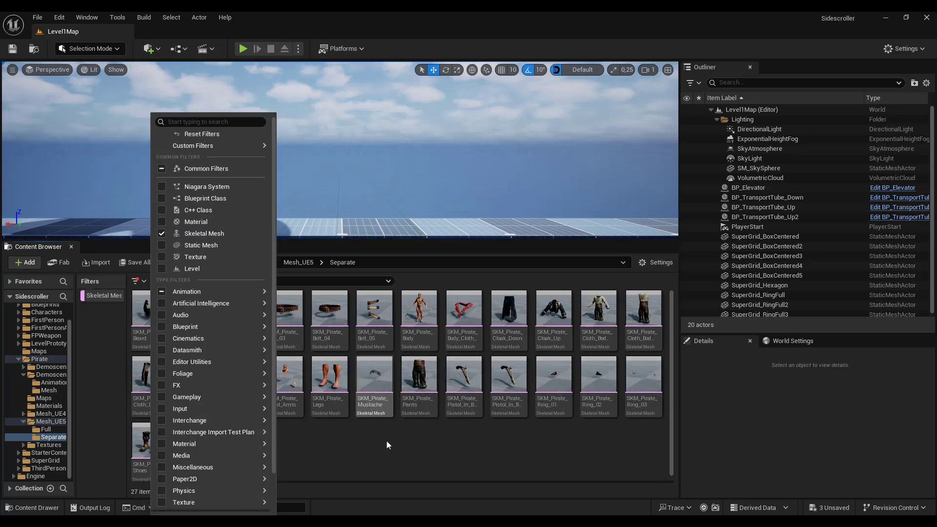
left_click(388, 443)
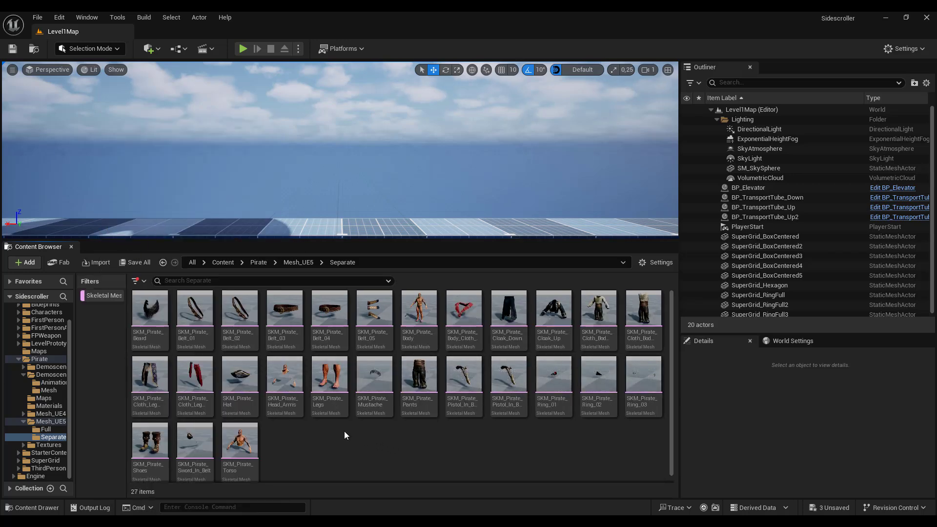
Open all skeletal meshes in the Separate folder in the Property Matrix, accept loading them, and dock its window beside the level tab
key("ctrl+a")
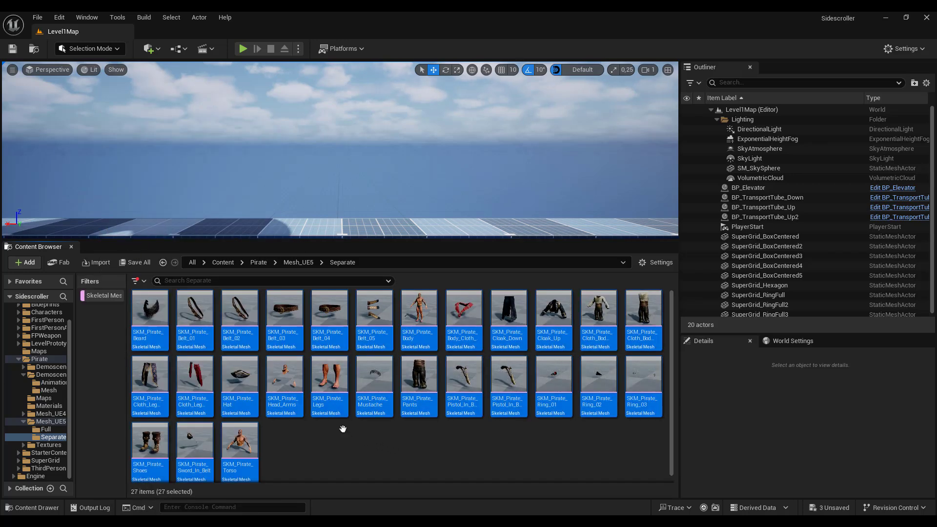
right_click(286, 305)
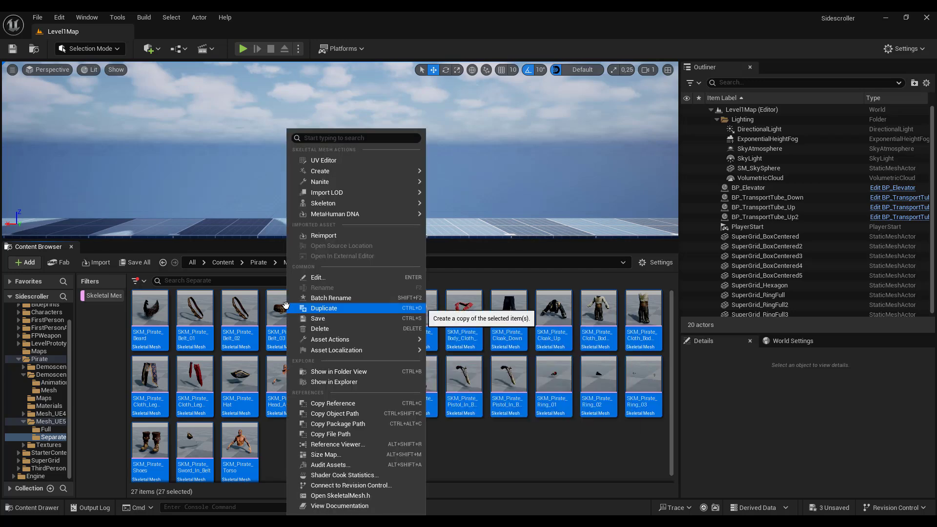
mouse_move(344, 341)
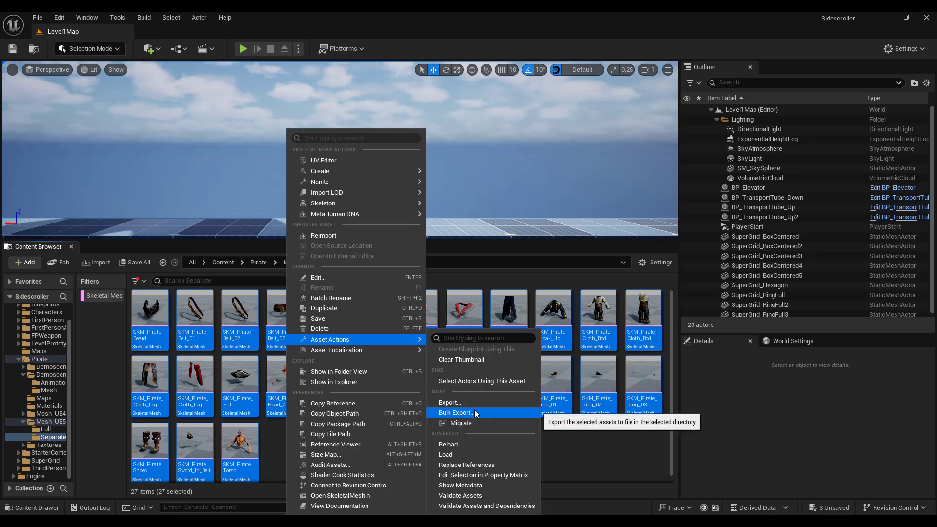
left_click(517, 476)
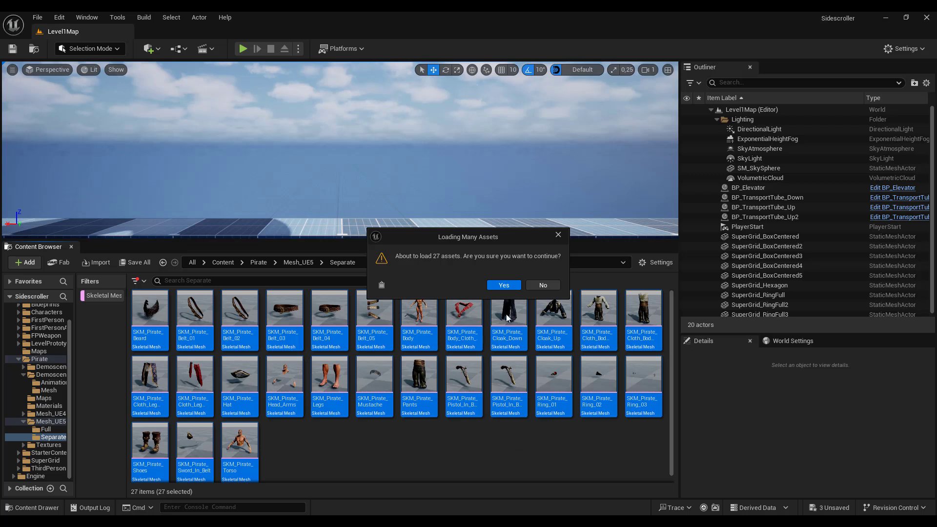
left_click(504, 285)
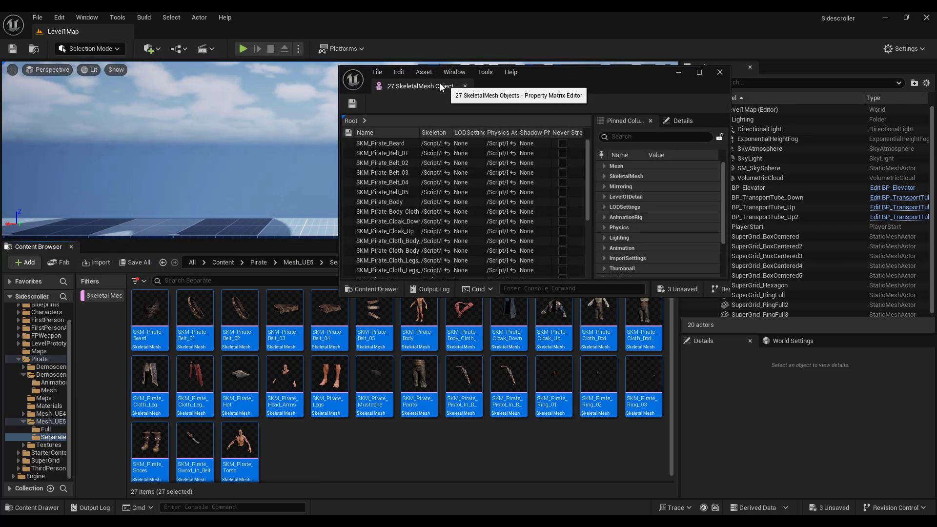
left_click_drag(440, 86, 334, 33)
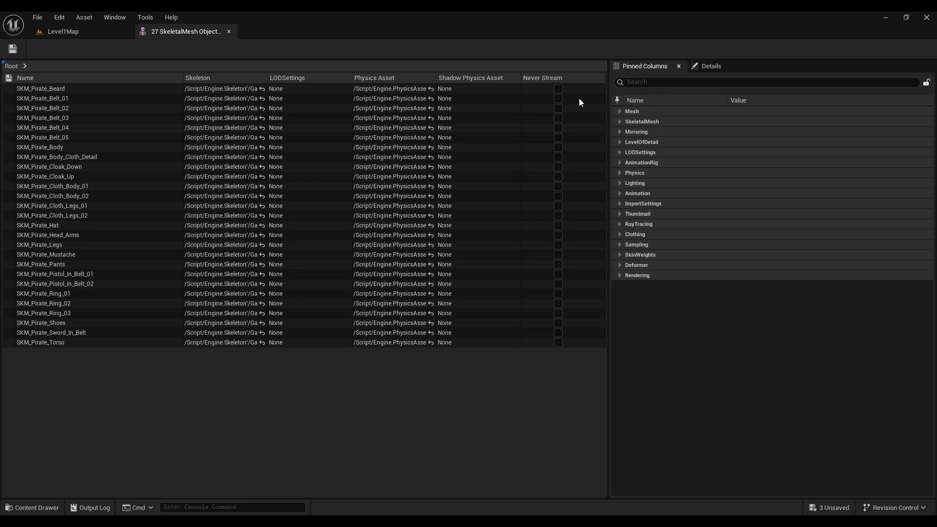
Expand the Mesh and SkeletalMesh properties, locate the currently assigned skeleton among the project assets, and inspect its path
left_click(621, 122)
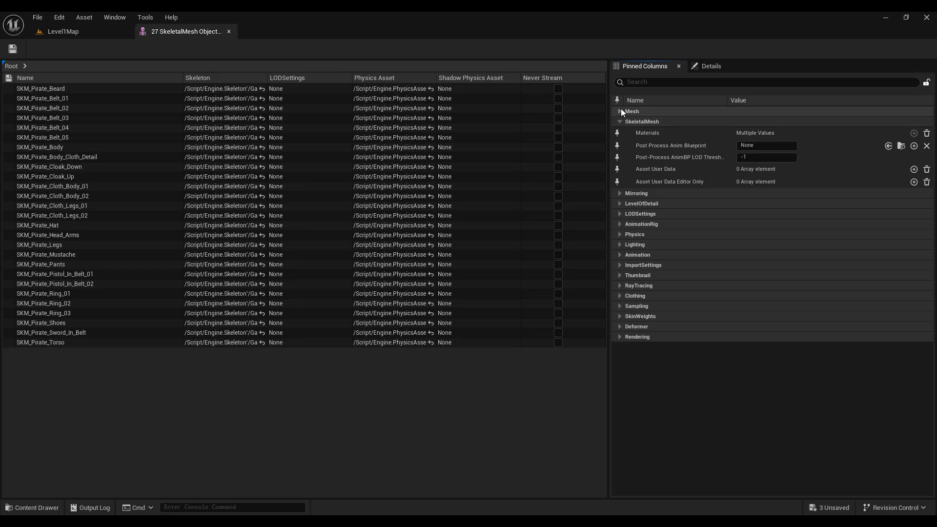
left_click(620, 110)
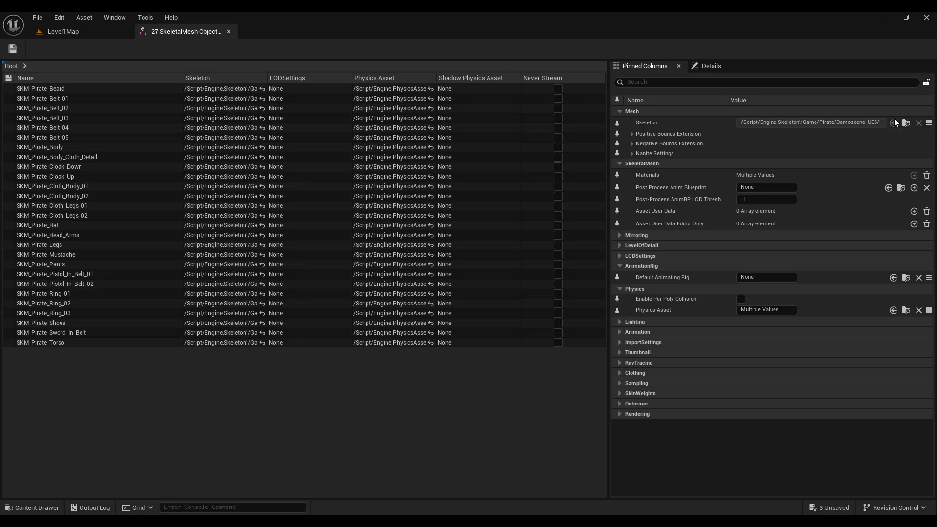
left_click(906, 123)
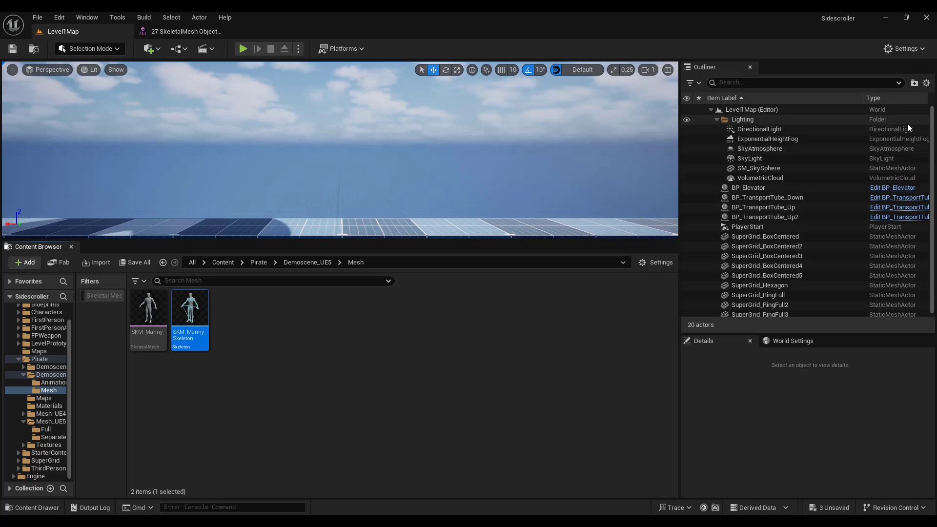
left_click(203, 36)
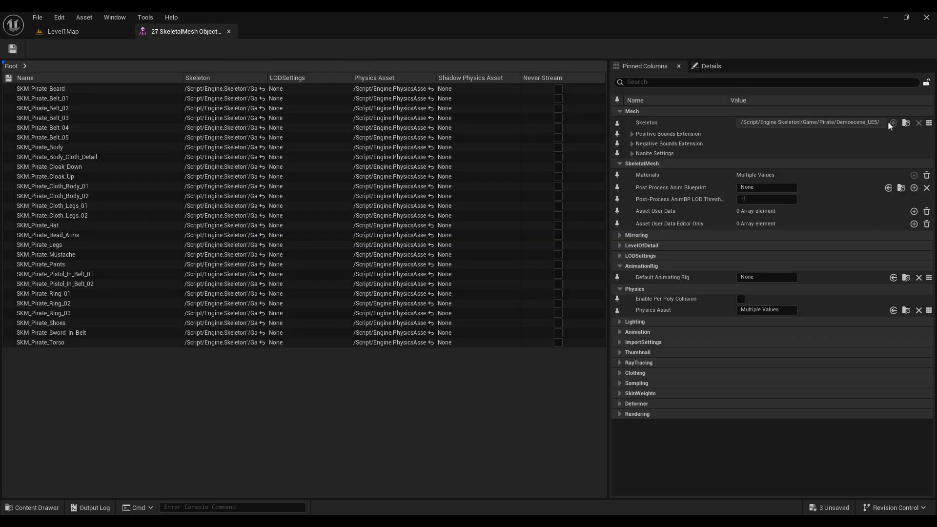
double_click(862, 123)
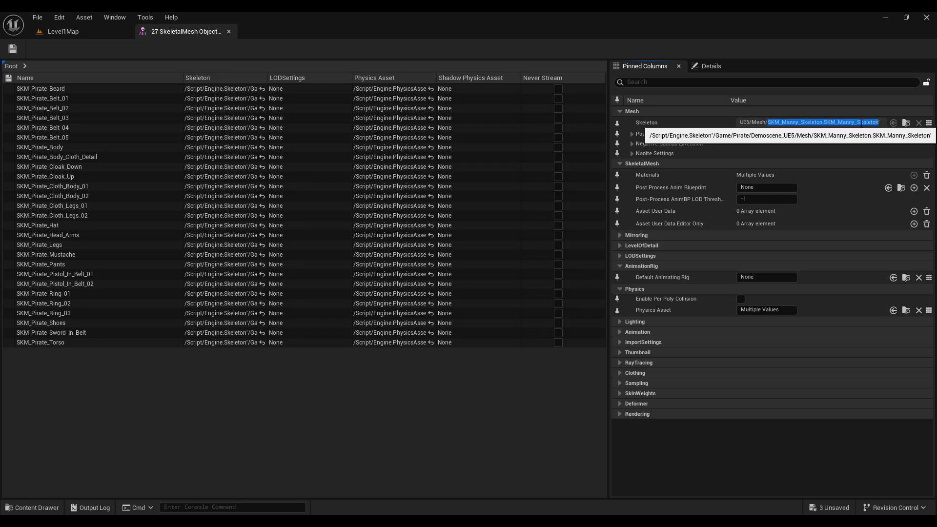
Assign the SK_Mannequin skeleton to all the separate pirate skeletal meshes at once
left_click(929, 123)
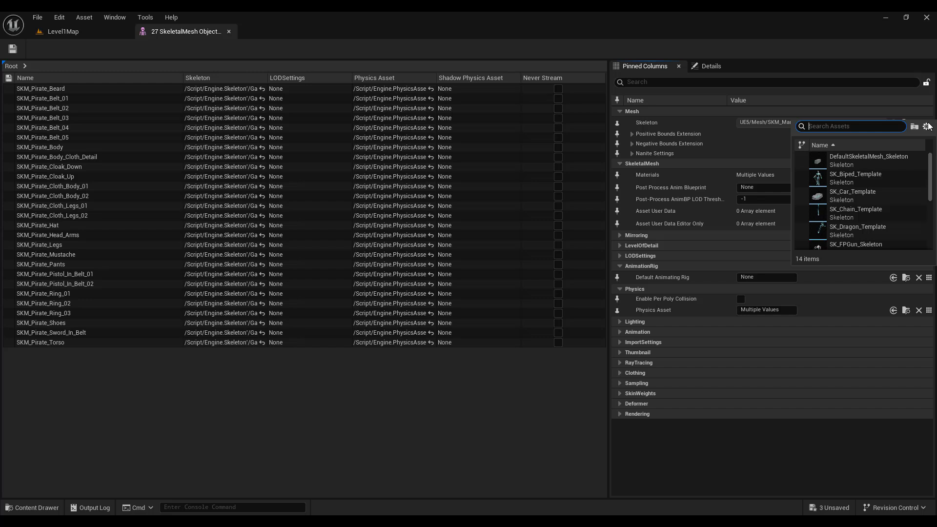
left_click(927, 125)
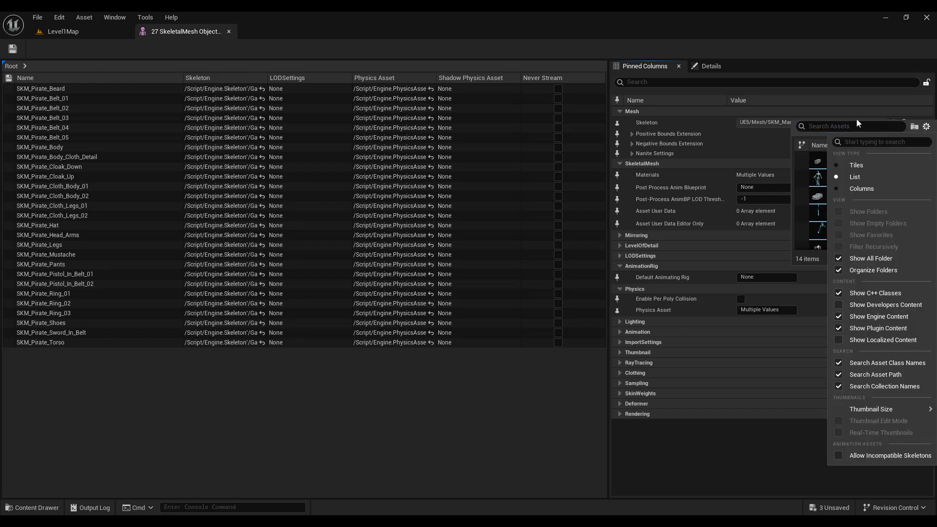
left_click(924, 126)
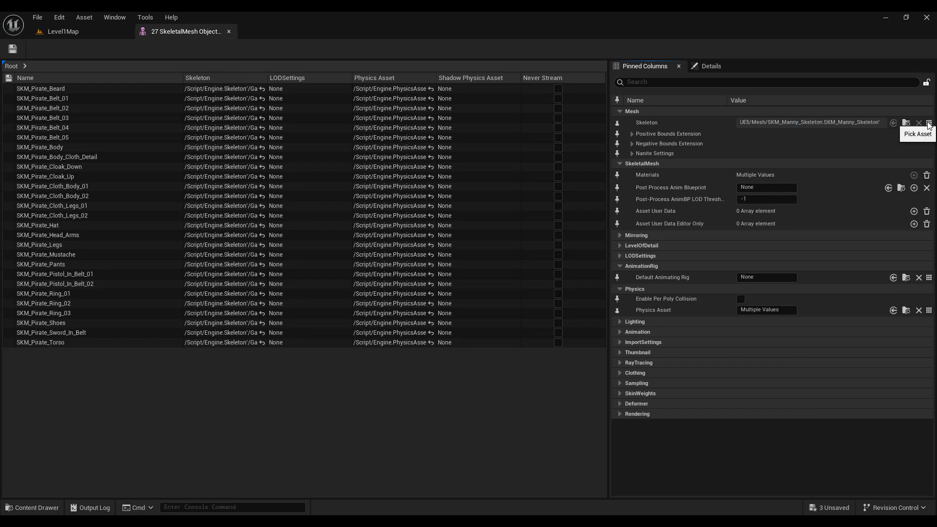
left_click(927, 125)
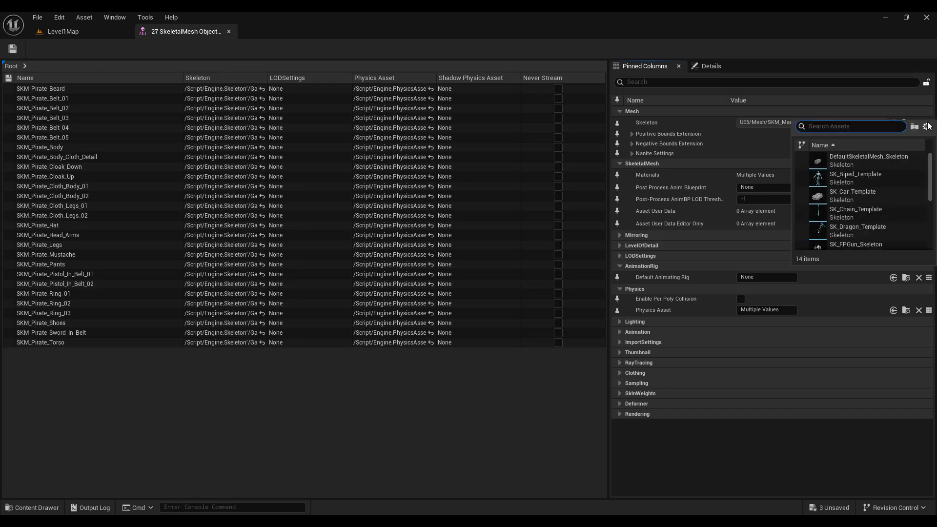
mouse_move(887, 192)
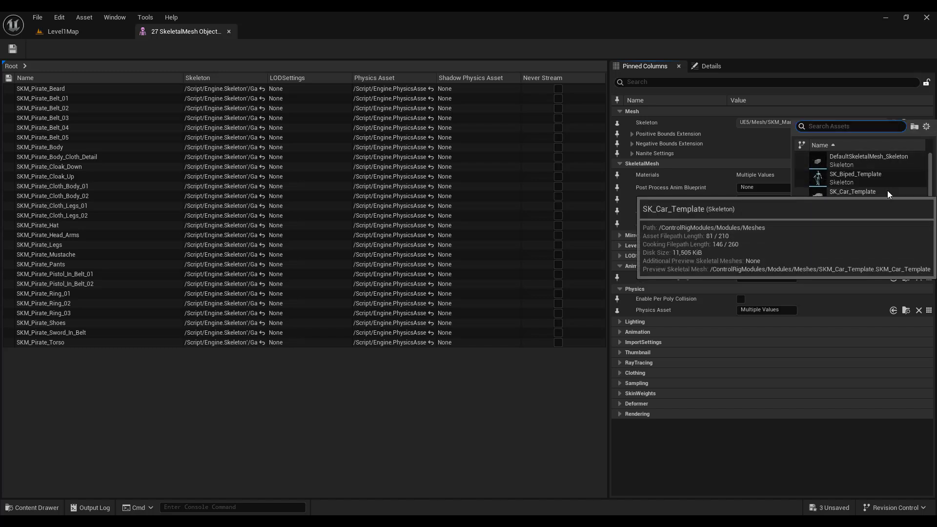
scroll(863, 232, "down", 2)
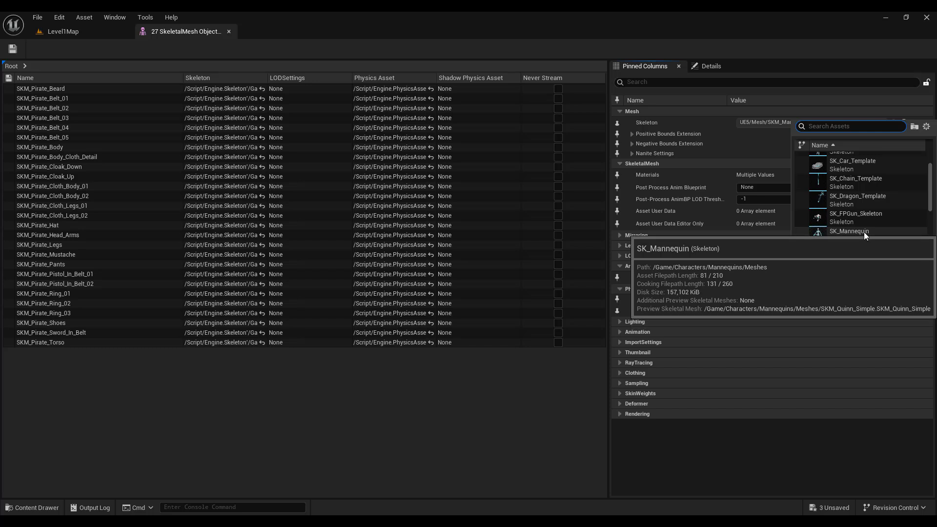
left_click(863, 232)
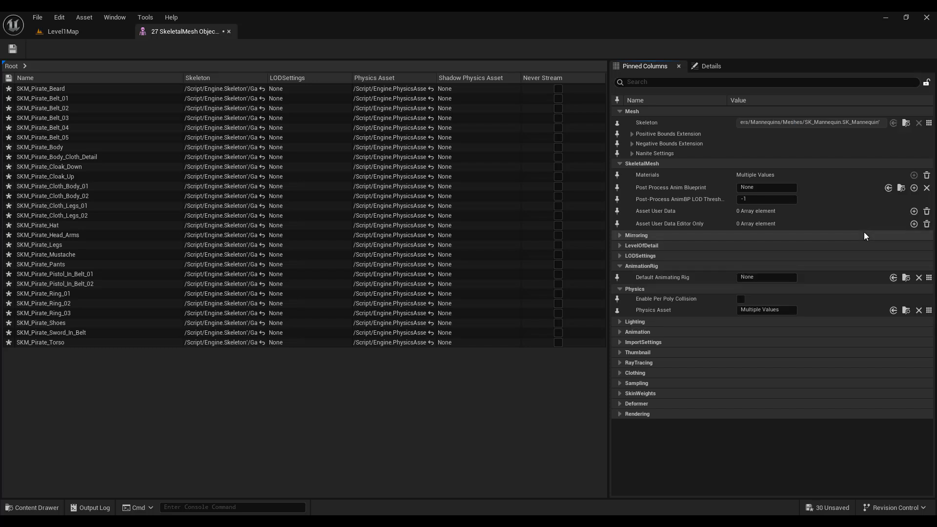
Check the shared Skeleton path, then save the modified skeletal meshes and close the Property Matrix
double_click(795, 122)
left_click_drag(774, 122, 709, 122)
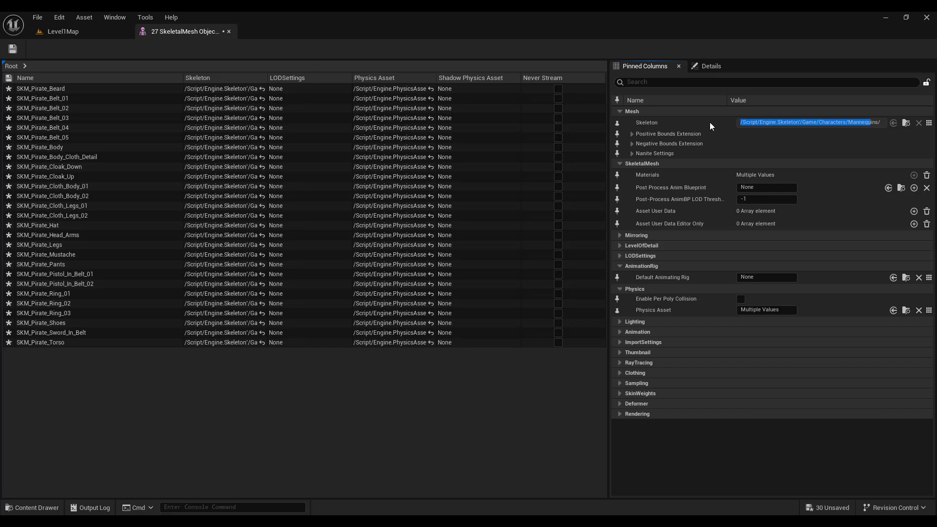
left_click(788, 124)
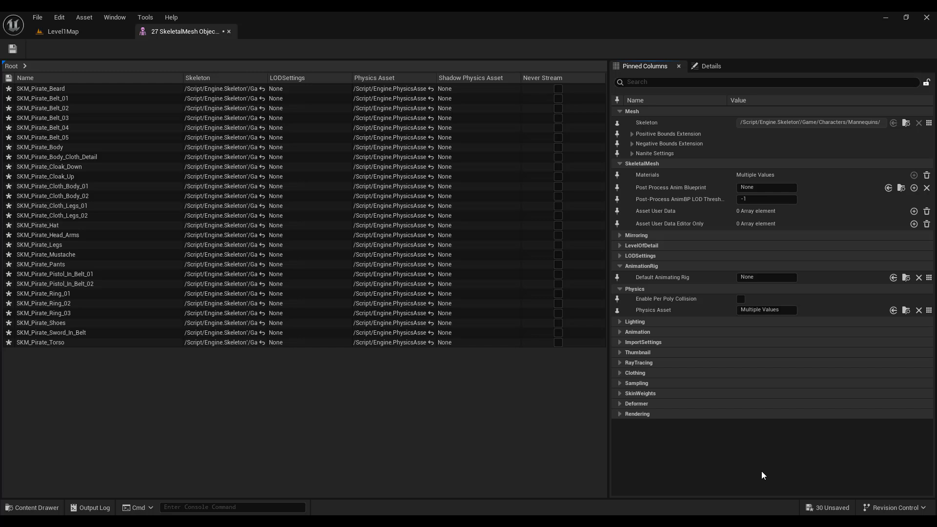
left_click(14, 50)
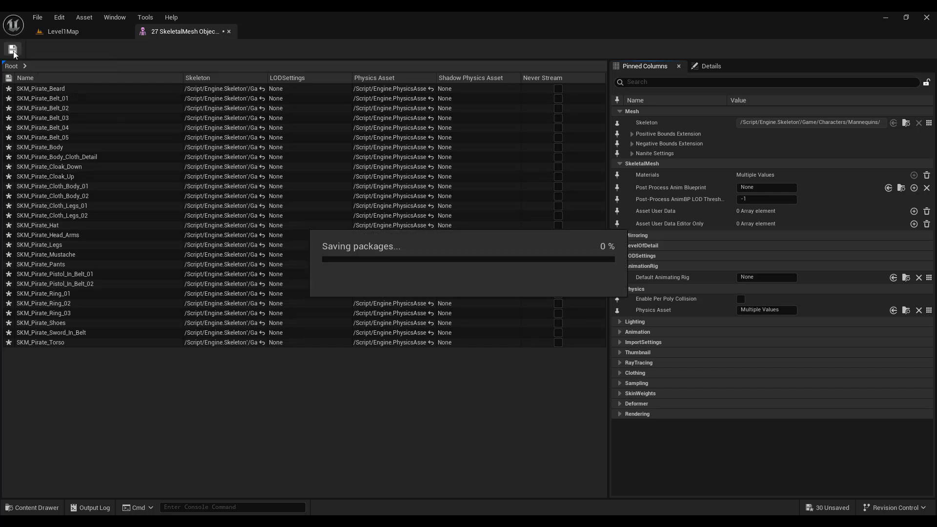
left_click(228, 31)
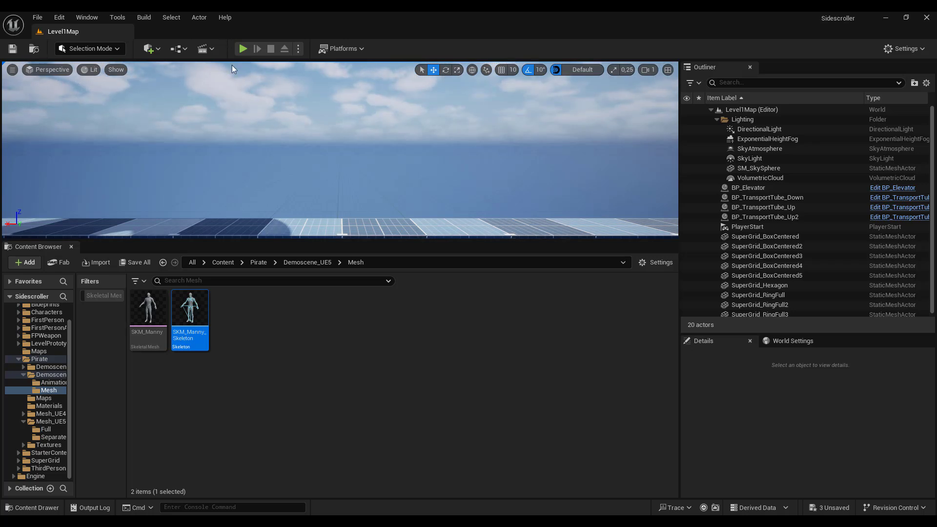
Return to the Pirate folder and reset the asset filters
left_click(259, 263)
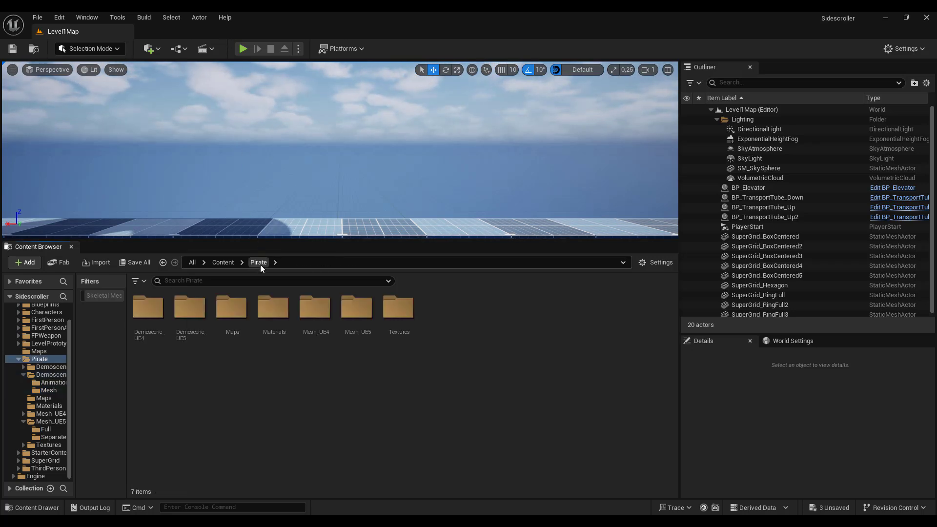
left_click(143, 283)
mouse_move(219, 145)
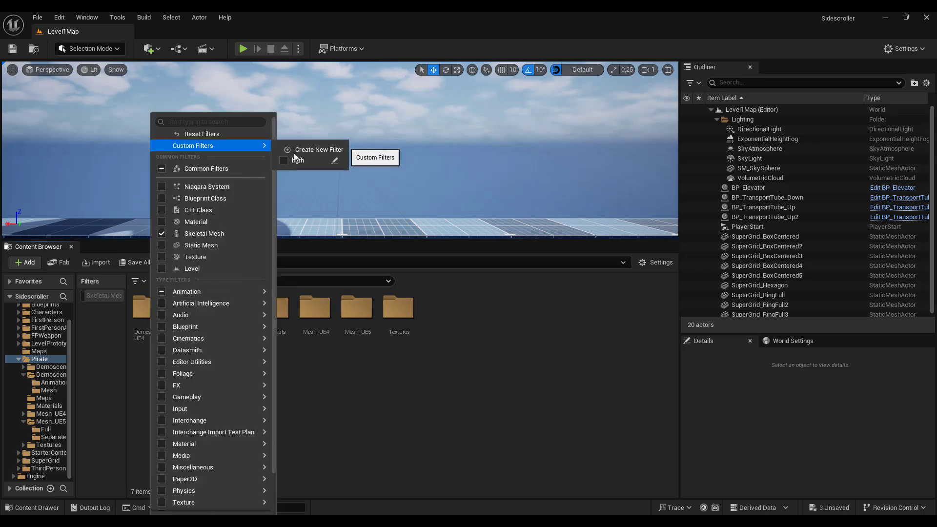
left_click(218, 133)
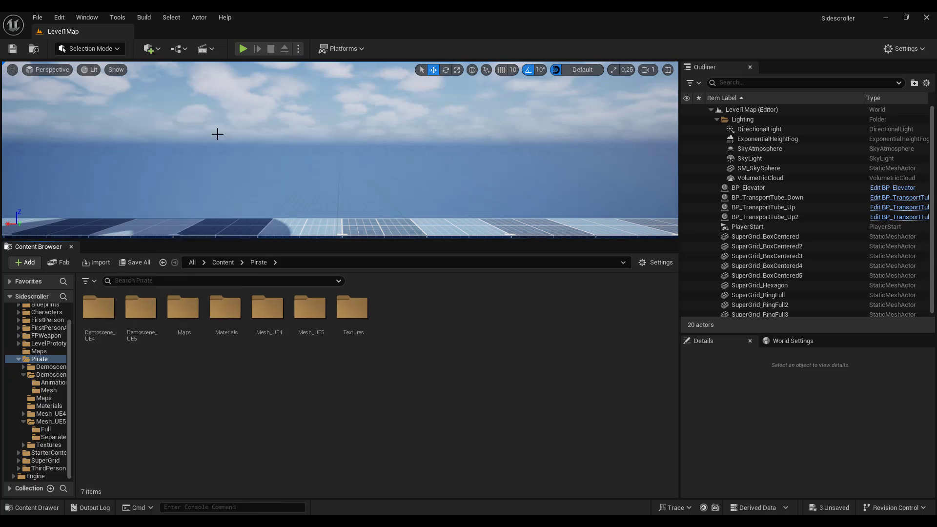
Look through the Mesh_UE5/Separate folder with all asset types shown, and return to the Pirate folder
left_click(307, 308)
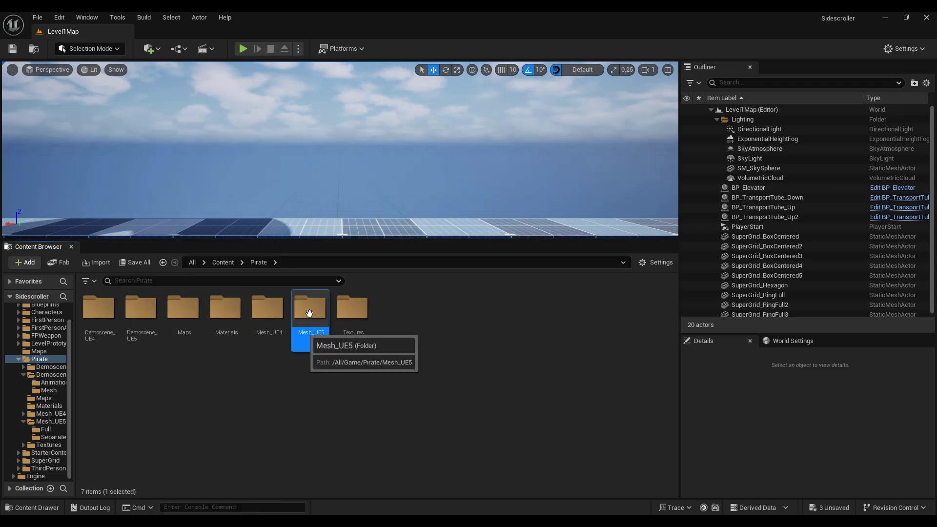
double_click(306, 305)
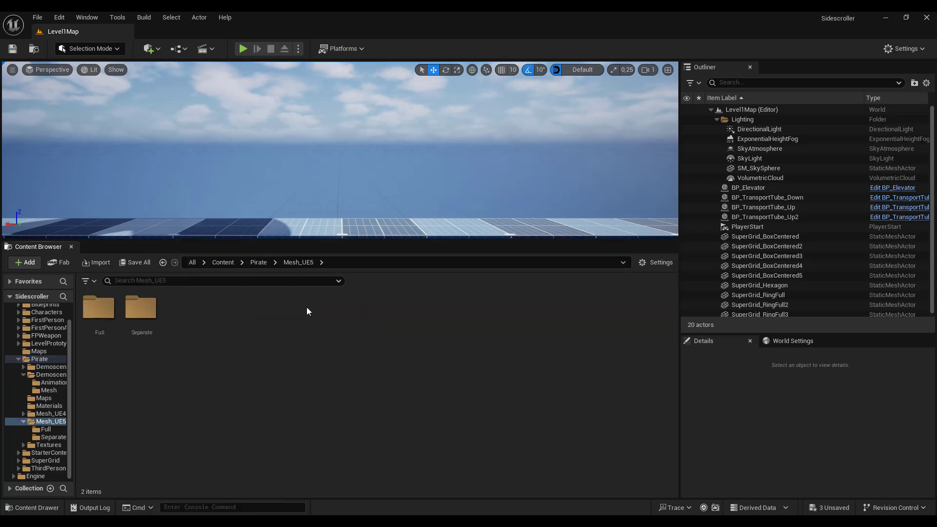
left_click(140, 312)
double_click(140, 313)
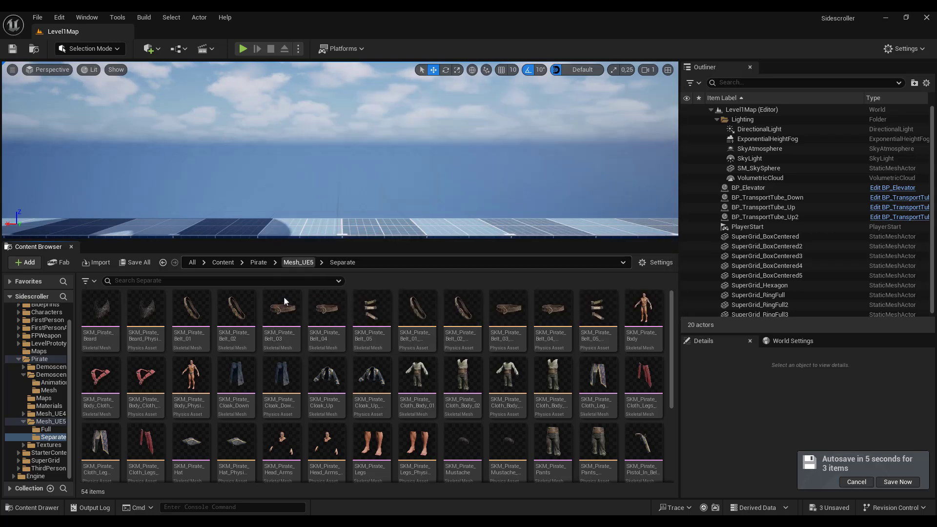
left_click(299, 269)
left_click(297, 264)
left_click(297, 264)
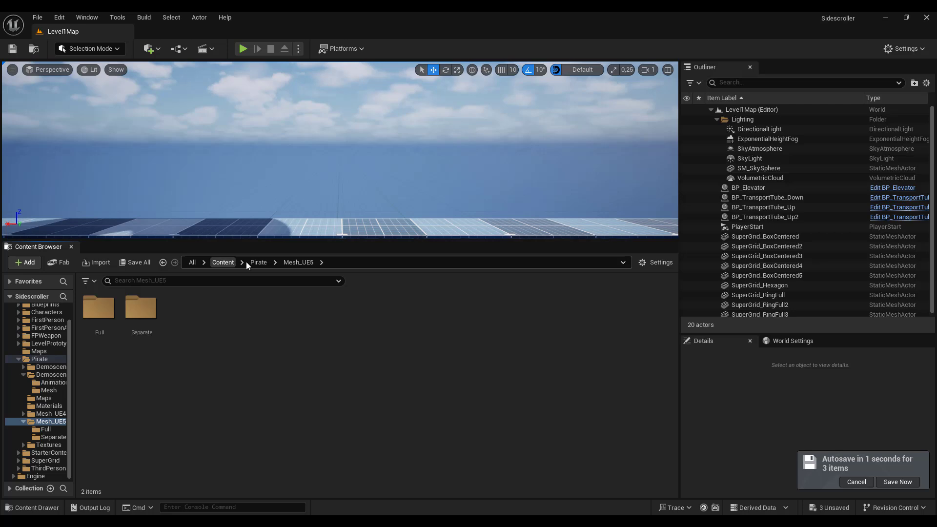
left_click(258, 262)
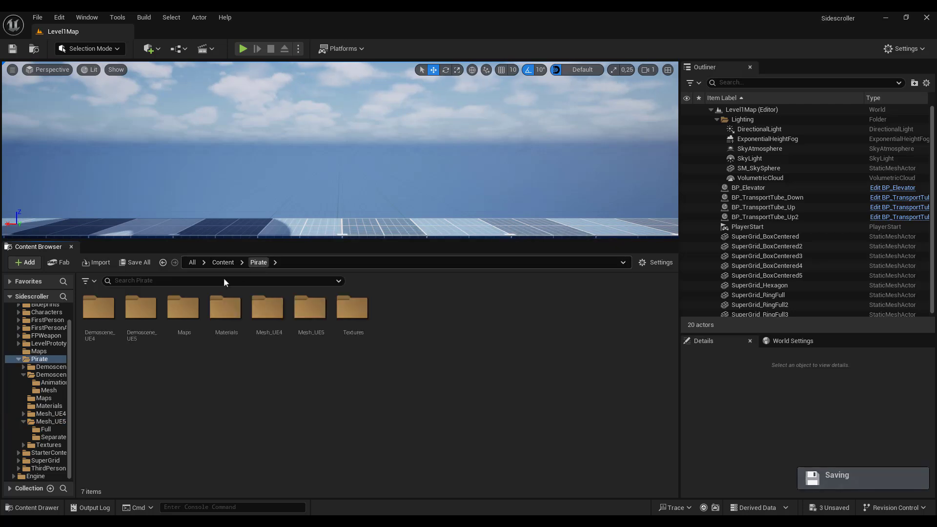
Force delete the Demoscene_UE5 folder from the Pirate folder after reviewing the assets that reference it
left_click(141, 313)
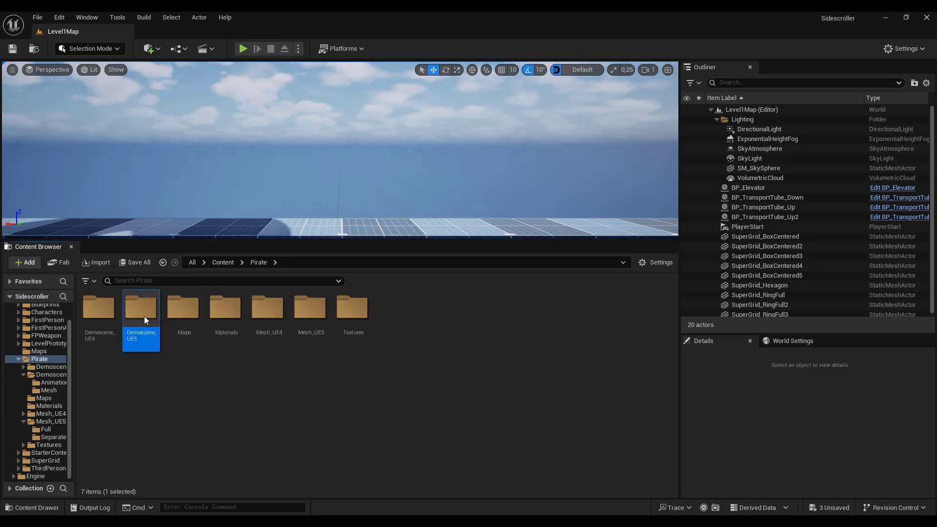
key("Delete")
left_click(473, 339)
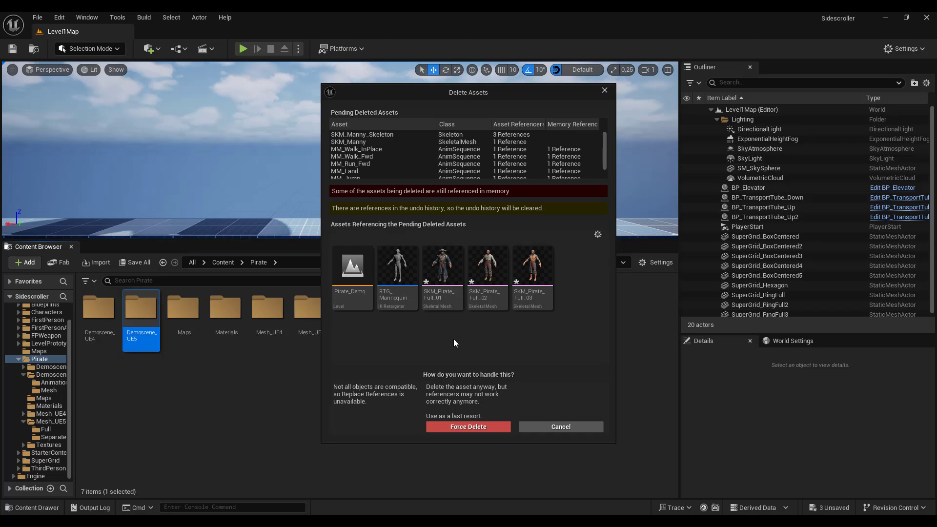
mouse_move(410, 276)
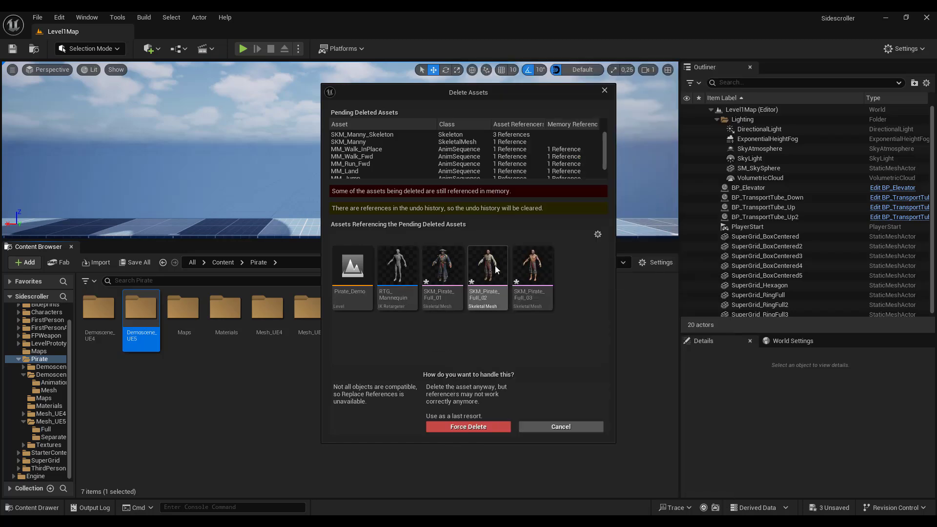
mouse_move(496, 269)
mouse_move(529, 269)
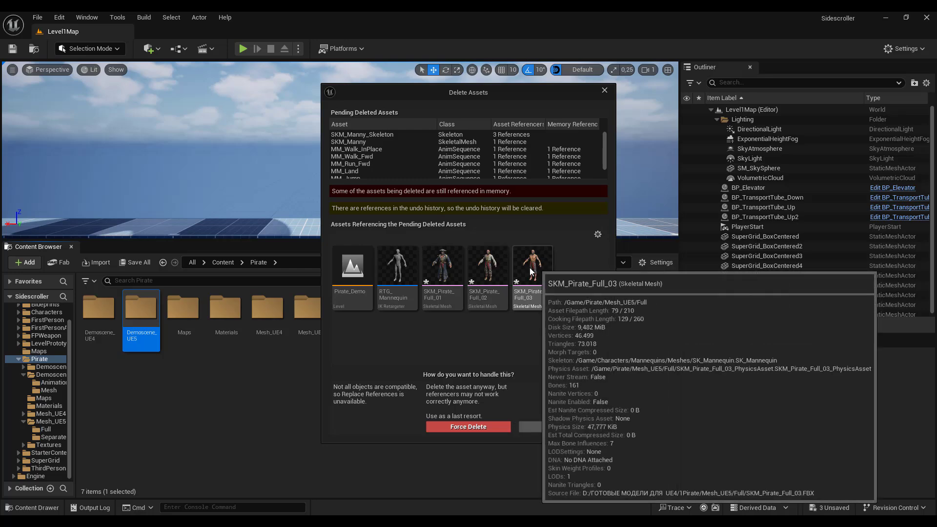
left_click(478, 427)
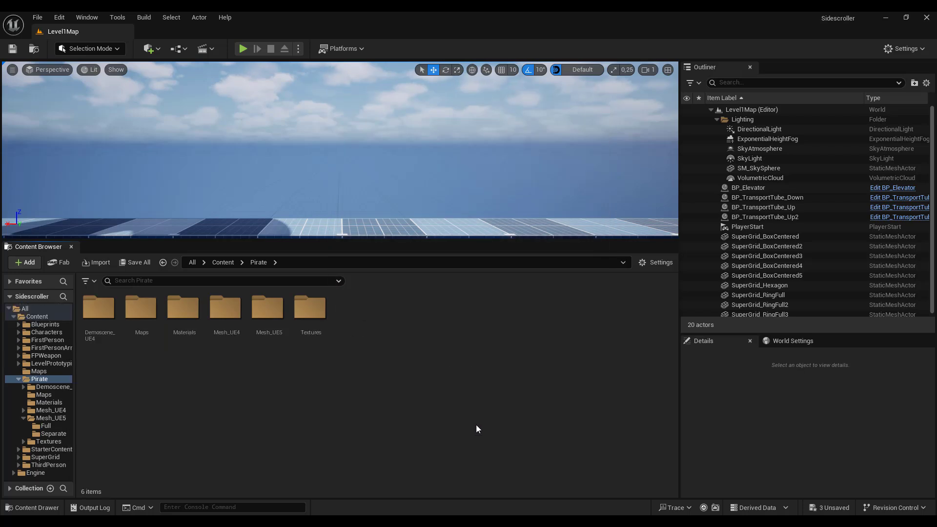
Inspect the SKM_Pirate_Full_01 skeletal mesh from the Mesh_UE5/Full folder, close it, and return to the Pirate folder
double_click(267, 309)
double_click(111, 318)
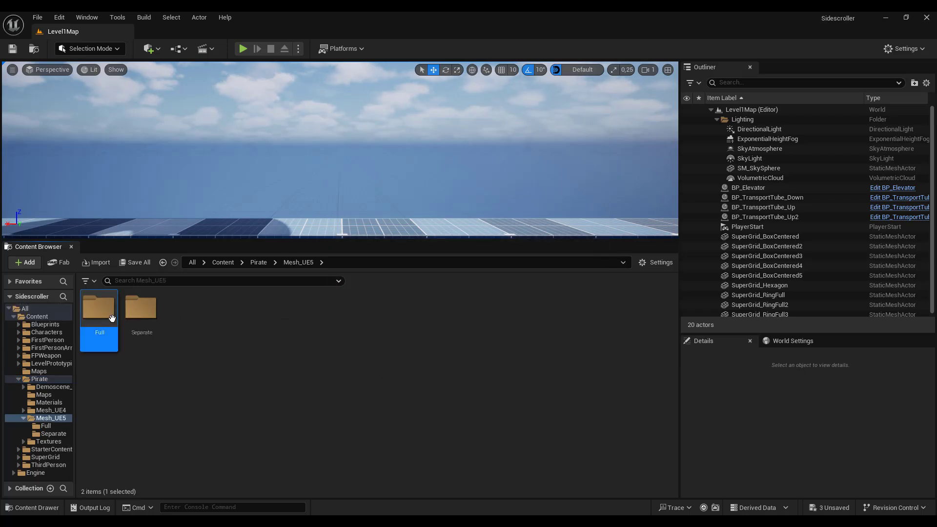
left_click(95, 308)
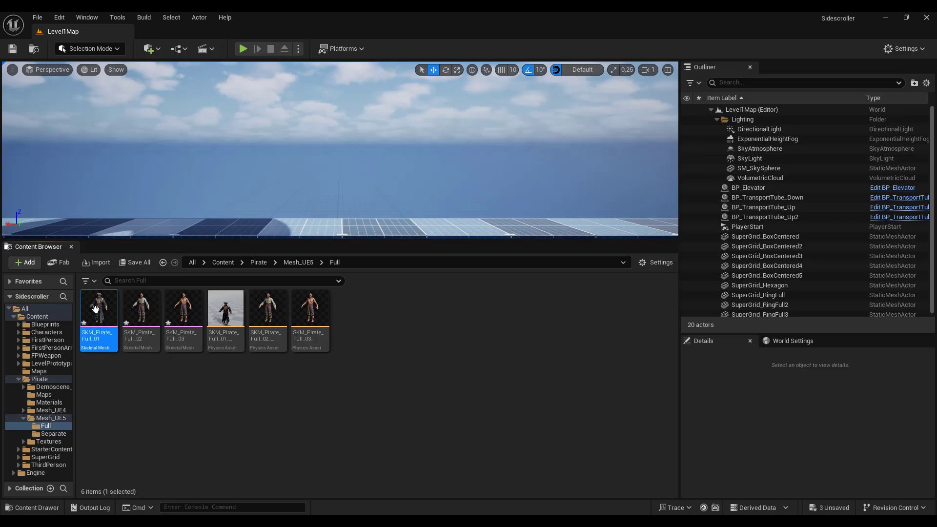
double_click(95, 309)
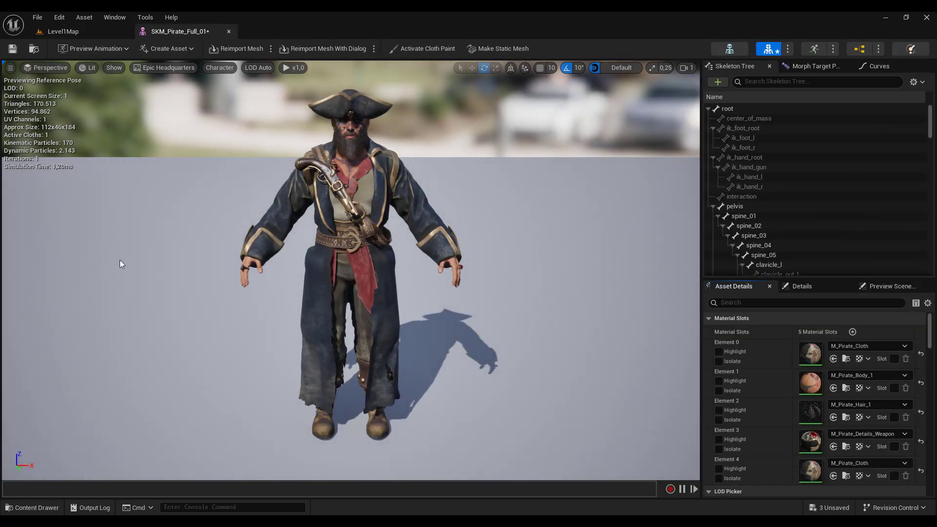
left_click(229, 31)
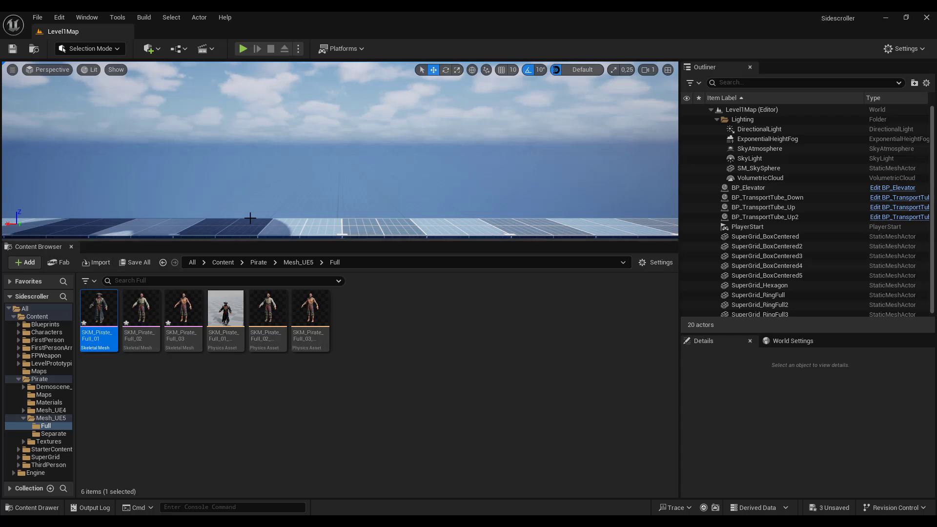
left_click(257, 263)
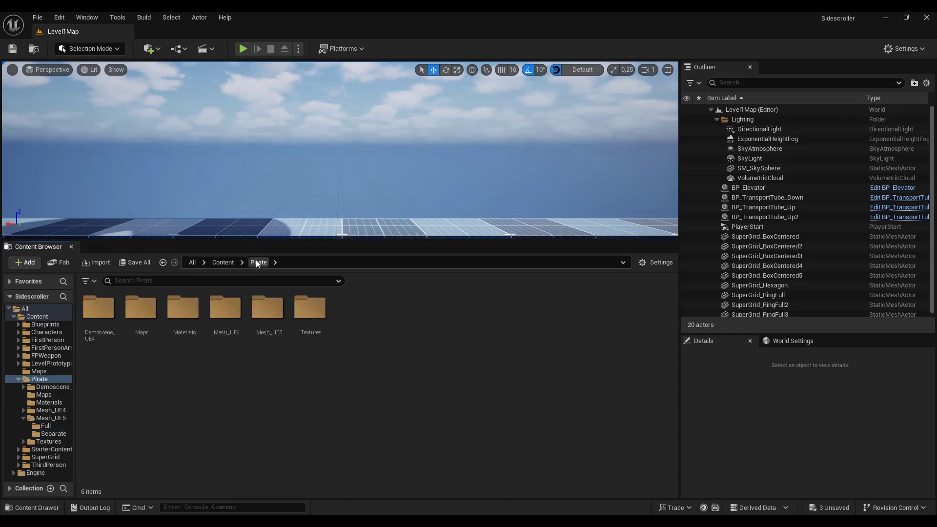
left_click(222, 262)
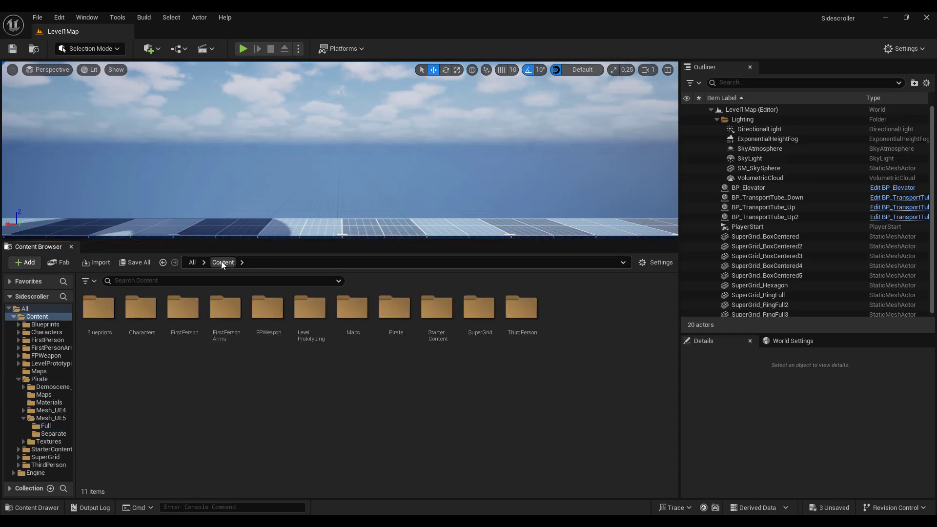
double_click(396, 307)
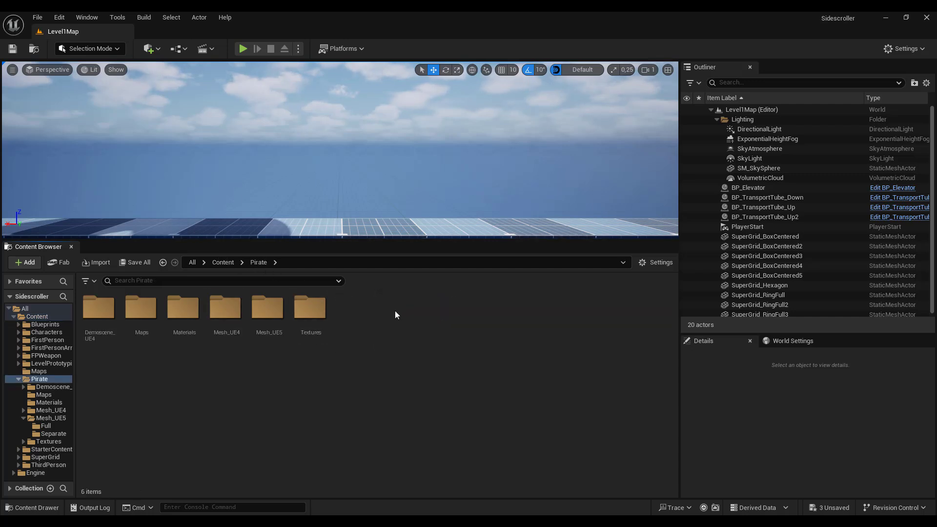
Delete the Mesh_UE4 folder from the Pirate folder, agreeing to load all its assets
left_click(224, 320)
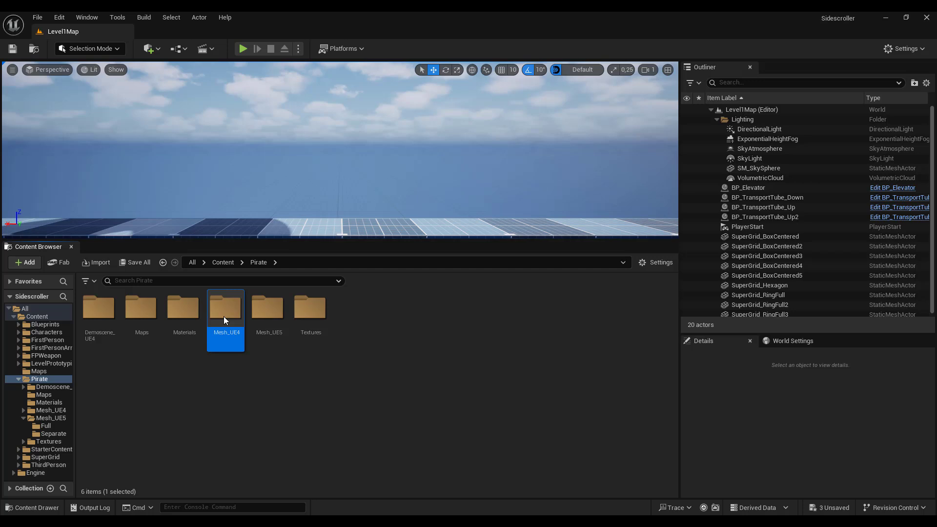
key("Delete")
left_click(422, 336)
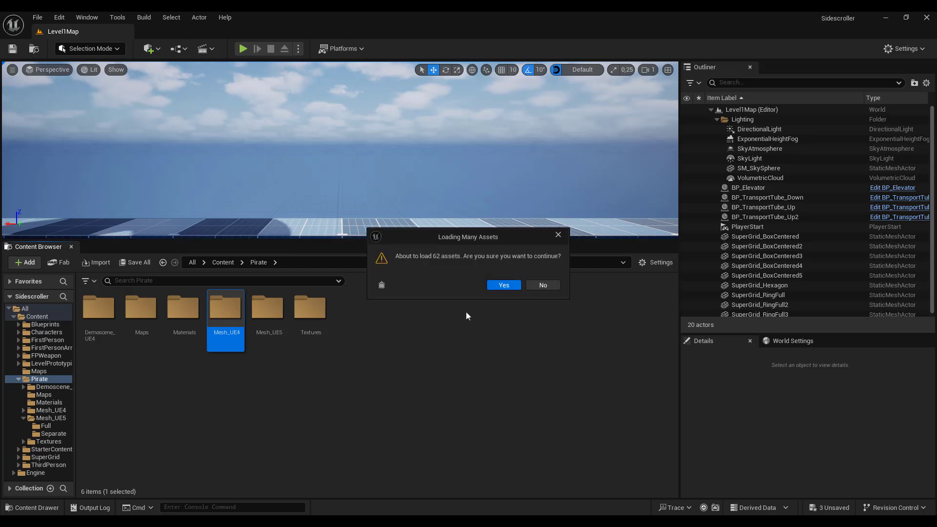
left_click(507, 285)
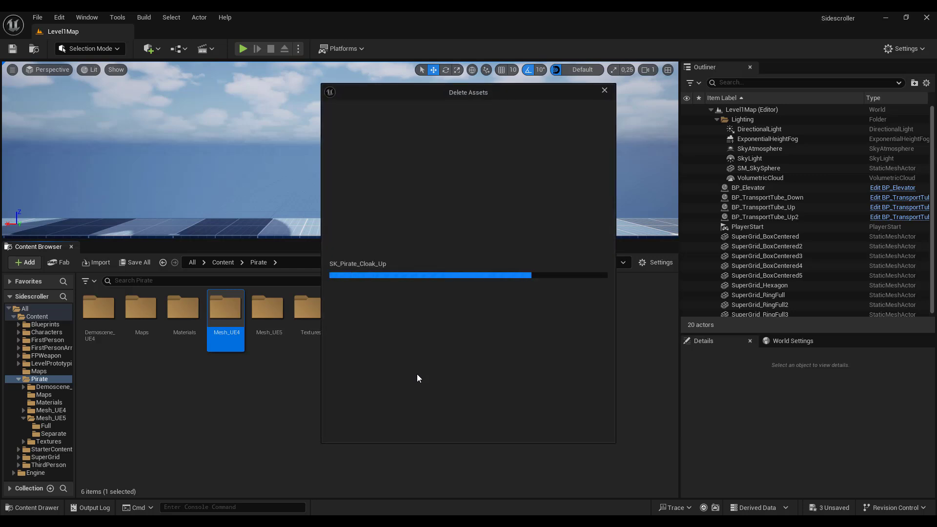
left_click(462, 426)
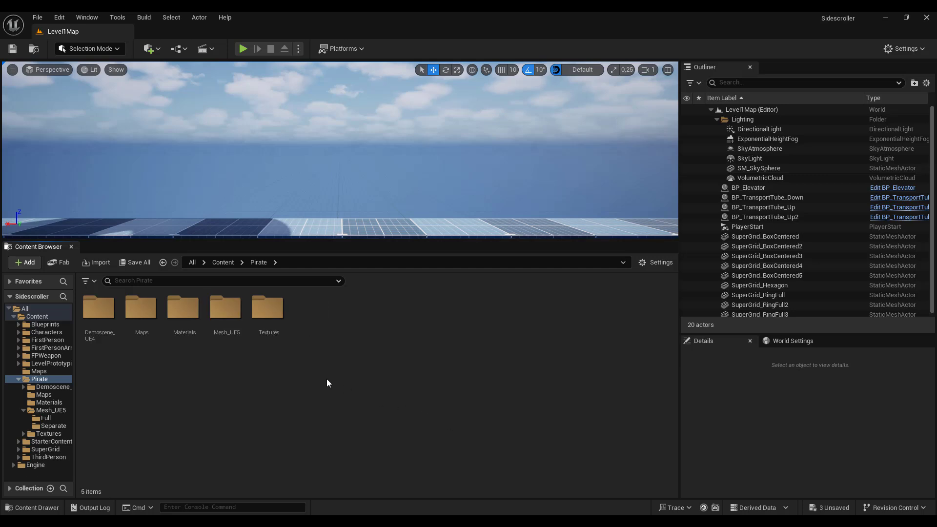
Delete the Maps folder inside the Pirate folder
left_click(150, 318)
key("Delete")
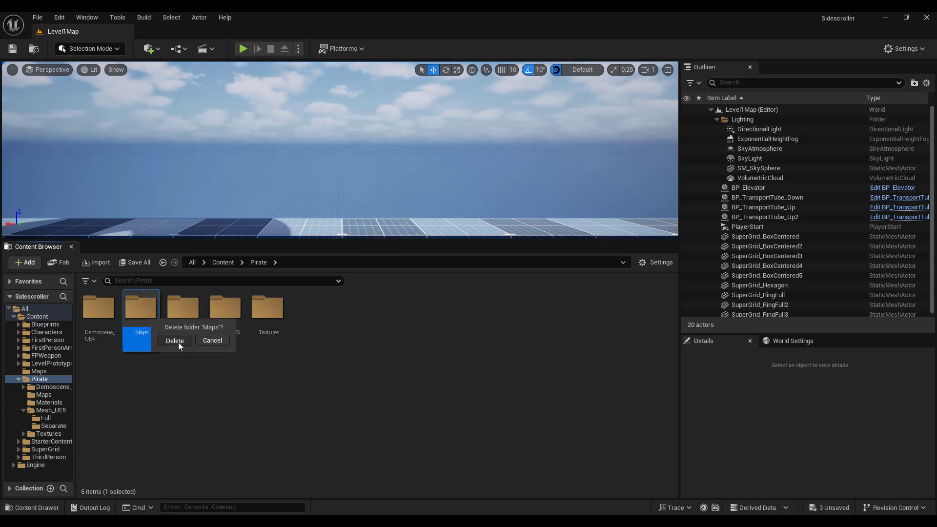
left_click(178, 342)
left_click(365, 426)
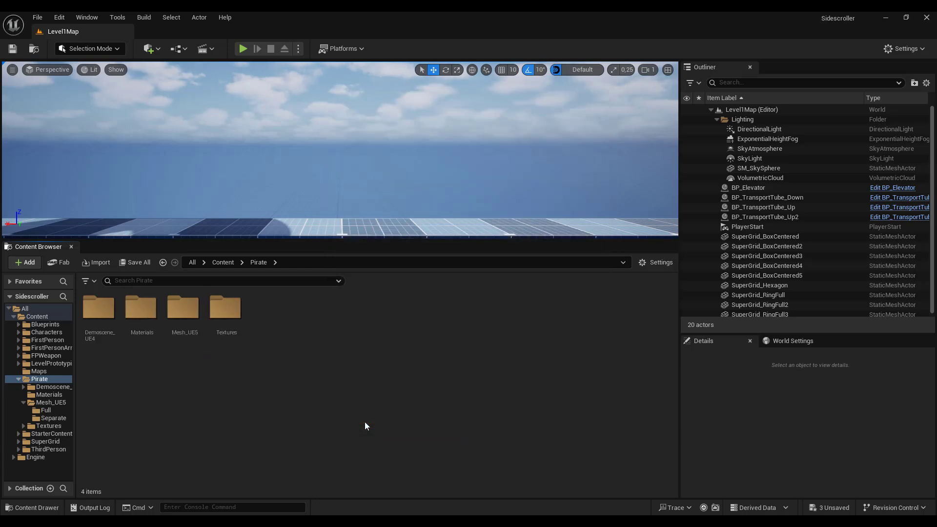
Delete the Demoscene_UE4 folder from the Pirate folder
left_click(99, 320)
key("Delete")
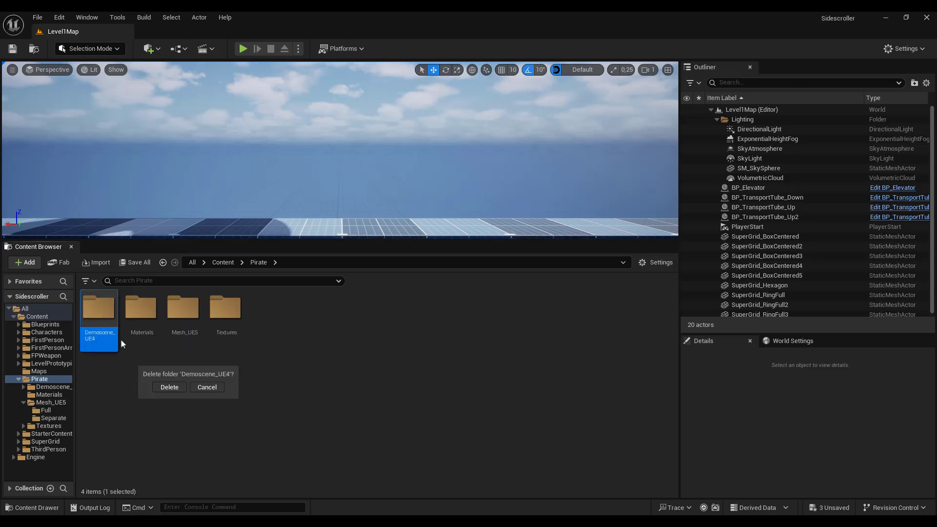
left_click(173, 389)
left_click(377, 424)
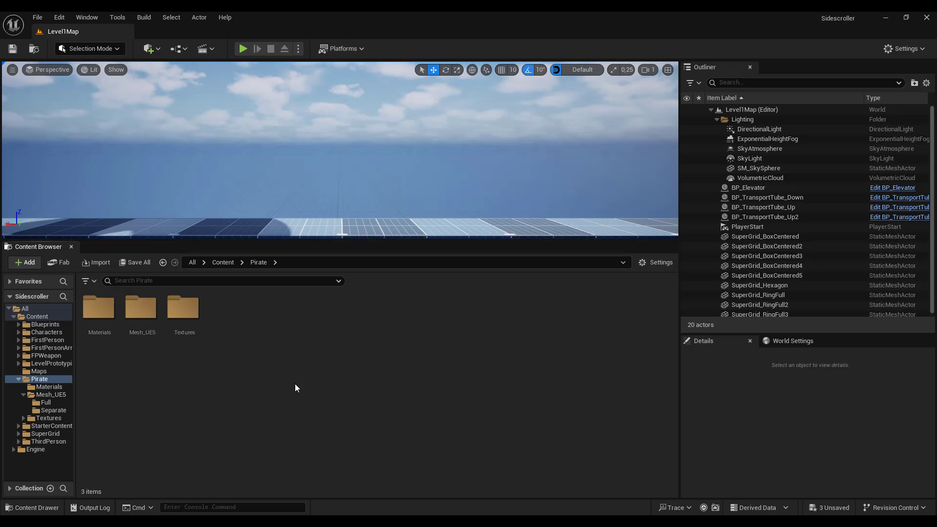
Update the redirector references for the whole Content folder and delete the unreferenced redirectors
left_click(192, 262)
right_click(104, 318)
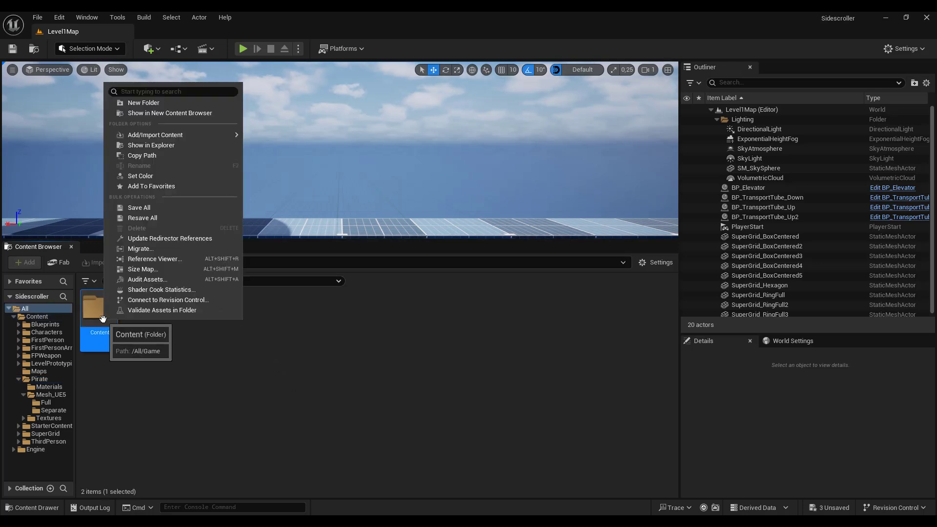
left_click(146, 239)
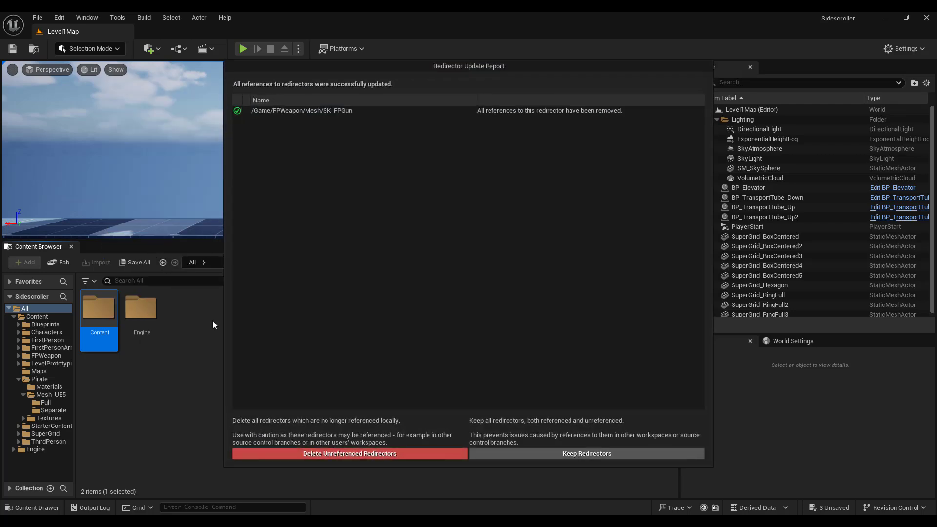
left_click(322, 452)
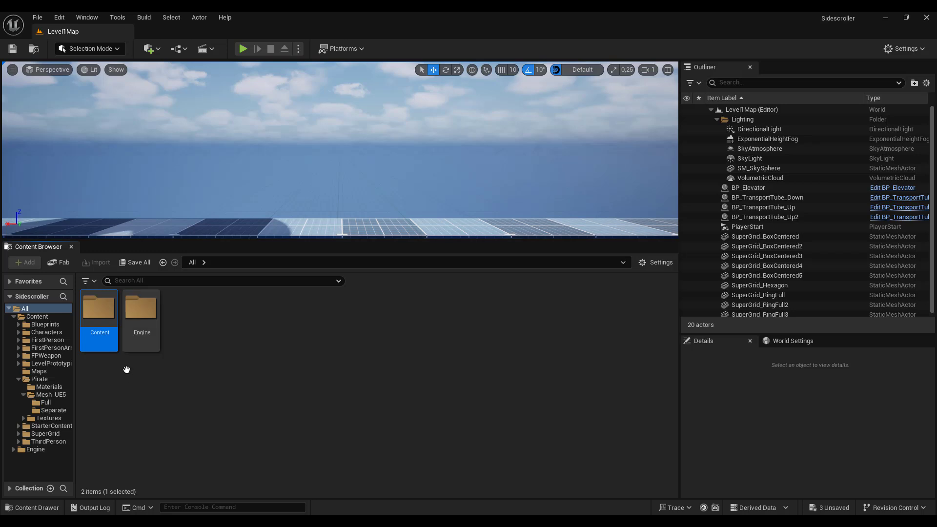
Open the BP_ThirdPersonCharacter blueprint from the Content/ThirdPerson/Blueprints folder
double_click(104, 320)
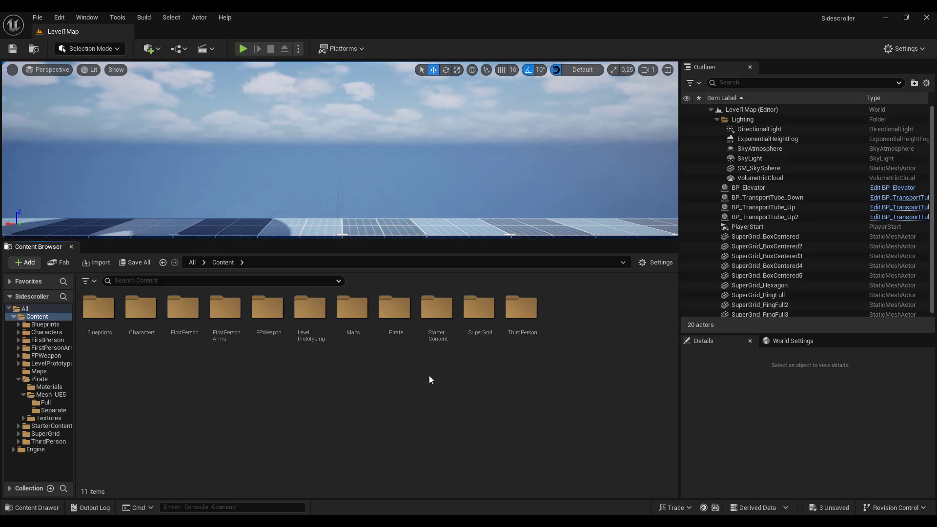
double_click(521, 308)
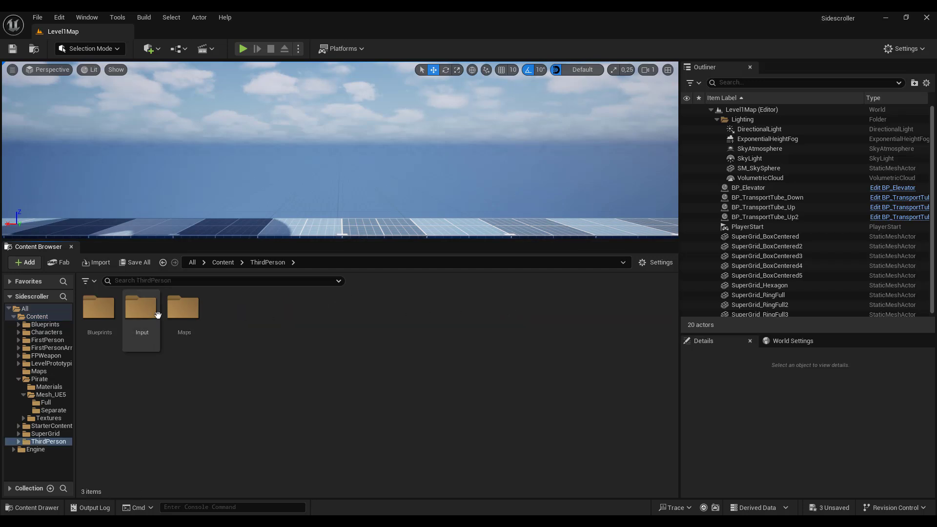
double_click(99, 308)
left_click(103, 312)
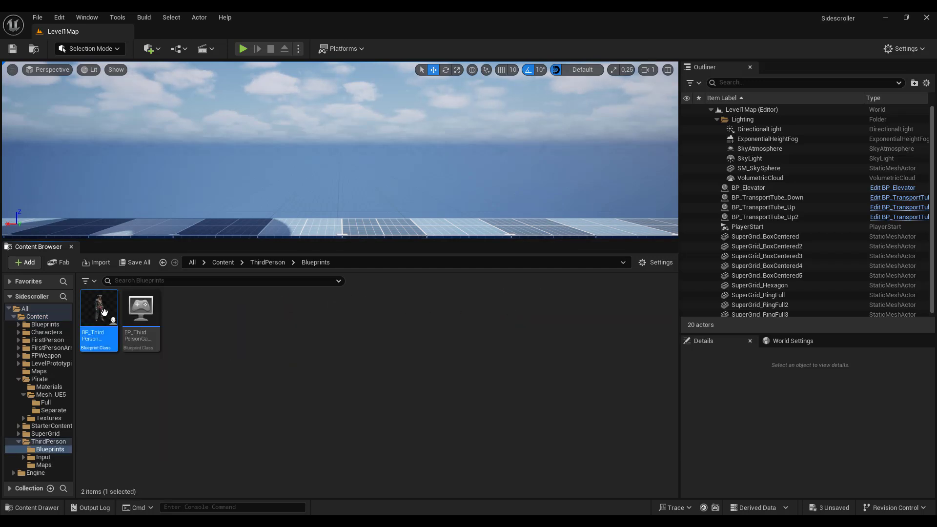
double_click(104, 312)
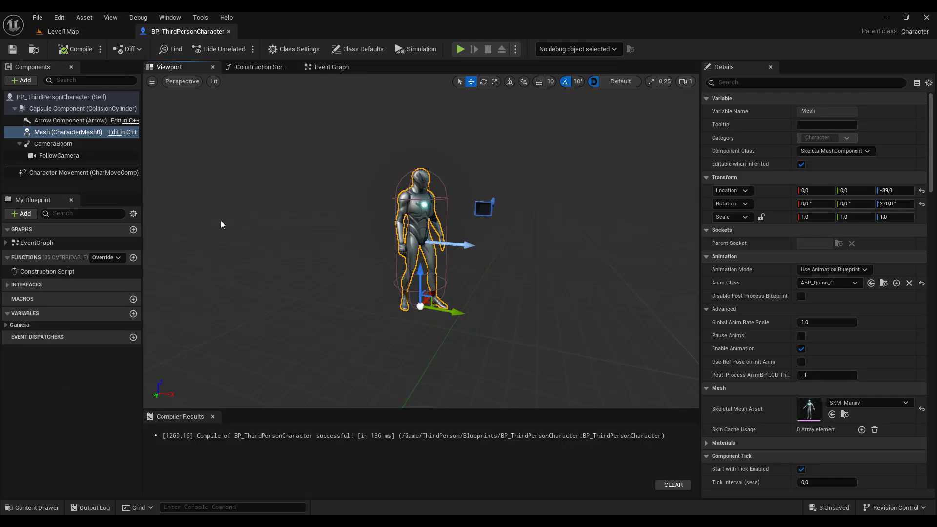
Assign SKM_Pirate_Full_01 as the skeletal mesh asset of the character's Mesh component and compile the blueprint
left_click(73, 135)
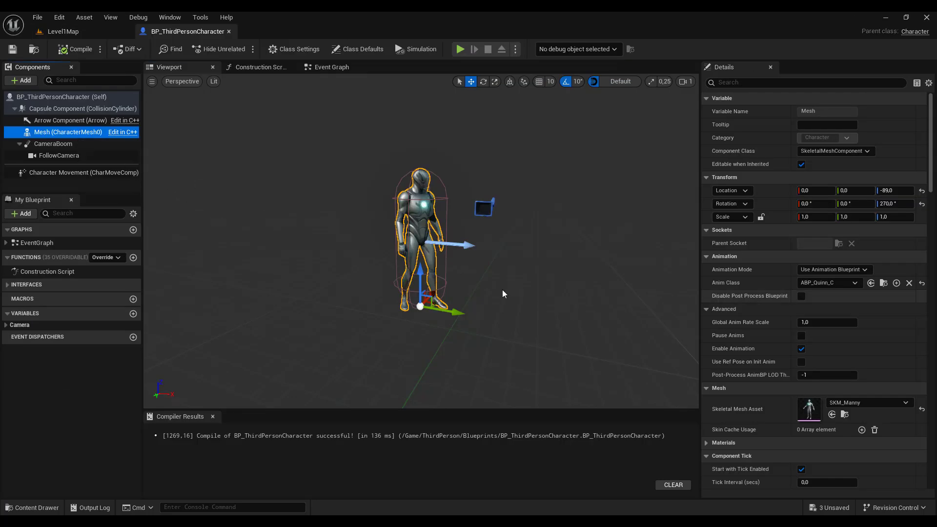
scroll(761, 382, "down", 3)
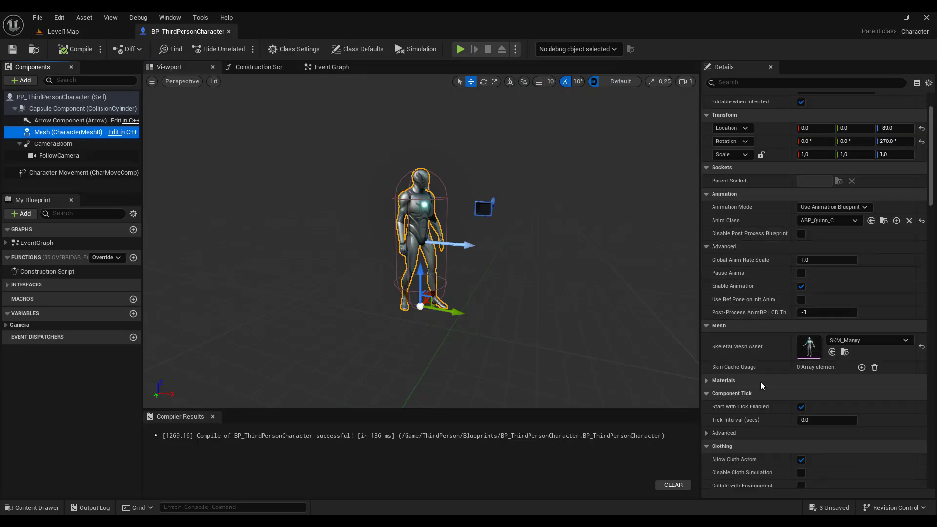
left_click(866, 340)
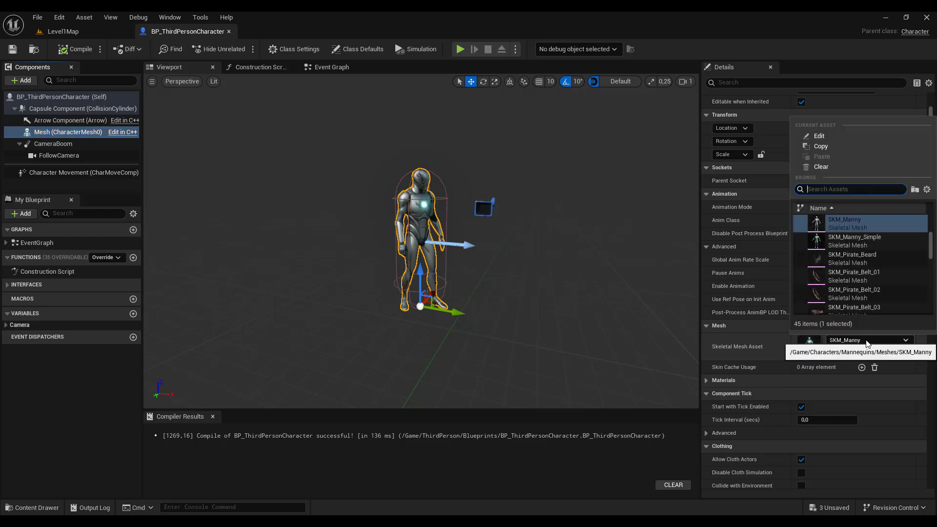
type("01")
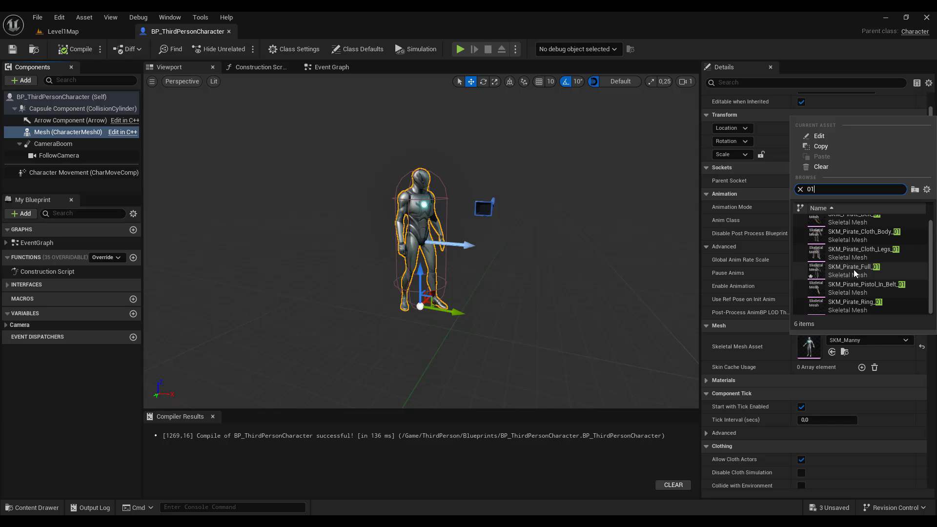
left_click(854, 270)
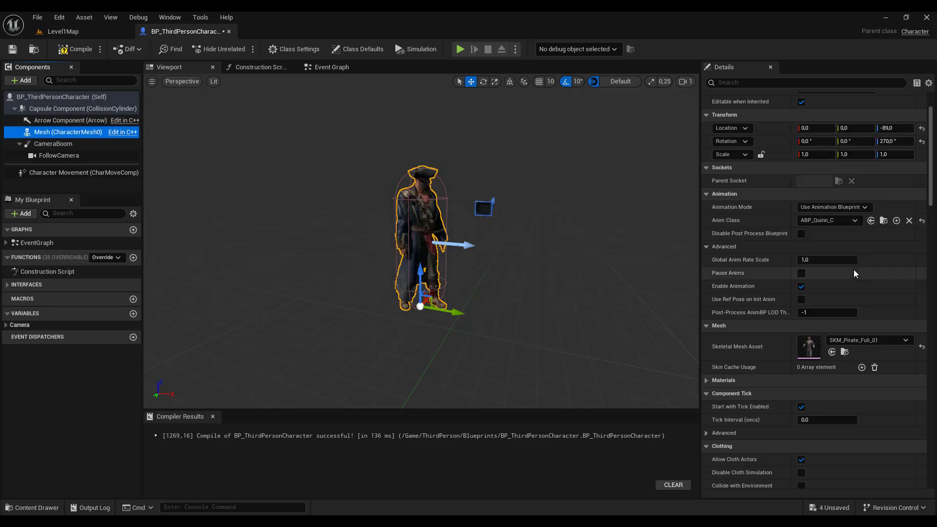
left_click(860, 341)
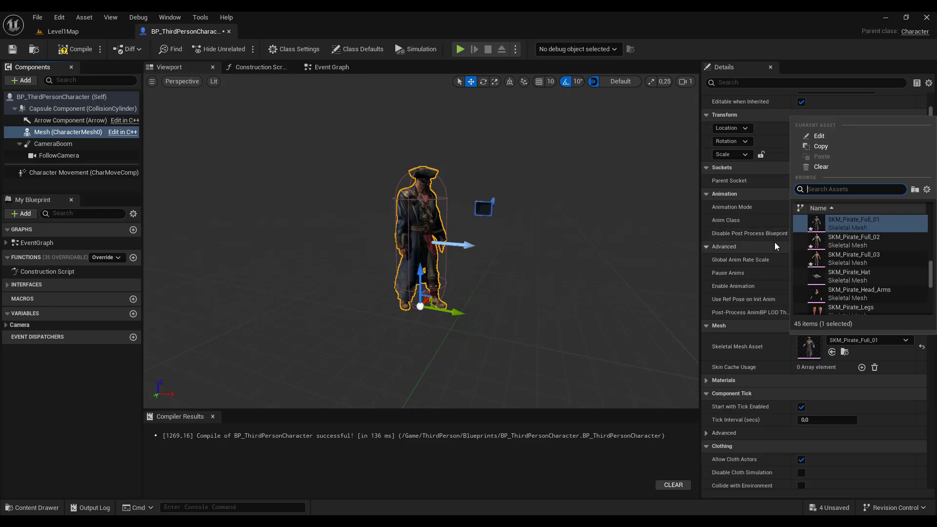
left_click(662, 268)
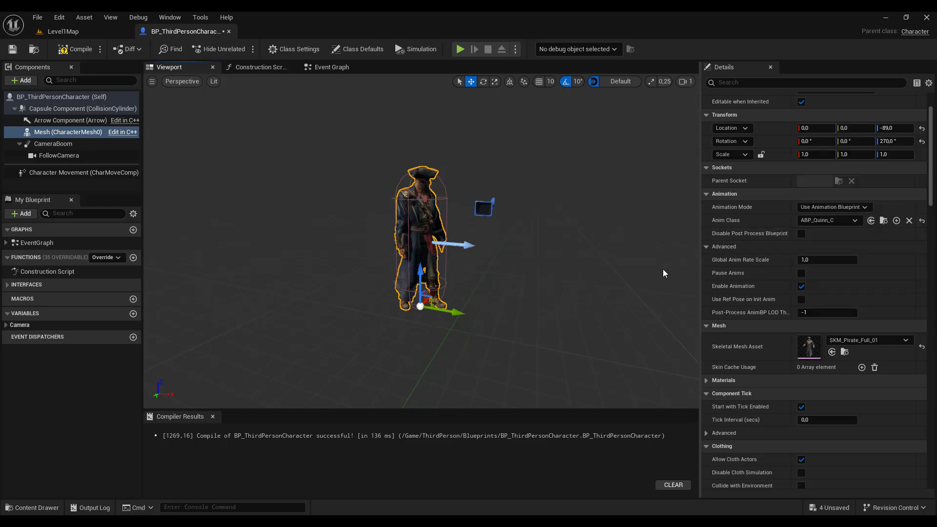
left_click(78, 50)
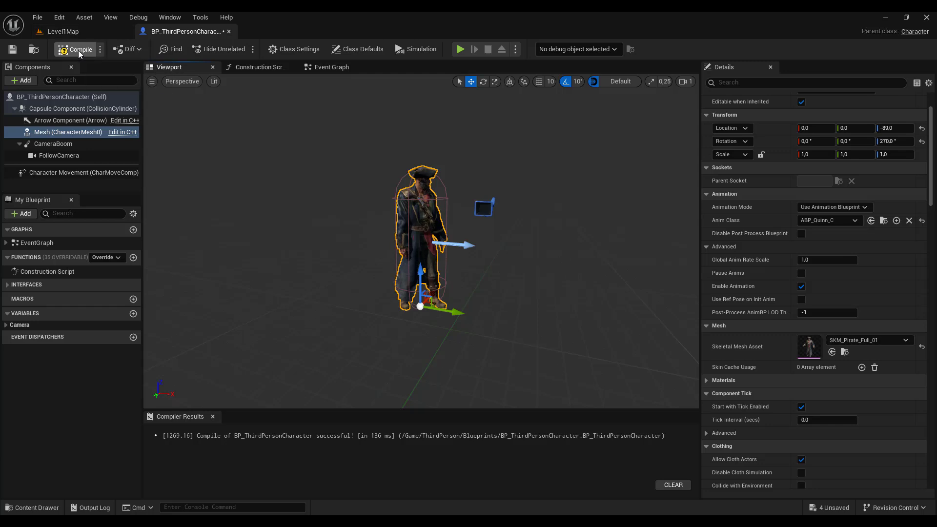
Playtest Level1Map with the pirate character, running, jumping and riding the transport tubes, and end the play session
left_click(73, 32)
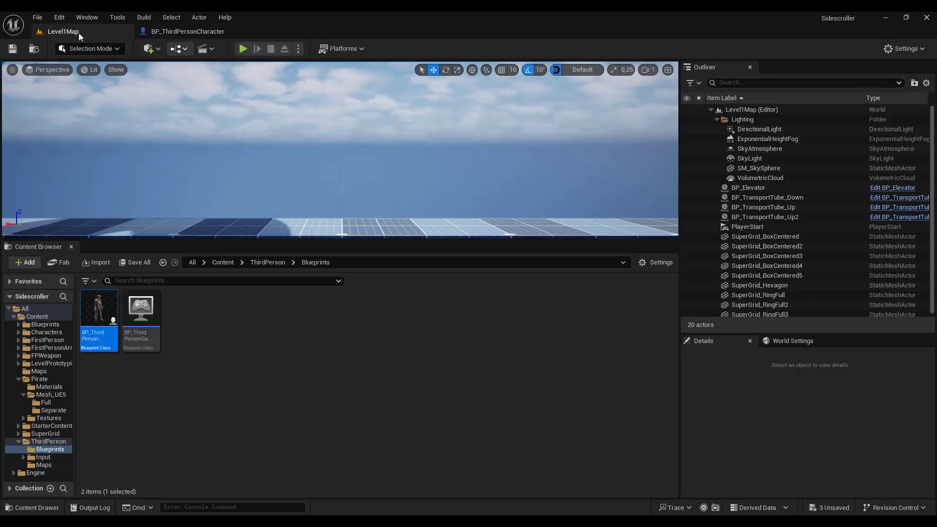
left_click(243, 49)
key("d")
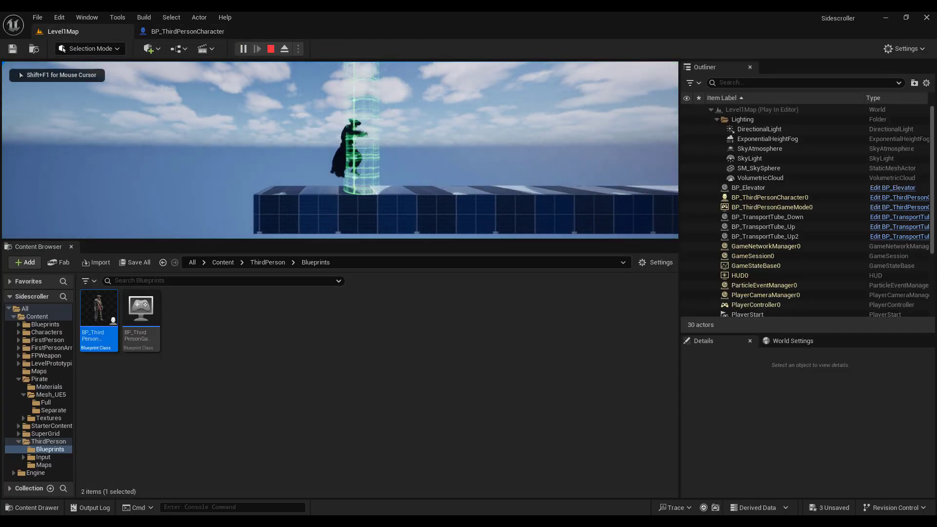
key("d")
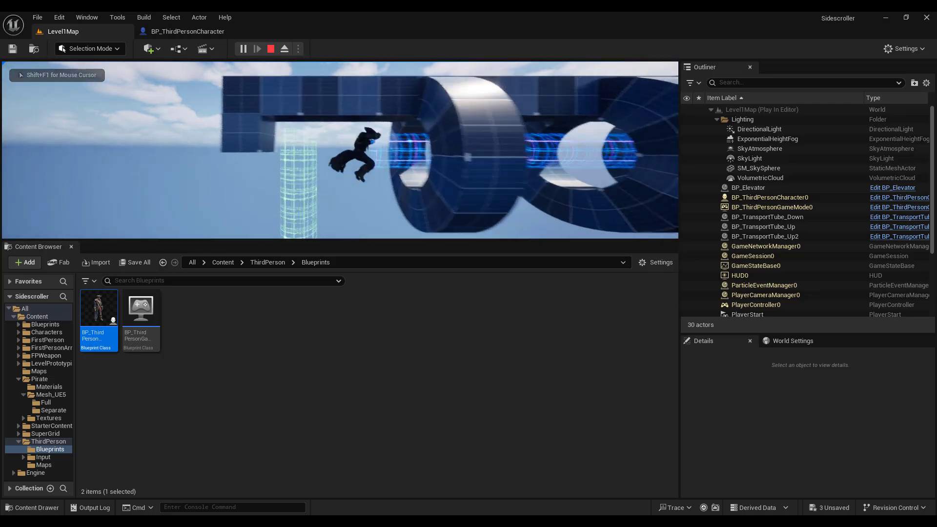
key("a")
key("d")
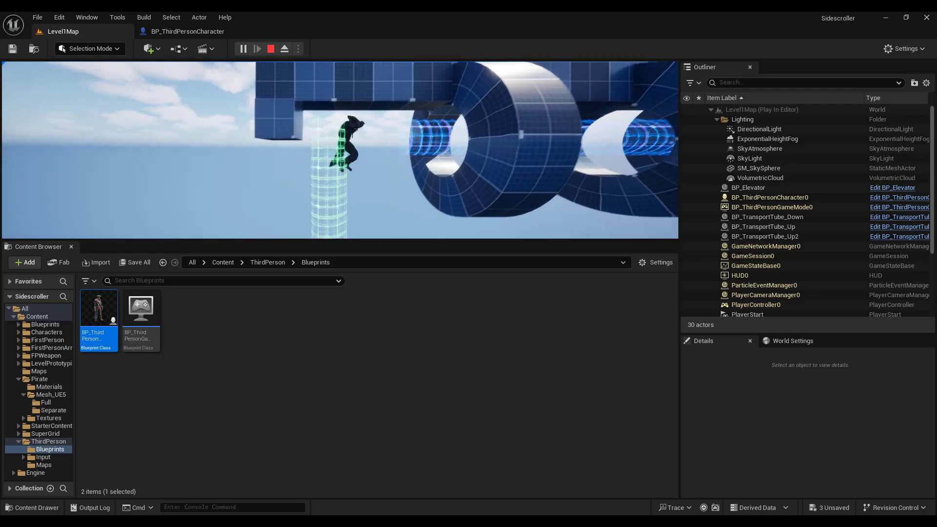
key("a")
key("d")
key("d")
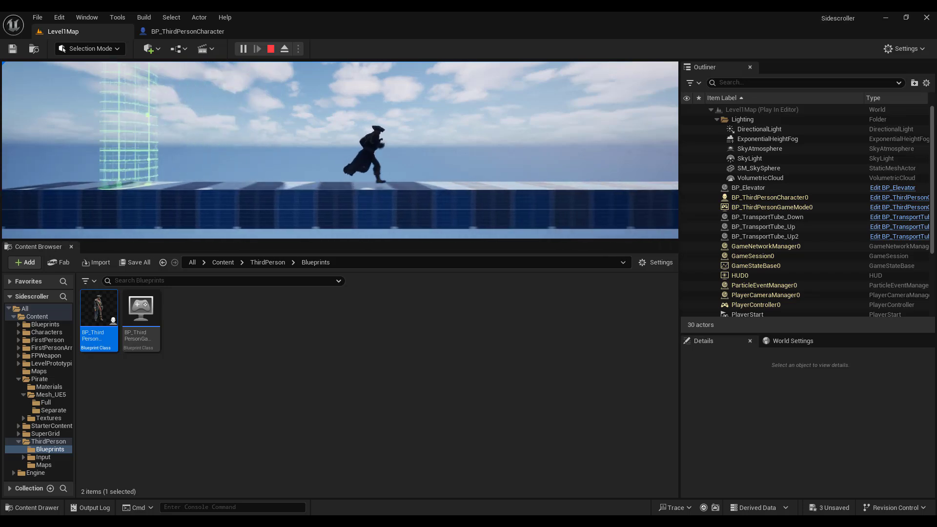
key("a")
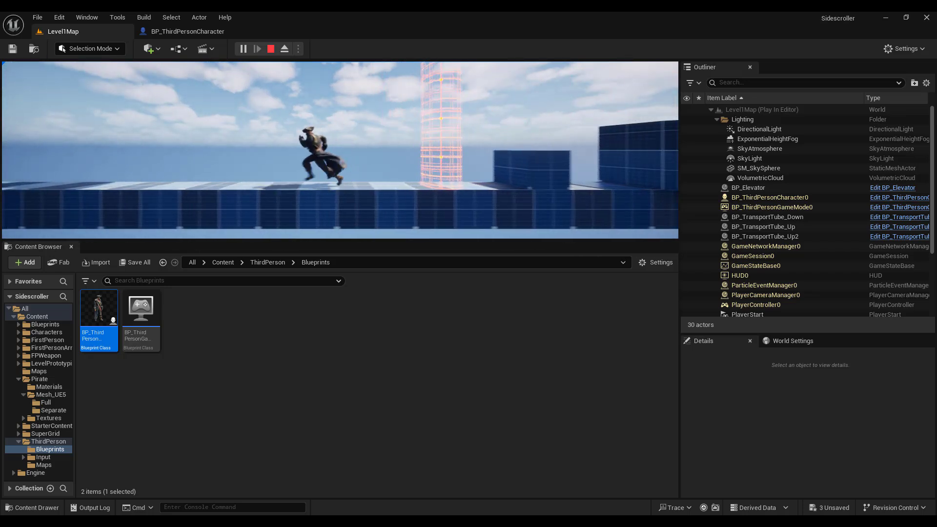
key("space")
key("a")
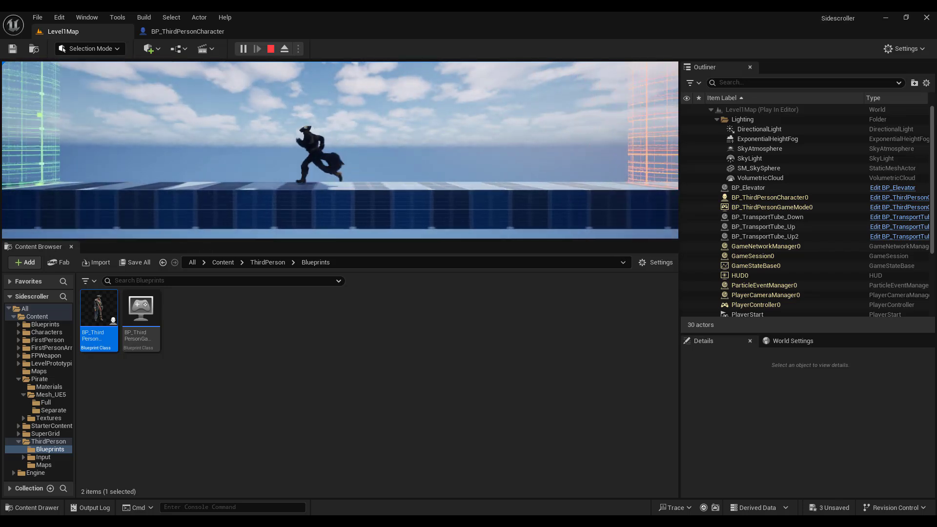
key("space")
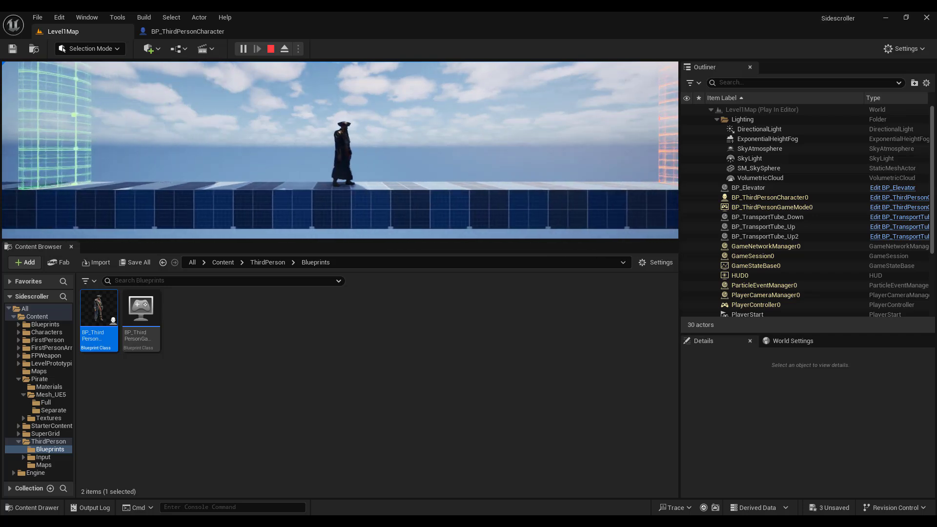
key("Escape")
Set the CameraBoom's Target Arm Length to 500 in BP_ThirdPersonCharacter and compile the blueprint
left_click(206, 32)
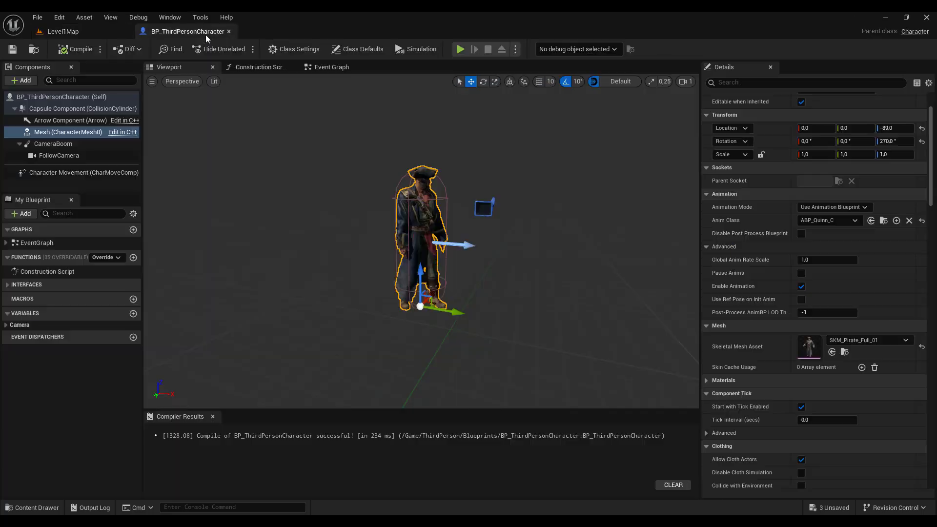
left_click(72, 143)
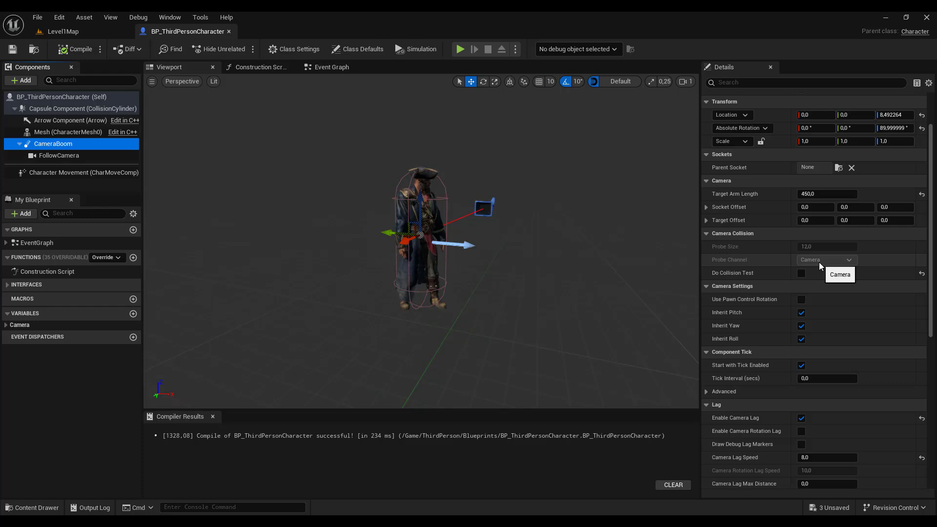
left_click(806, 194)
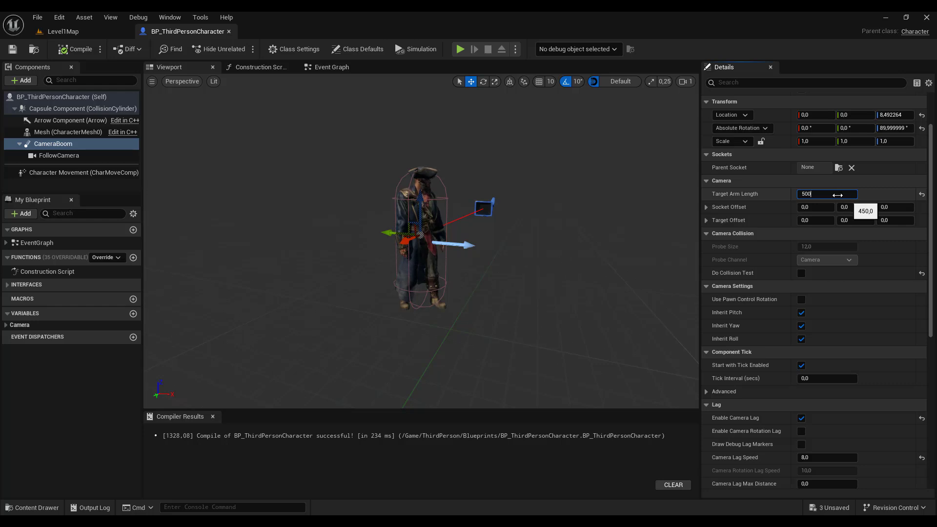
left_click(76, 49)
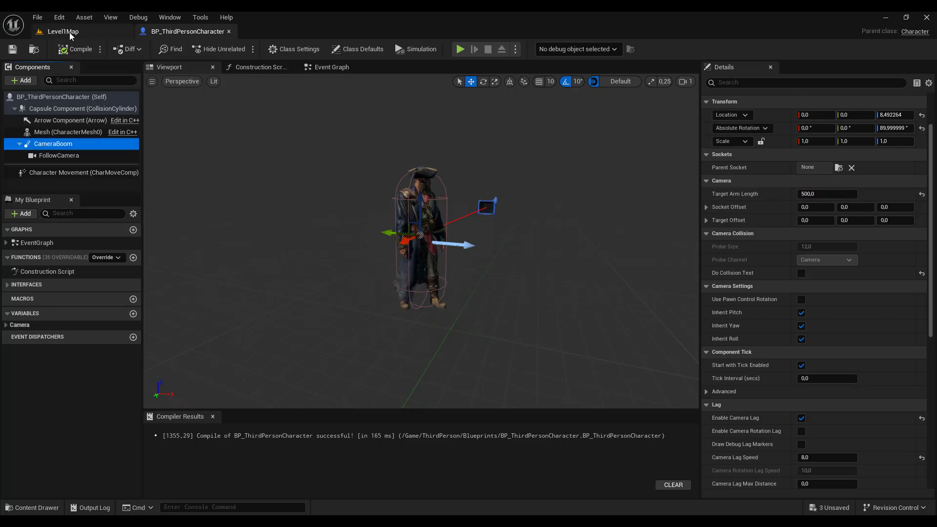
Playtest Level1Map to check the new camera distance while running and jumping, and enlarge the level viewport after stopping
left_click(70, 32)
left_click(243, 50)
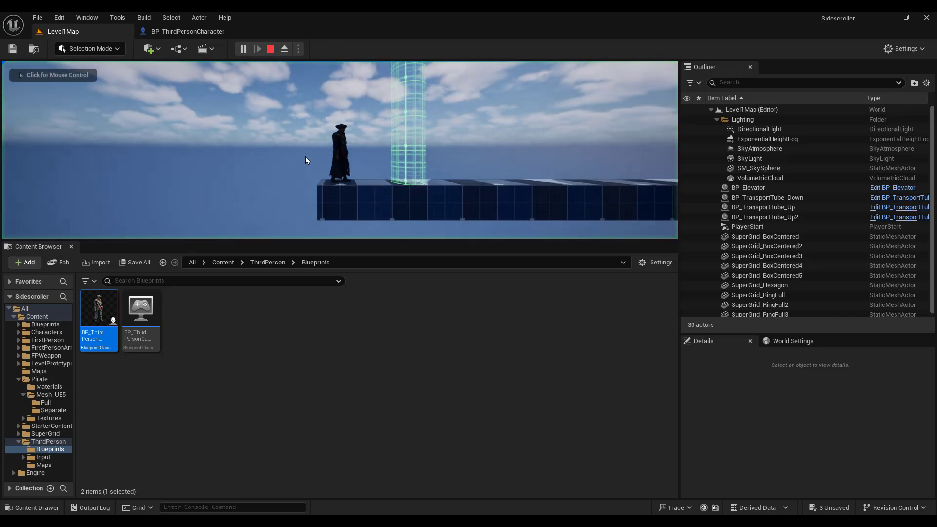
left_click(306, 158)
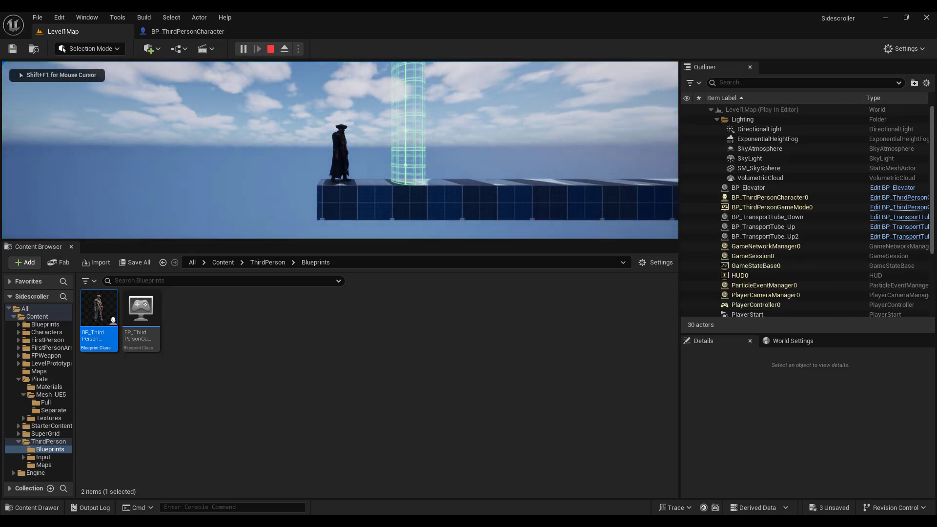
key("Escape")
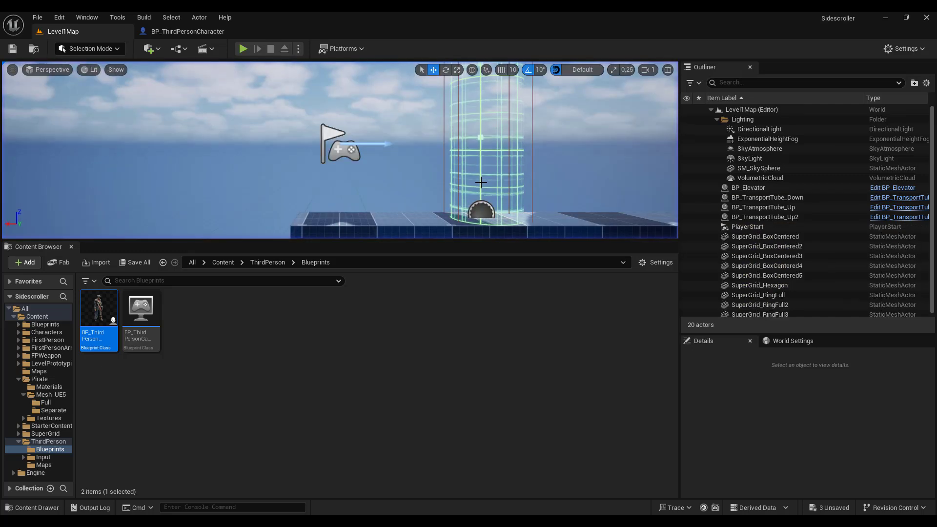
scroll(481, 182, "down", 5)
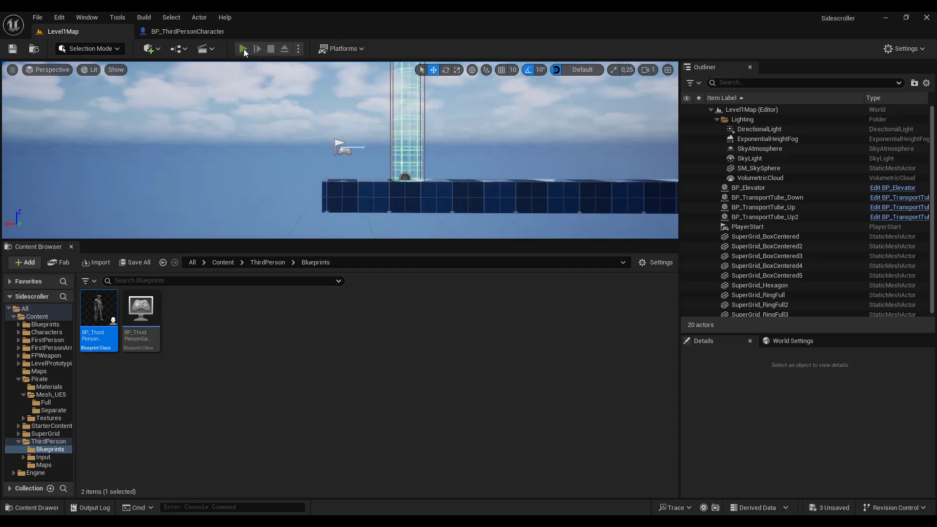
left_click(243, 49)
key("d")
key("space")
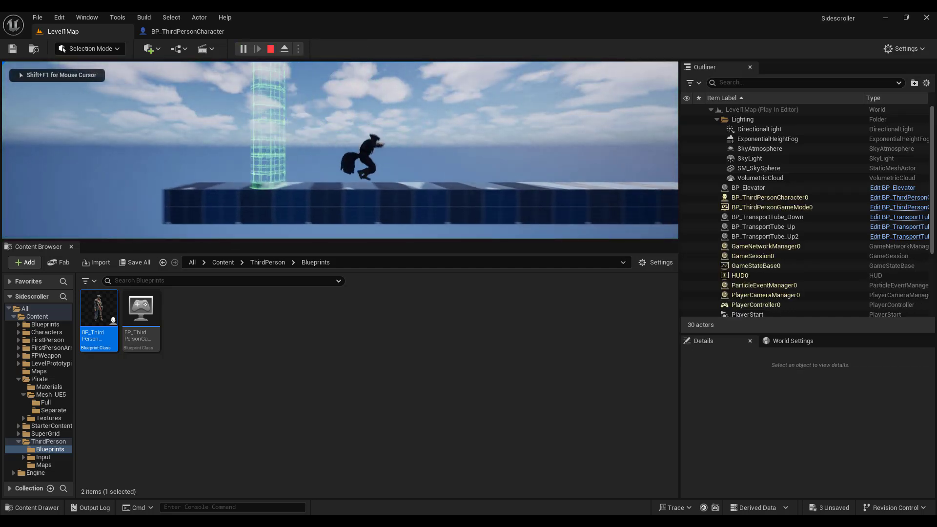
key("d")
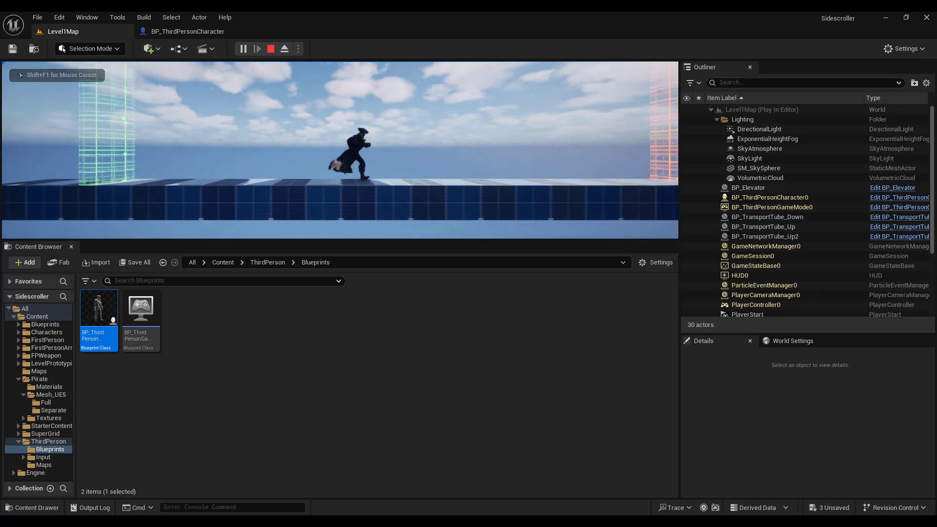
key("Escape")
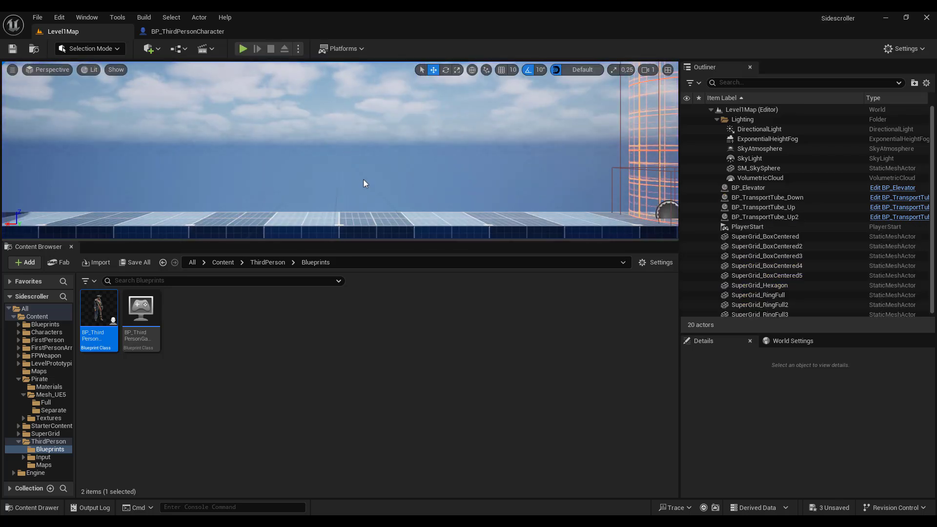
left_click_drag(393, 240, 426, 375)
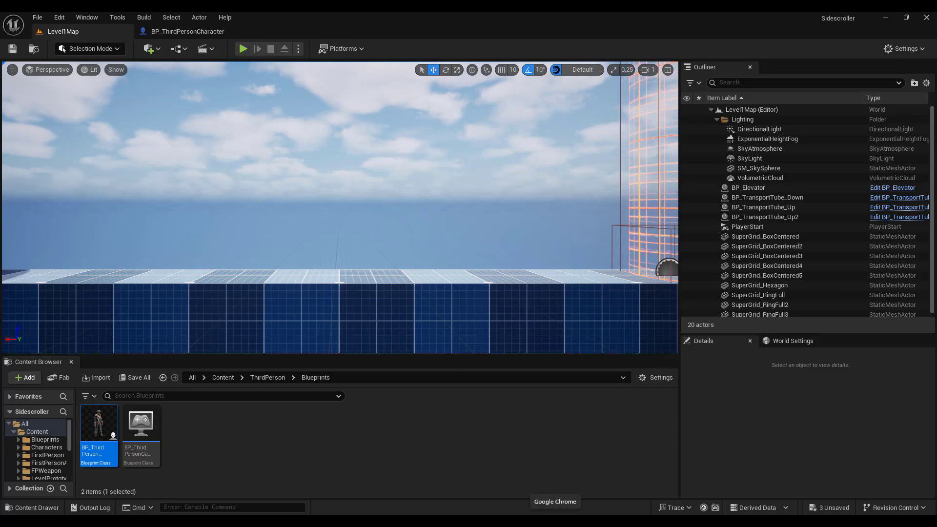
Switch to the Fab website in Chrome and search its Unreal Engine channel for "viking"
left_click(555, 521)
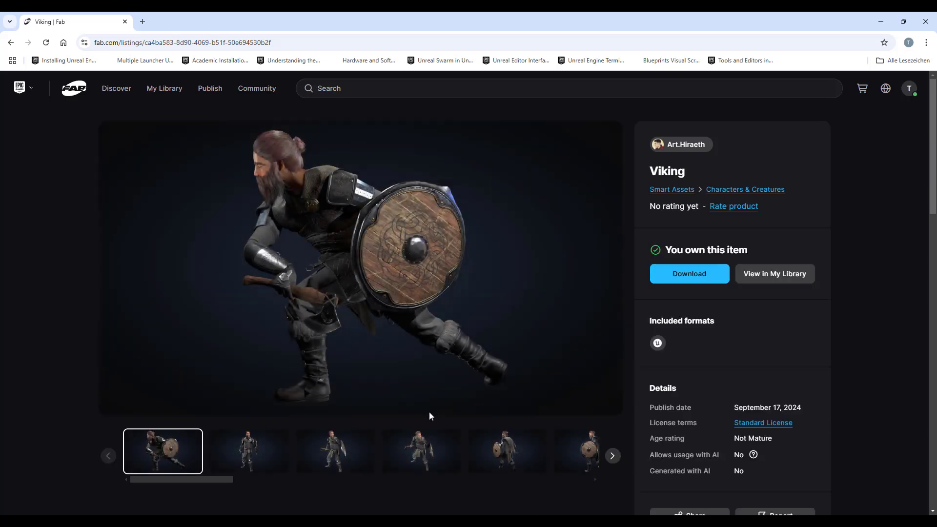
left_click(75, 89)
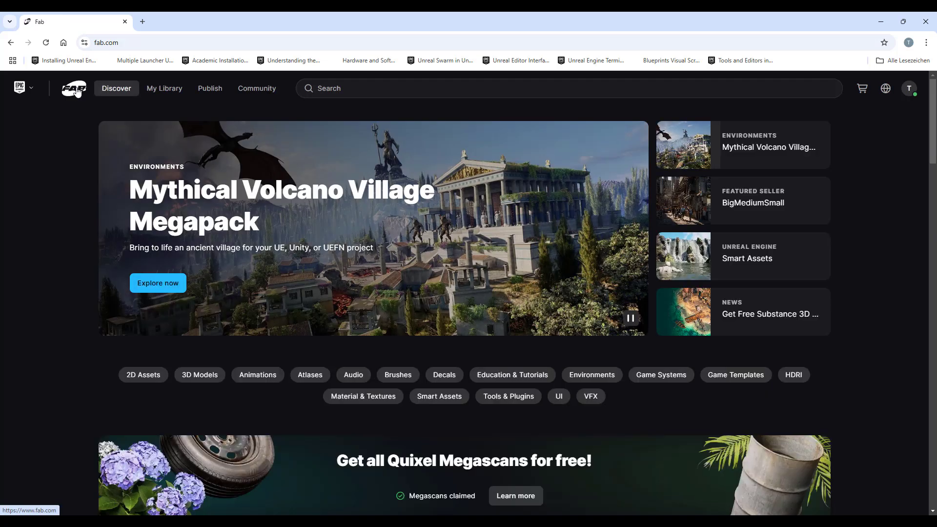
scroll(233, 194, "down", 5)
left_click(489, 373)
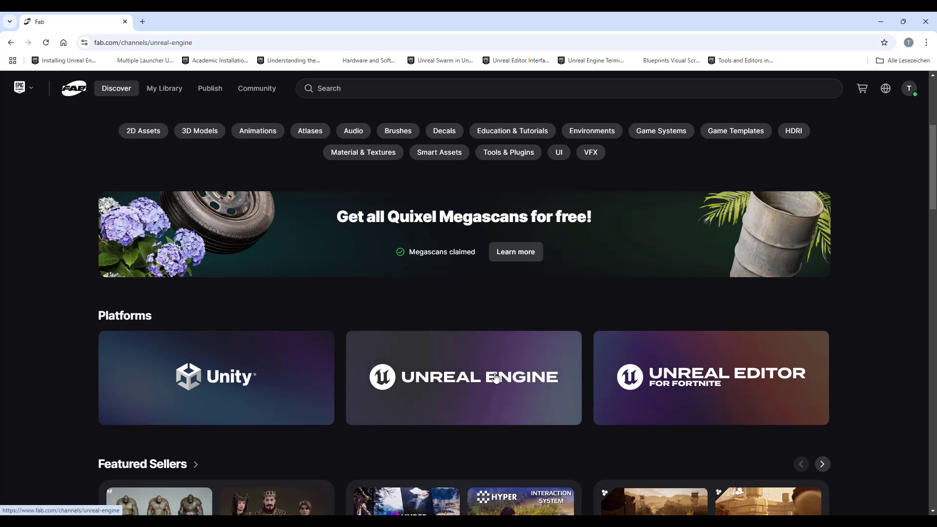
left_click(423, 89)
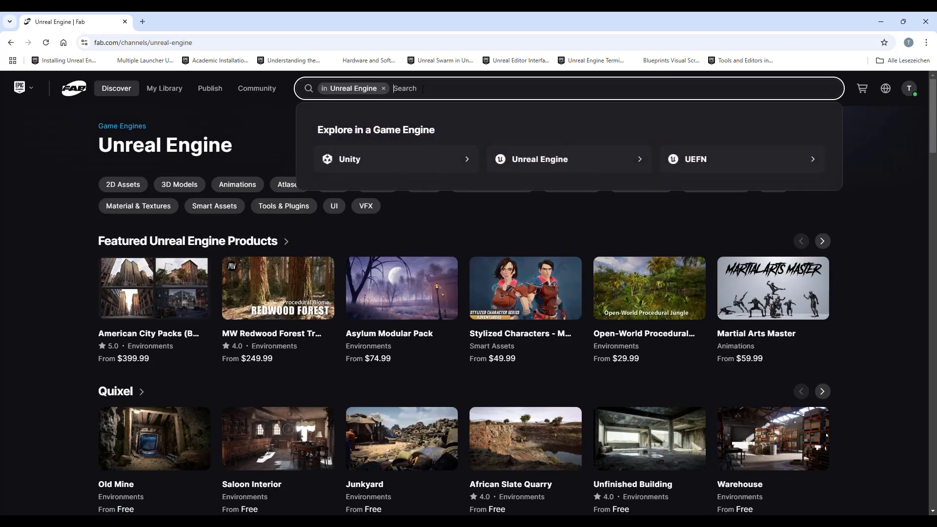
type("viking")
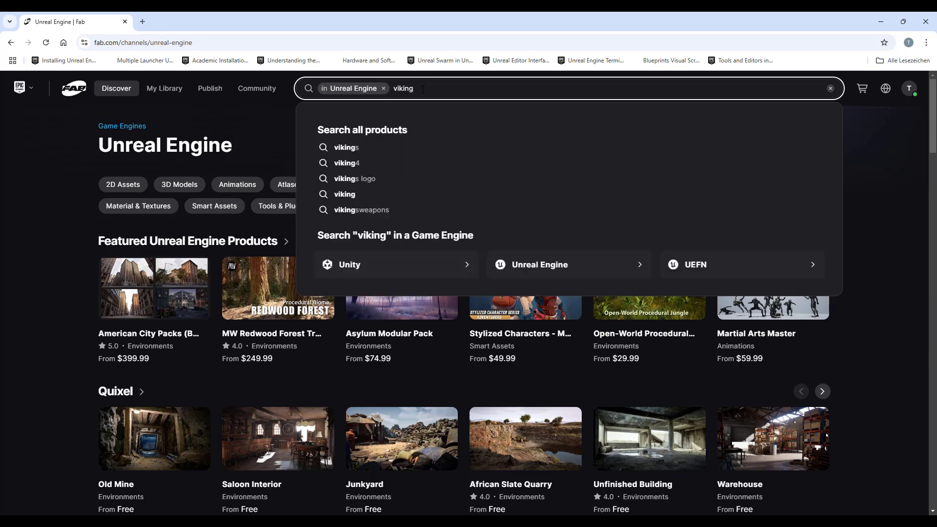
key("Return")
Limit the viking search results to free products and open the listing of the owned Viking smart asset
scroll(453, 166, "down", 2)
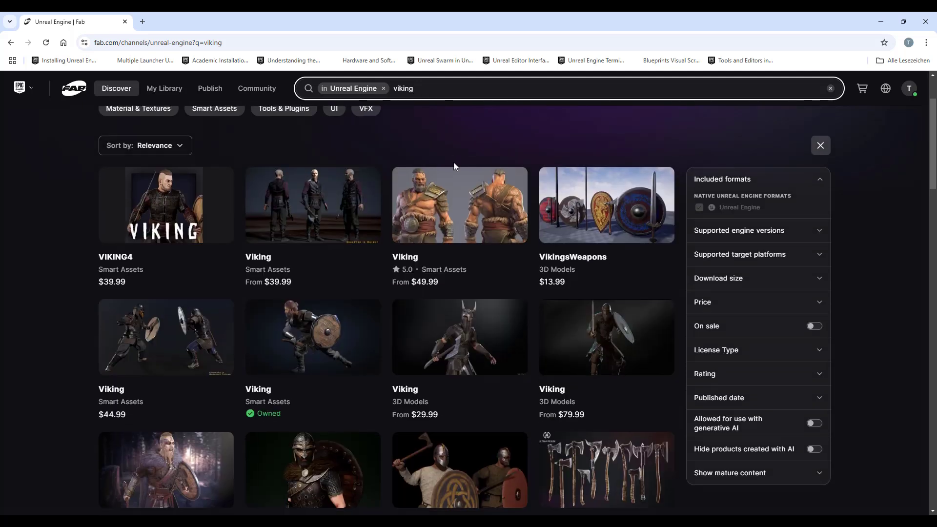
left_click(719, 305)
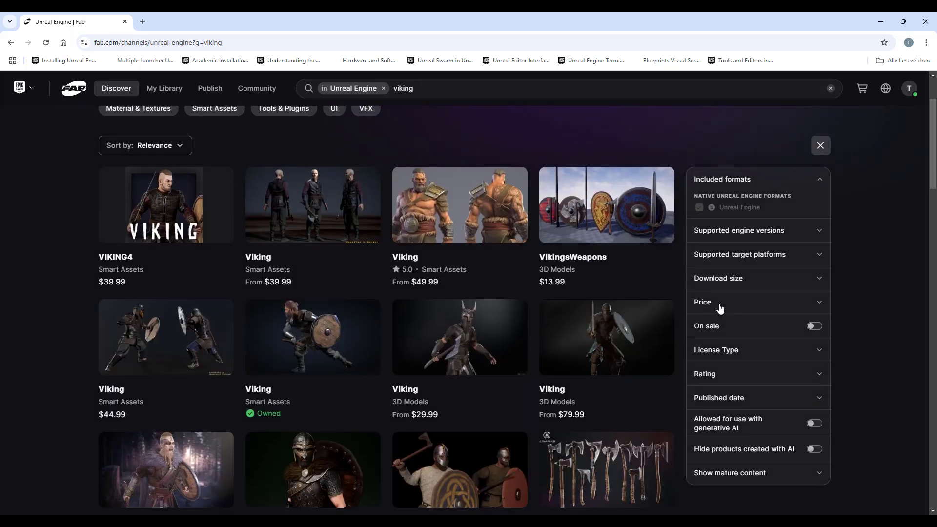
left_click(701, 353)
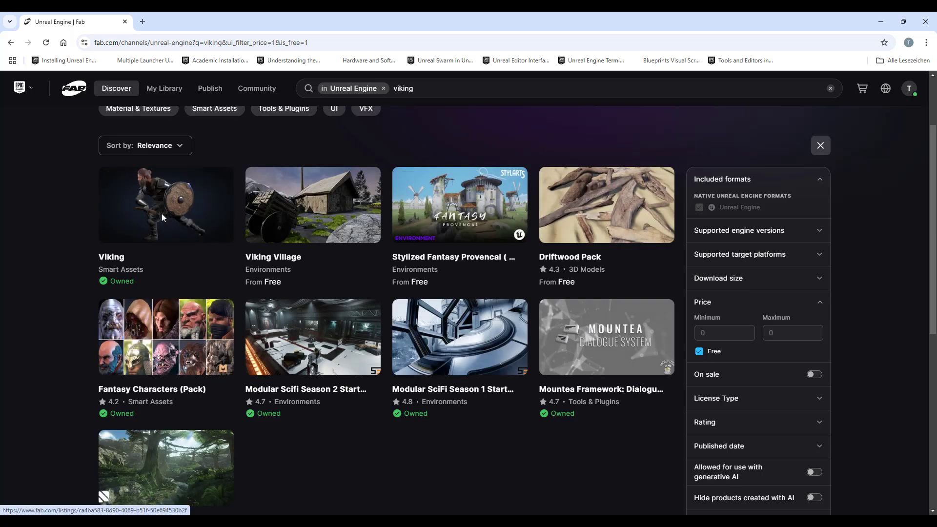
left_click(151, 211)
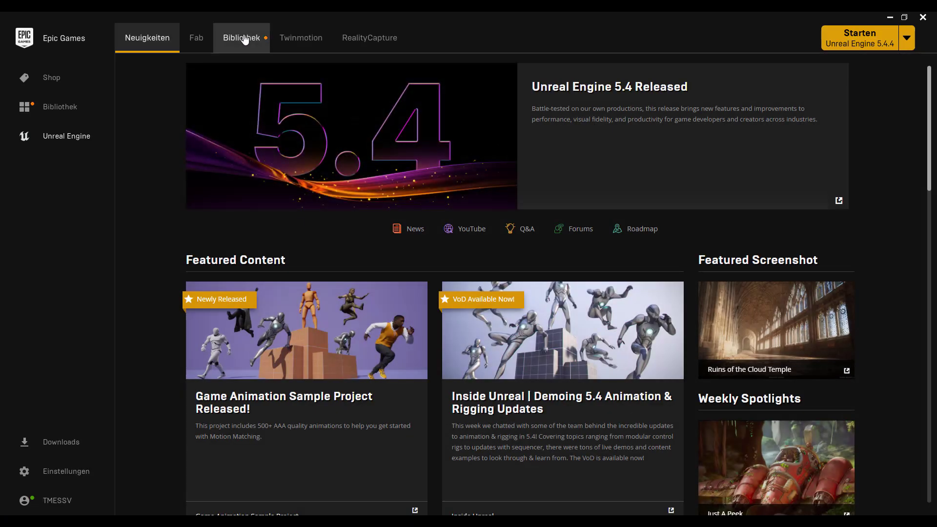
Search the Fab Library in the Epic Games Launcher's Unreal Engine library for "viking"
left_click(244, 40)
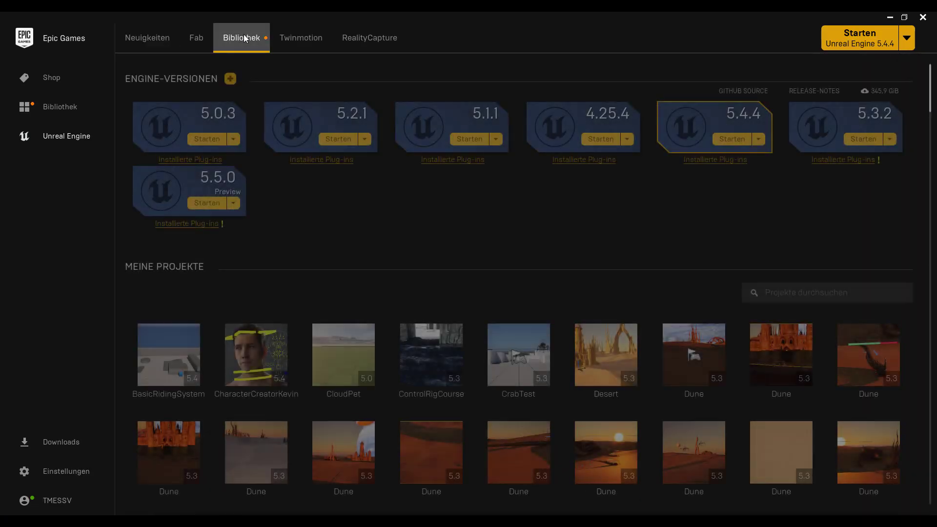
left_click_drag(931, 94, 928, 177)
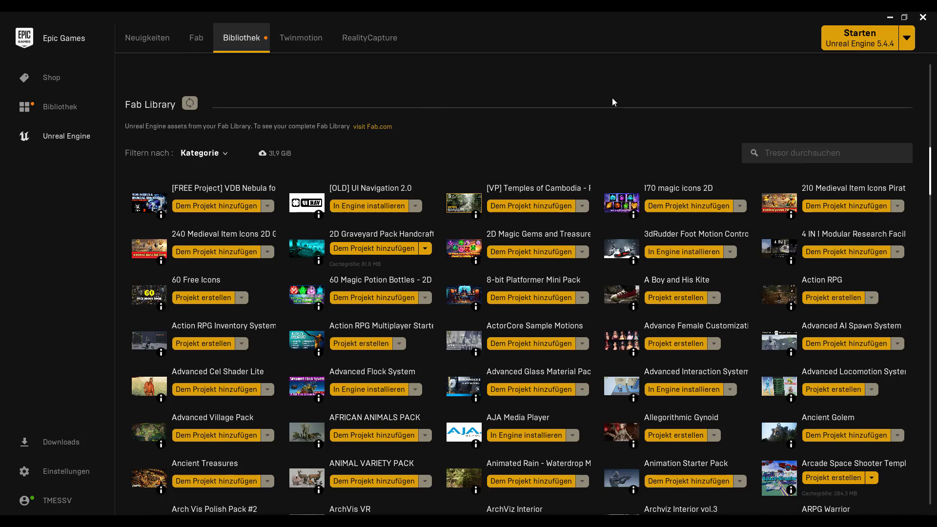
type("viking")
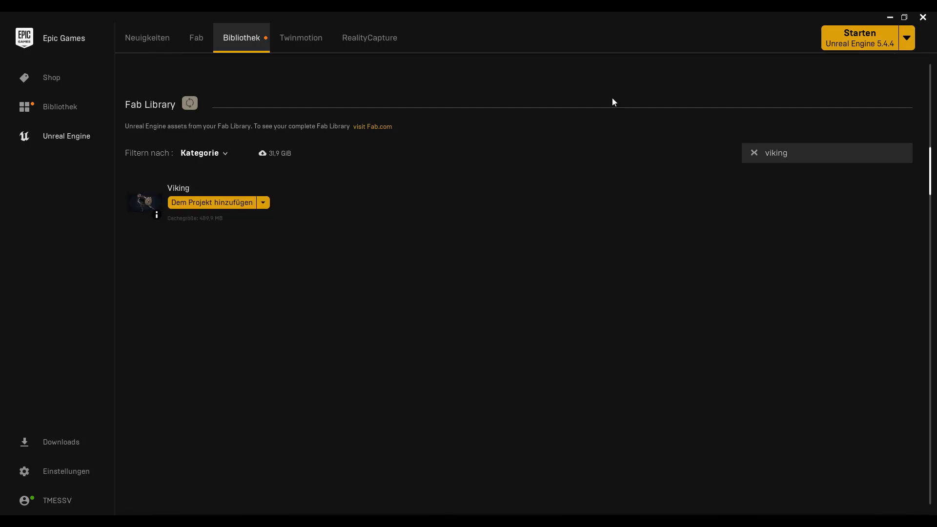
Add the Viking asset, using version 5.4, to the Sidescroller project in E:/UE5.5/SidescrollerProduction, showing all projects to find it
left_click(226, 206)
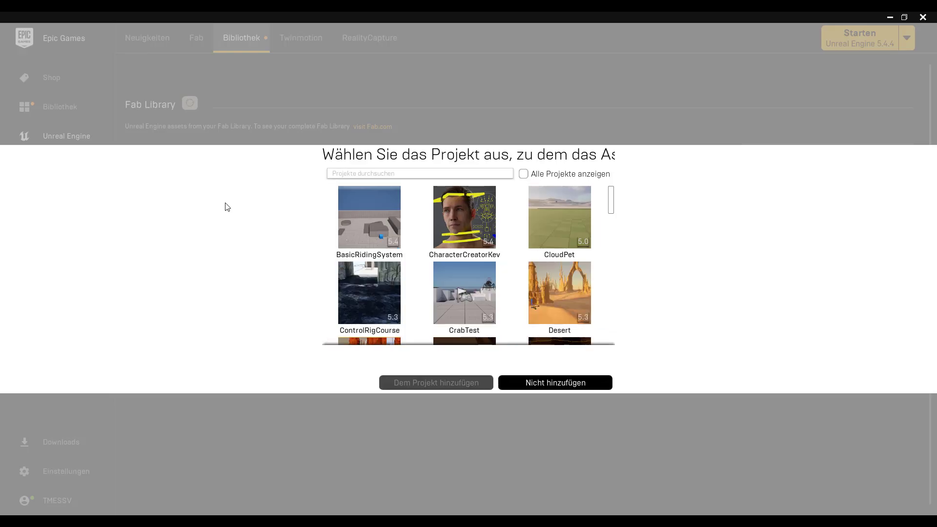
left_click(523, 174)
left_click_drag(610, 199, 610, 303)
mouse_move(549, 208)
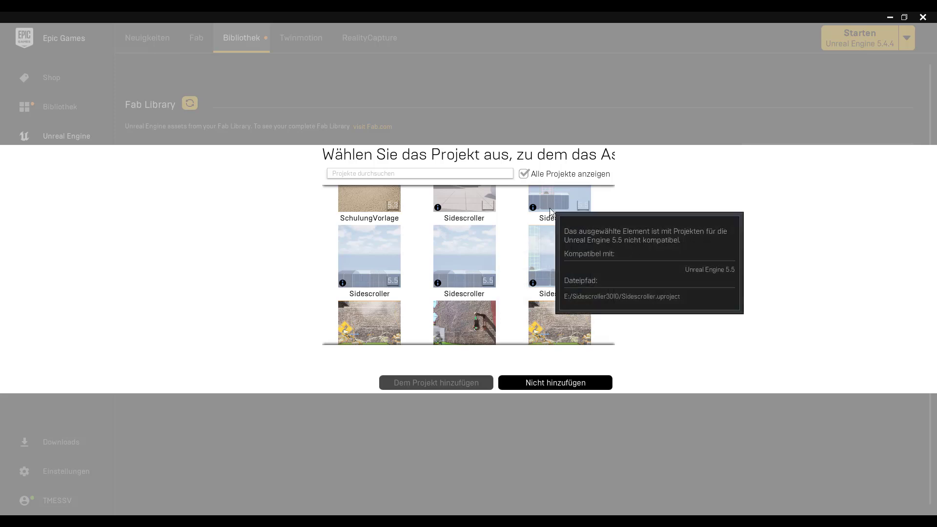
mouse_move(460, 194)
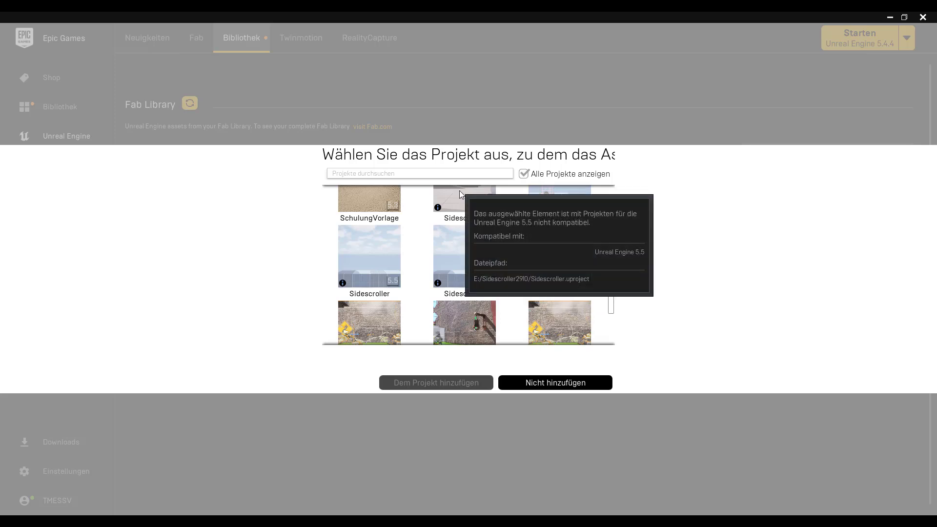
scroll(459, 190, "up", 1)
mouse_move(468, 244)
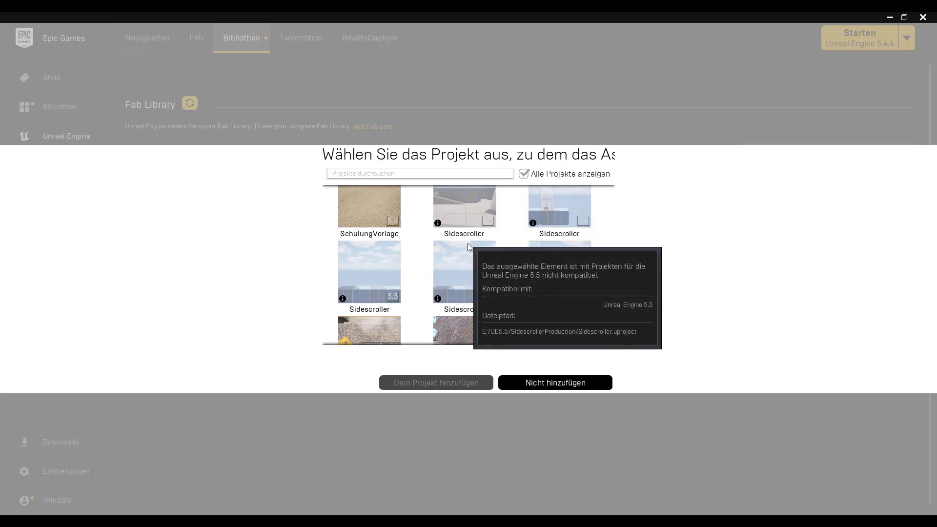
left_click(467, 244)
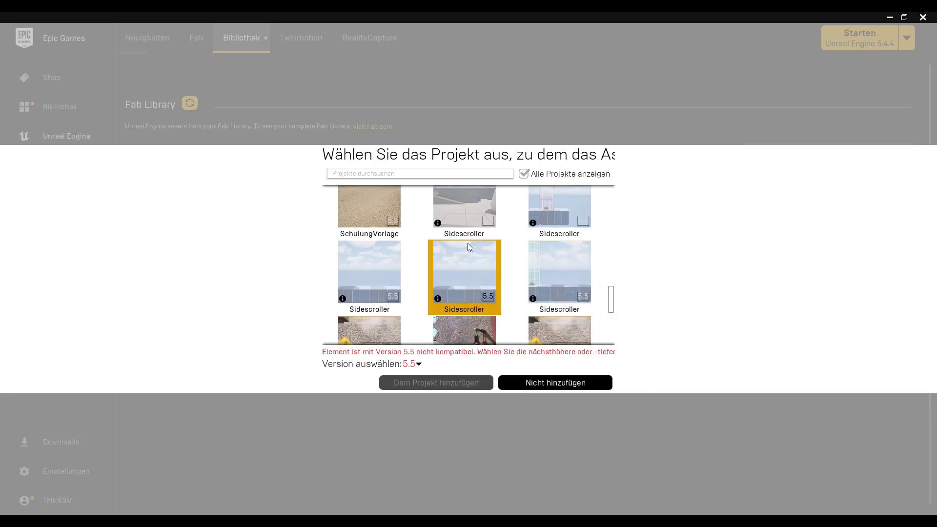
left_click(419, 364)
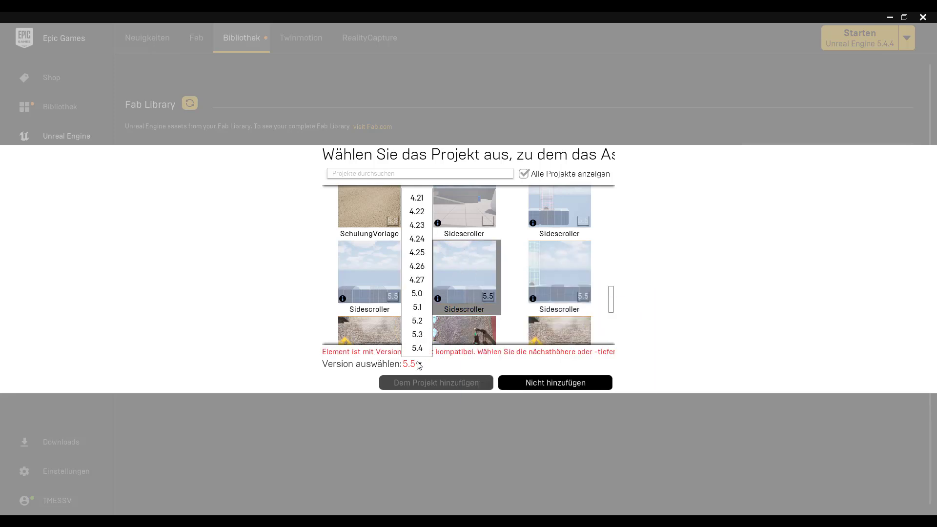
left_click(417, 349)
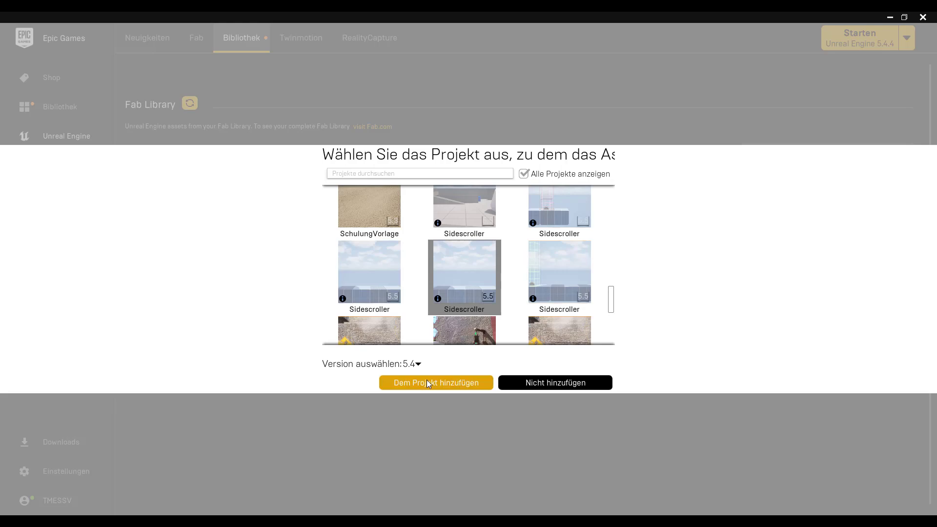
left_click(427, 382)
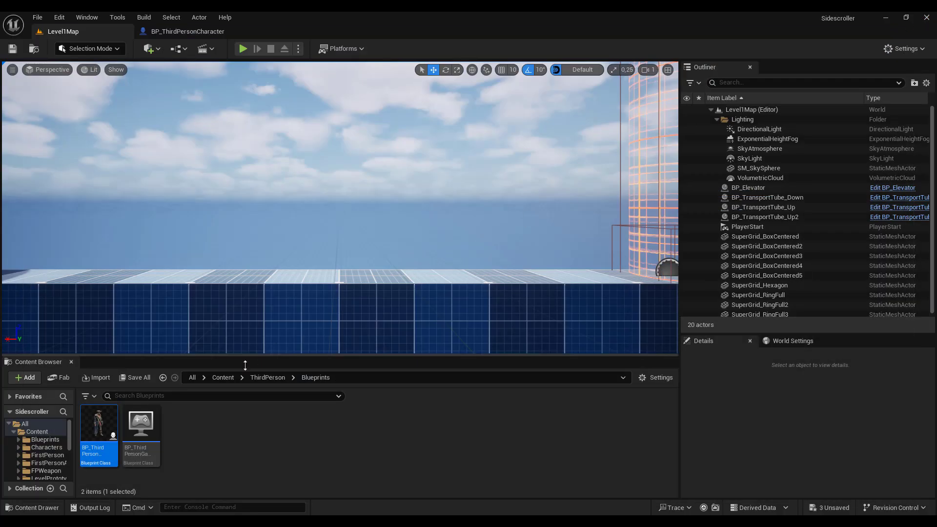
Switch to the Unreal Editor and examine the added Viking folder and the assets in its Mesh subfolder
left_click(223, 377)
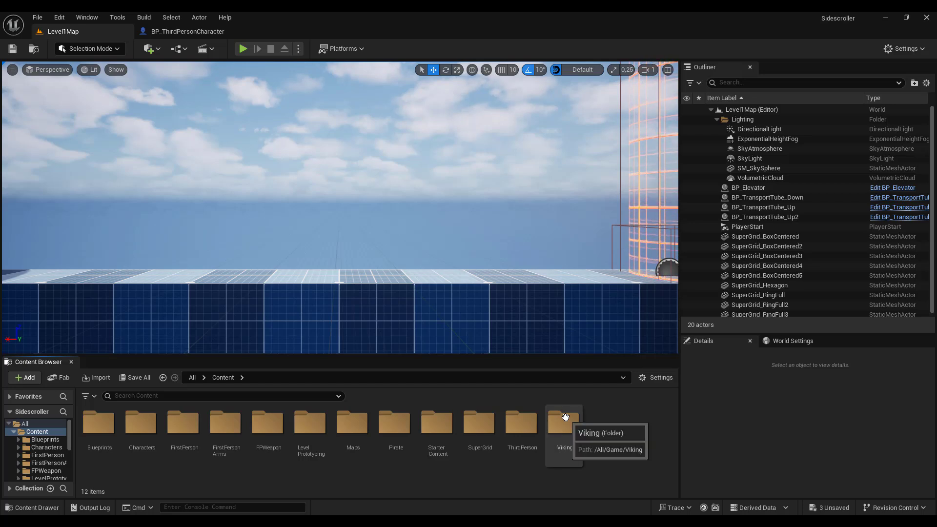
double_click(565, 417)
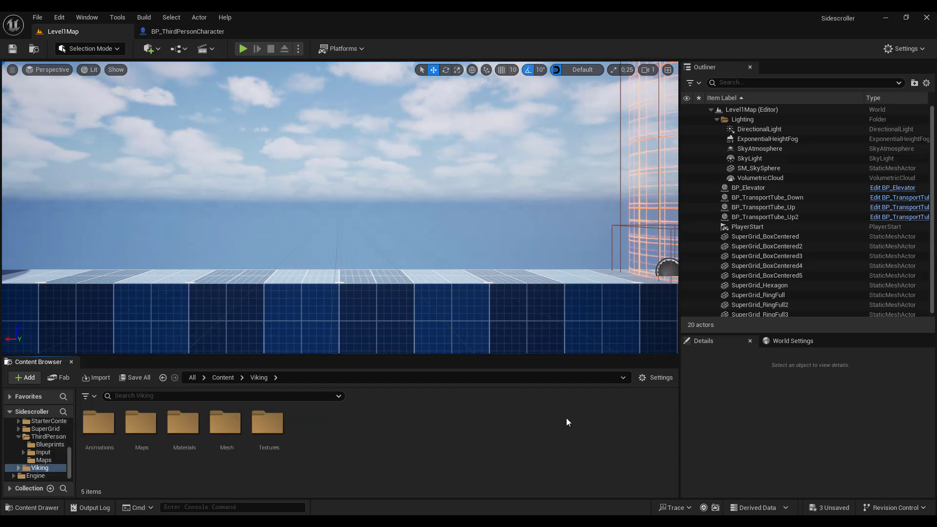
double_click(220, 433)
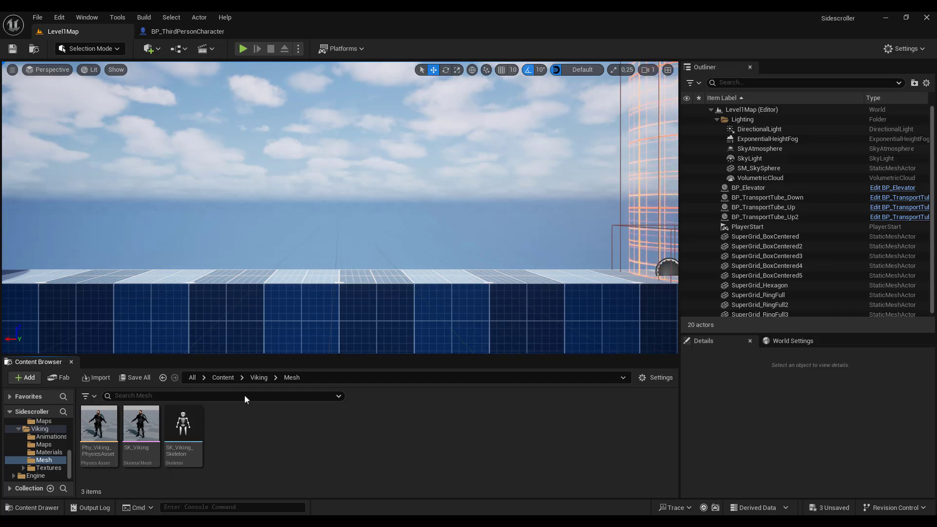
left_click(258, 377)
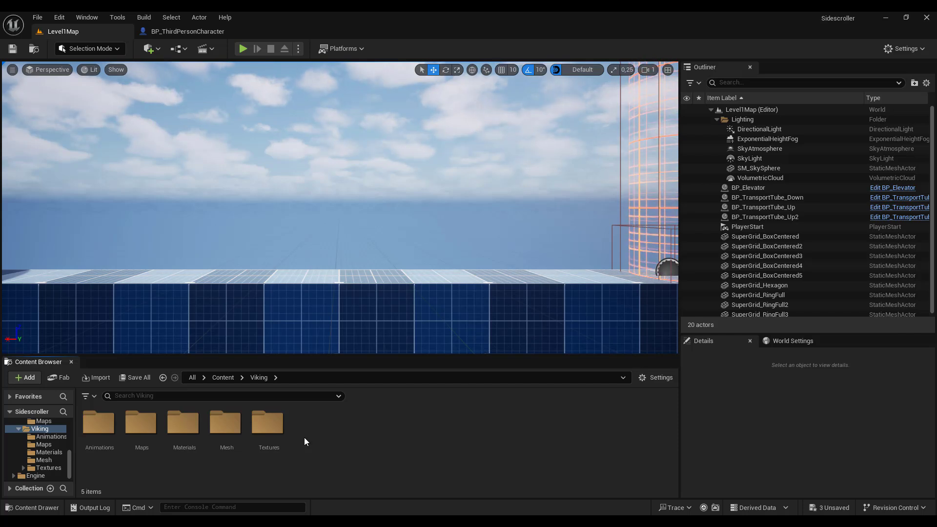
double_click(225, 426)
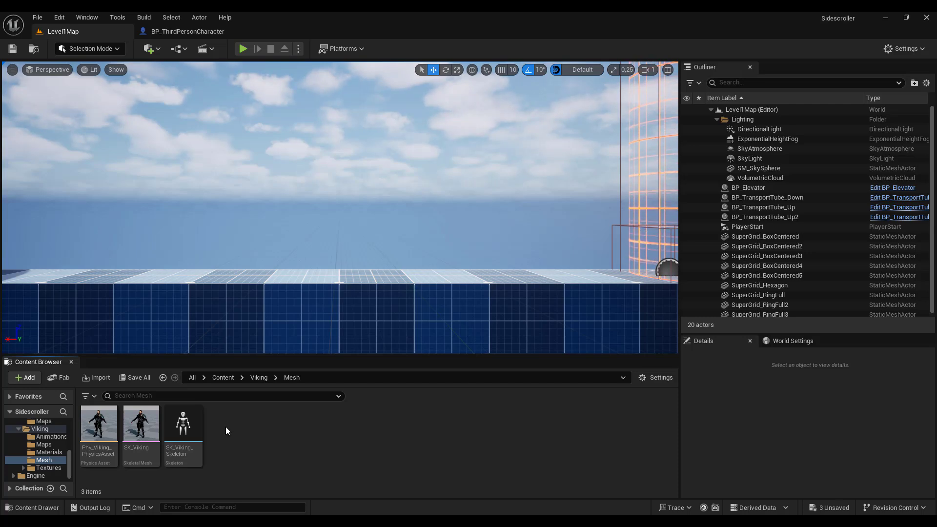
Preview the Viking animations Anim_Viking_attack1, attack2 and attack3, closing the animation editor and returning to Level1Map
left_click(224, 377)
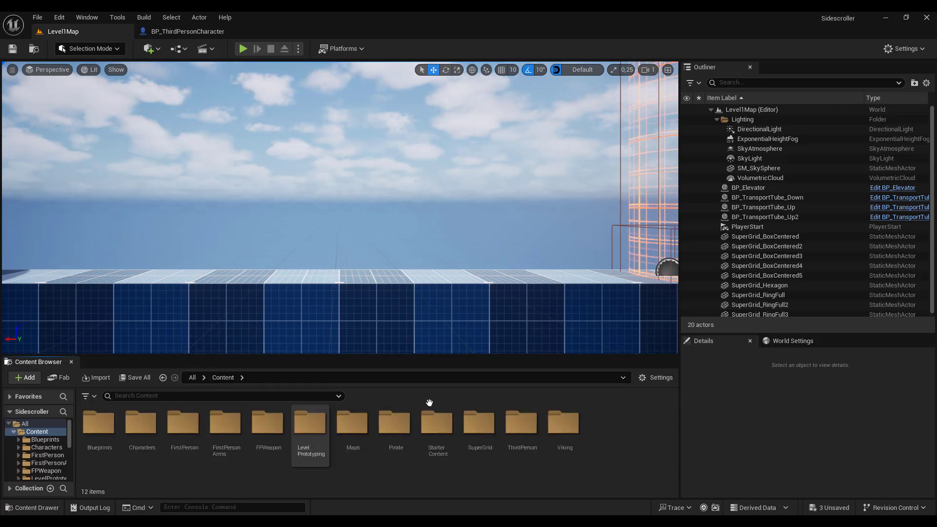
double_click(558, 421)
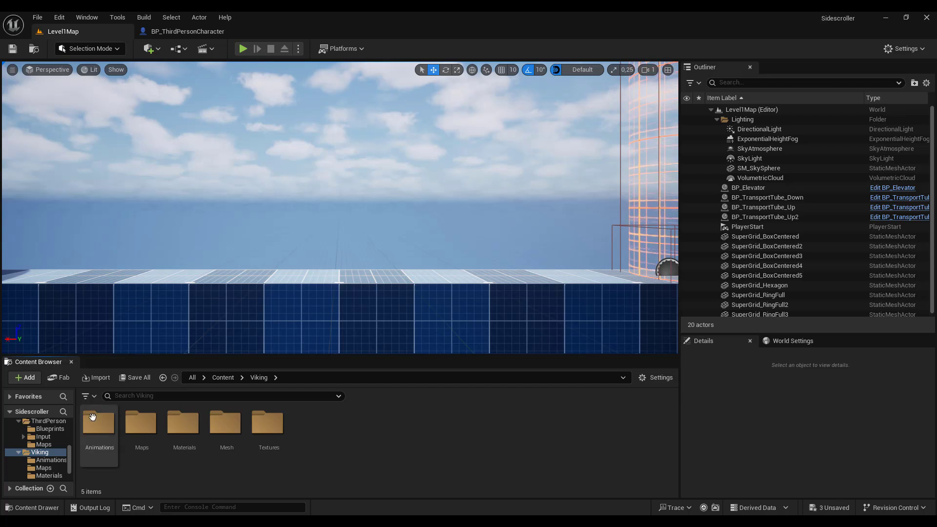
double_click(98, 422)
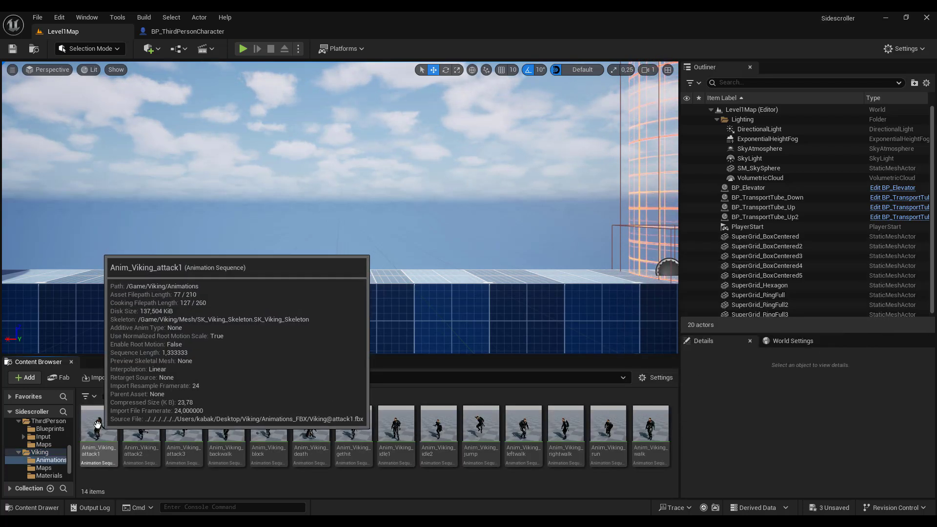
left_click(98, 424)
double_click(98, 425)
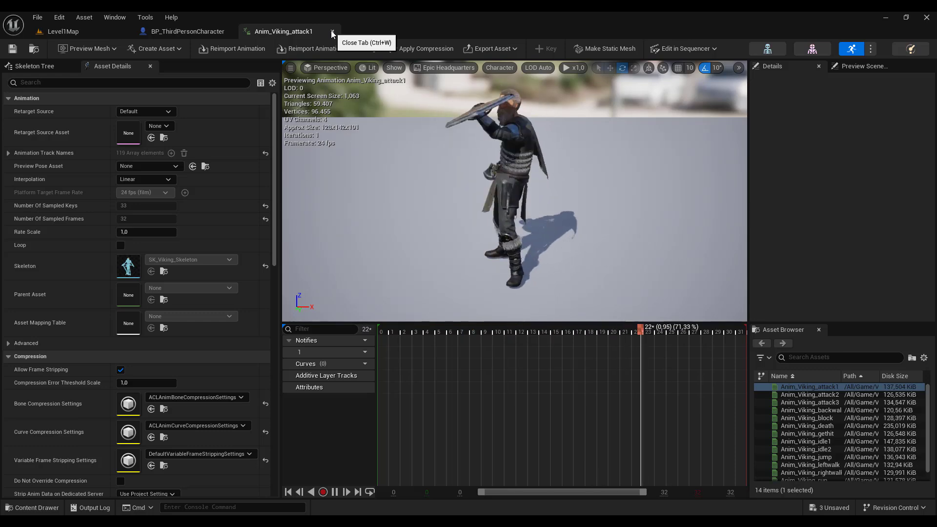
left_click(96, 34)
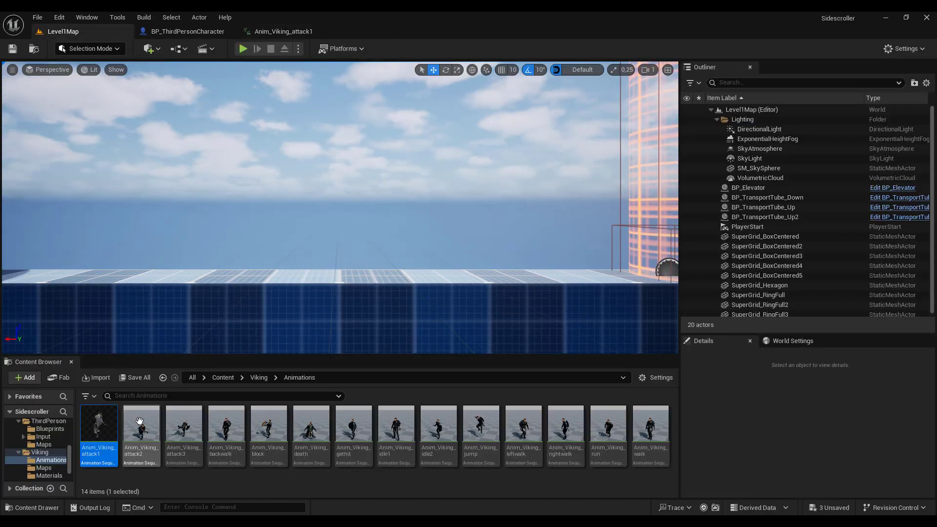
double_click(141, 426)
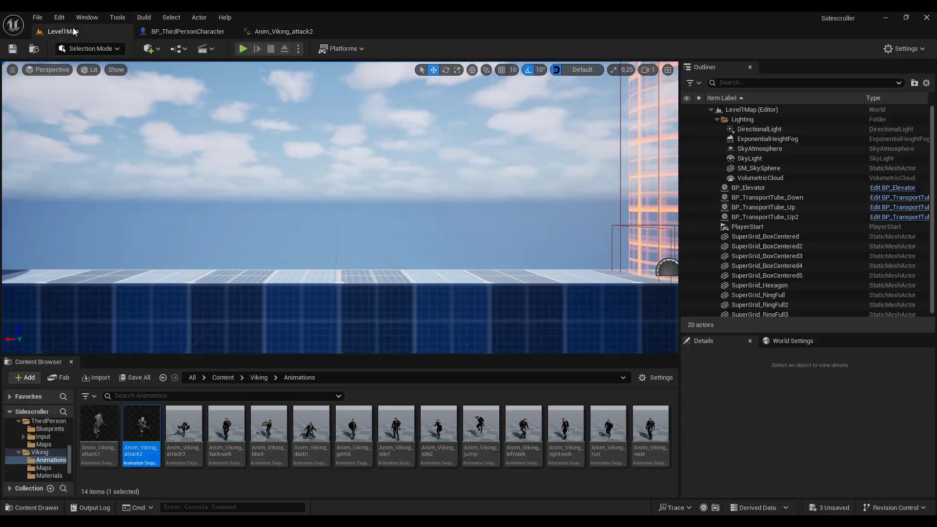
left_click(73, 31)
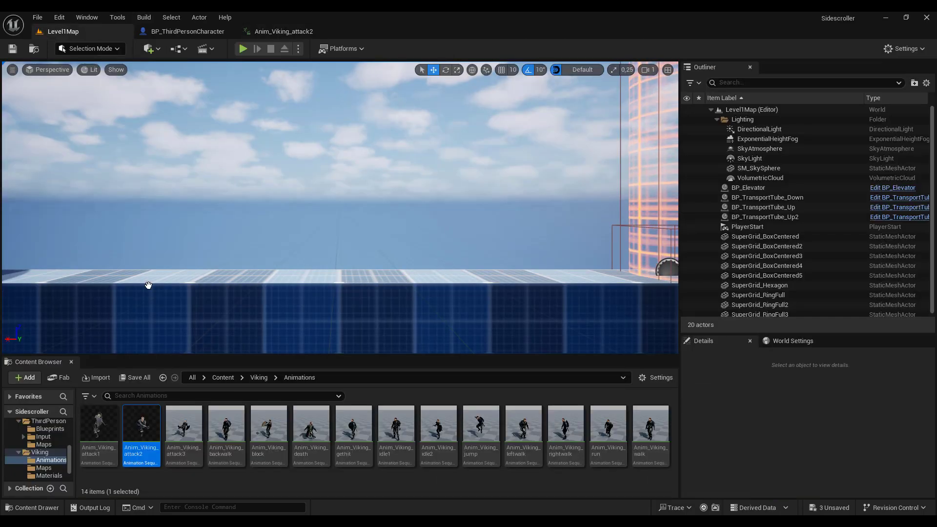
double_click(183, 425)
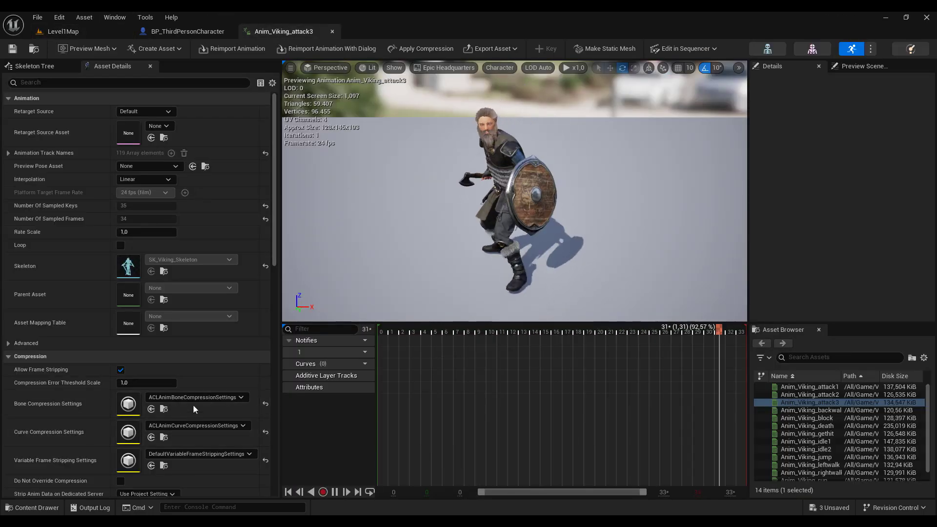
left_click(332, 31)
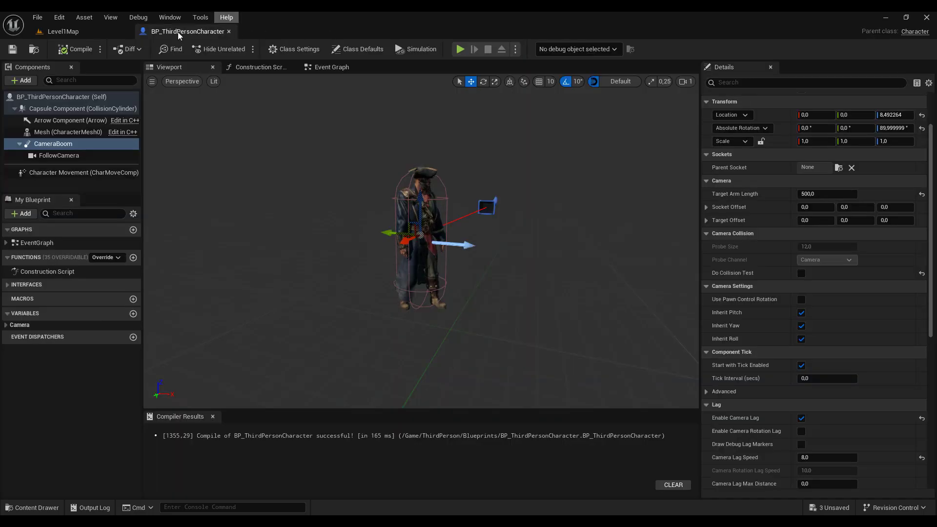
left_click(110, 33)
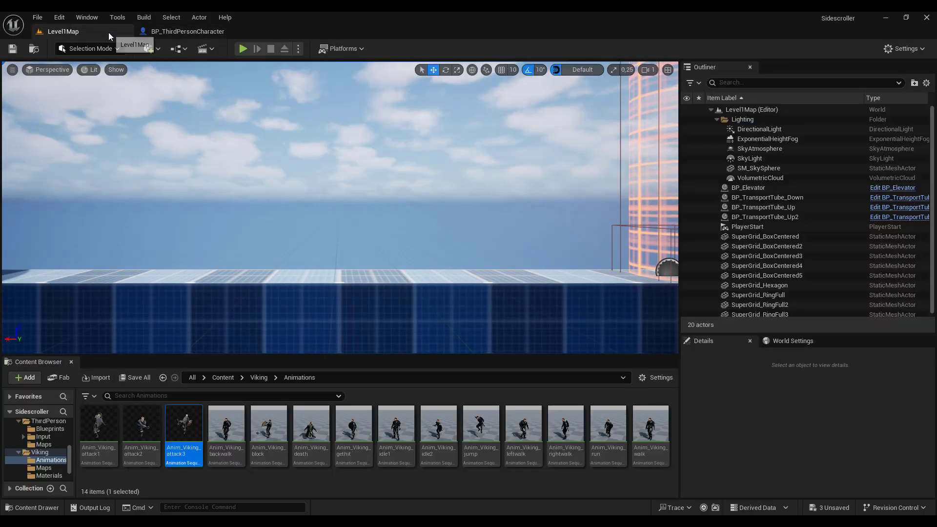
Save all changes, update the redirector references in the Content folder, and delete the unreferenced redirectors
left_click(39, 17)
left_click(63, 156)
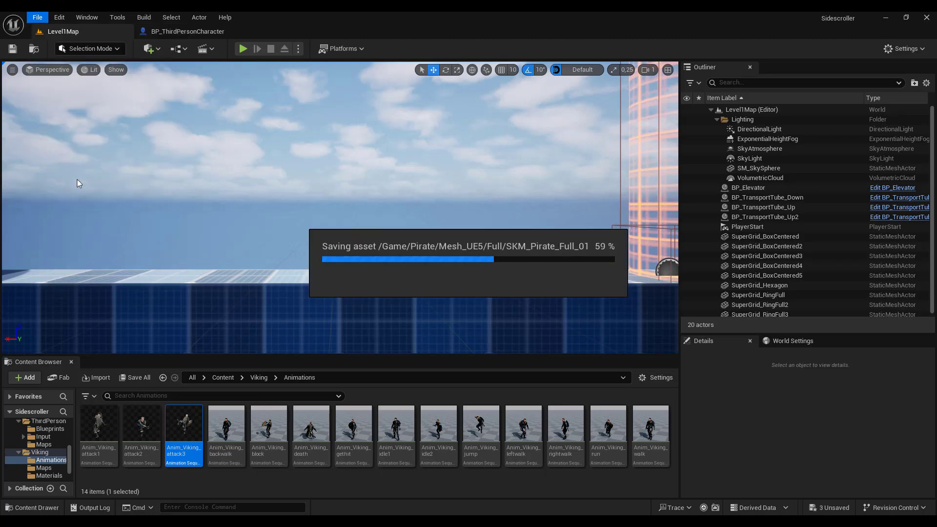
left_click(193, 378)
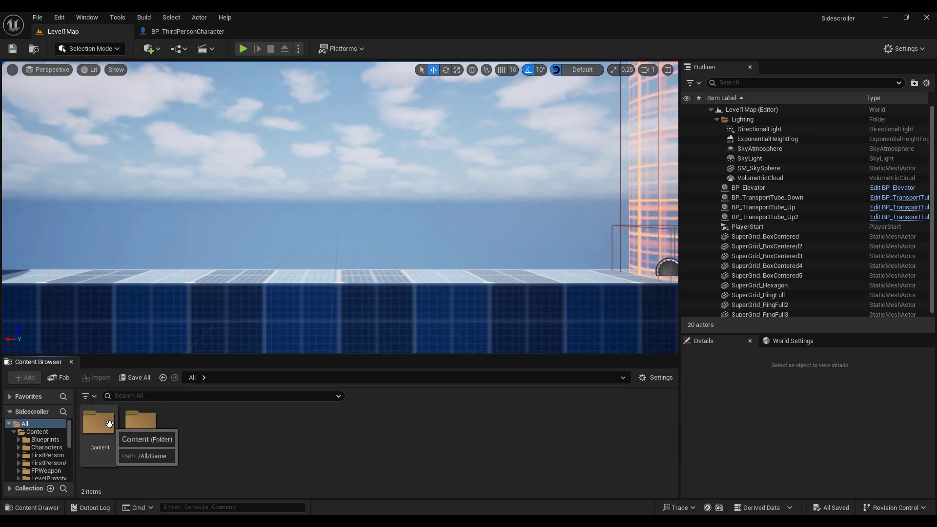
right_click(114, 418)
left_click(162, 343)
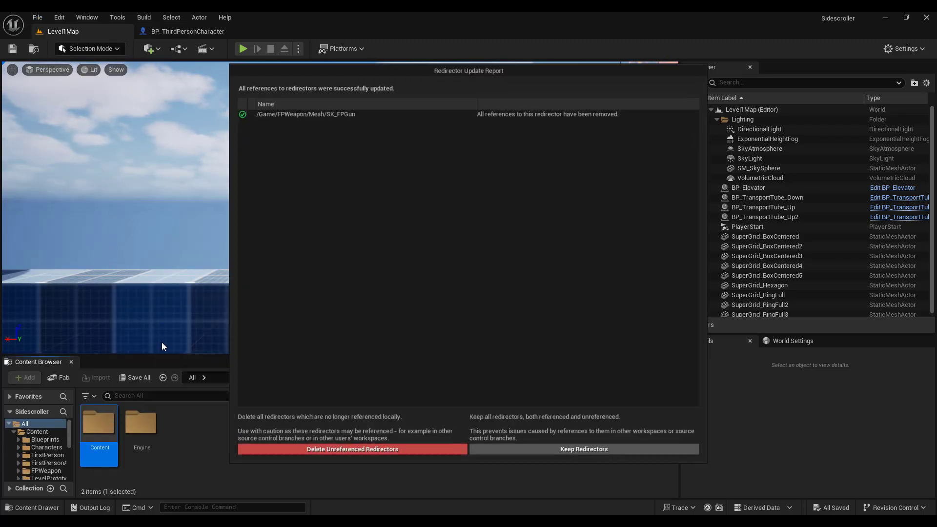
left_click(335, 452)
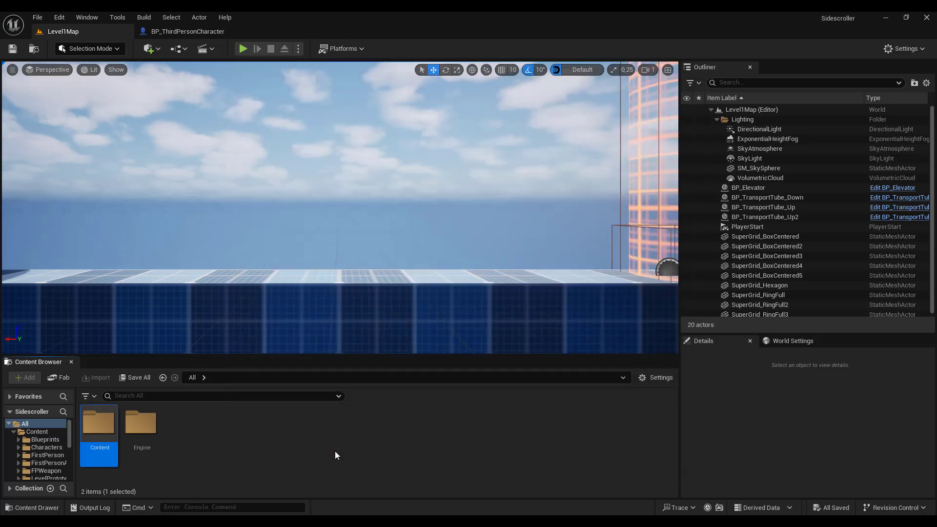
Open the Viking Mesh folder to review the SK_Viking skeletal mesh and its skeleton
double_click(117, 421)
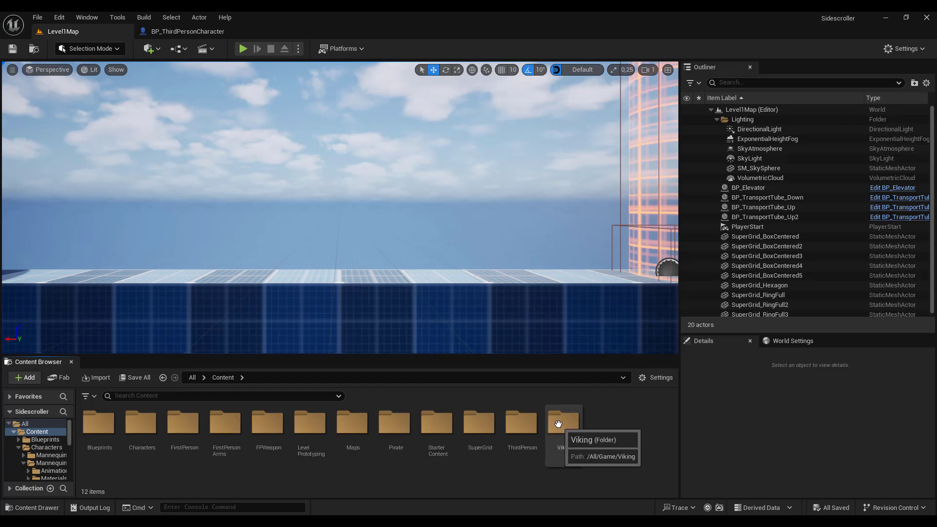
double_click(558, 422)
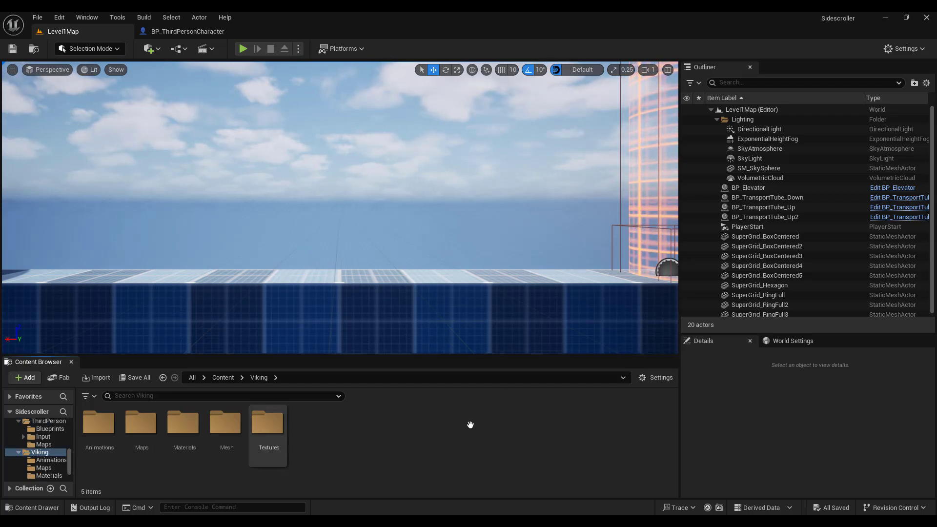
double_click(226, 423)
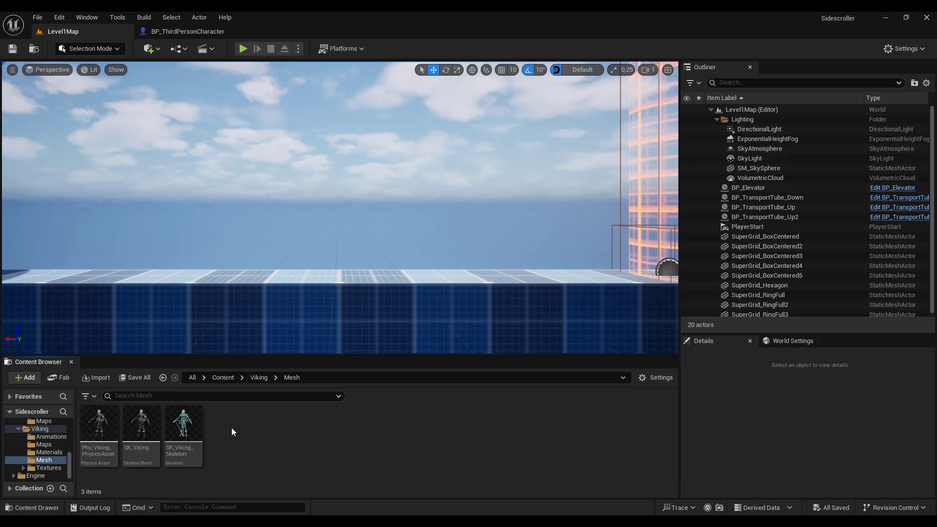
mouse_move(138, 426)
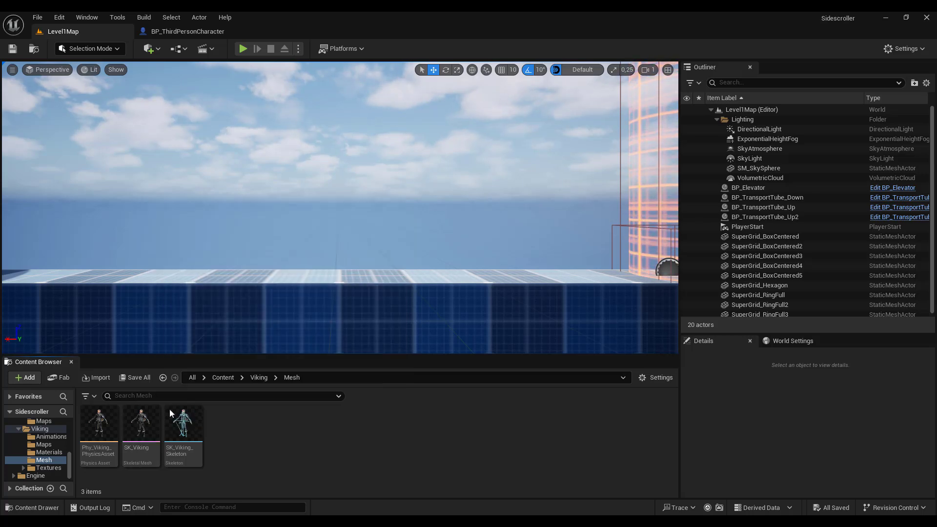
Go to the Rigs folder inside Characters/Mannequins to view the mannequin's rig assets
left_click(221, 379)
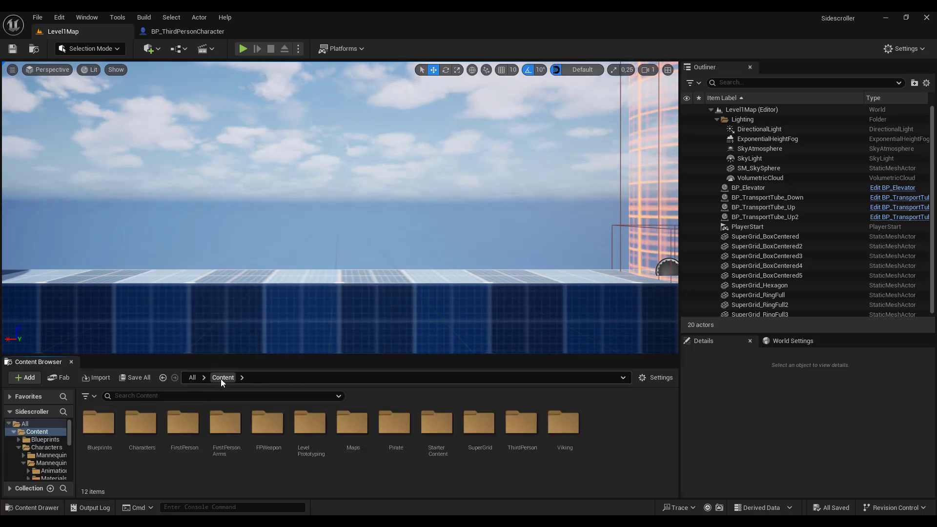
double_click(141, 422)
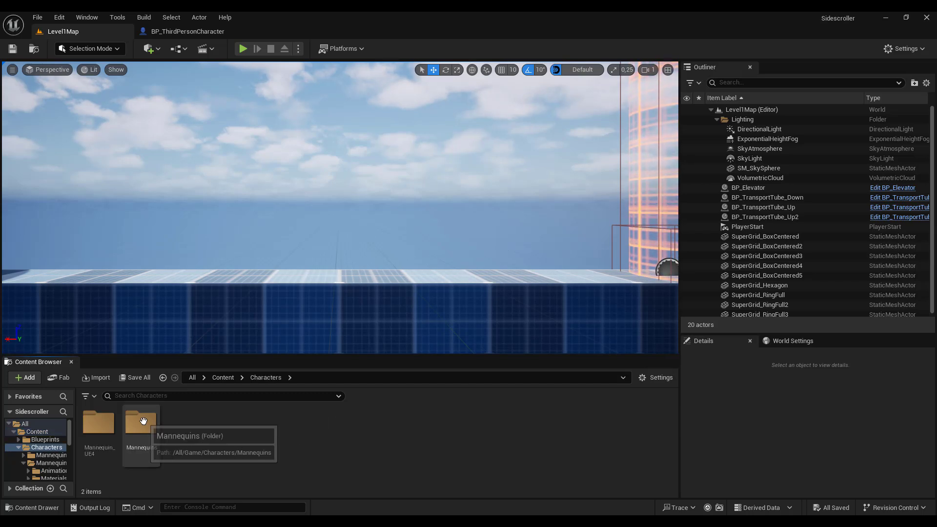
double_click(143, 421)
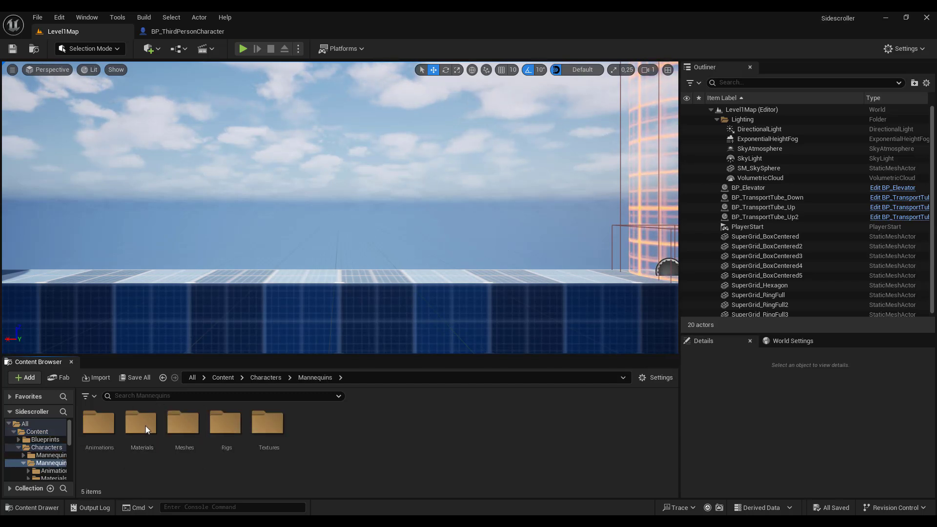
double_click(226, 423)
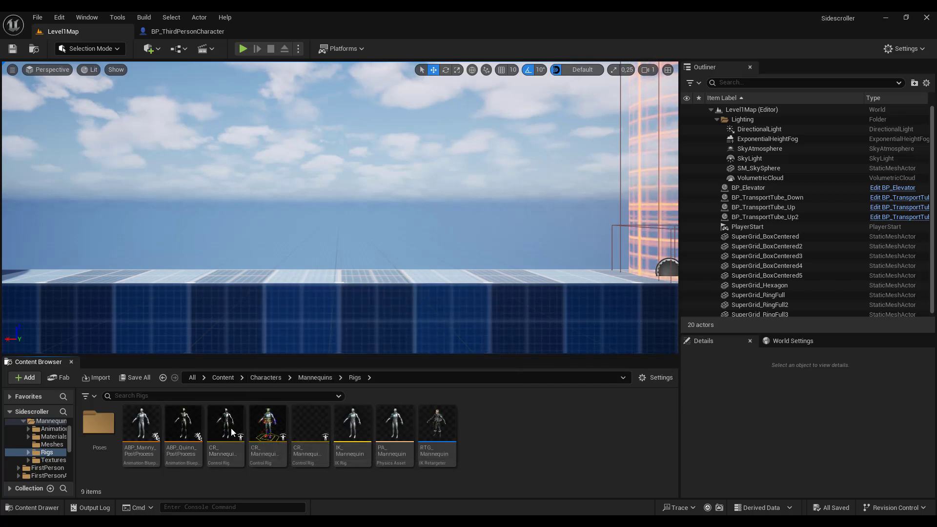
Open the RTG_Mannequin IK Retargeter, reset its Source Preview Mesh to the default, and set it to SK_Viking
left_click(454, 428)
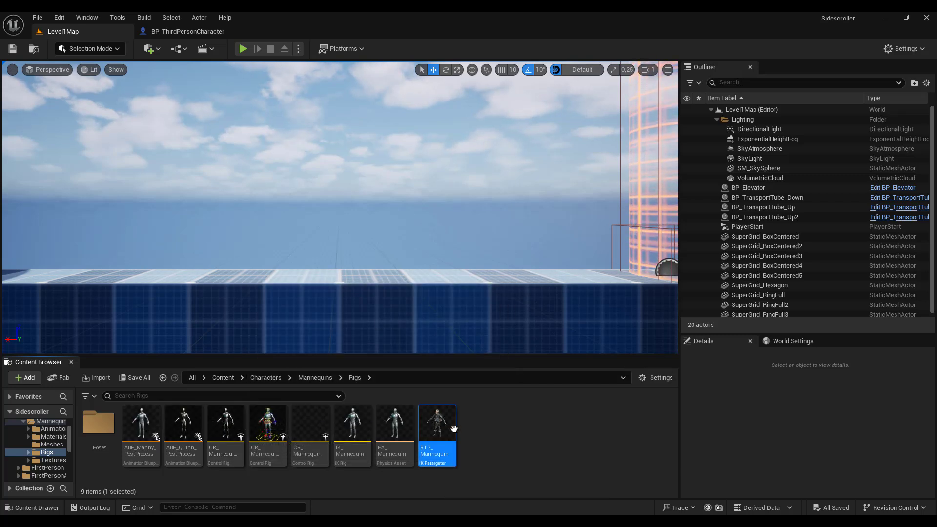
double_click(453, 429)
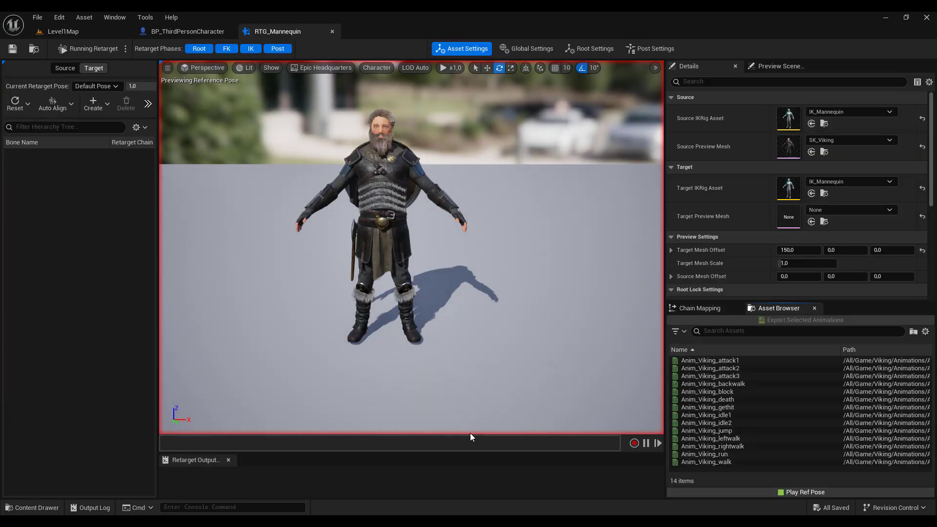
left_click(850, 143)
left_click(921, 142)
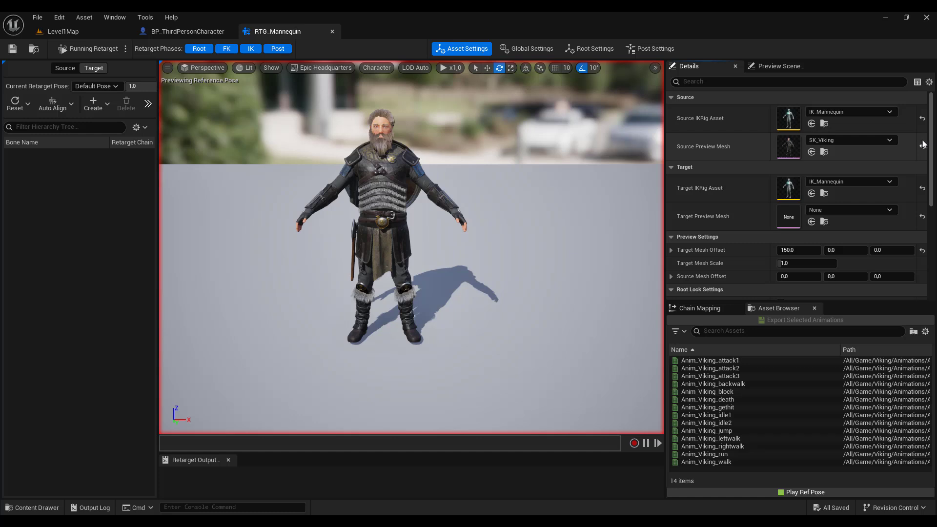
left_click(922, 145)
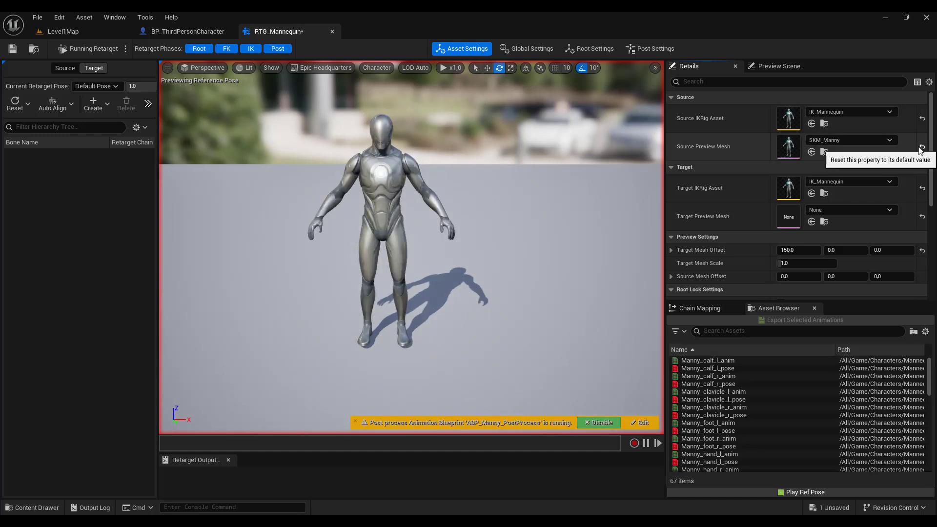
left_click(874, 142)
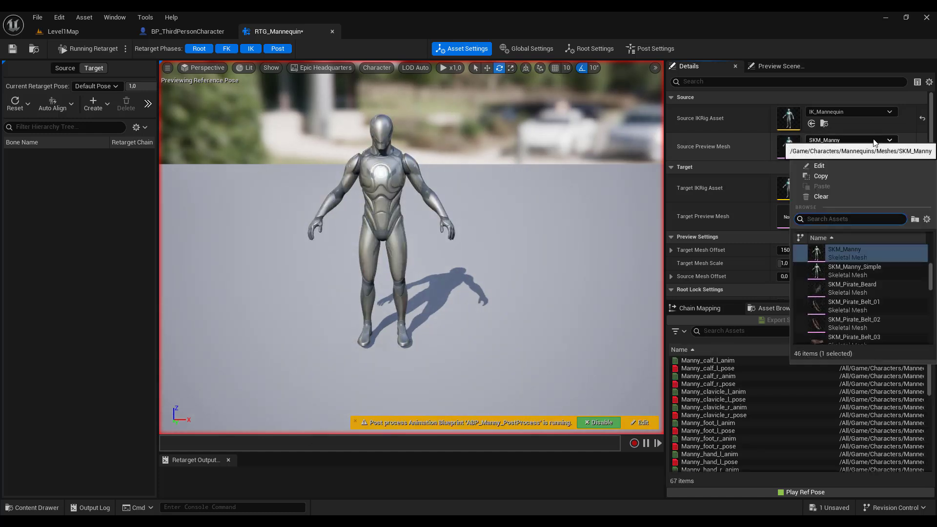
type("viking")
key("Return")
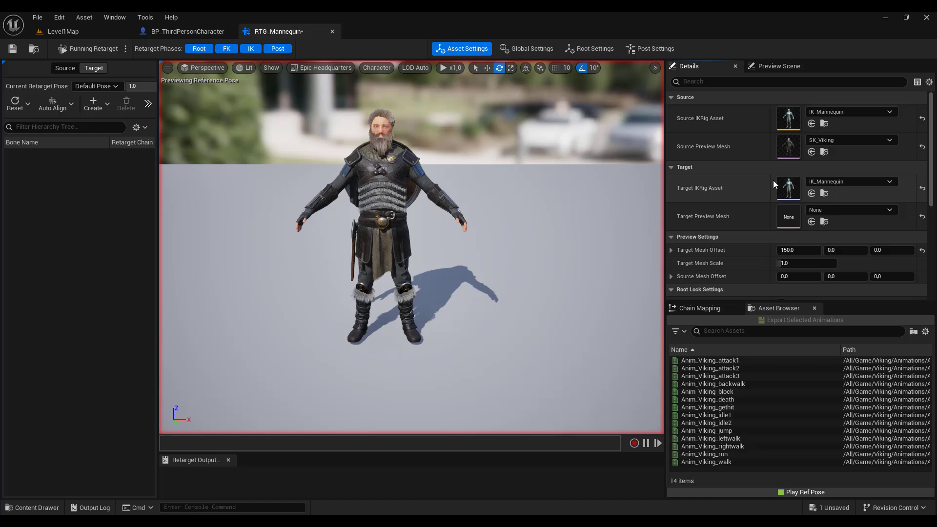
Look through the skeletal meshes available for the retargeter's Target Preview Mesh
left_click(837, 209)
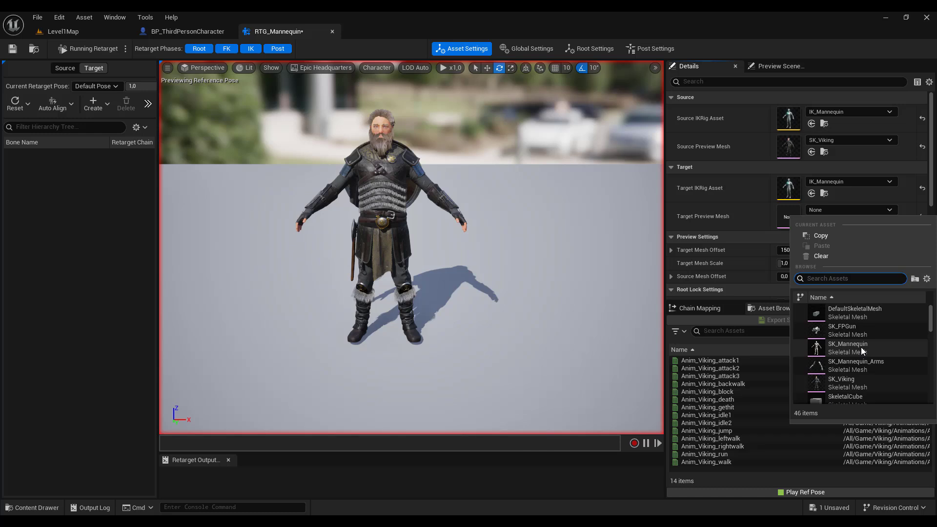
scroll(861, 346, "down", 3)
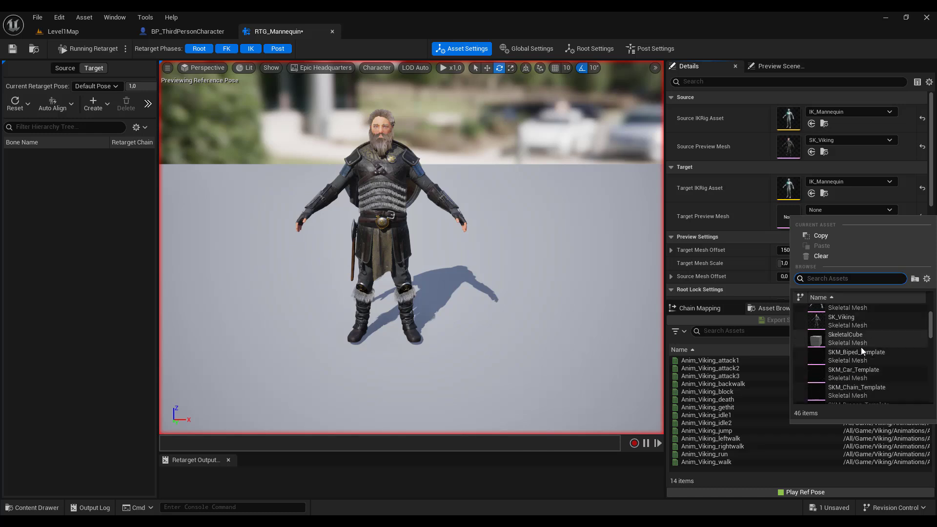
scroll(861, 347, "down", 2)
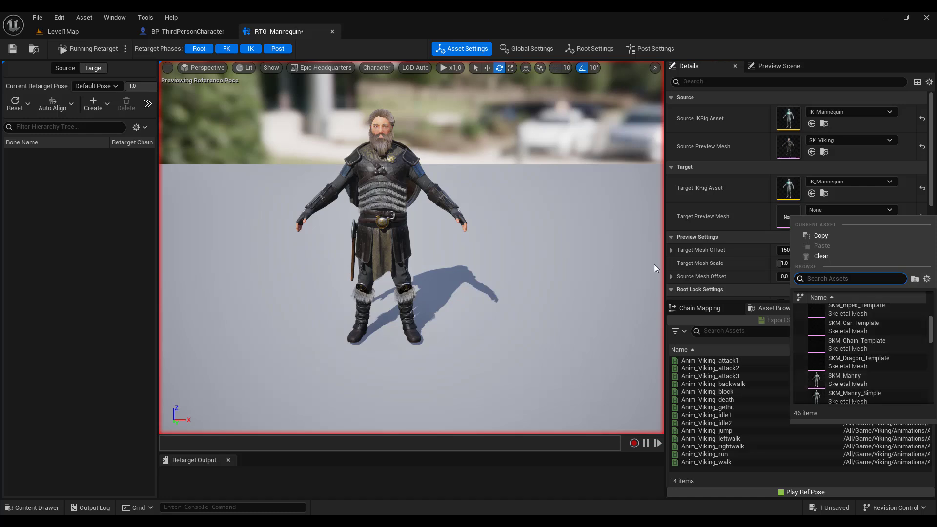
Check the full Pirate skeletal meshes in Content/Pirate/Mesh_UE5/Full, and return to the RTG_Mannequin retargeter
left_click(78, 33)
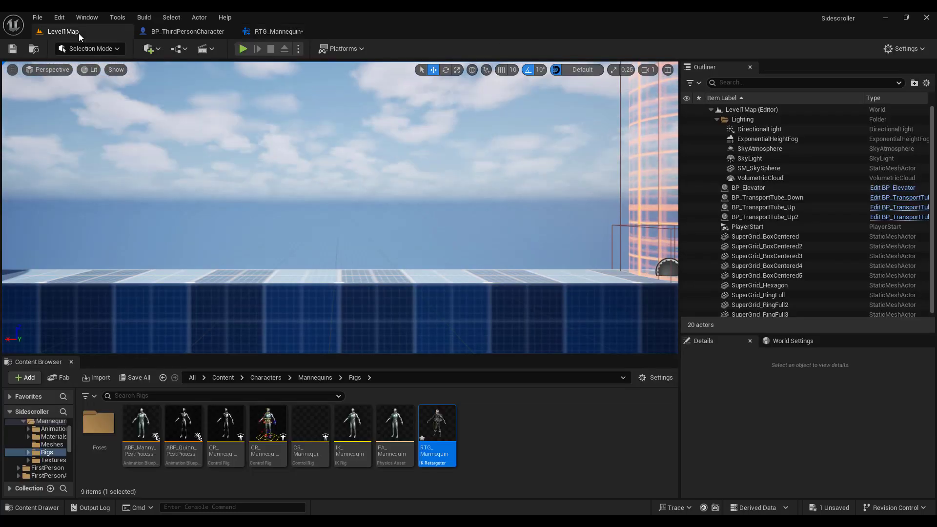
left_click(222, 378)
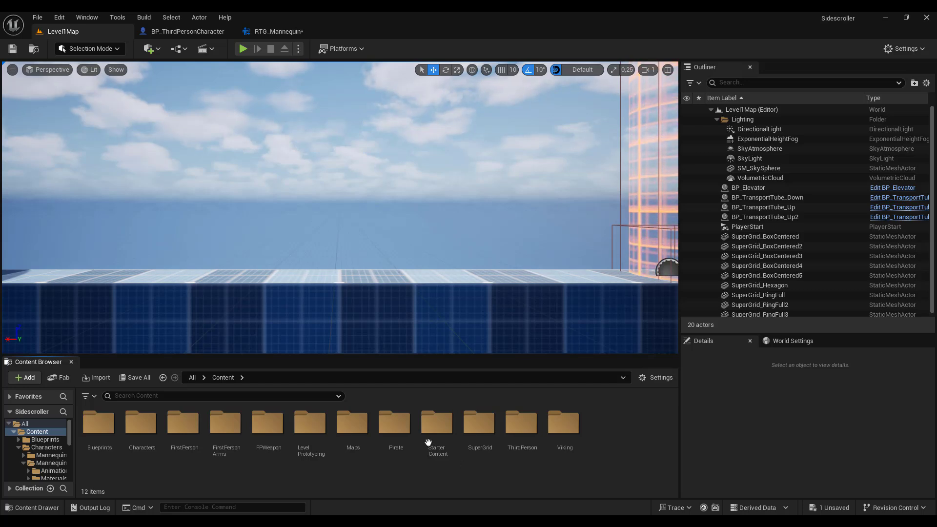
double_click(394, 423)
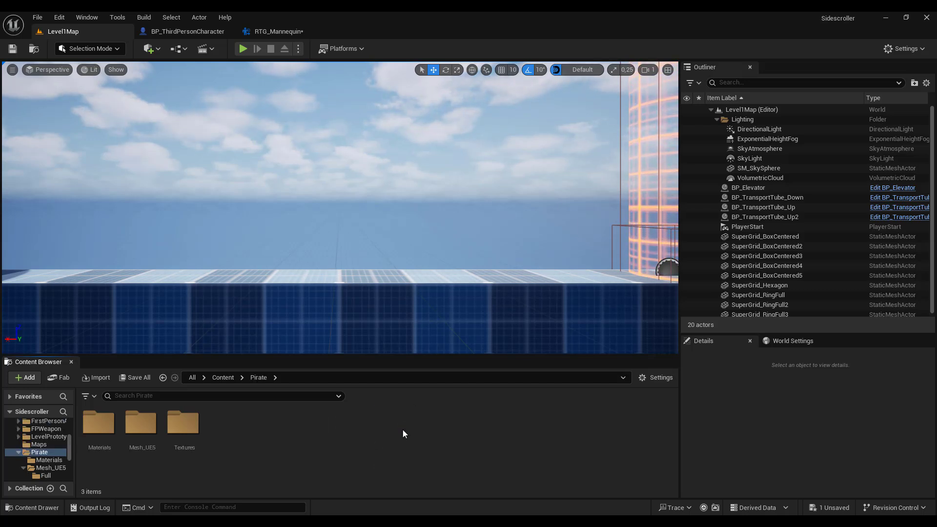
left_click(132, 424)
double_click(132, 424)
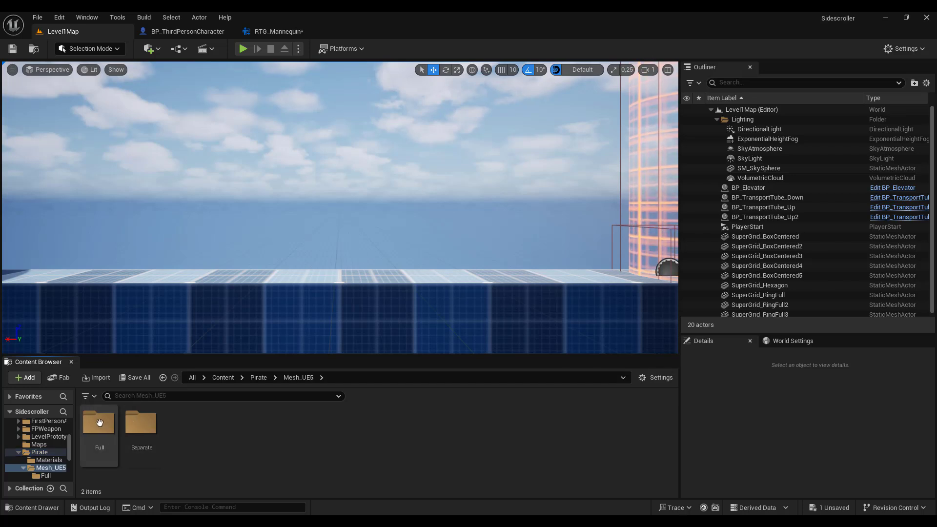
double_click(99, 423)
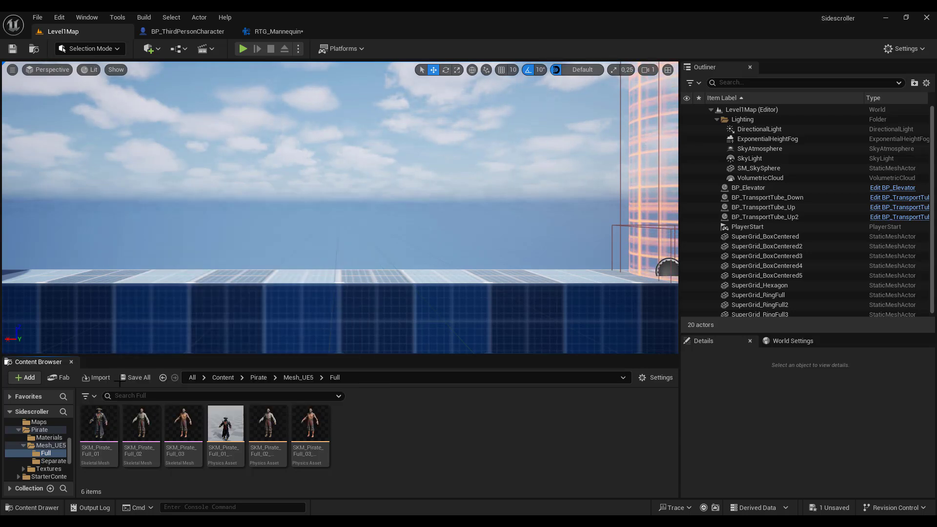
left_click(286, 31)
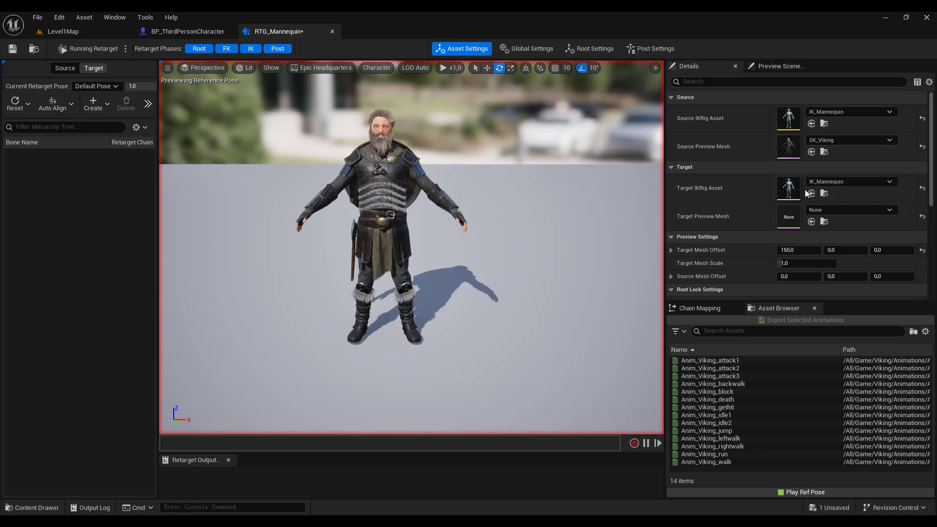
Try SK_Mannequin as the Target Preview Mesh, and replace it with SKM_Manny
left_click(868, 210)
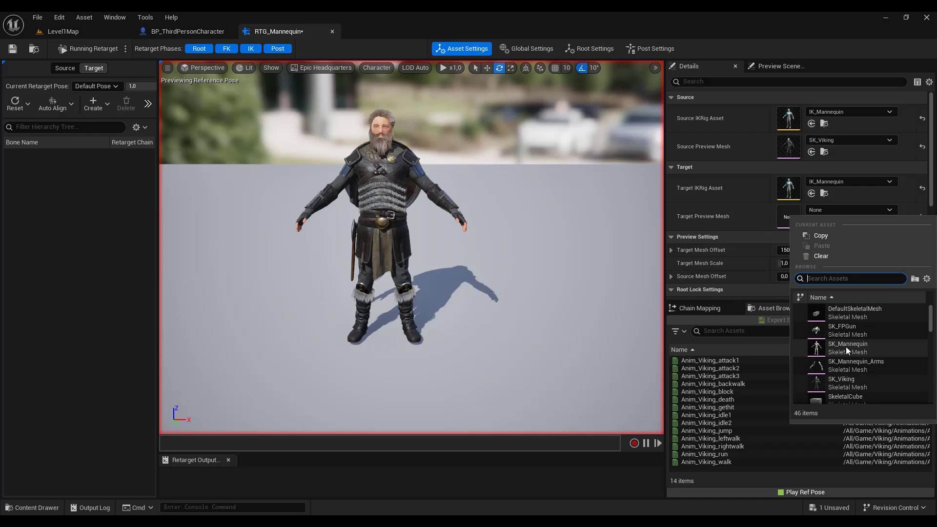
left_click(845, 346)
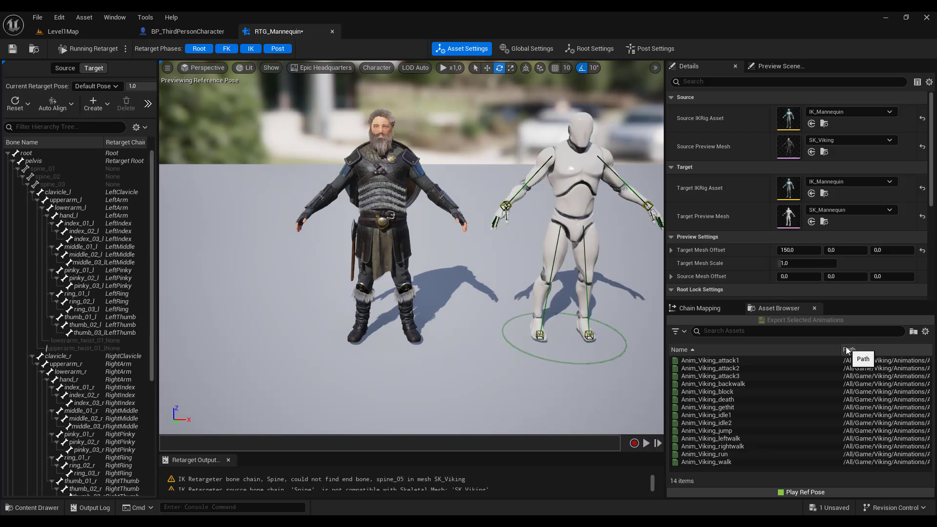
left_click(837, 211)
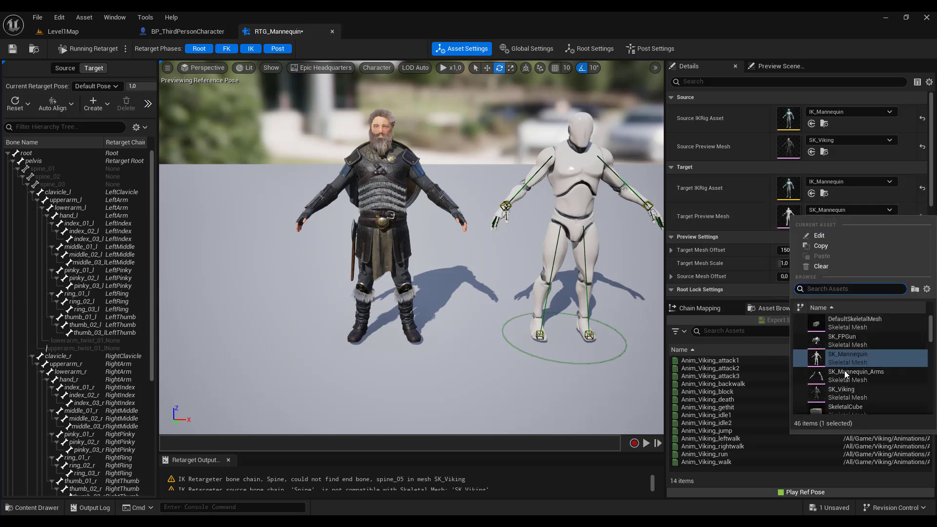
scroll(845, 374, "down", 3)
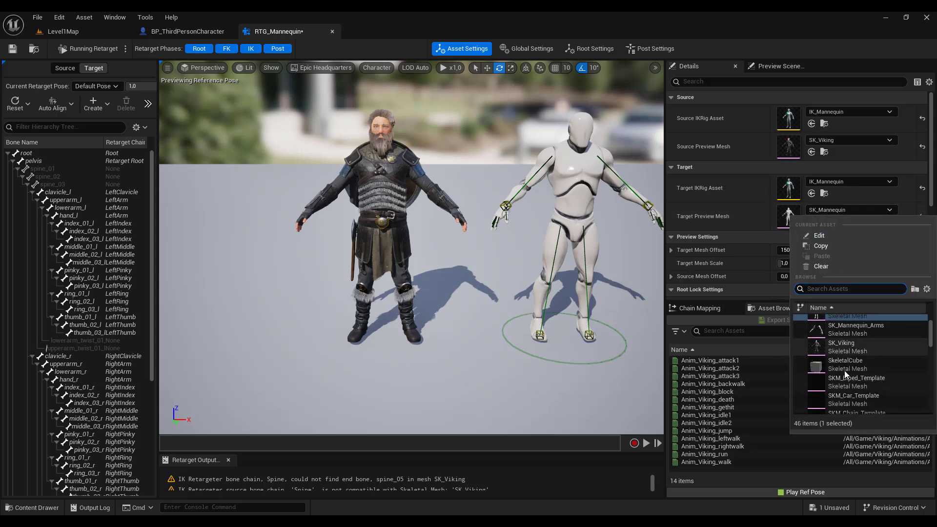
scroll(844, 370, "down", 4)
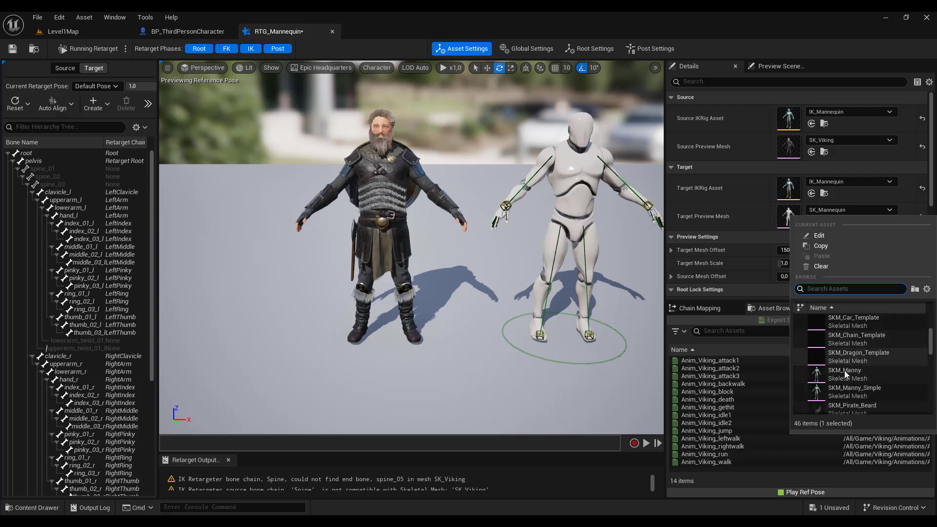
scroll(844, 371, "down", 1)
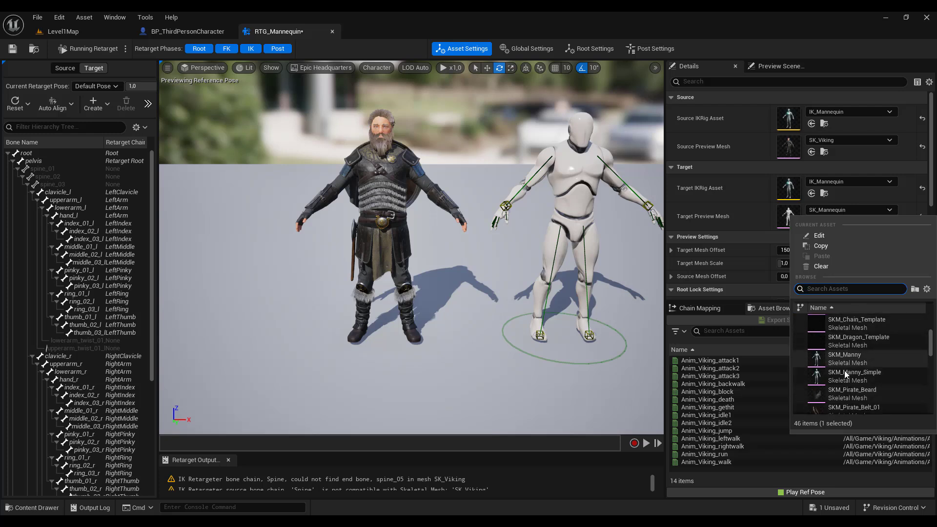
scroll(844, 371, "up", 1)
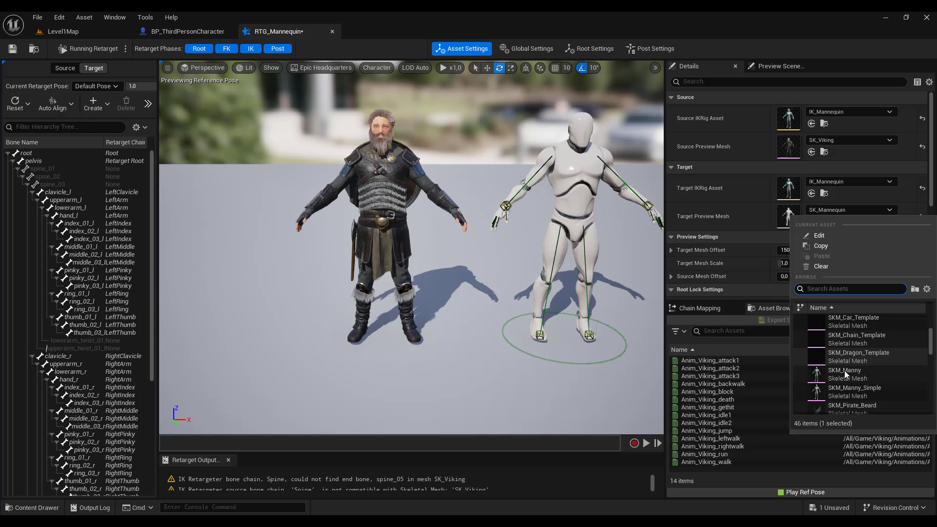
left_click(844, 370)
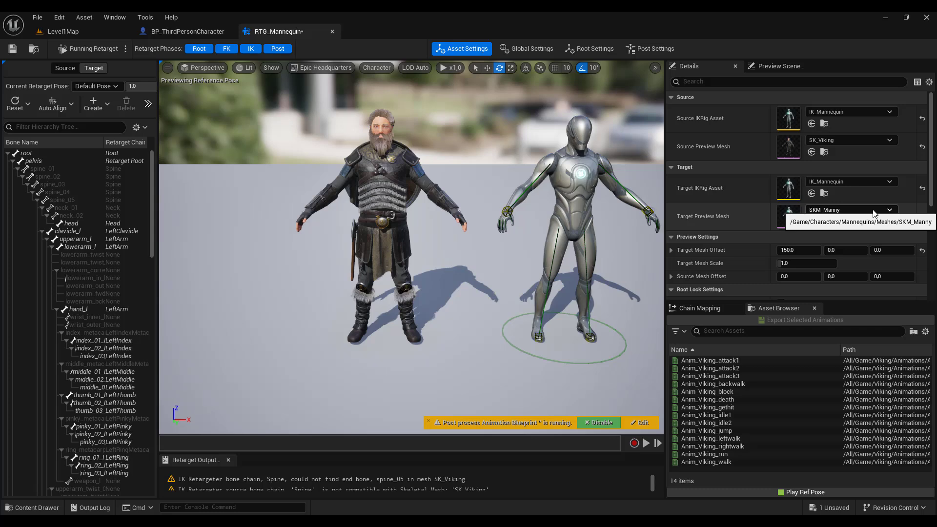
Export all the Viking animations from the retargeter to a new Content folder named Animations, keeping the default batch export options
left_click(710, 399)
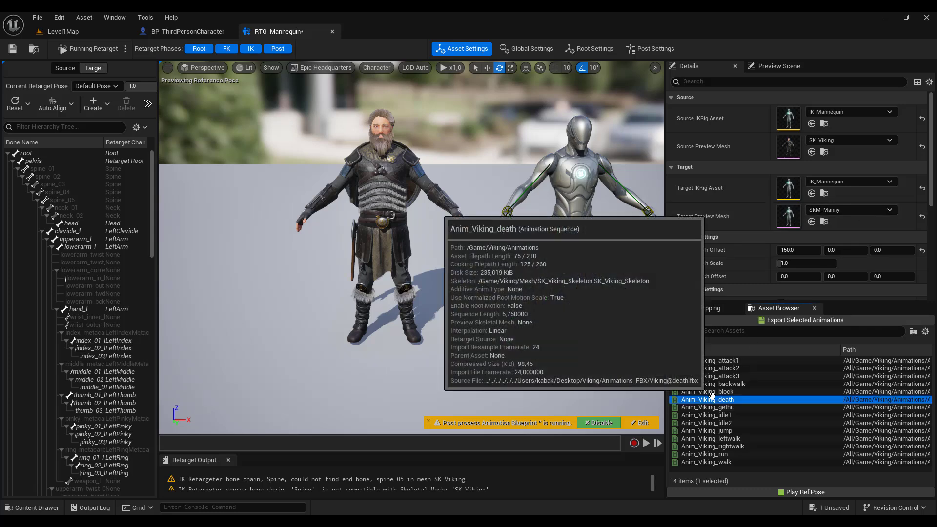
key("ctrl+a")
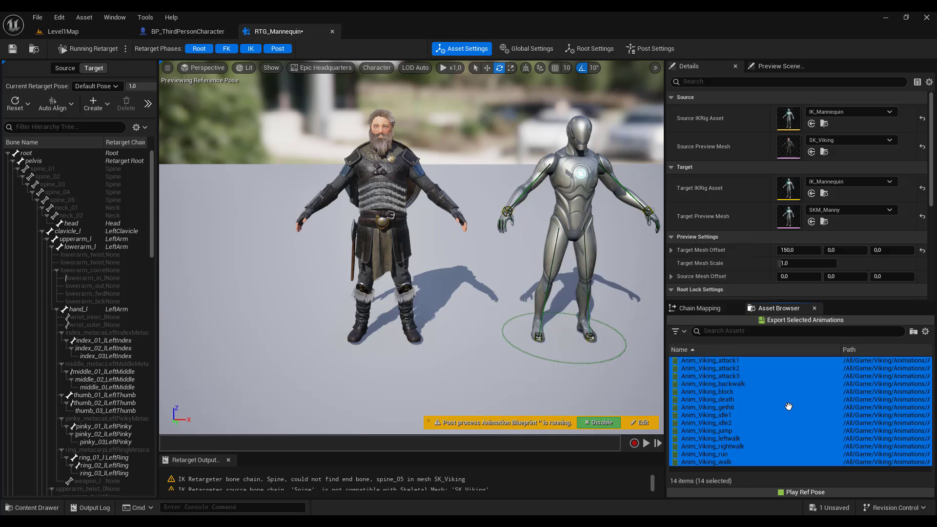
left_click(803, 320)
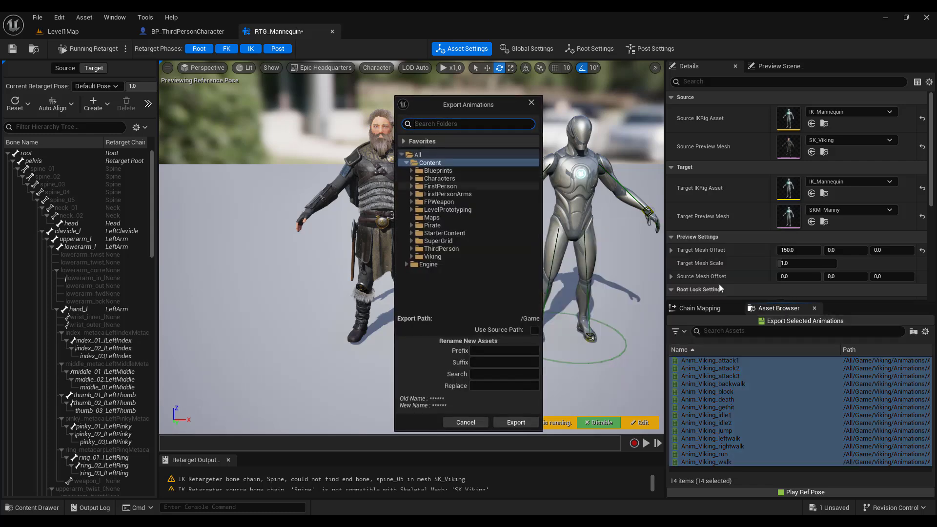
right_click(433, 164)
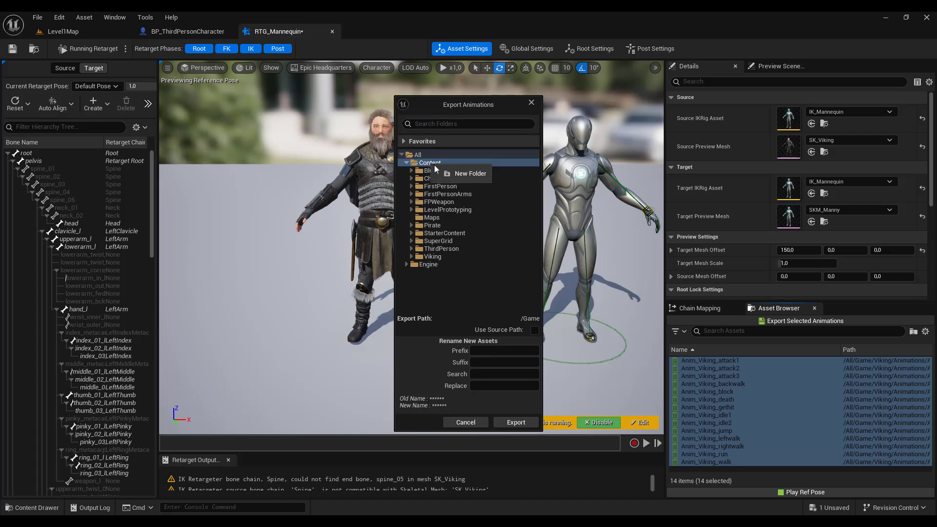
left_click(464, 175)
type("A")
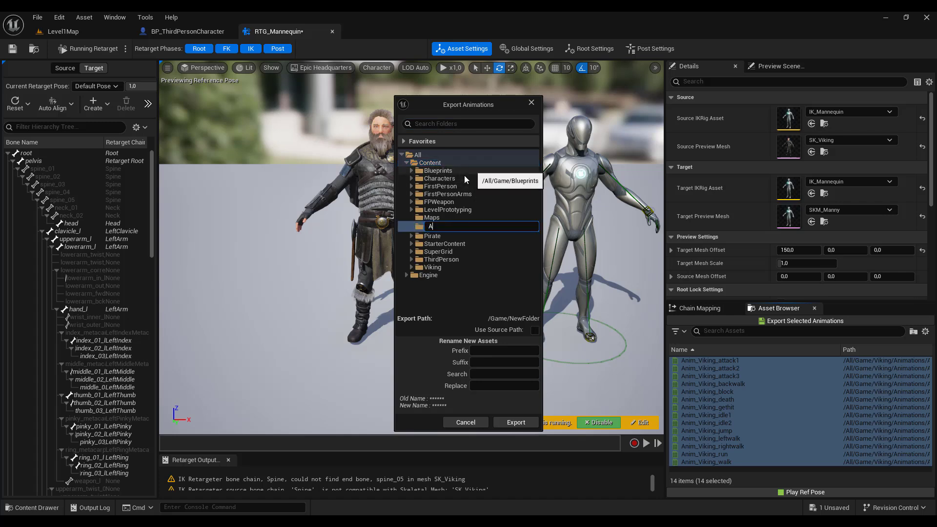
type("nimations")
key("Return")
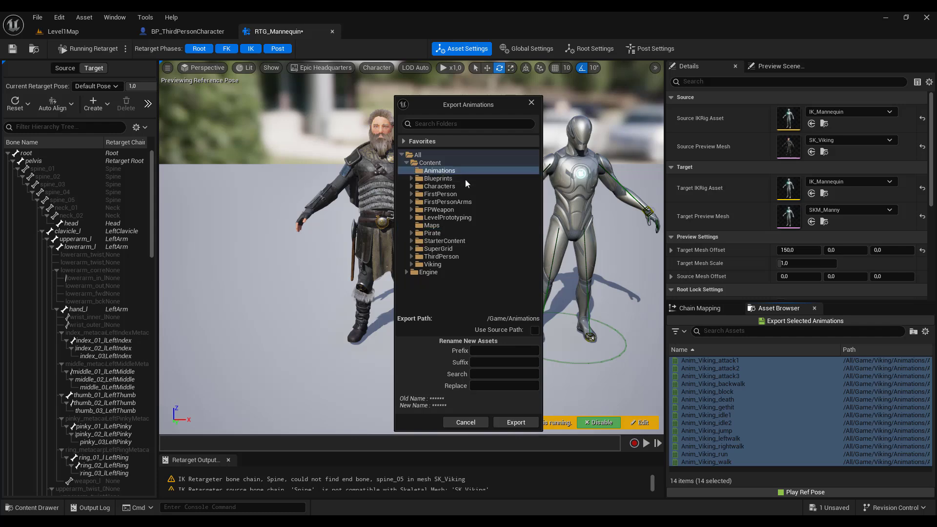
left_click(515, 423)
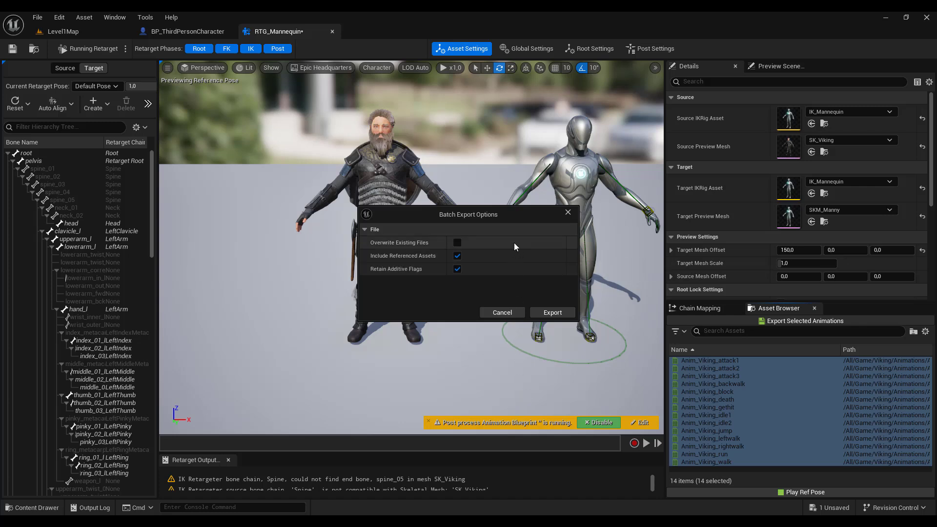
left_click(547, 312)
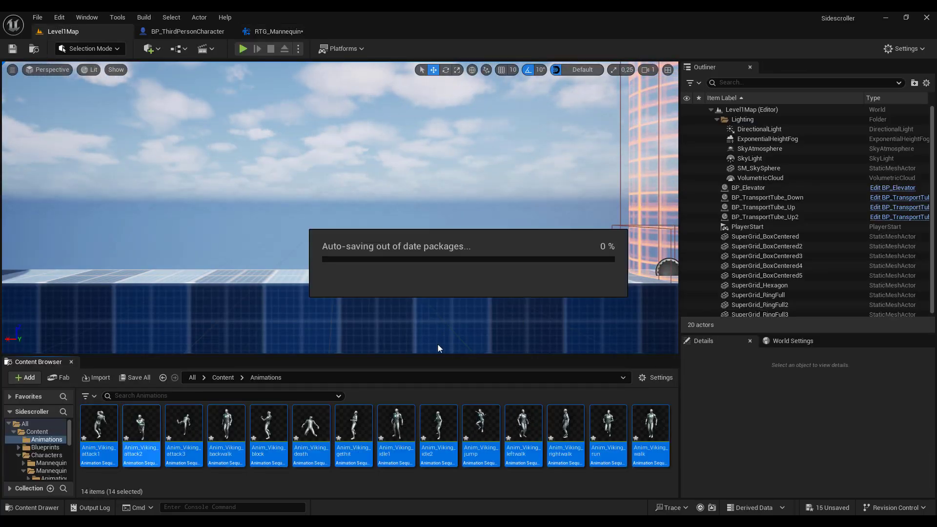
Preview the exported Anim_Viking_attack2 on the mannequin, and check the Mesh component's settings in BP_ThirdPersonCharacter
left_click(141, 434)
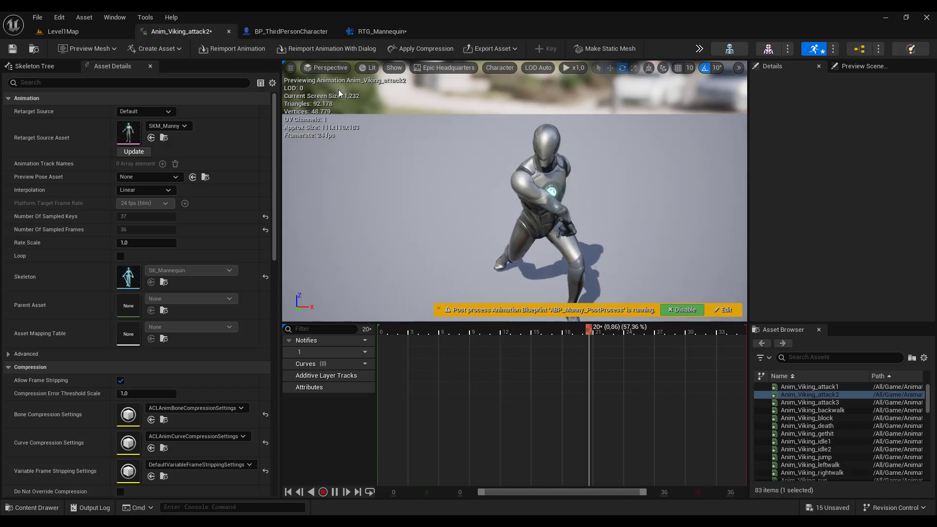
left_click(92, 31)
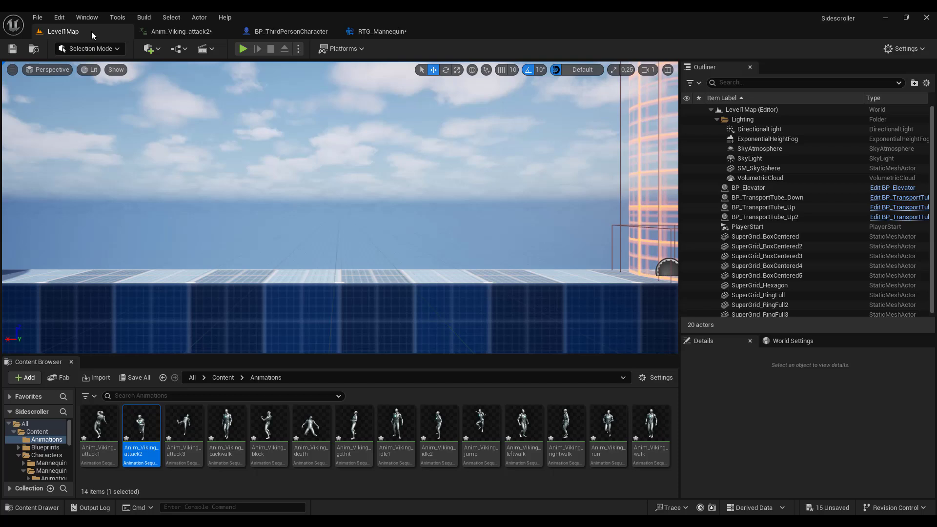
left_click(298, 31)
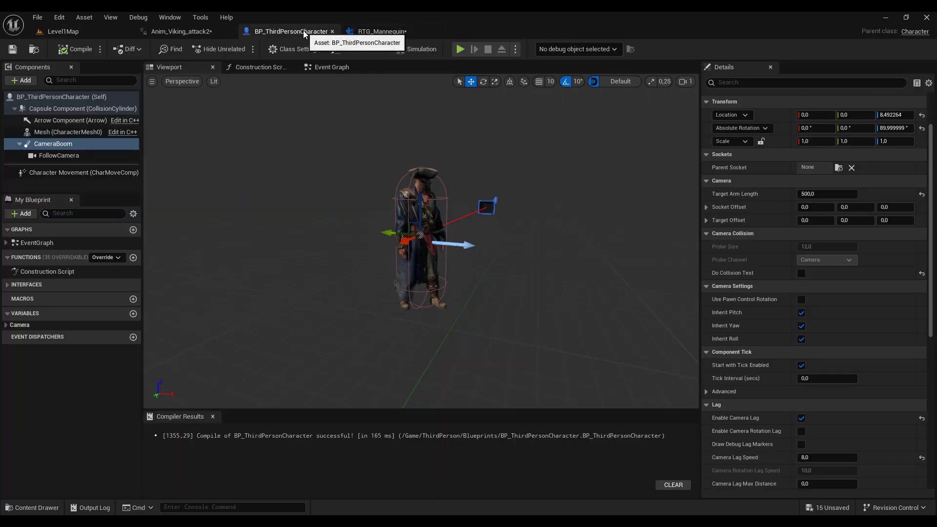
left_click(60, 129)
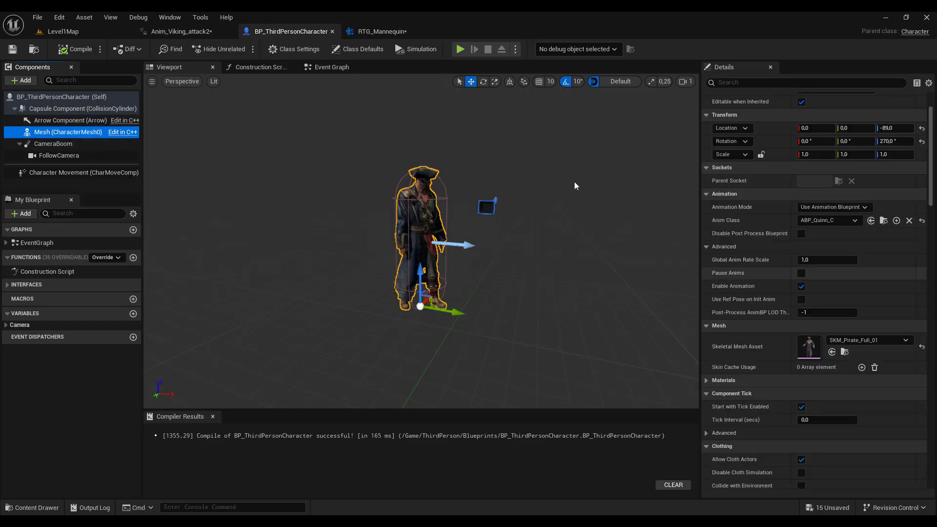
Set the Mesh component's animation mode to Use Animation Asset, and try Anim_Viking_attack1 and Anim_Viking_attack2 on the Pirate
left_click(857, 209)
left_click(829, 226)
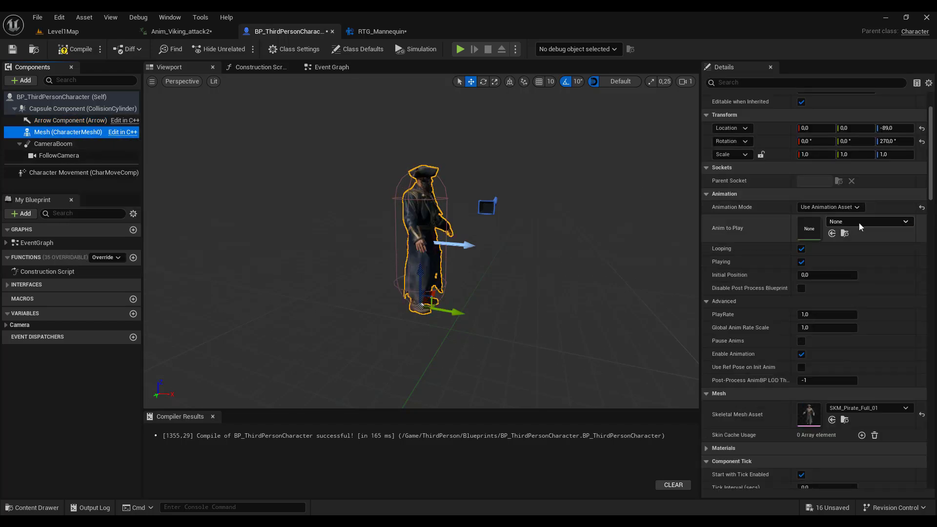
left_click(859, 222)
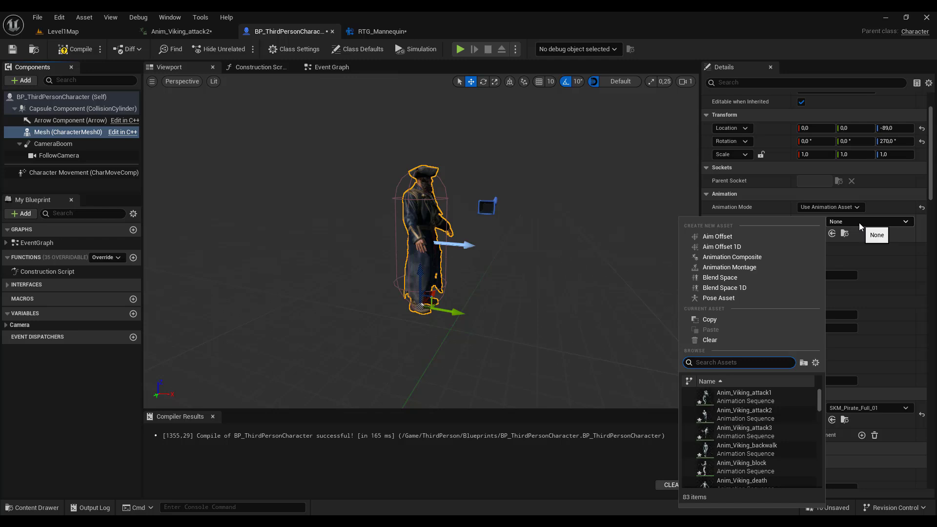
left_click(757, 393)
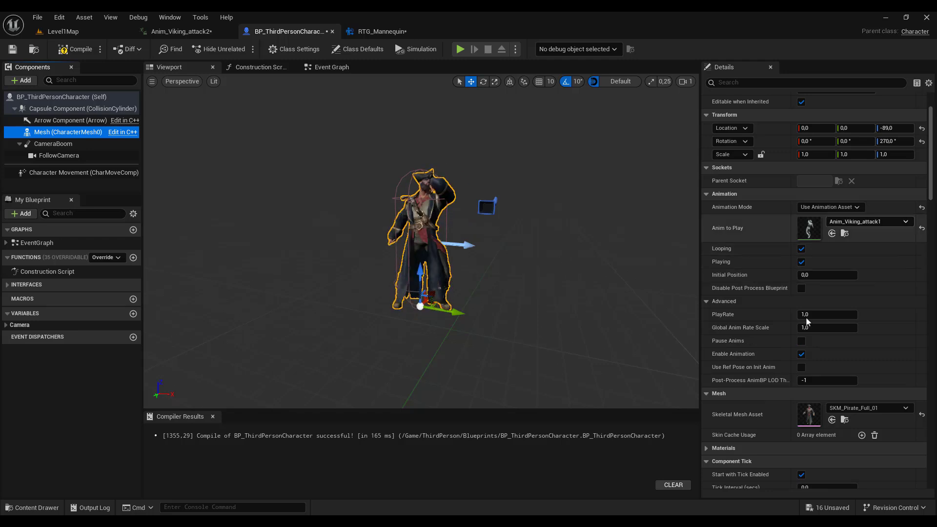
left_click(868, 221)
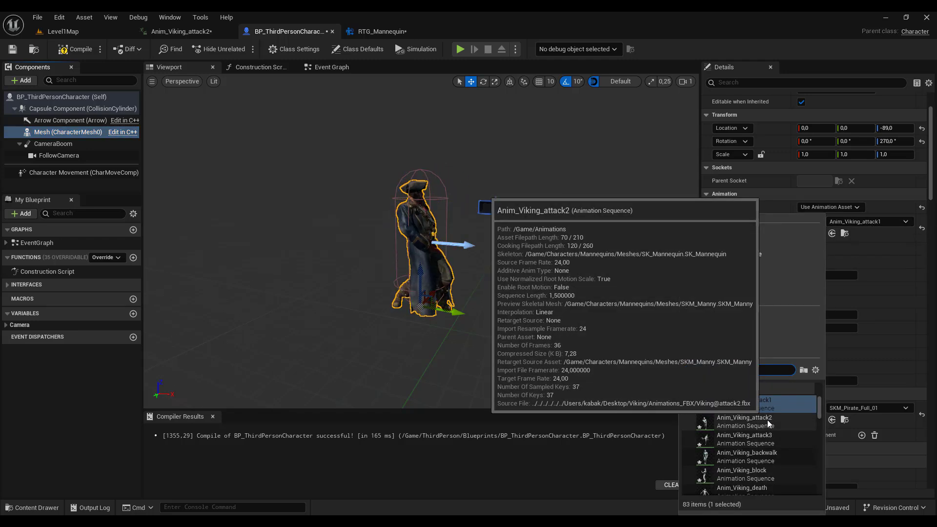
left_click(767, 420)
Check the RTG_Mannequin retargeter, and try Anim_Viking_attack3 on the Pirate mesh in BP_ThirdPersonCharacter
left_click(375, 31)
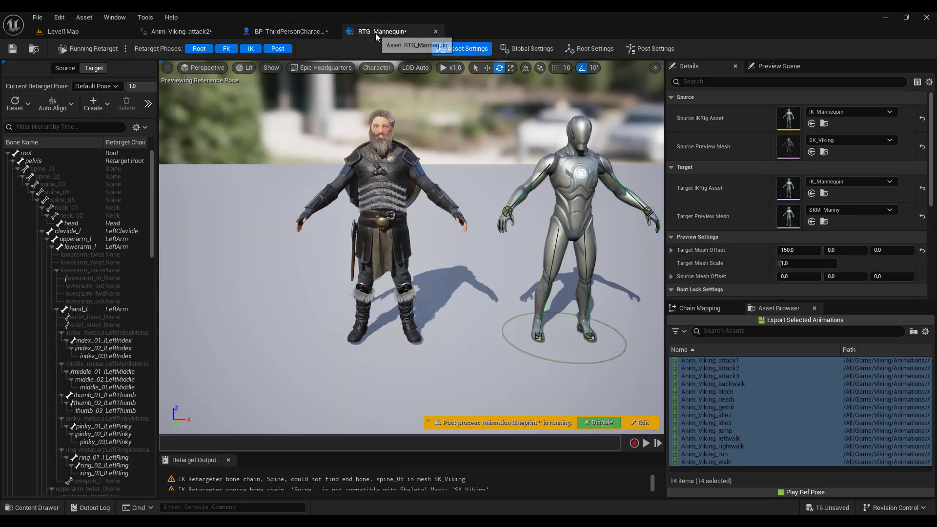
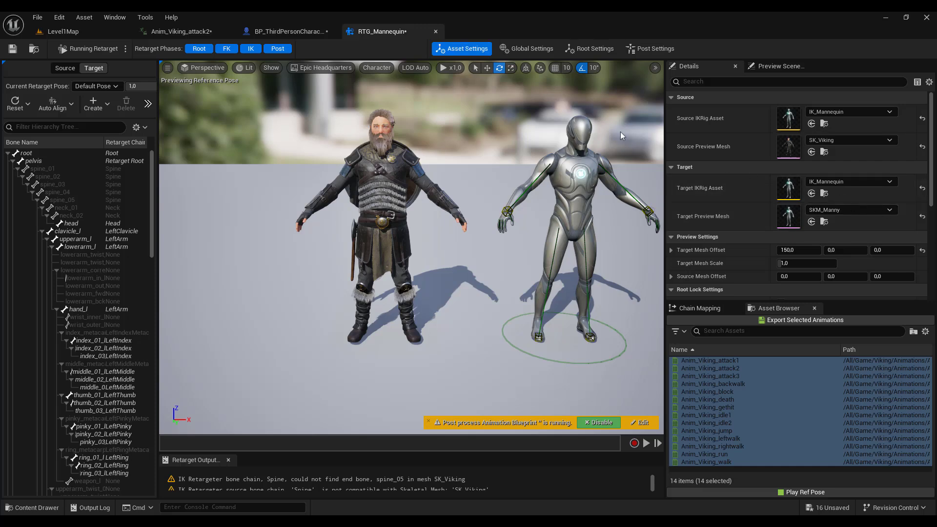
left_click(274, 32)
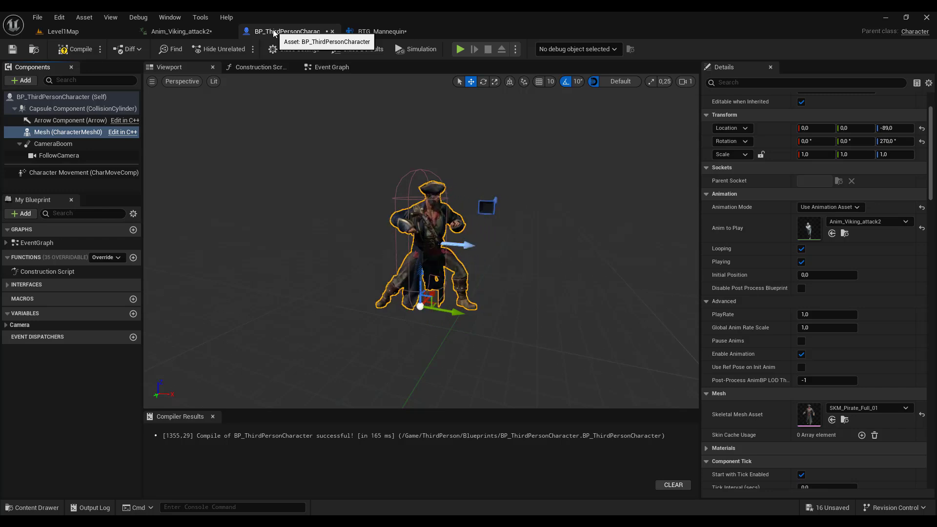
left_click(881, 222)
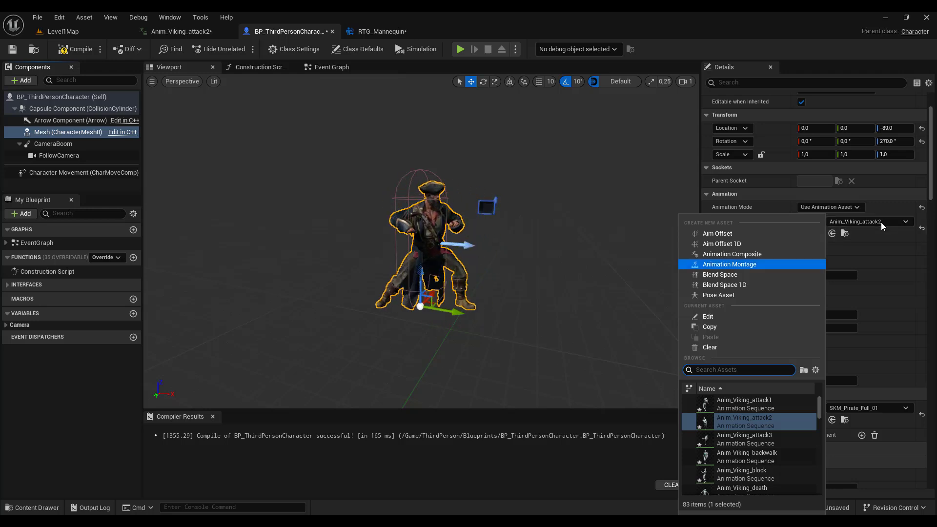
left_click(747, 438)
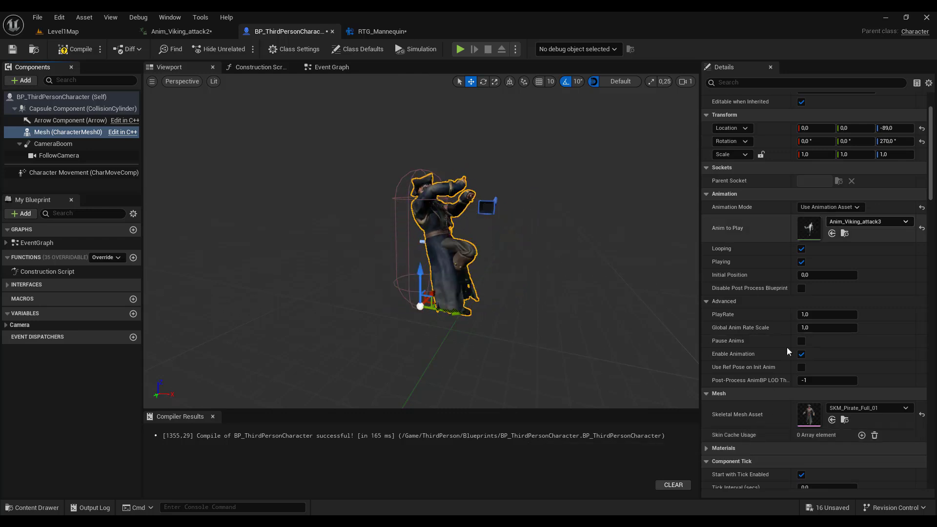
Restore the Pirate mesh's animation mode to Use Animation Blueprint, and compile BP_ThirdPersonCharacter
left_click(847, 208)
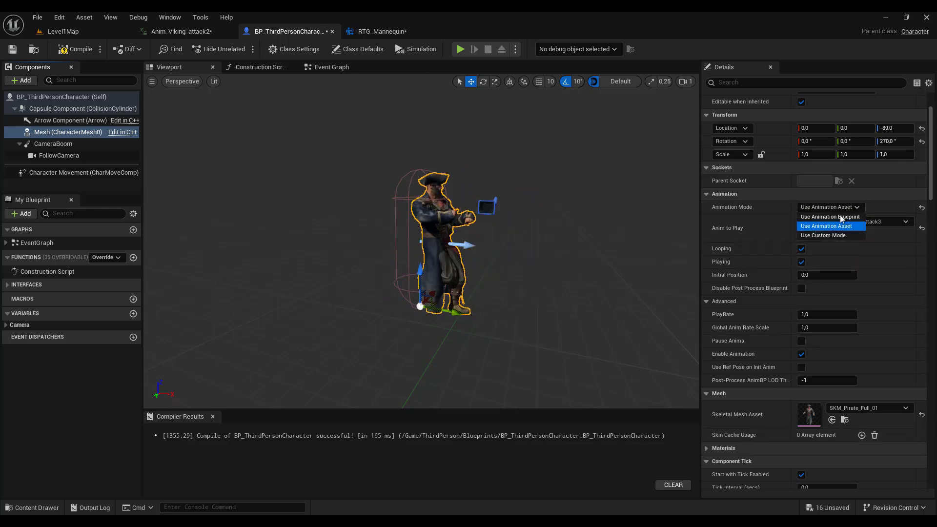
left_click(839, 216)
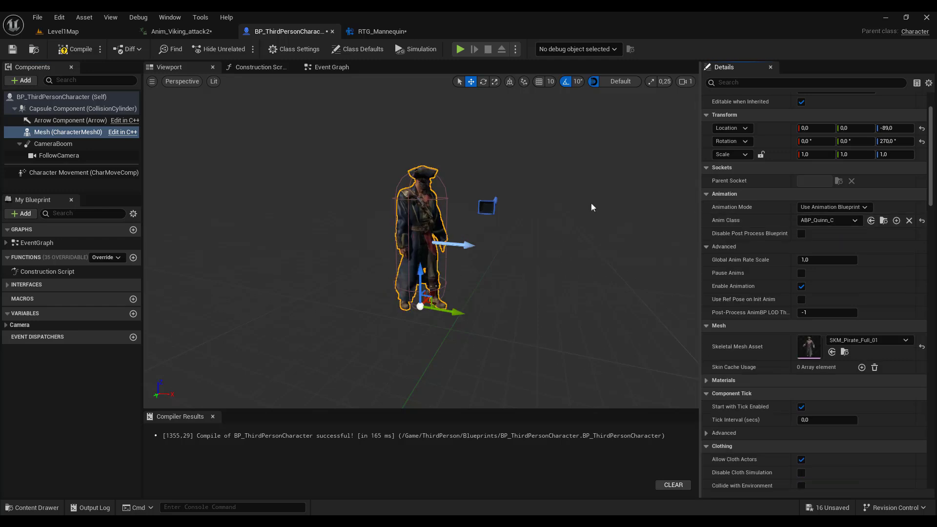
left_click(77, 49)
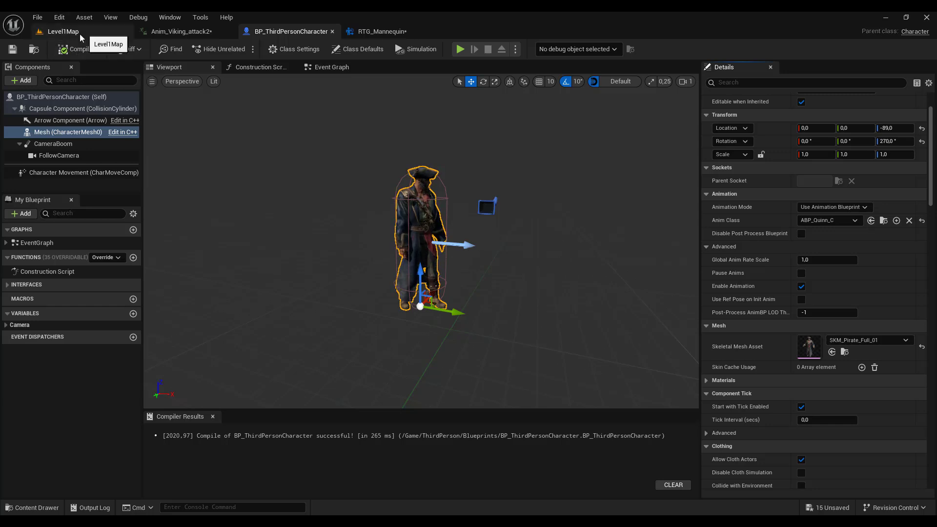
Preview the exported Anim_Viking_jump from the Animations folder, close it, and look at the RTG_Mannequin retargeter
left_click(81, 36)
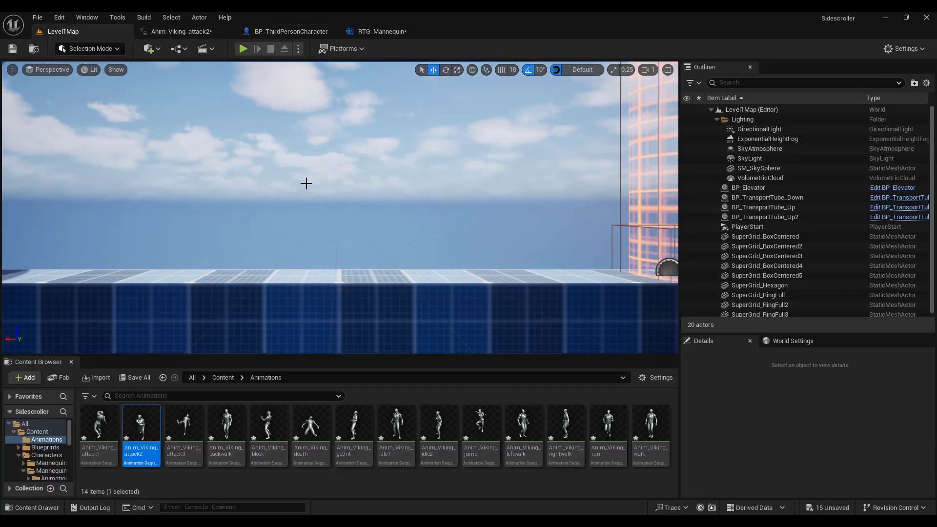
scroll(306, 184, "down", 10)
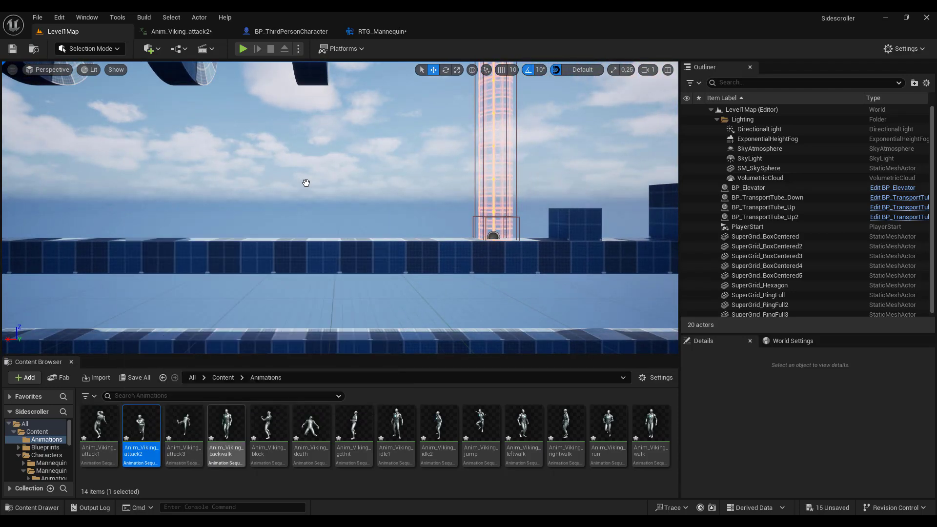
double_click(478, 419)
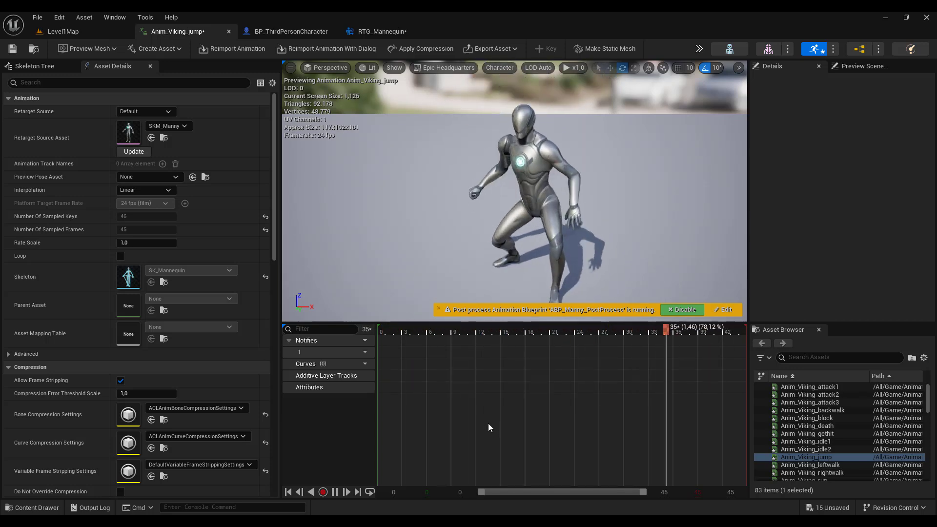
left_click(229, 31)
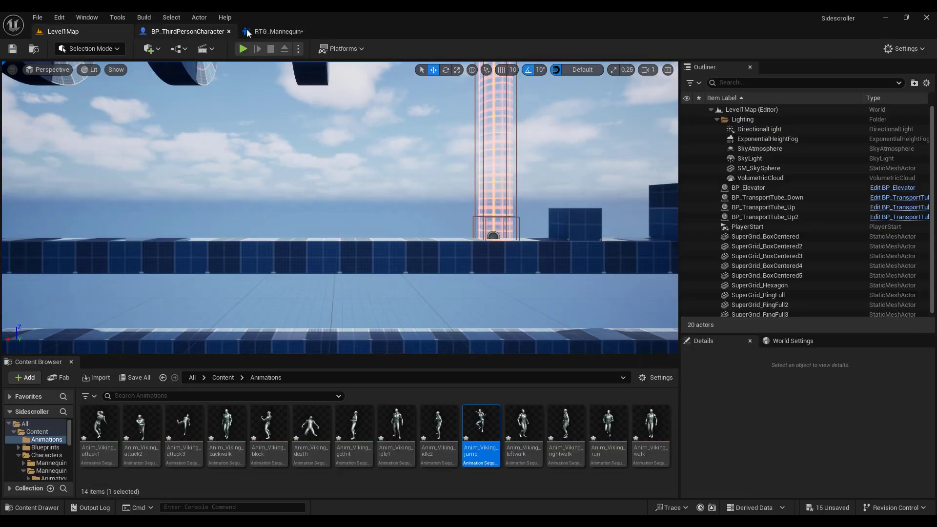
left_click(248, 32)
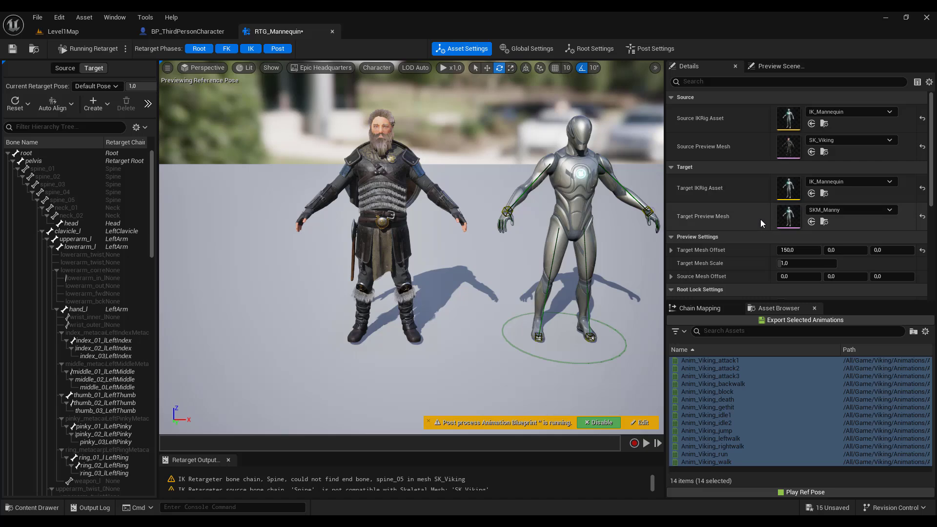
Switch the BP_ThirdPersonCharacter mesh to Use Animation Asset mode again to watch Anim_Viking_attack3 on the Pirate
left_click(224, 31)
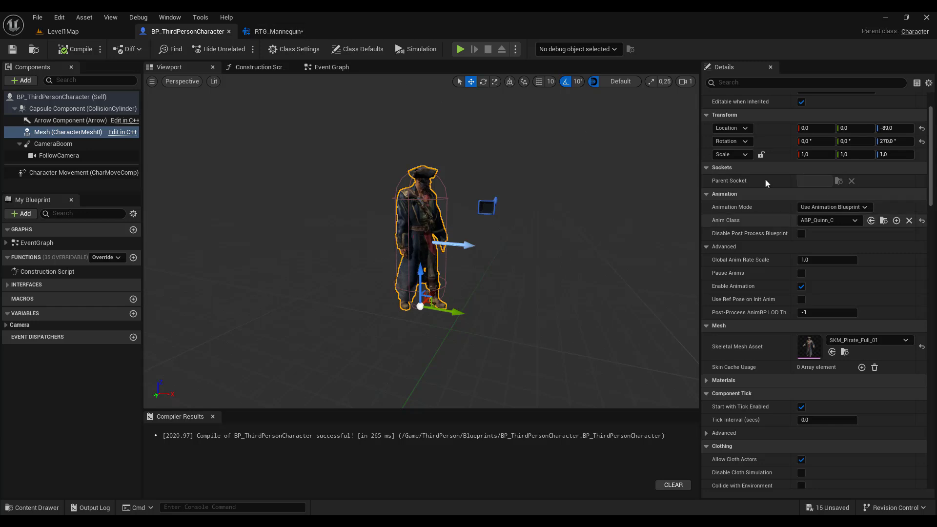
left_click(862, 207)
left_click(853, 225)
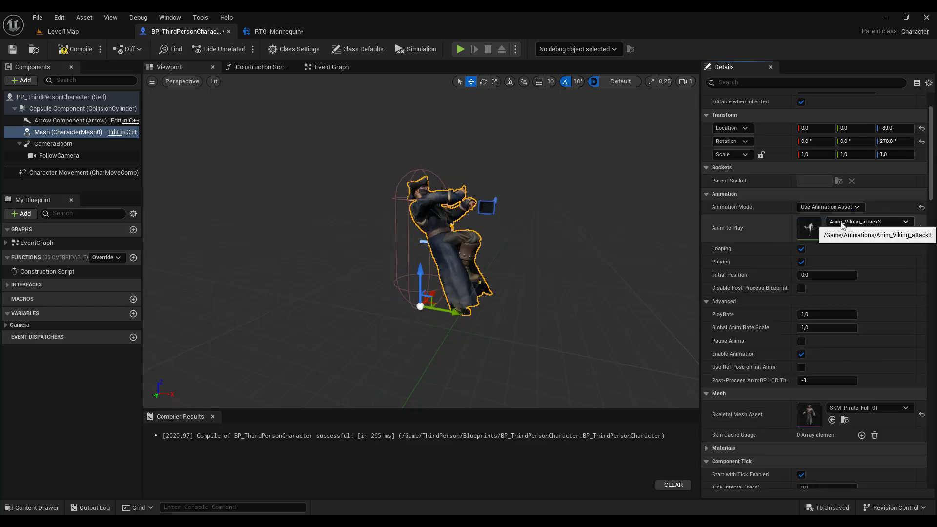
left_click(854, 222)
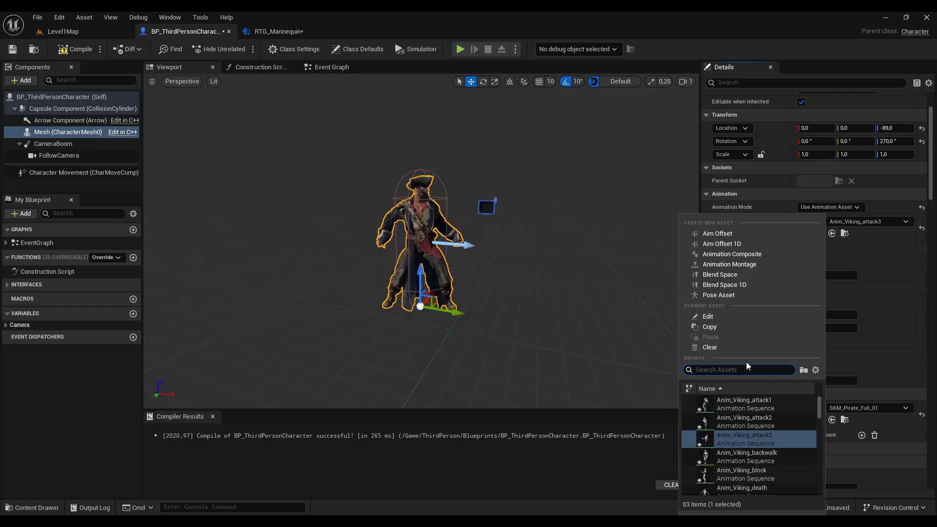
left_click(519, 142)
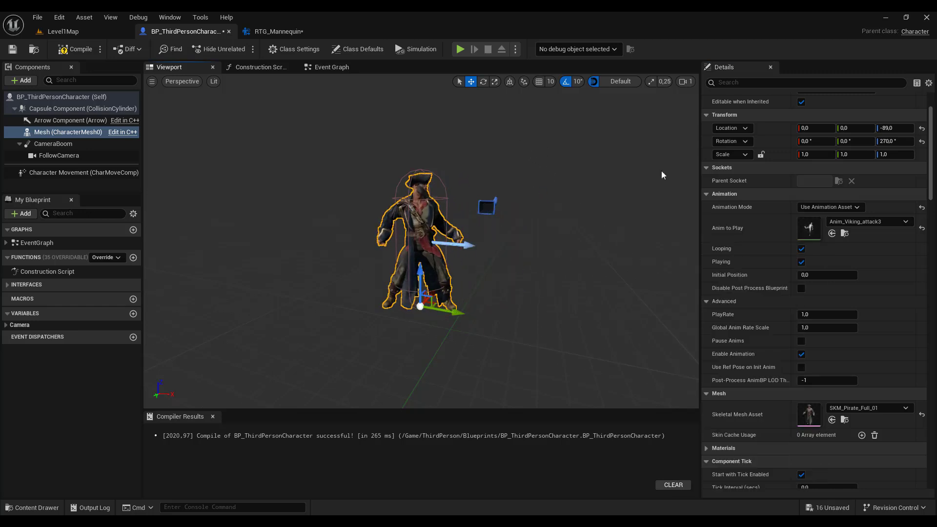
Return the Mesh component to Use Animation Blueprint mode, and recompile the character Blueprint
left_click(845, 209)
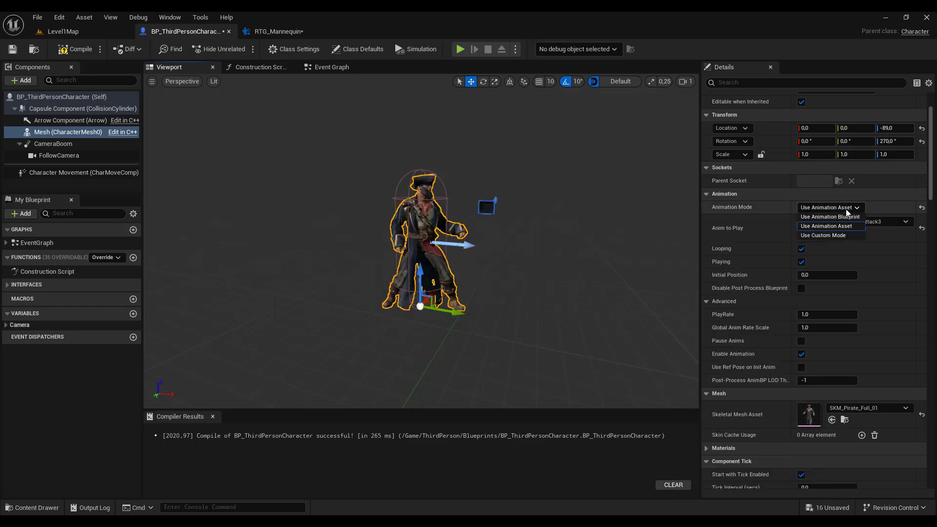
left_click(816, 217)
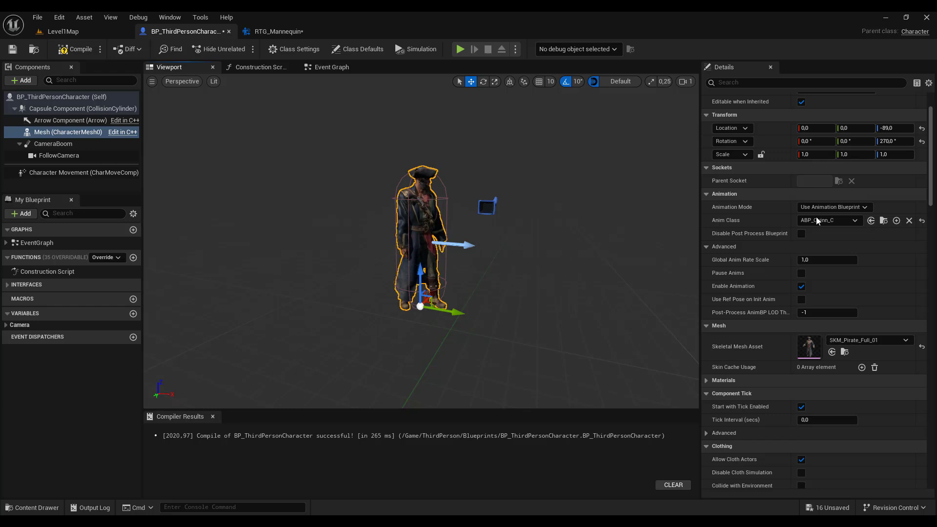
left_click(68, 50)
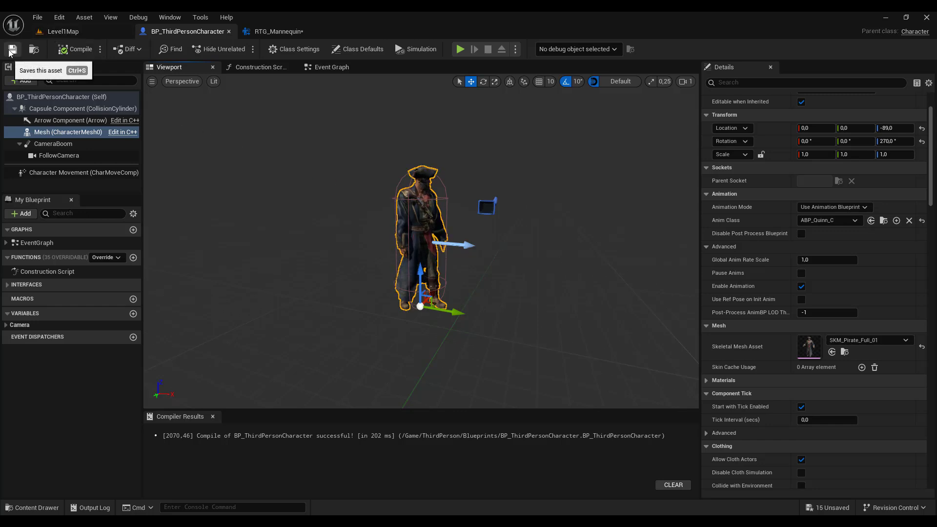
Play-test Level1Map by running back and forth and jumping with the Pirate character, and stop the session
left_click(64, 32)
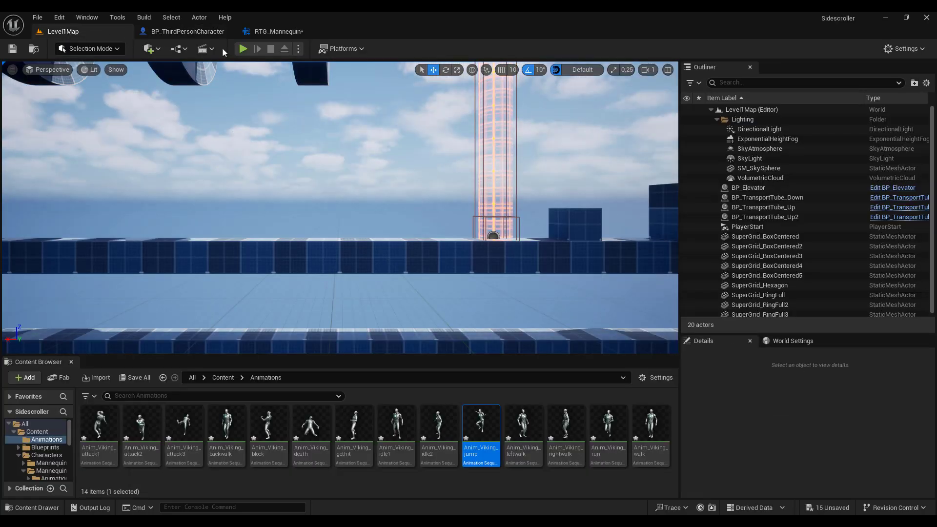
left_click(243, 48)
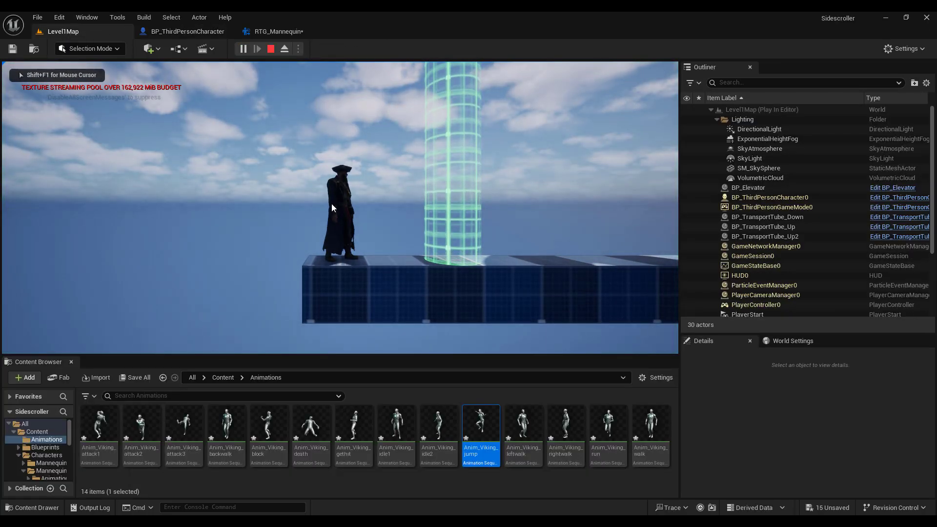
key("space")
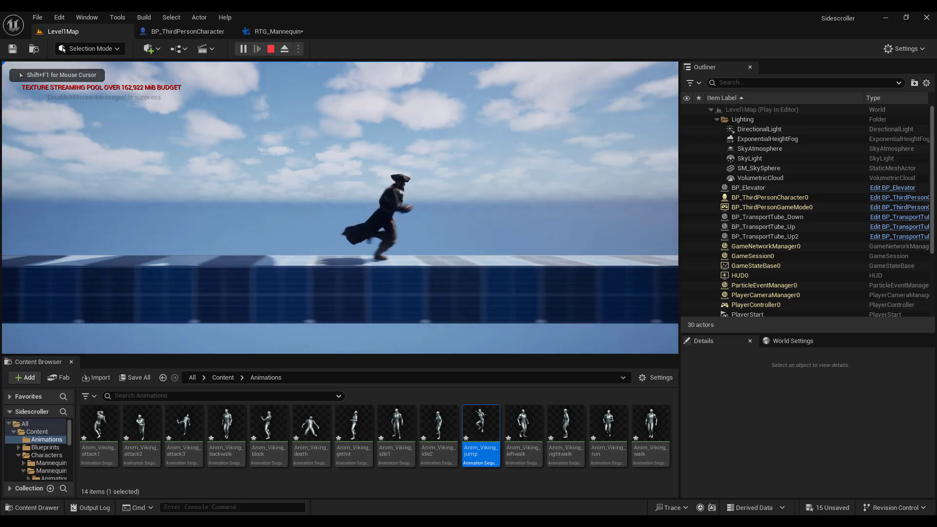
key("a")
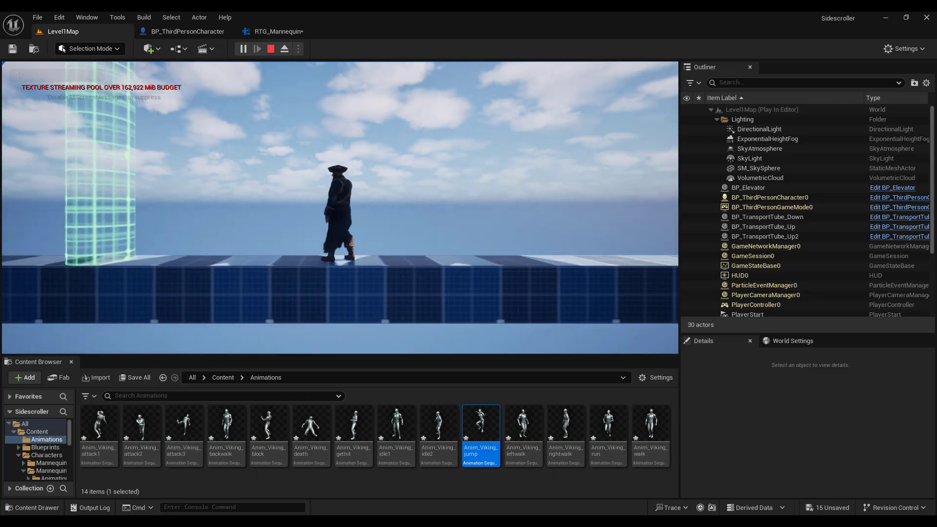
key("d")
key("space")
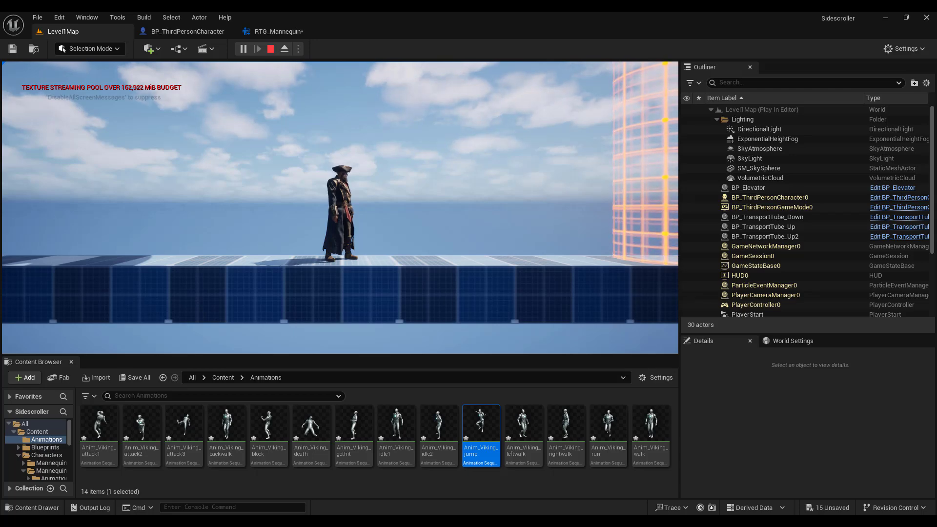
key("Escape")
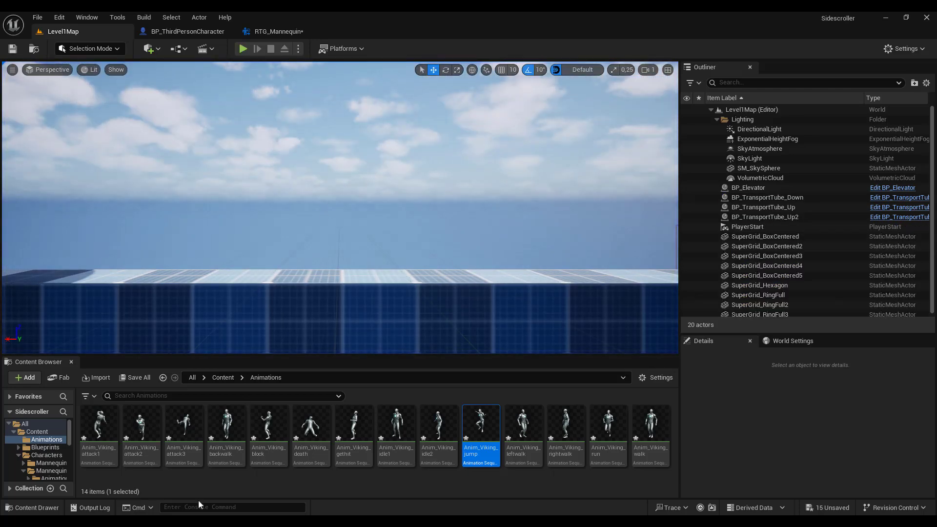
Run the console command r.Streaming.PoolSize 4096 to enlarge the texture streaming pool
left_click(200, 507)
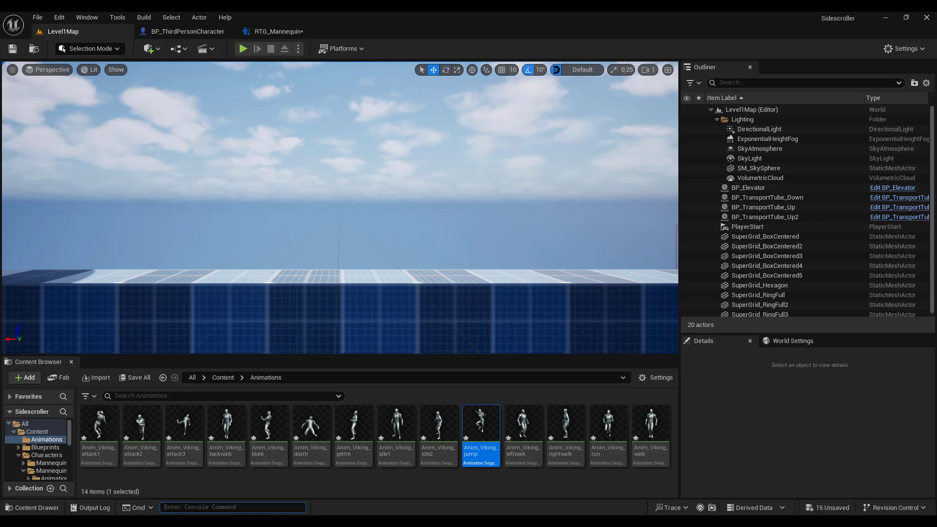
type("r.")
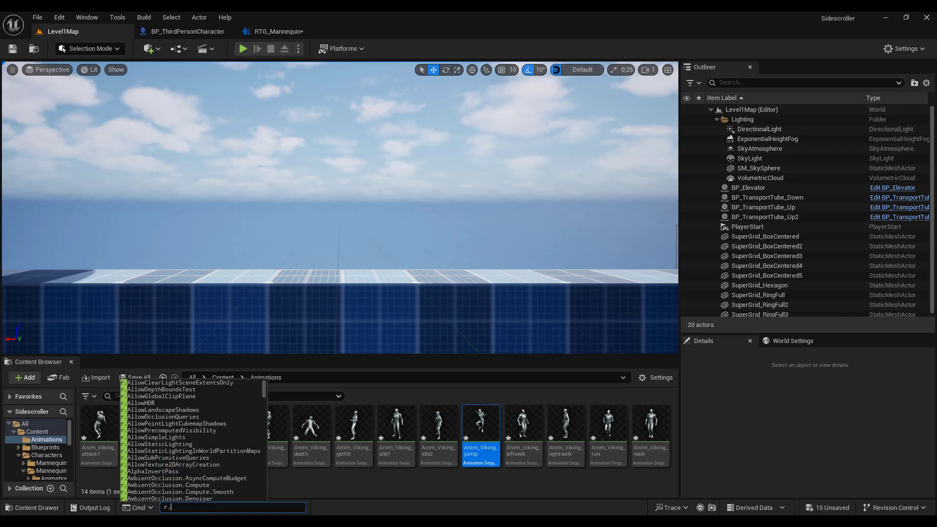
type("streaming")
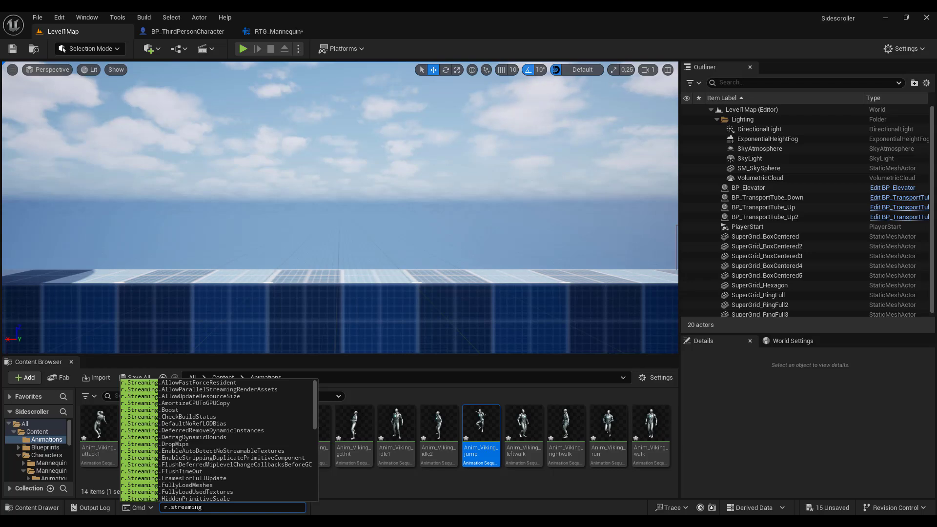
type(".po")
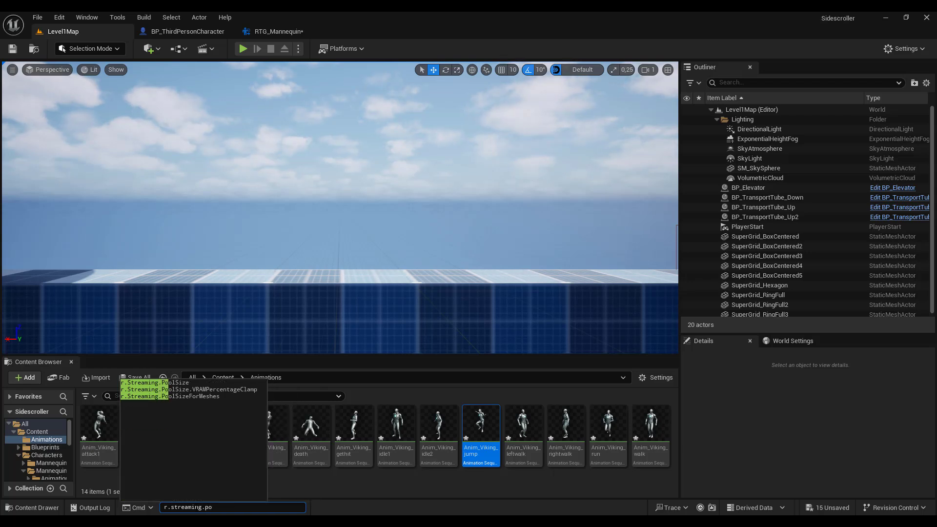
key("Down")
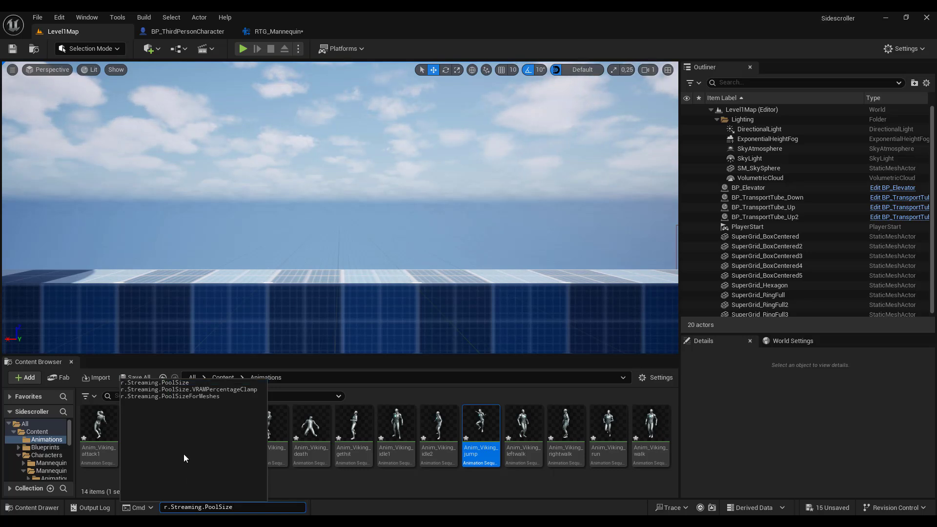
type("40")
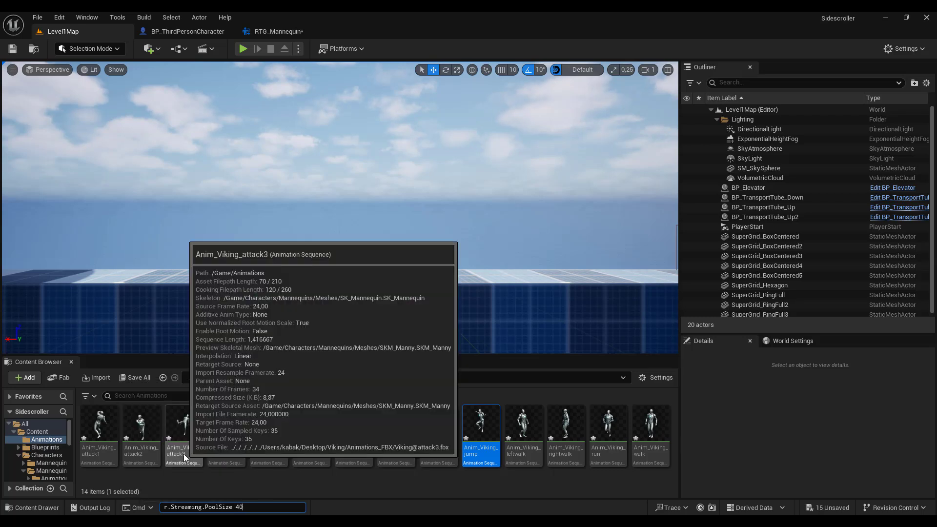
type("96")
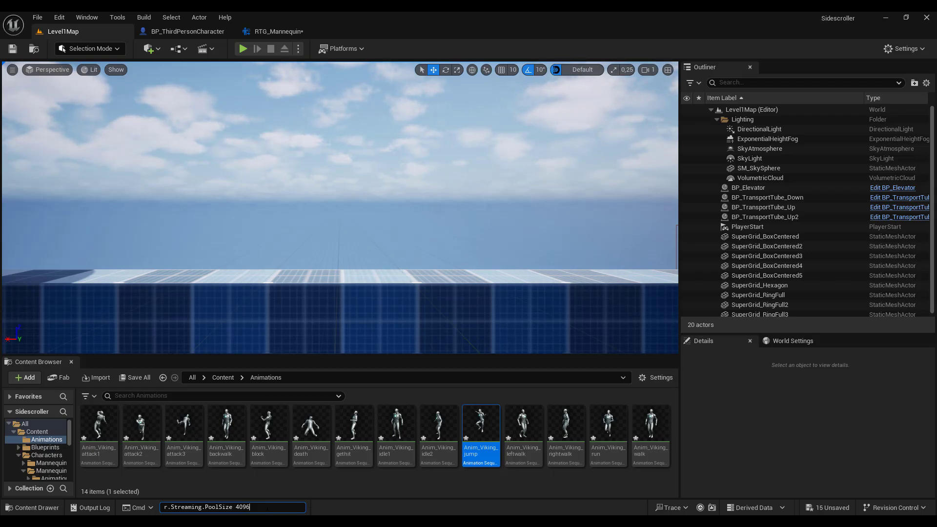
left_click_drag(267, 506, 161, 505)
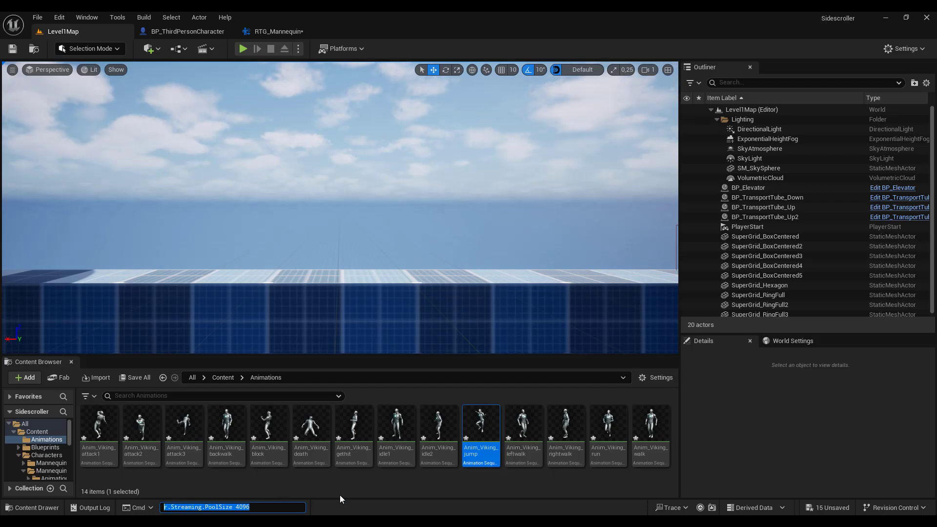
left_click(299, 506)
key("Return")
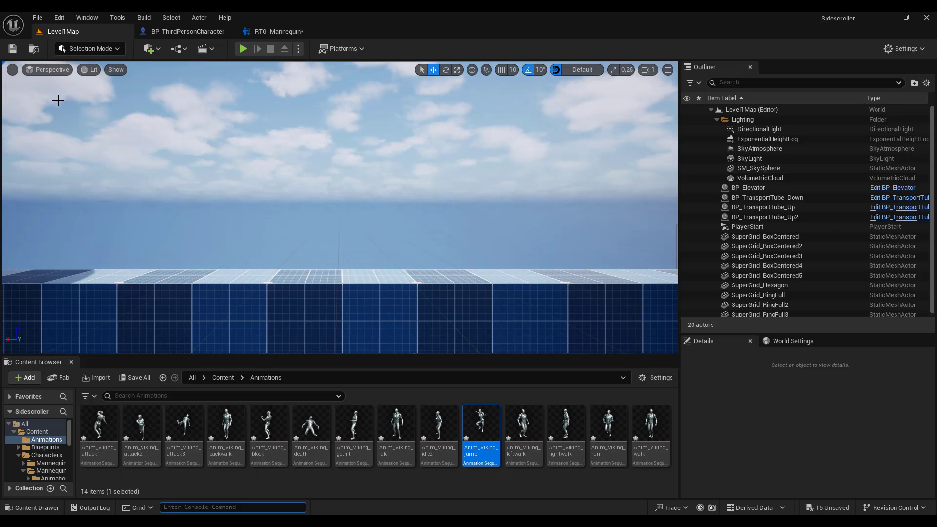
Switch to the SidescrollerProduction folder in File Explorer and open DefaultEngine.ini from its Config folder
mouse_move(491, 522)
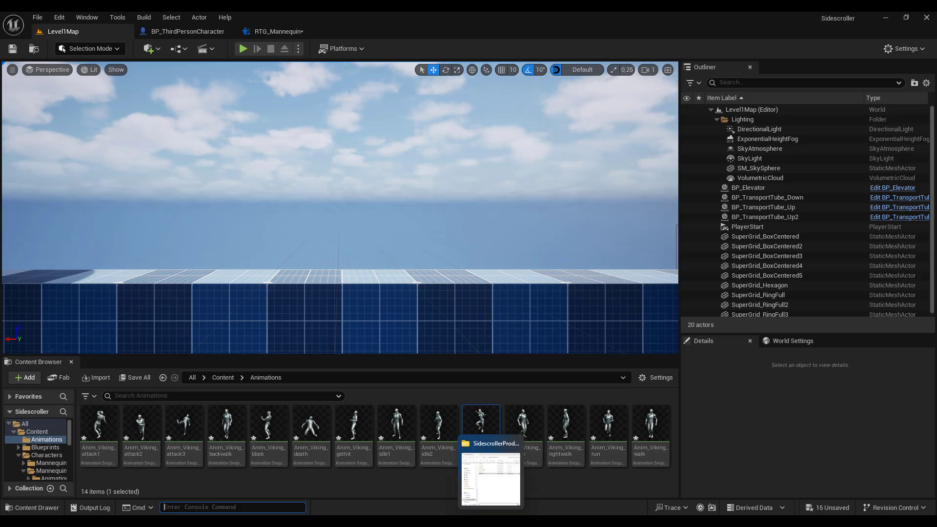
left_click(491, 479)
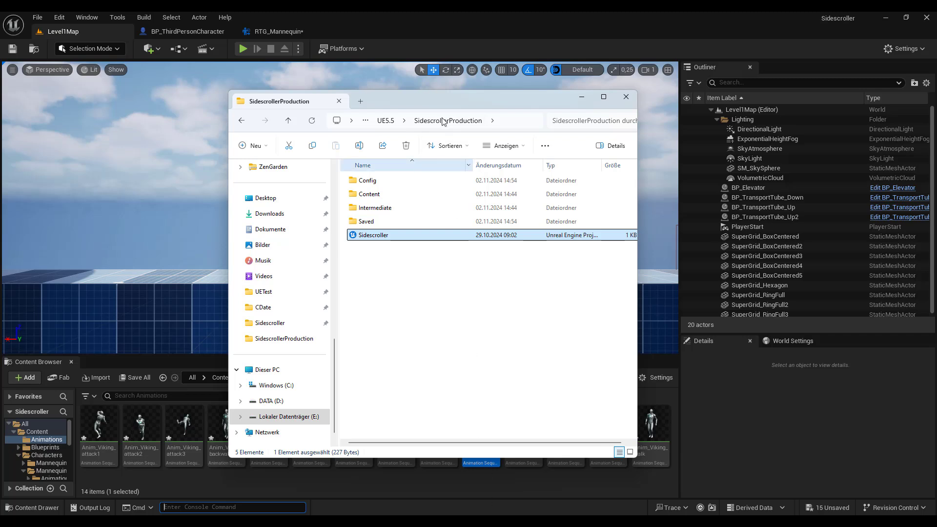
double_click(367, 181)
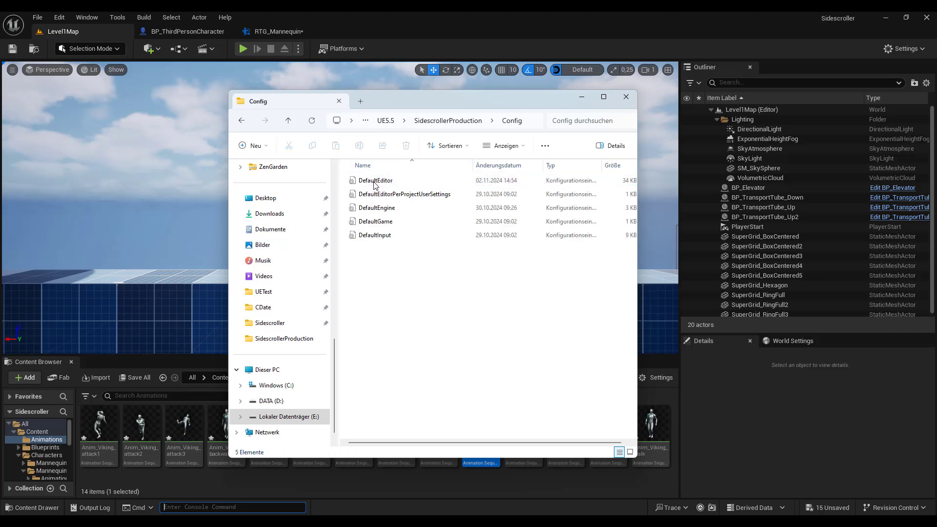
left_click(374, 211)
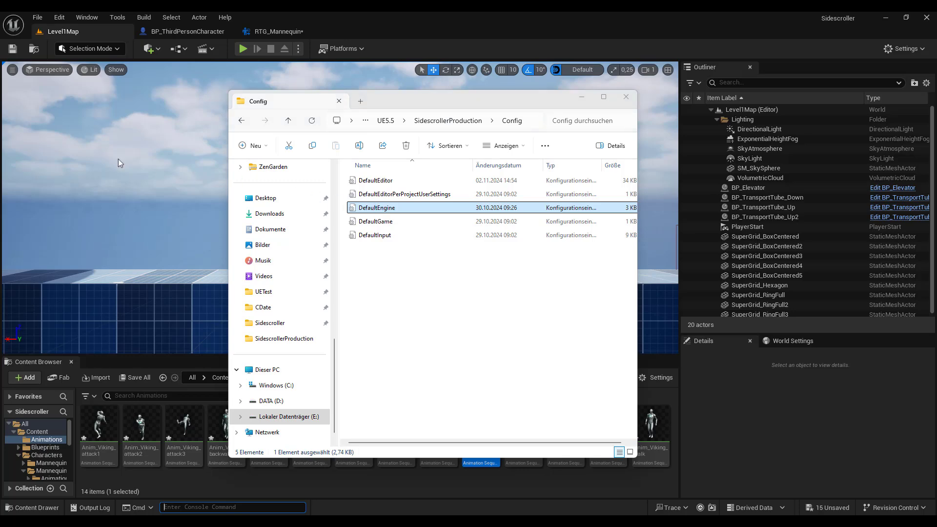
double_click(376, 208)
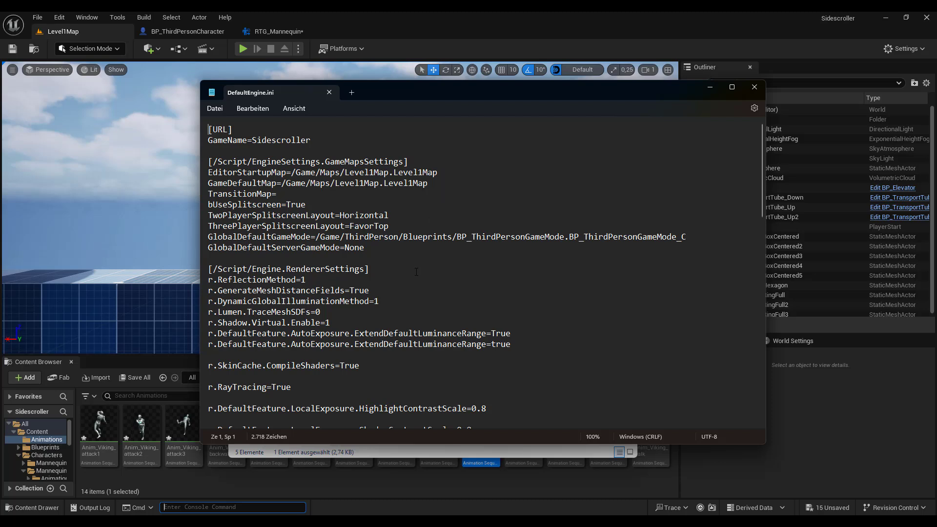
Add the line r.Streaming.PoolSize=4096 under [/Script/Engine.RendererSettings], just above the r.SkinCache.CompileShaders entry
scroll(416, 272, "down", 3)
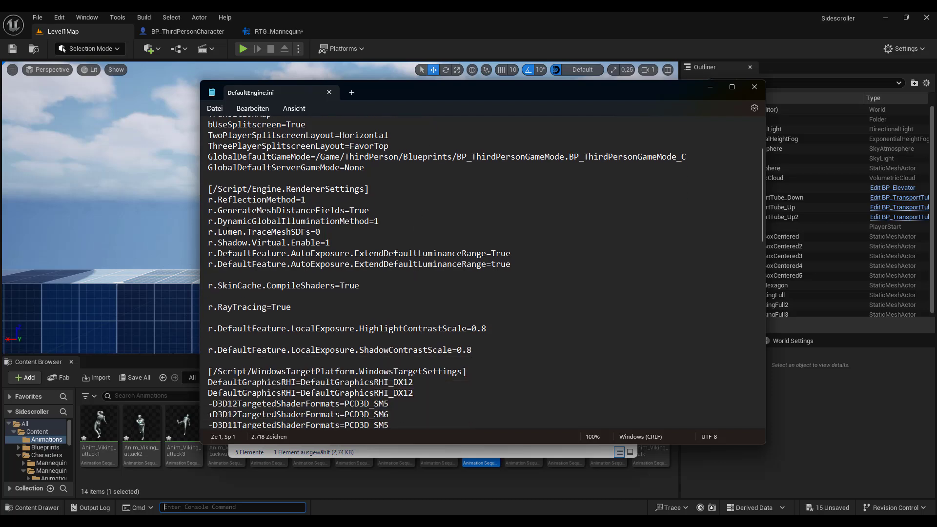
scroll(223, 232, "down", 2)
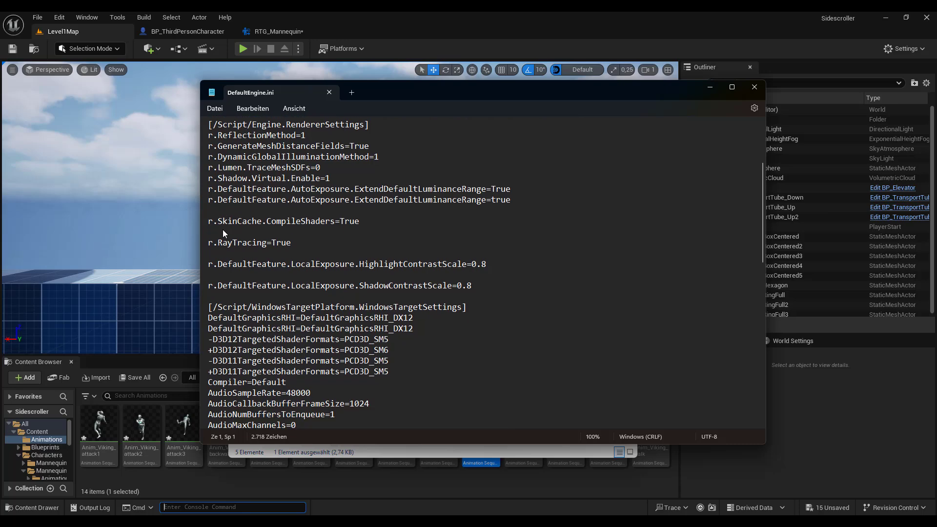
scroll(223, 230, "down", 1)
scroll(223, 232, "up", 5)
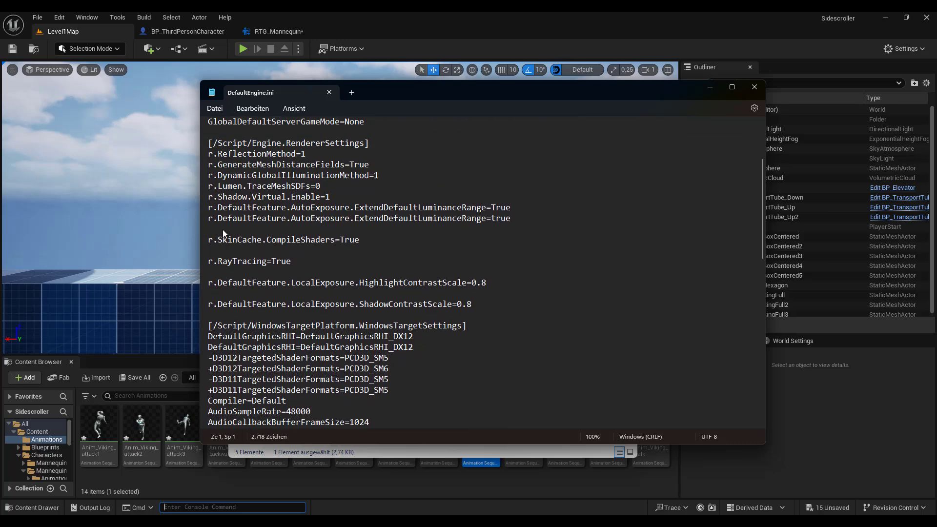
scroll(224, 233, "down", 5)
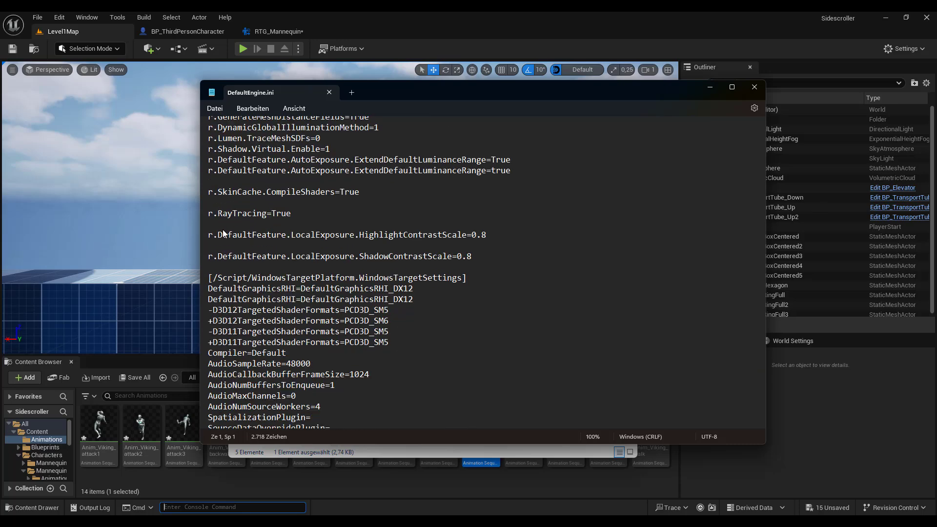
scroll(223, 233, "up", 4)
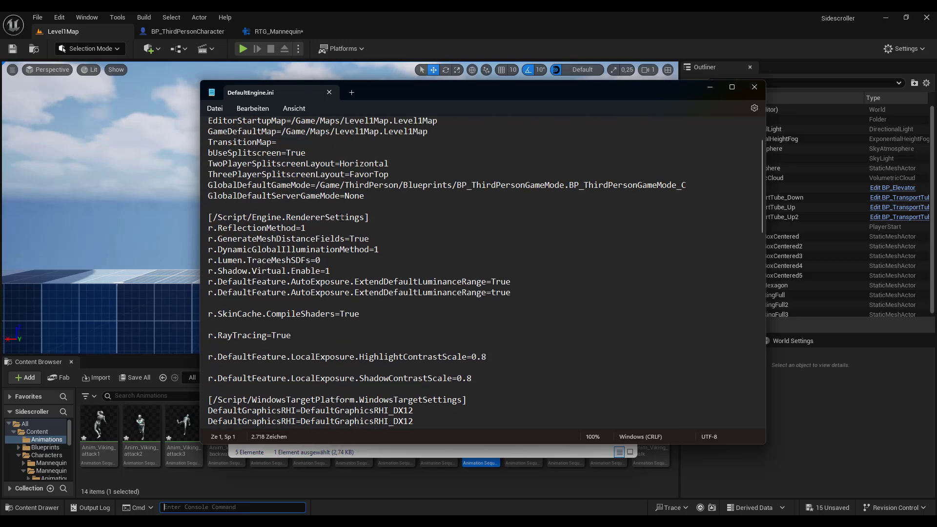
scroll(231, 268, "down", 1)
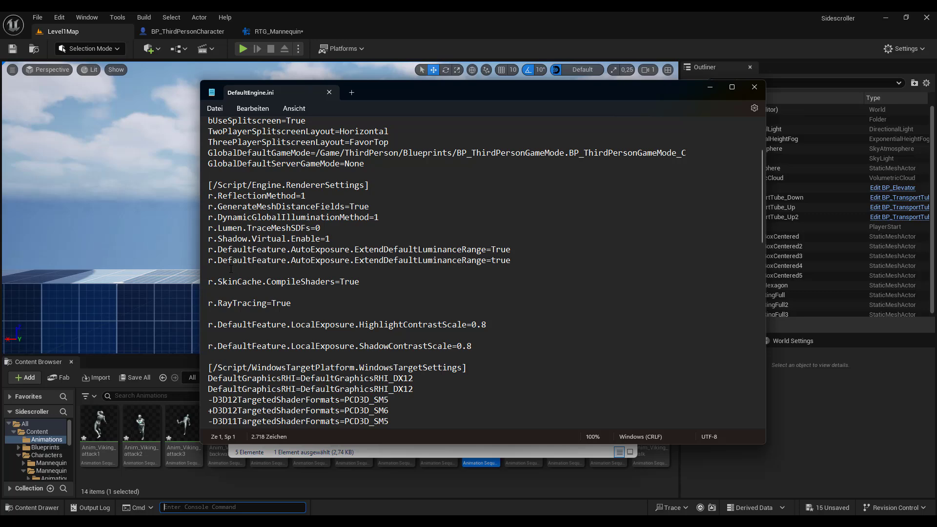
scroll(231, 268, "down", 3)
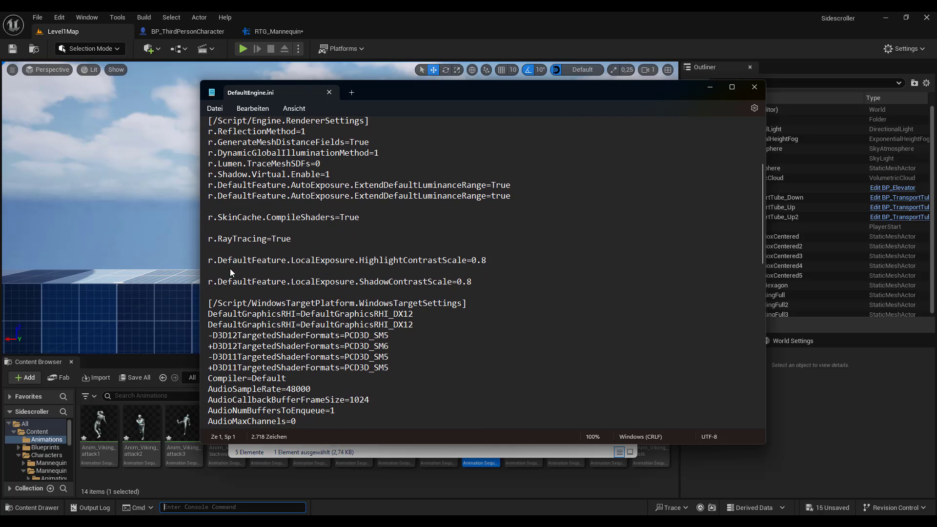
scroll(230, 272, "down", 4)
scroll(231, 272, "up", 5)
left_click(223, 205)
type("r.Streaming.PoolSize 4096")
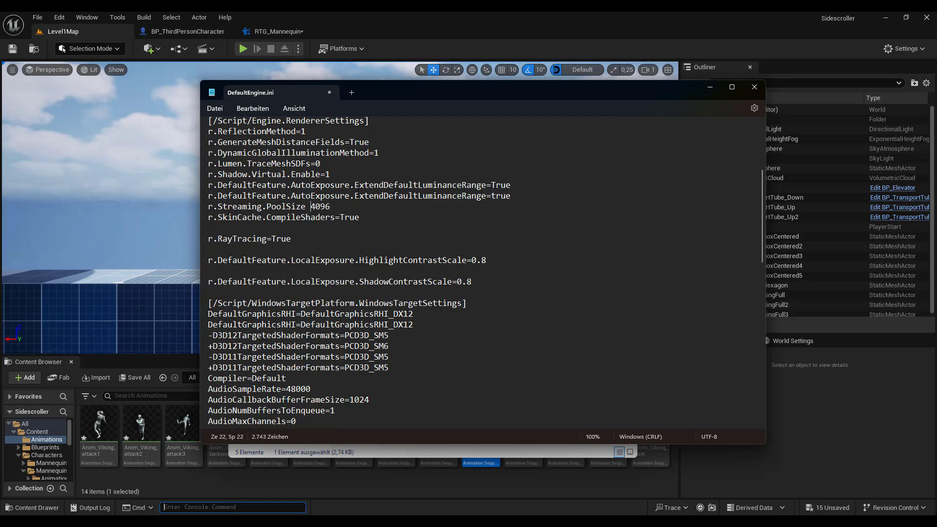
key("BackSpace")
type("=")
left_click(357, 207)
Save DefaultEngine.ini and close the text editor
left_click(213, 111)
left_click(224, 174)
left_click(755, 87)
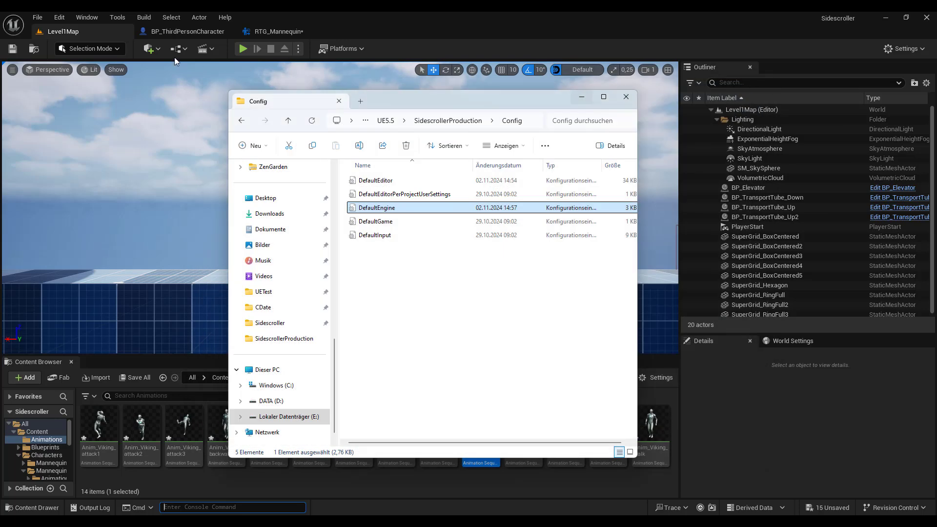
Restart the Sidescroller project from its project file, saving all modified assets on exit and restoring the previously open asset editors
left_click(12, 49)
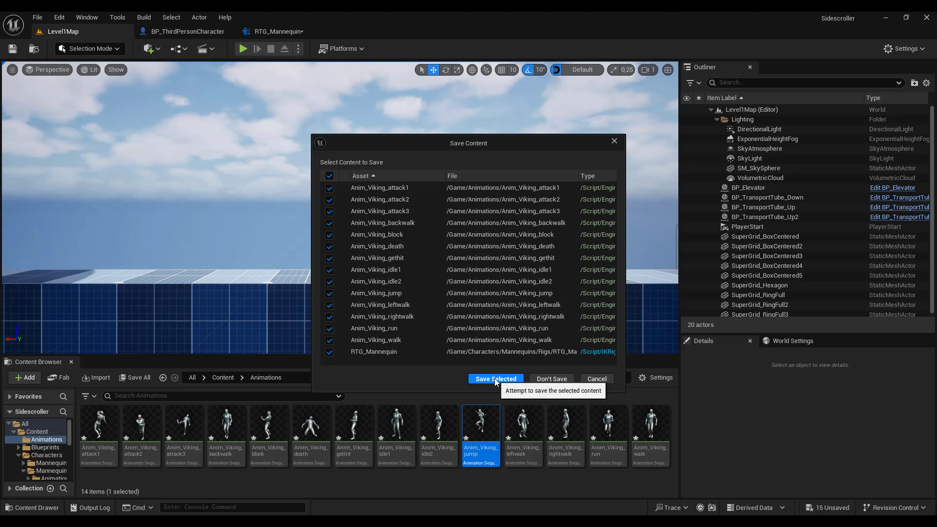
left_click(495, 380)
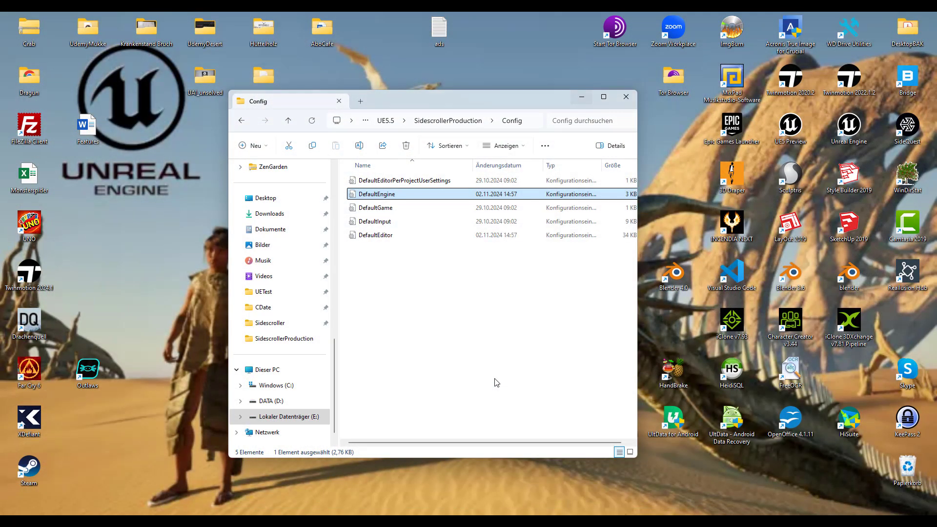
left_click(241, 120)
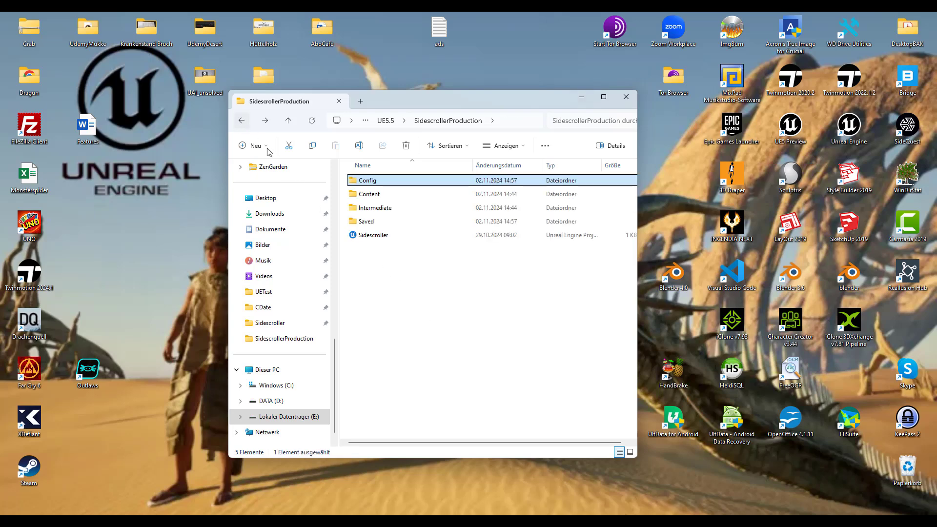
double_click(365, 236)
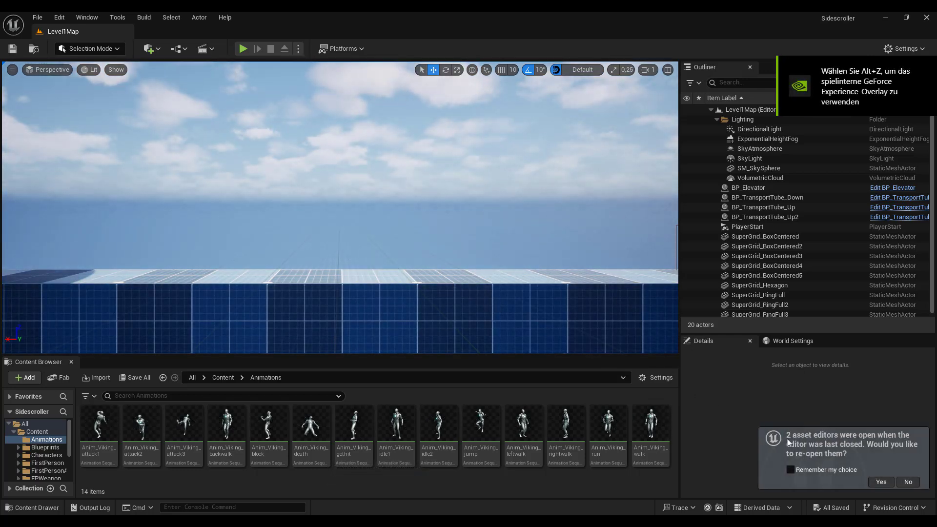
left_click(881, 482)
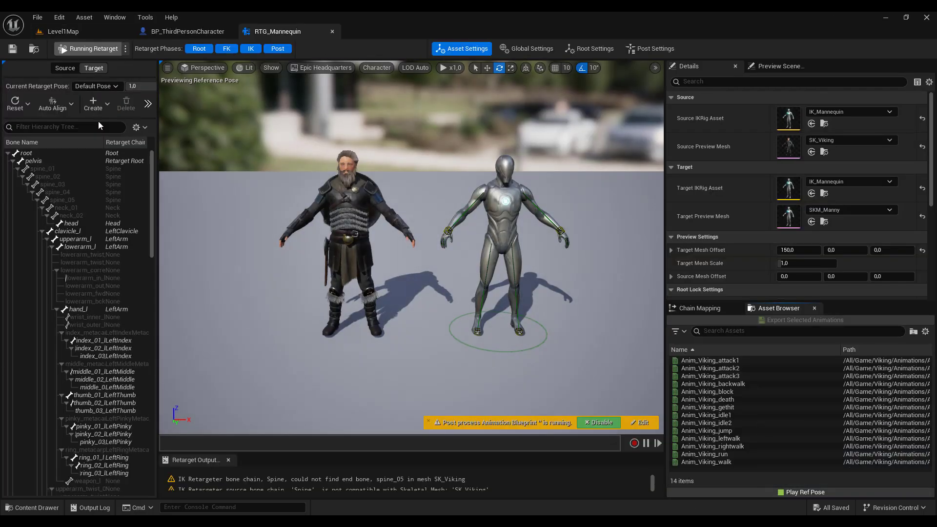
Check the streaming pool size setting by filtering the Output Log for "pools", and close the log
left_click(110, 17)
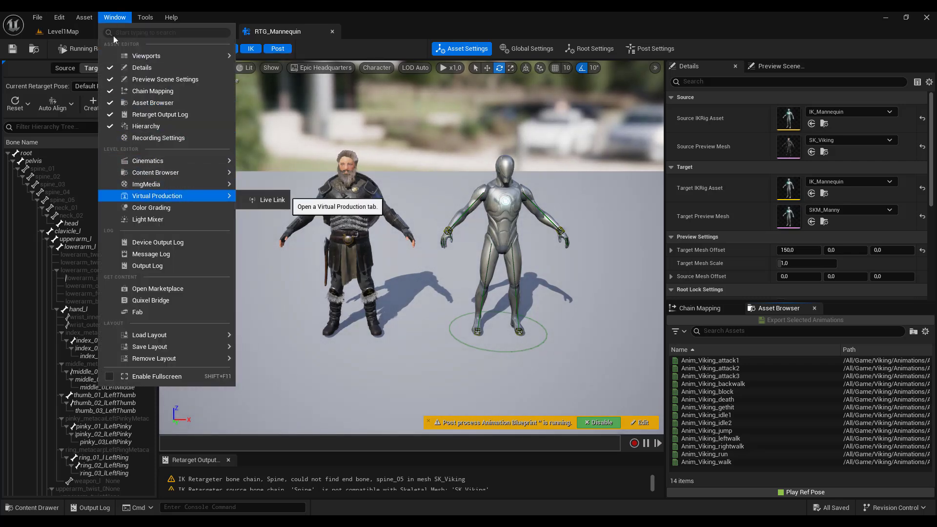
left_click(152, 265)
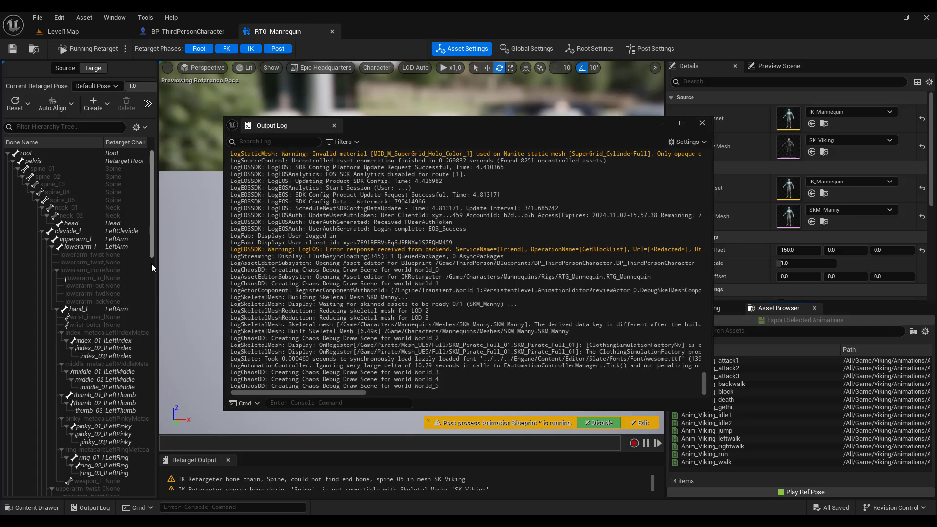
scroll(403, 286, "up", 3)
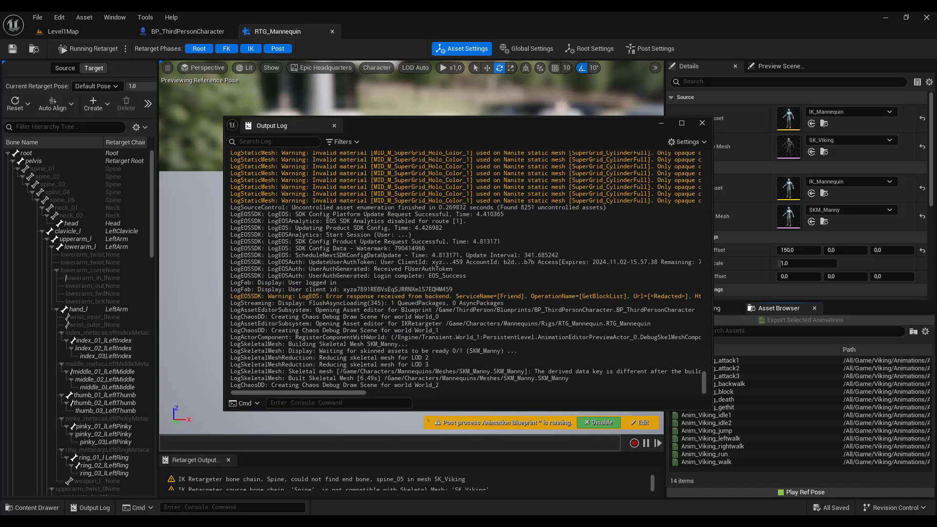
left_click(276, 143)
type("pools")
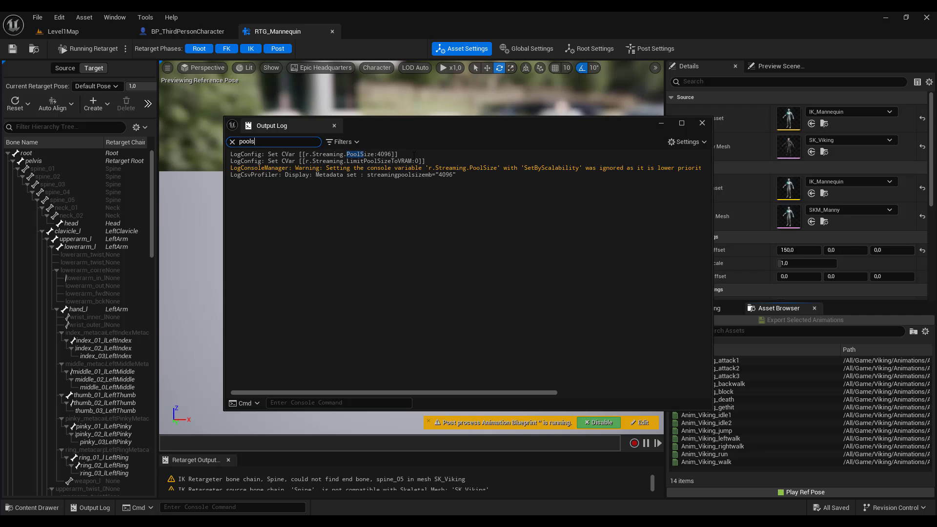
left_click(702, 124)
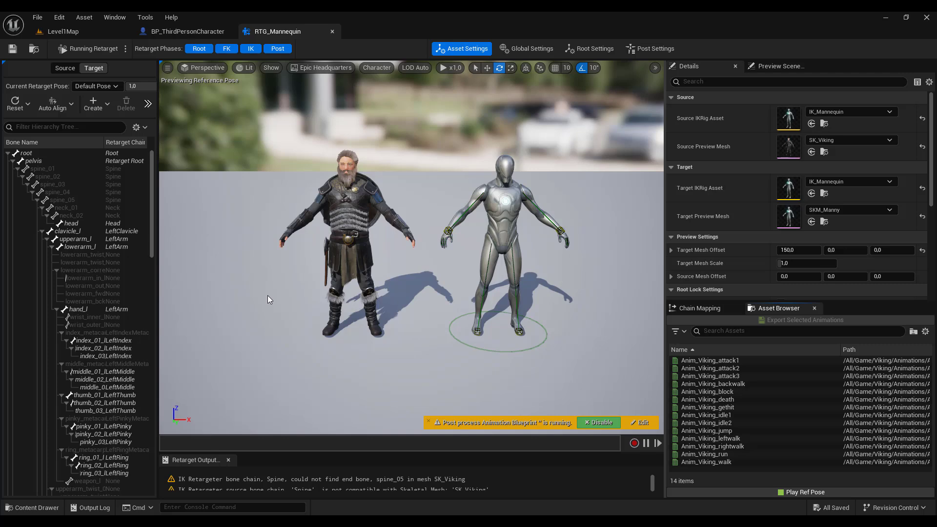
Close the RTG_Mannequin retargeter and save everything from Level1Map, with the Content folder shown
left_click(332, 31)
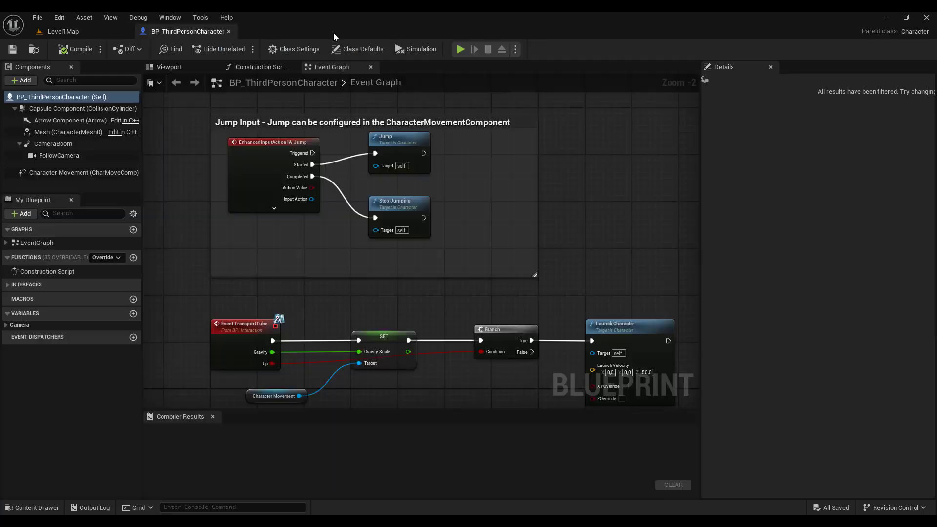
left_click(96, 31)
left_click(37, 17)
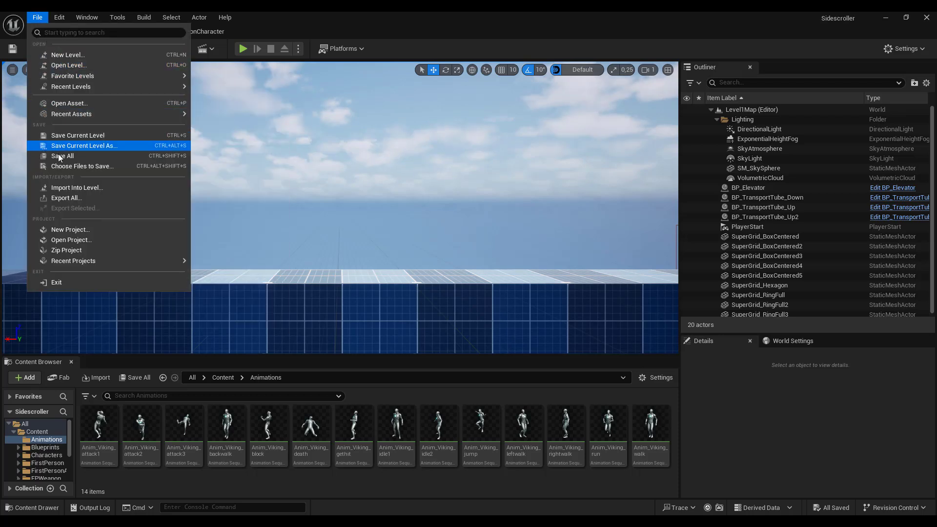
left_click(103, 153)
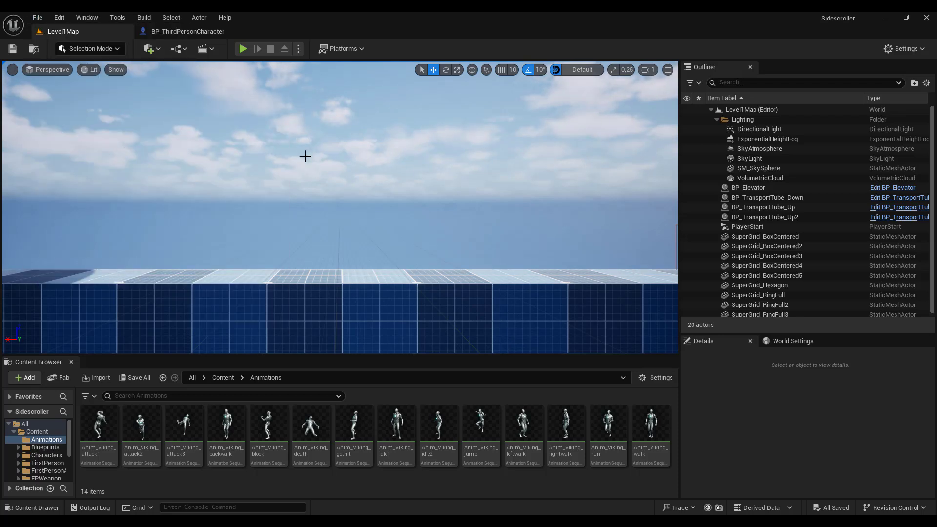
left_click(226, 378)
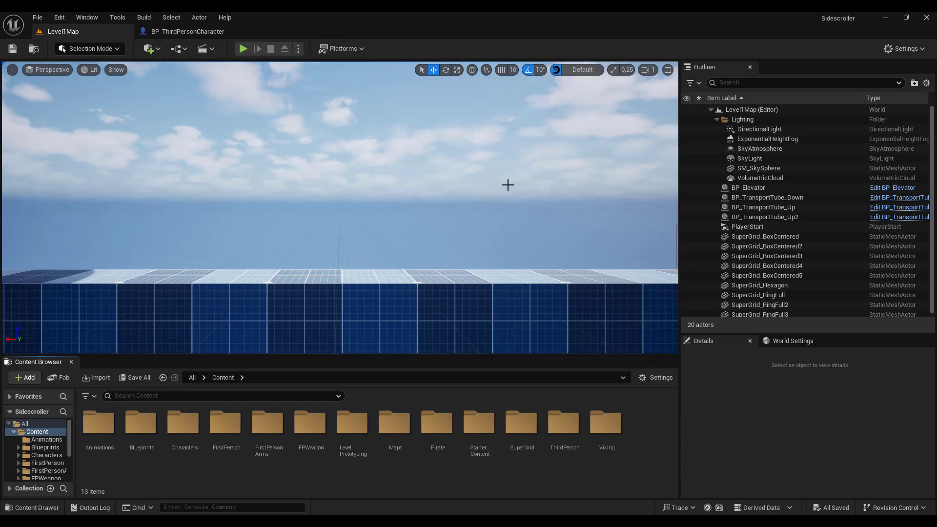
Examine the level's platforms and transport tubes by flying around the Level1Map viewport
key("s")
right_click_drag(508, 184, 508, 163)
key("w")
key("s")
key("a")
key("d")
key("w")
key("s")
key("s")
key("w")
key("s")
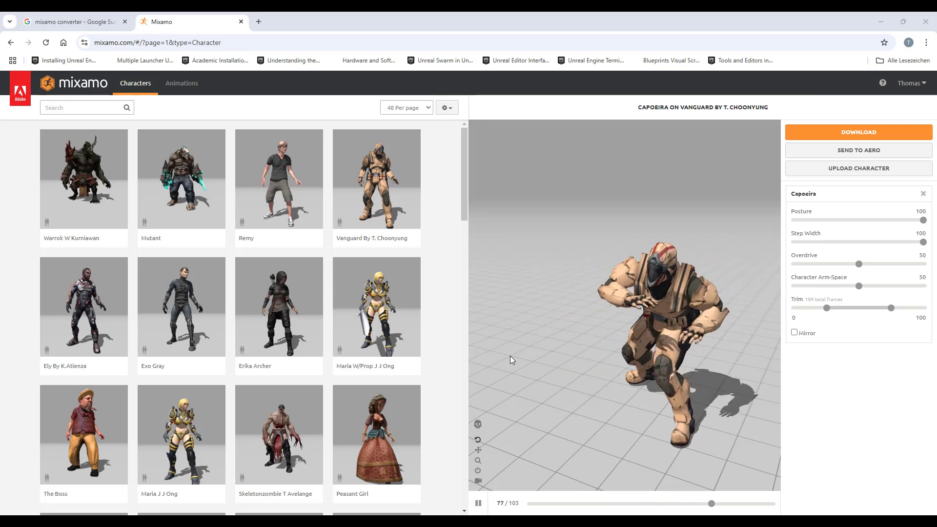
Switch to the browser's Mixamo Converter page and open the Mannequins folder inside the mixamo_converter folder
left_click(77, 24)
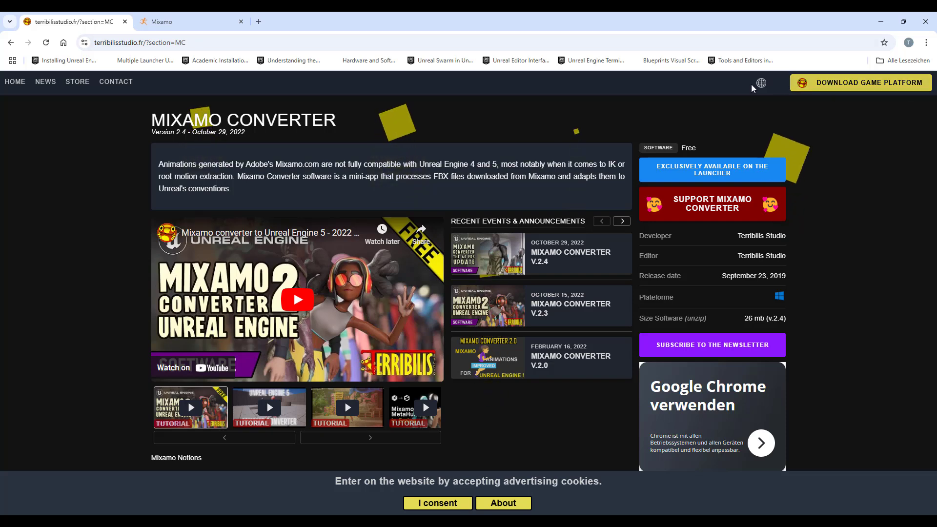
left_click_drag(492, 515, 431, 136)
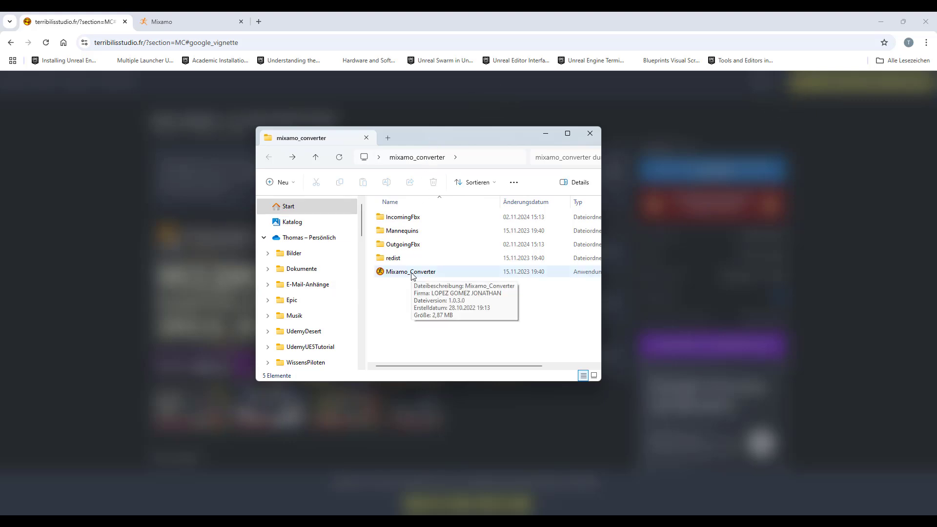
double_click(403, 233)
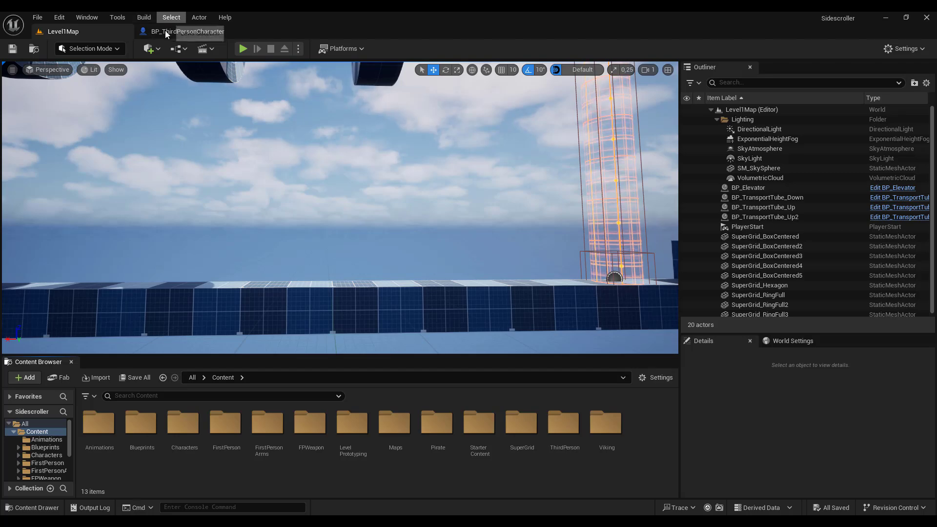
View the BP_ThirdPersonCharacter blueprint, and open the "Manny unreal engin 5" subfolder of the Mannequins folder in the file explorer
left_click(165, 31)
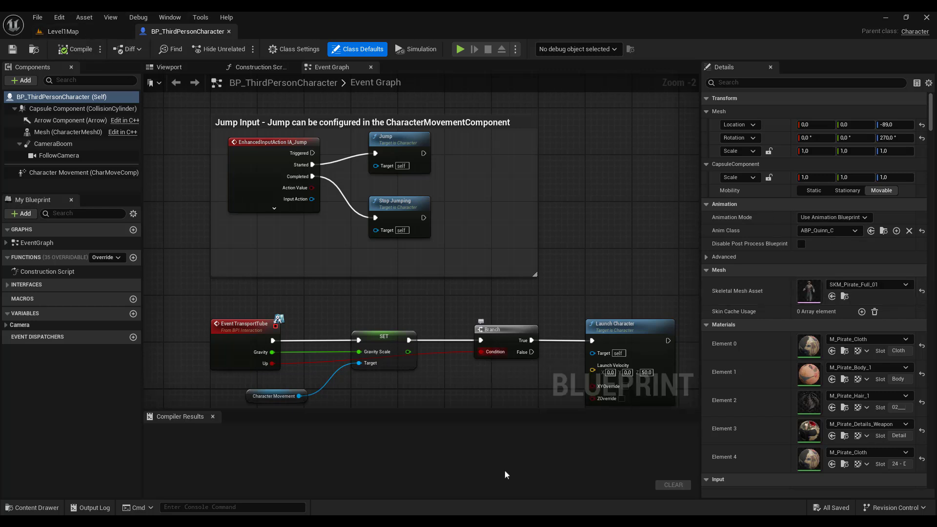
mouse_move(555, 520)
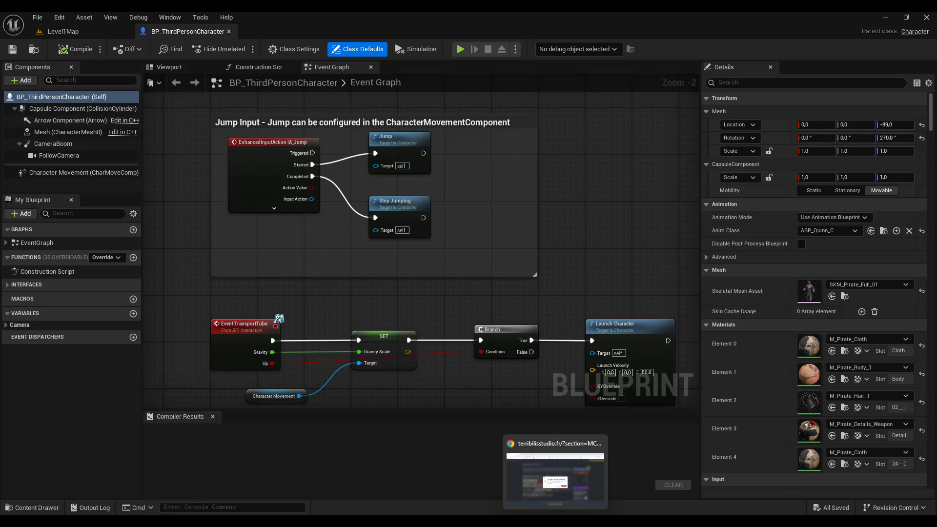
mouse_move(490, 520)
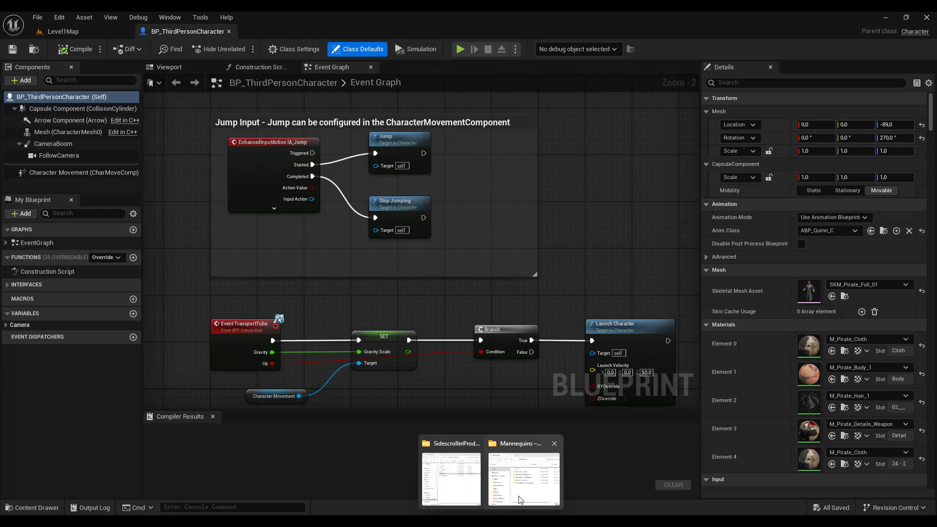
left_click(520, 499)
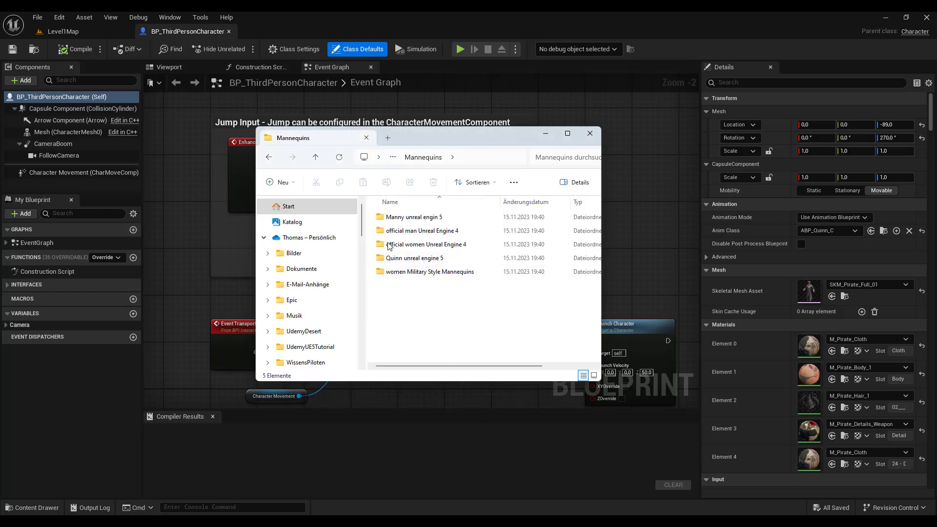
double_click(399, 217)
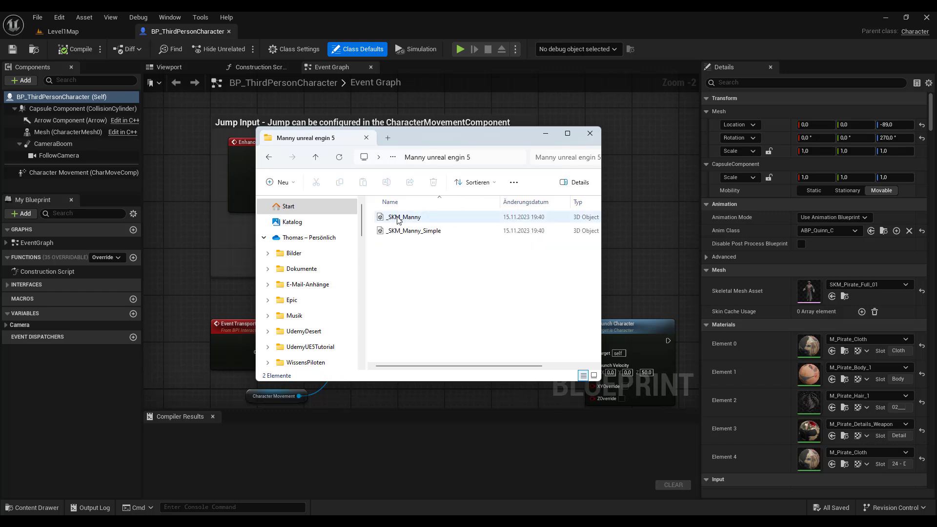
left_click_drag(447, 139, 279, 131)
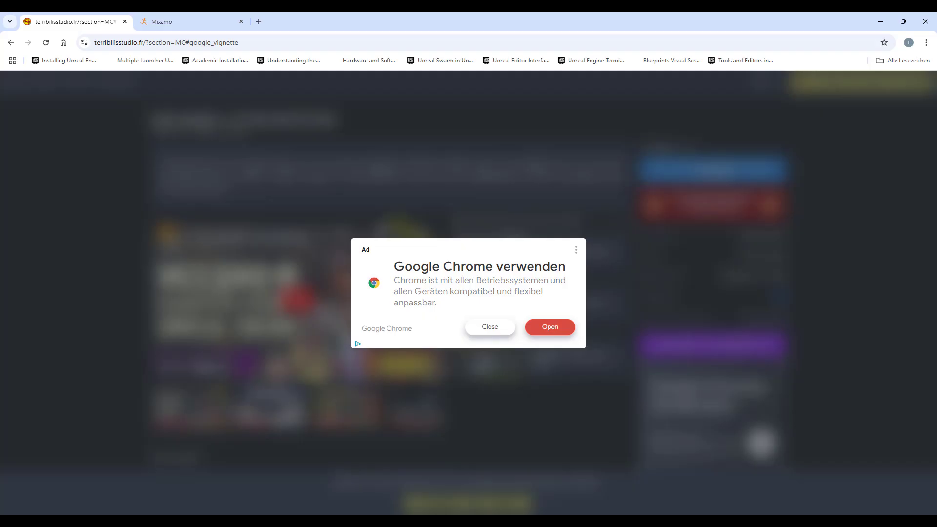
Dismiss the advertisement on the Mixamo Converter page and close that page, keeping only Mixamo open
left_click(492, 329)
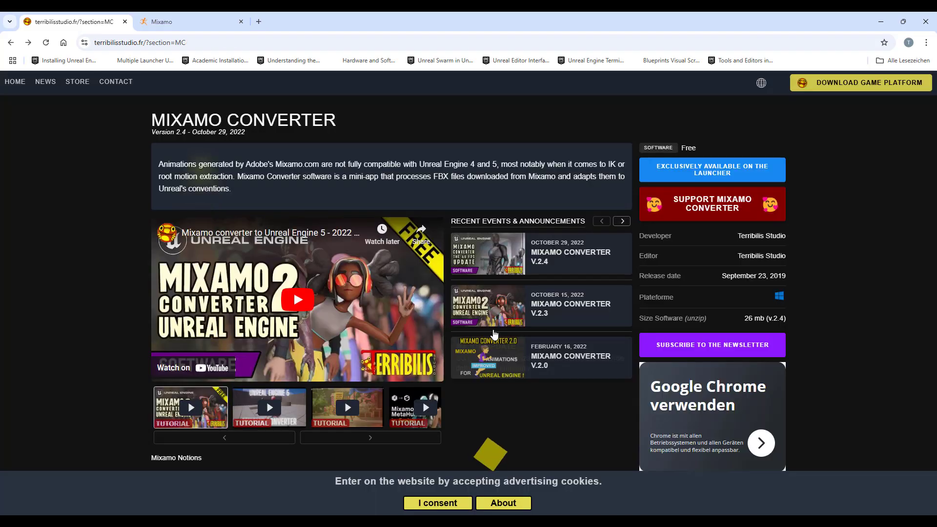
left_click(170, 21)
left_click(125, 22)
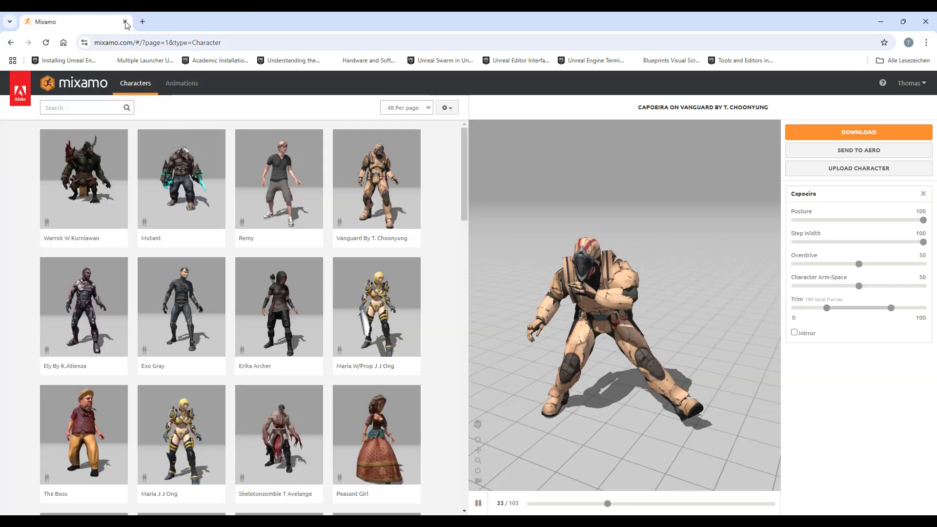
Upload the _SKM_Manny_Simple file from the Manny folder to Mixamo as a character and accept the Auto-Rigger result
left_click(873, 171)
left_click(490, 521)
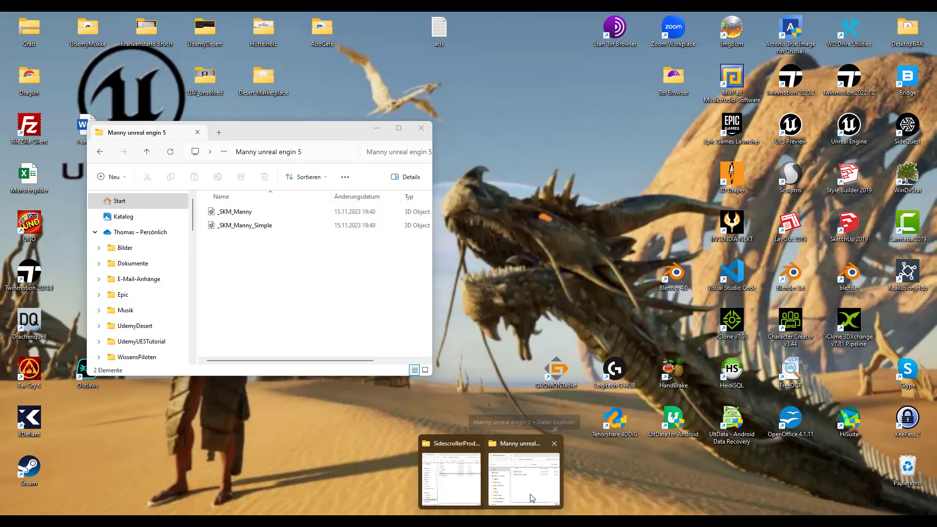
left_click(530, 495)
left_click_drag(259, 135, 724, 122)
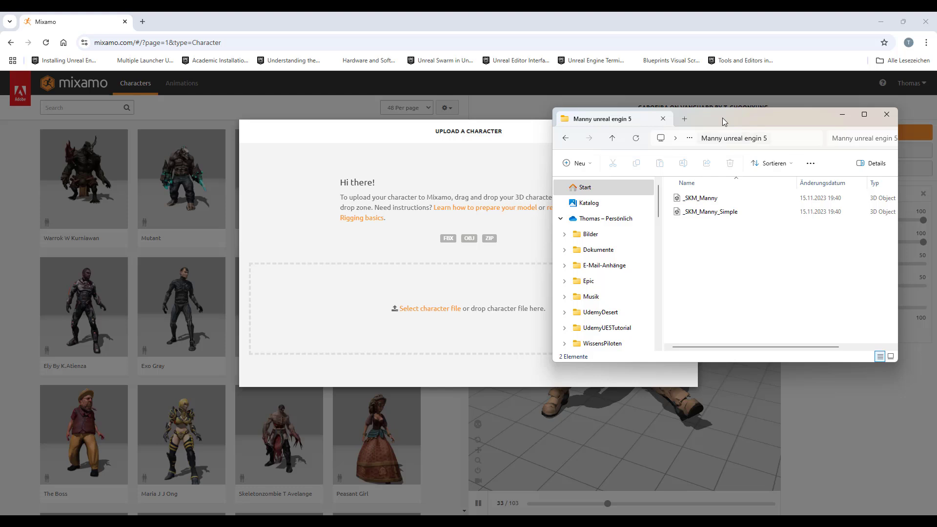
left_click(705, 197)
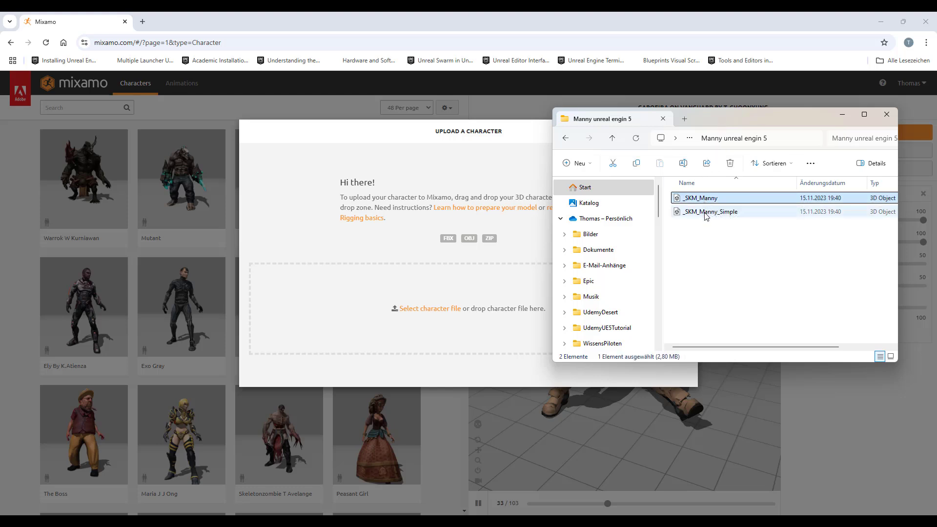
left_click_drag(704, 216, 403, 306)
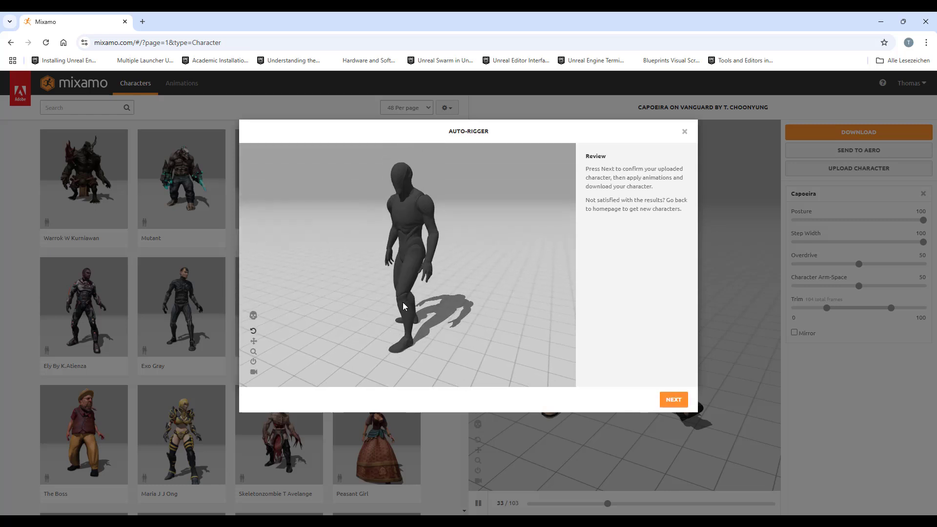
left_click(668, 399)
left_click(673, 400)
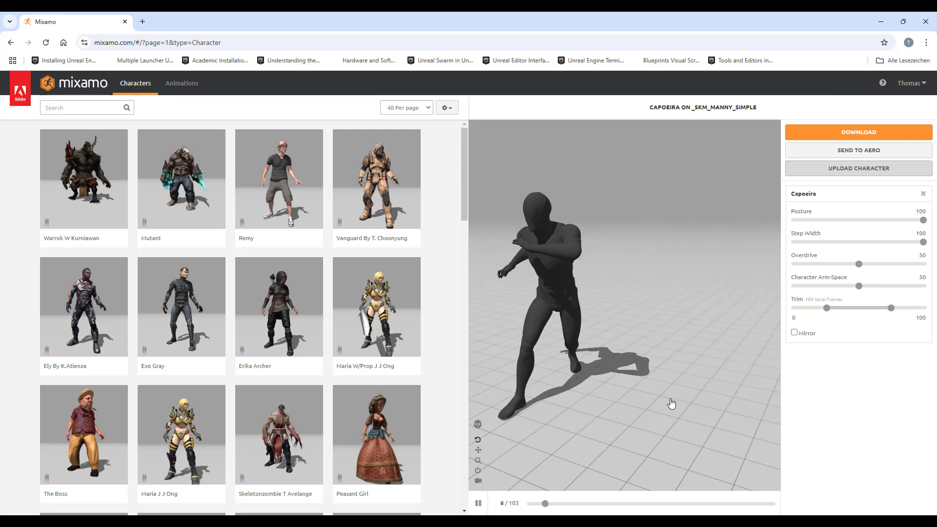
Search the Mixamo animations for "crouch" and apply the Crouch Idle shown on the hooded figure to the uploaded character
left_click(182, 83)
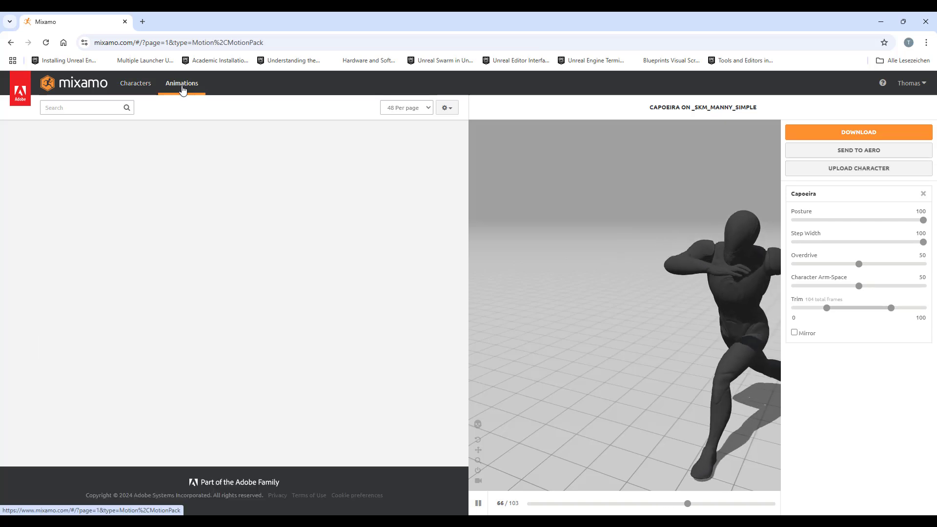
left_click(81, 108)
type("c")
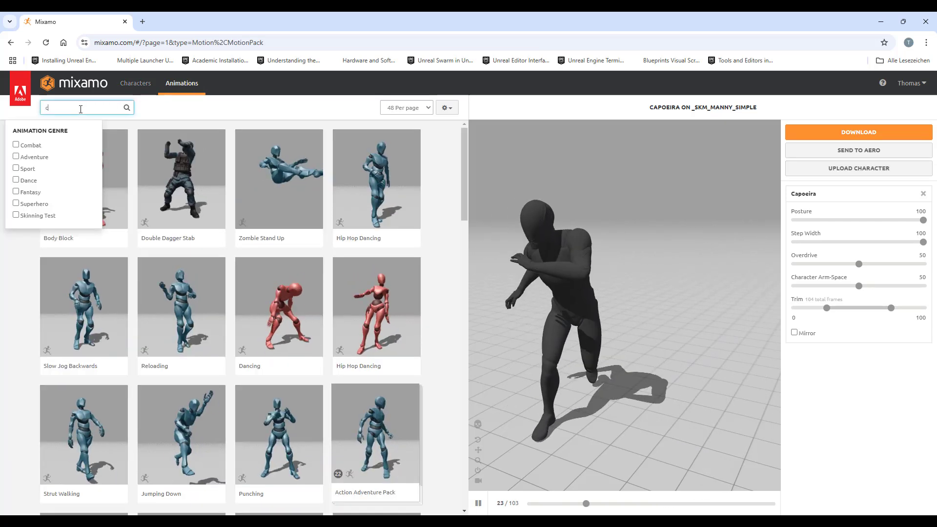
type("rouch")
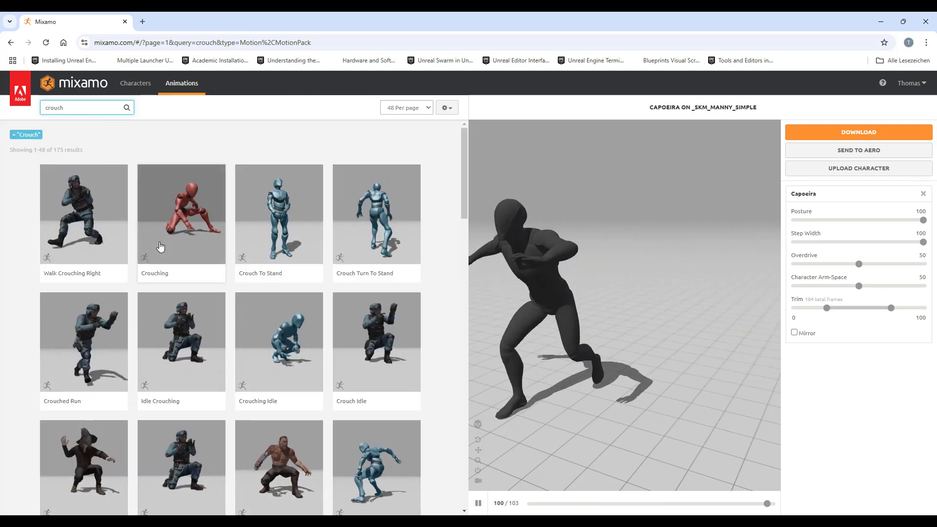
scroll(160, 246, "down", 1)
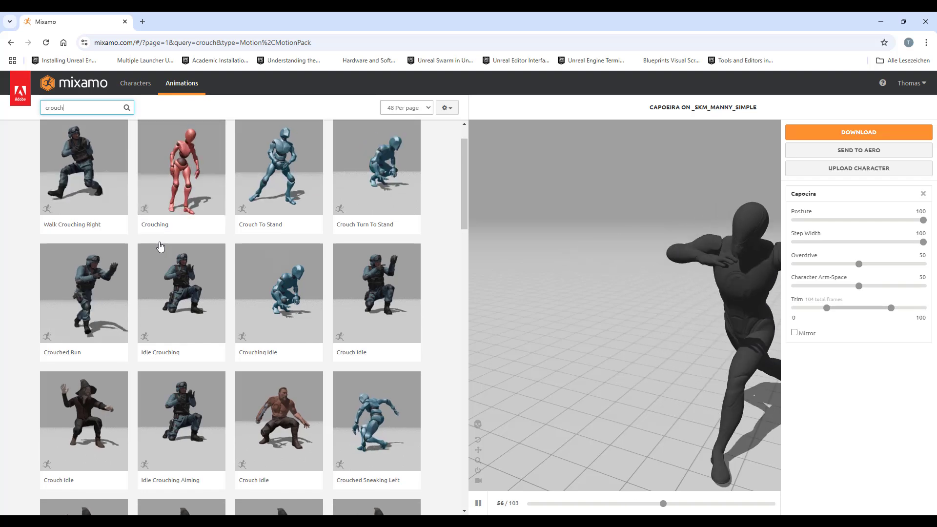
scroll(179, 302, "down", 1)
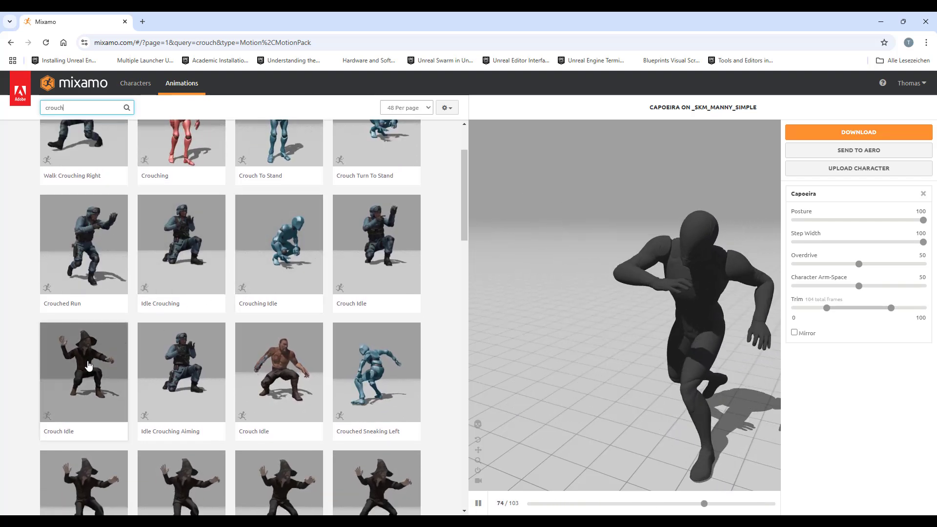
left_click(88, 365)
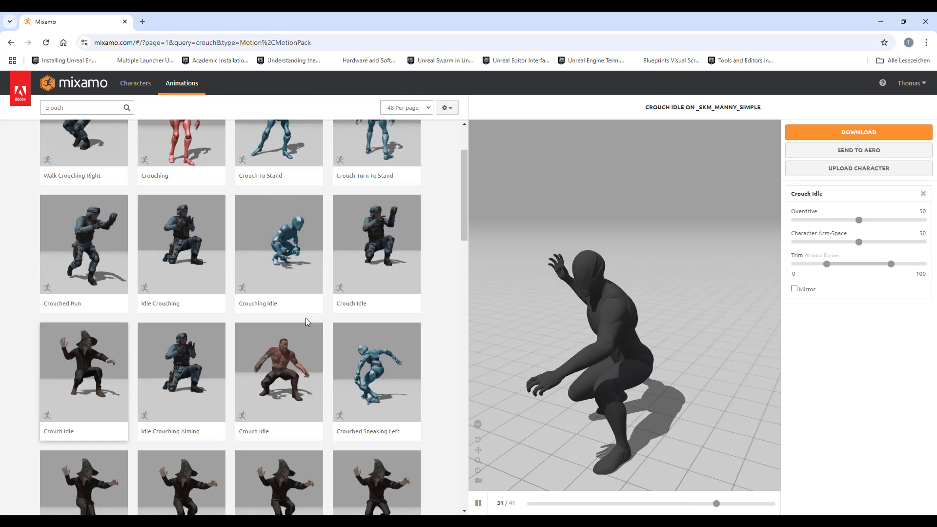
Download the Crouch Idle animation as FBX Binary without skin, at 30 frames per second and without keyframe reduction
left_click(849, 131)
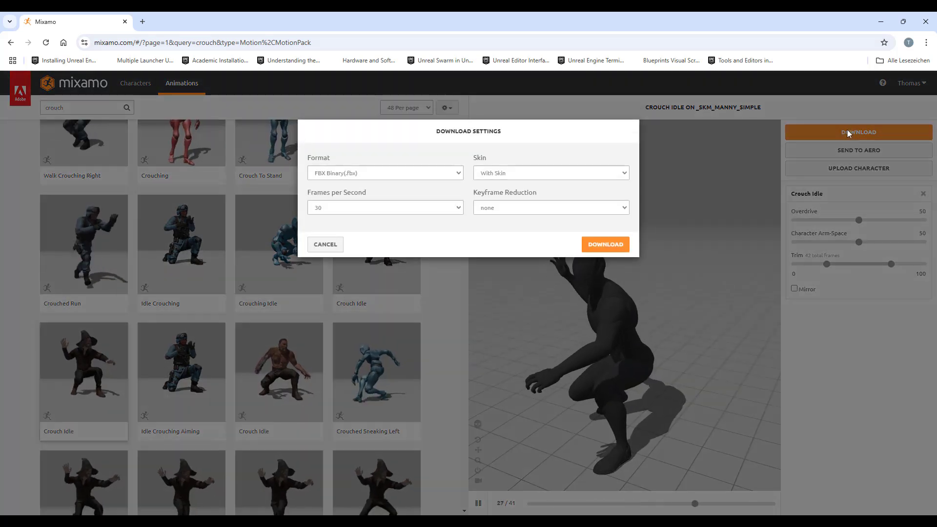
left_click(535, 175)
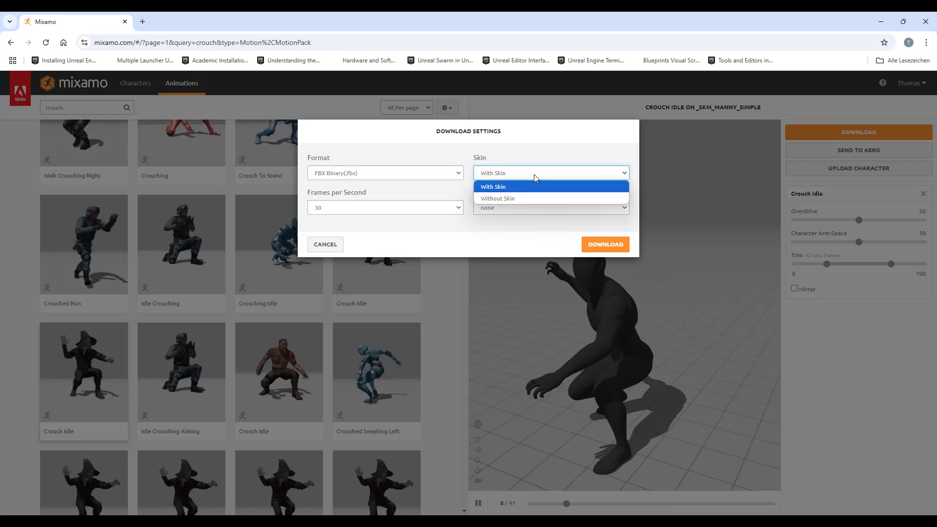
key("Down")
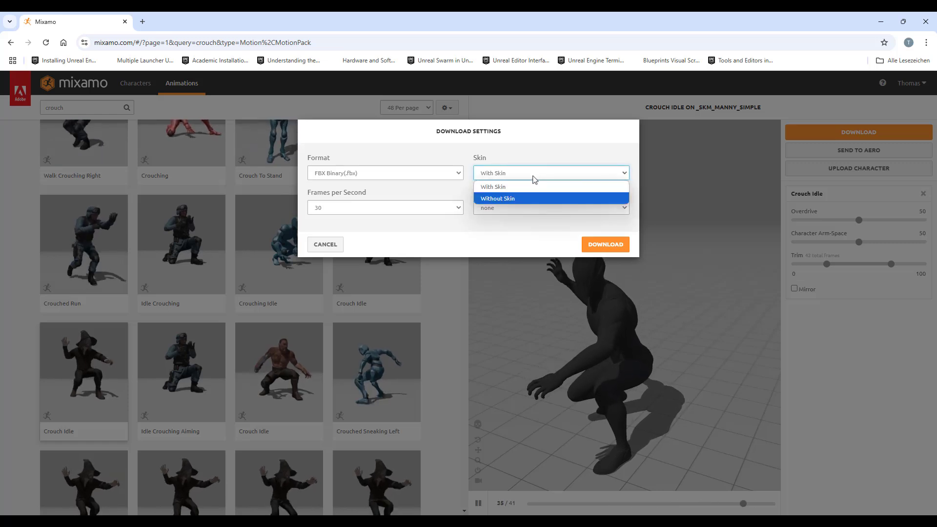
left_click(507, 198)
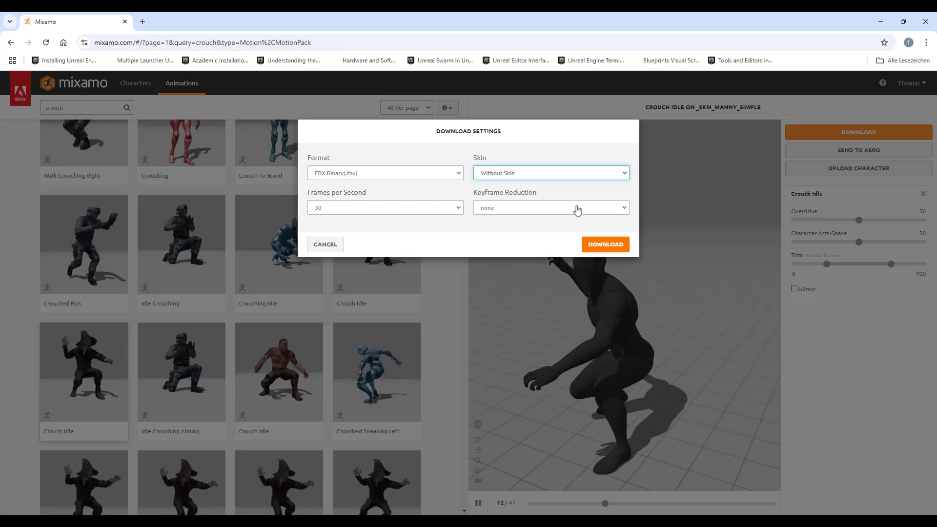
left_click(605, 245)
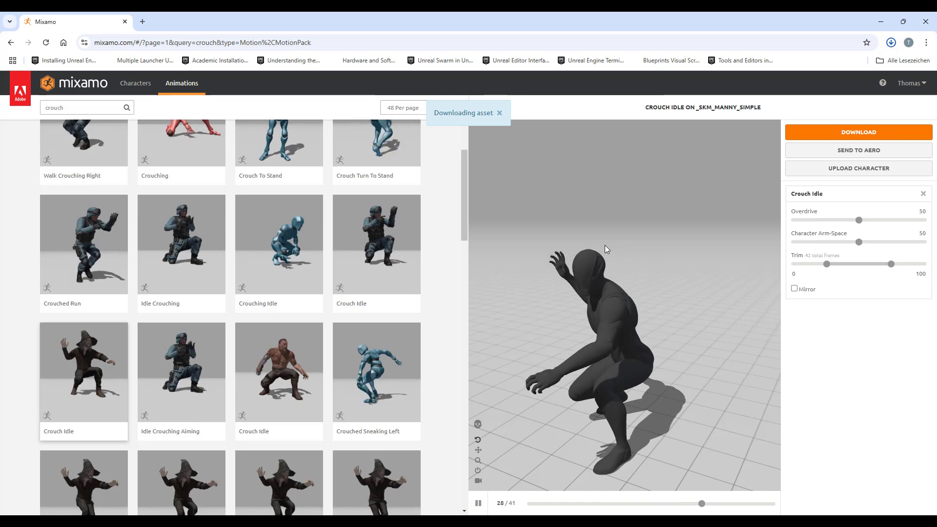
Refine the Mixamo animation search to "crouch walk" and close the animation genre suggestions
left_click(76, 108)
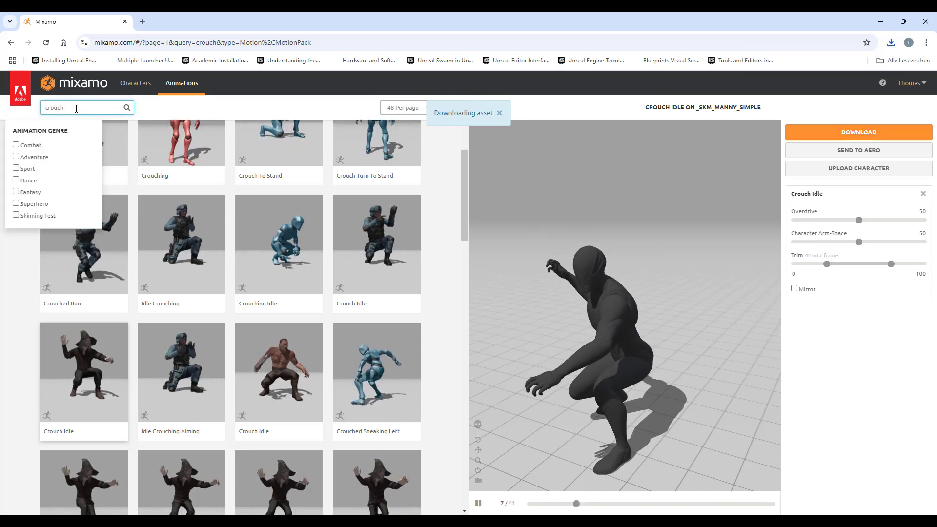
type("walk")
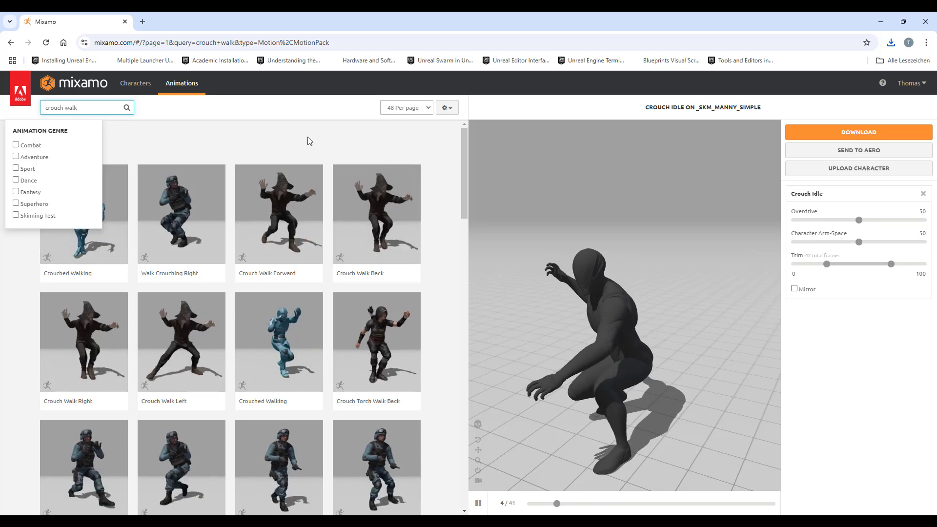
left_click(307, 141)
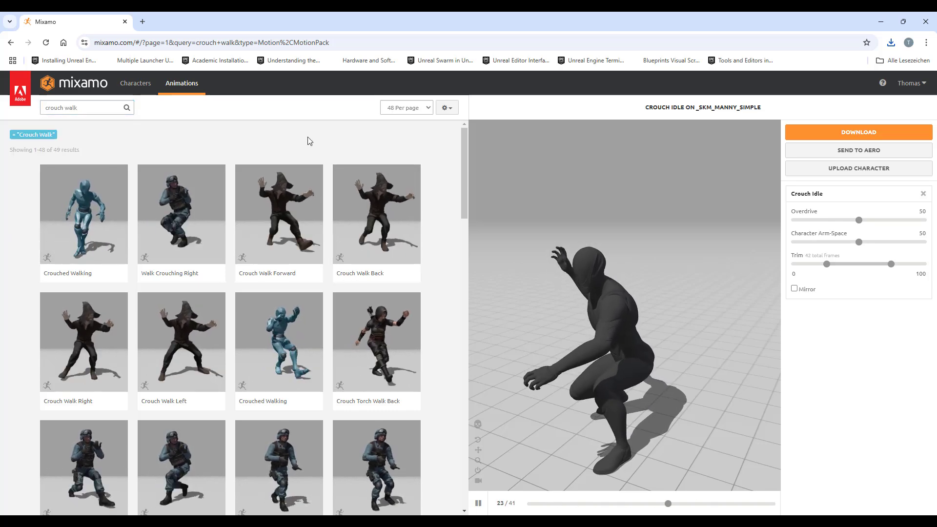
Look through the crouch walk animation previews for a forward walk that suits the crouch idle pose
scroll(307, 141, "down", 2)
scroll(308, 142, "down", 1)
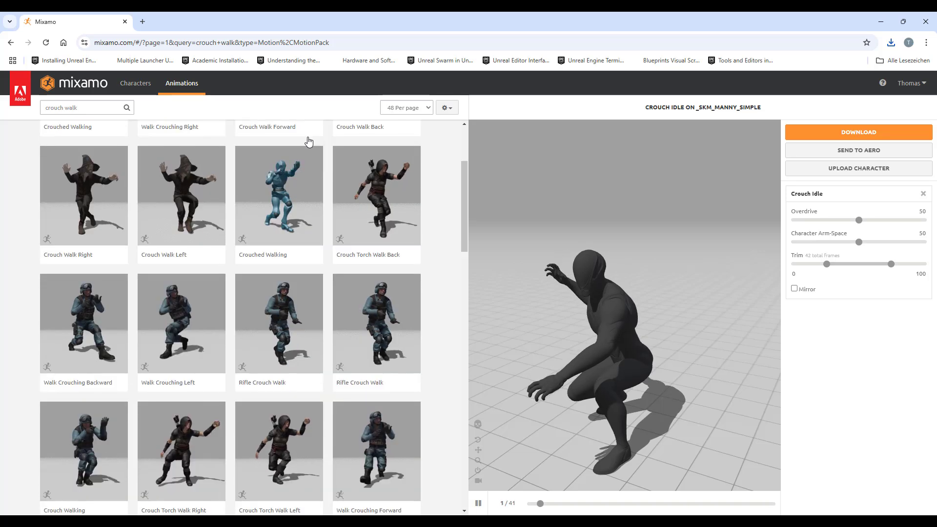
scroll(308, 142, "down", 2)
scroll(308, 141, "down", 1)
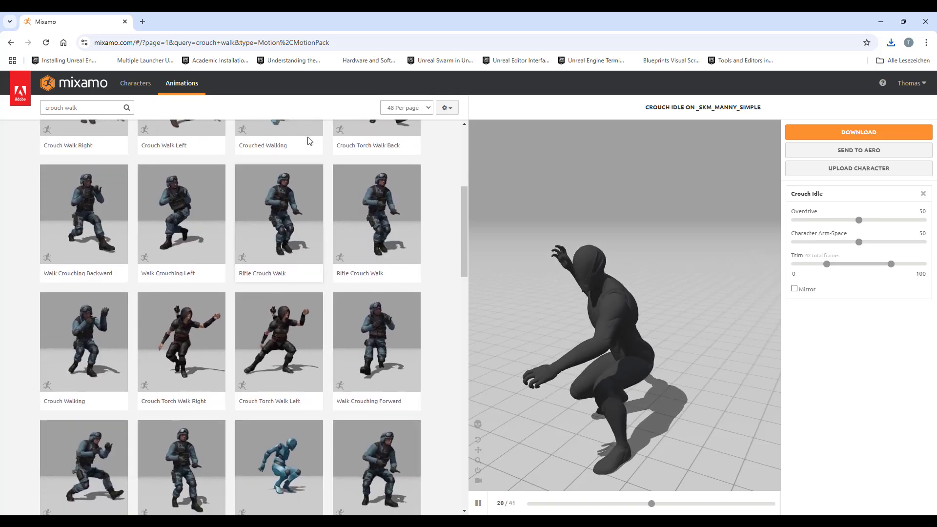
scroll(308, 141, "down", 2)
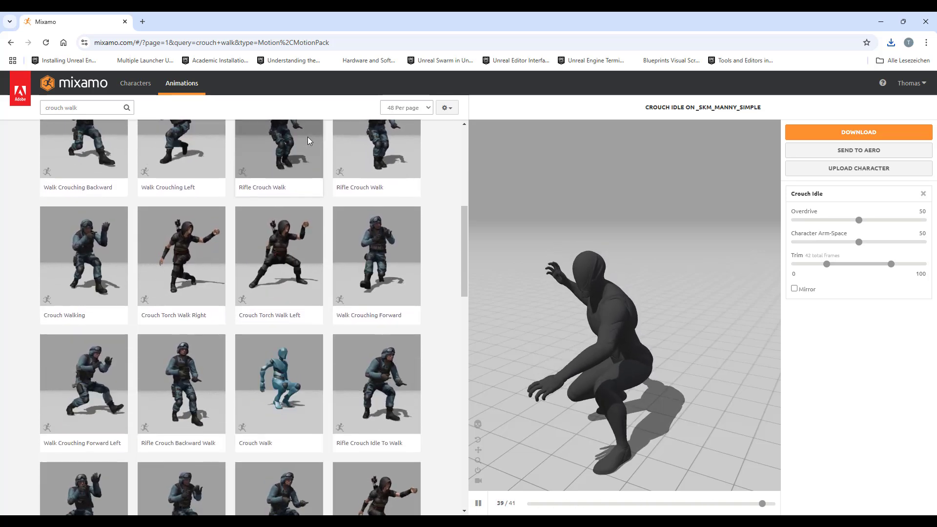
scroll(308, 141, "down", 3)
scroll(307, 141, "up", 8)
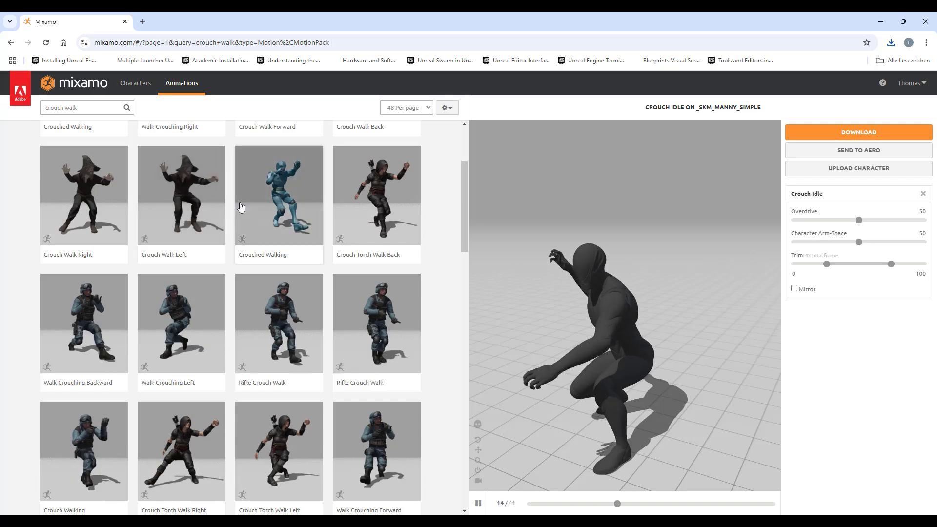
scroll(240, 207, "down", 4)
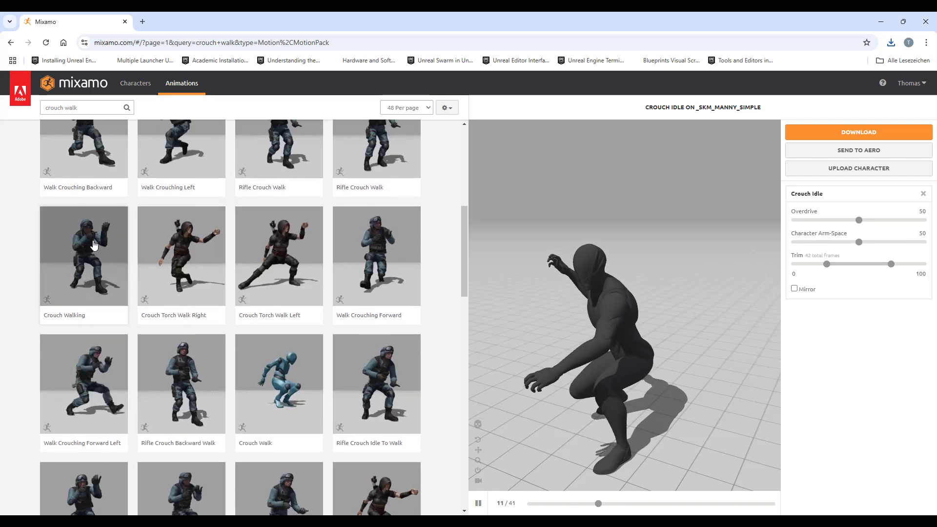
scroll(93, 241, "down", 1)
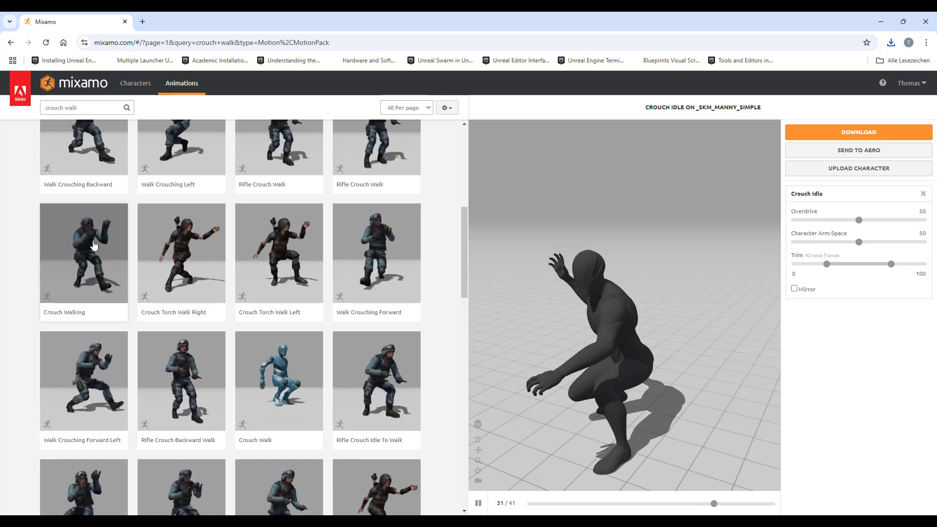
scroll(94, 245, "down", 3)
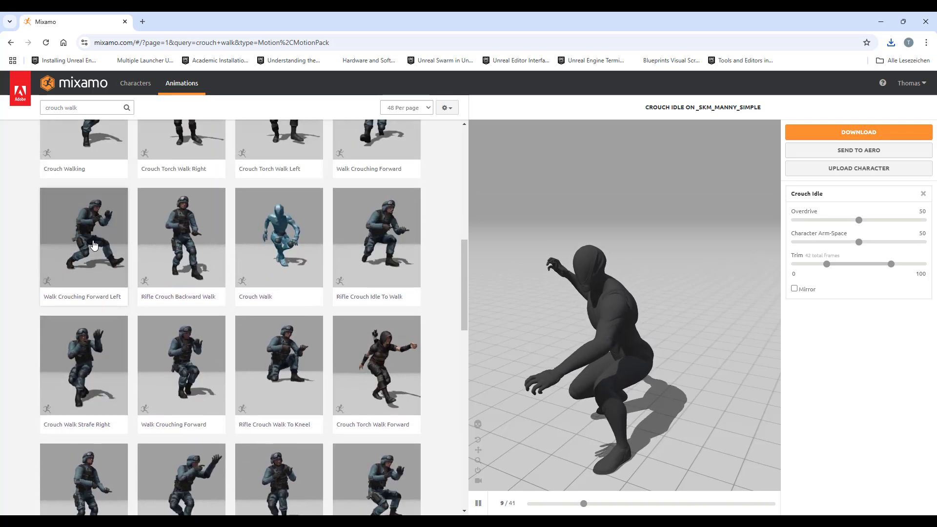
Apply the Crouch Walk Forward animation from the crouch walk results to the character and enable In Place
scroll(94, 245, "down", 6)
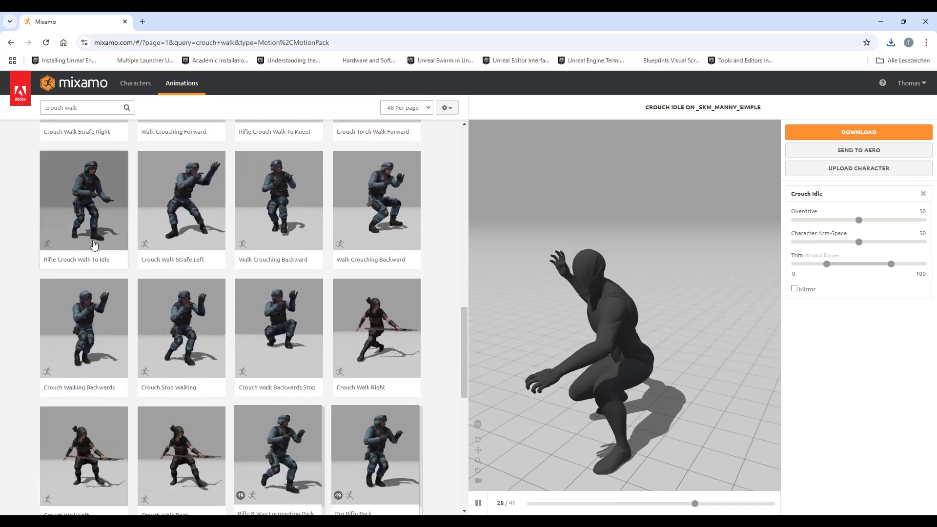
scroll(94, 245, "down", 1)
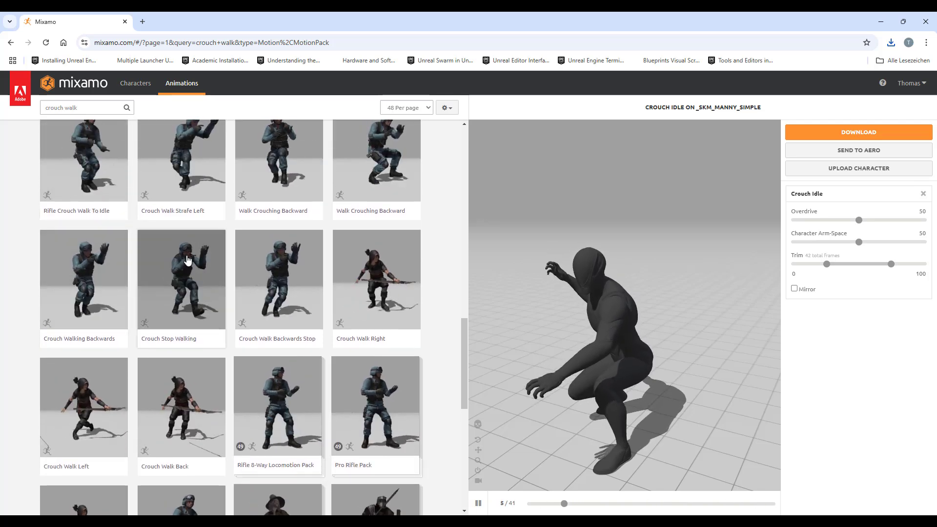
scroll(188, 260, "down", 5)
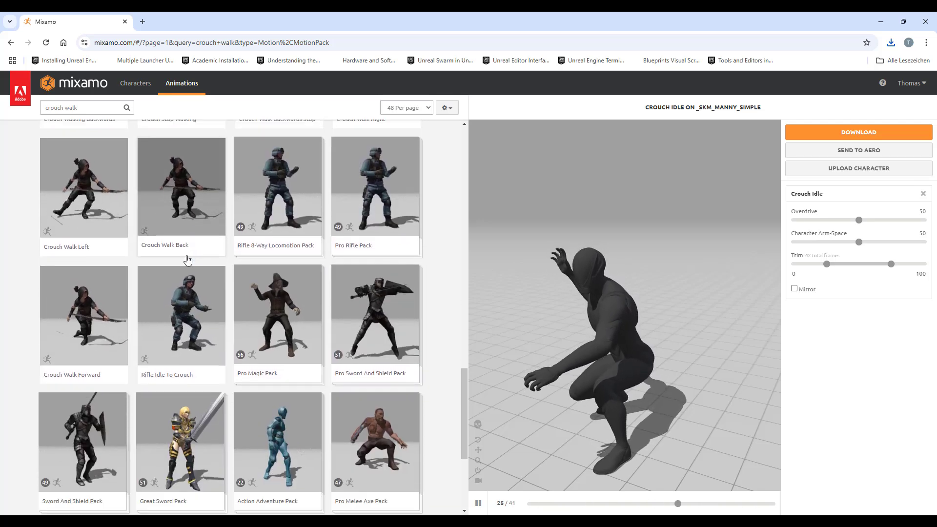
scroll(188, 260, "down", 1)
left_click(88, 279)
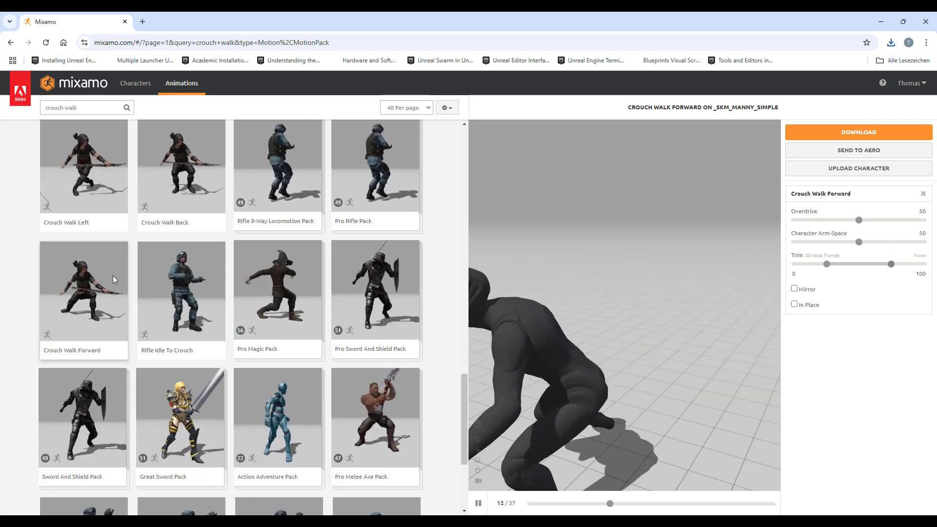
left_click(794, 304)
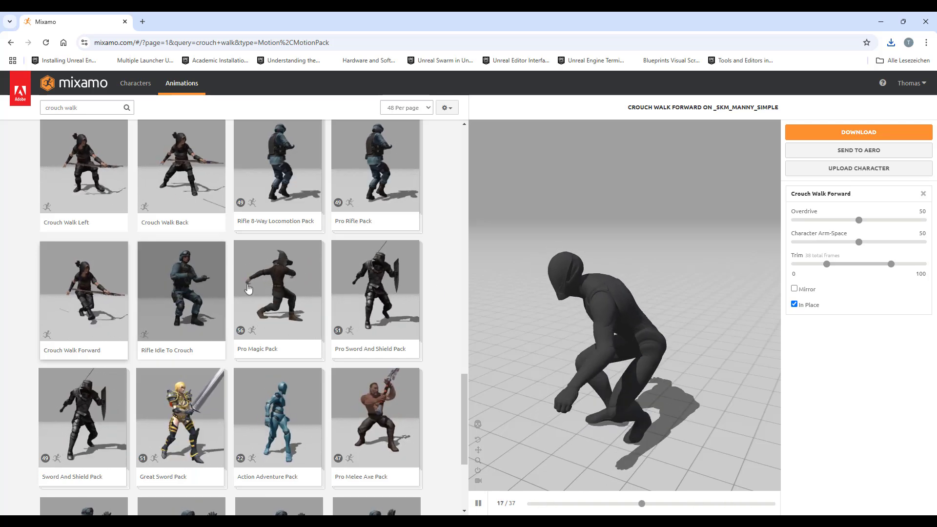
Download the Crouch Walk Forward animation as FBX Binary without skin, at 30 frames per second and no keyframe reduction
scroll(244, 289, "down", 2)
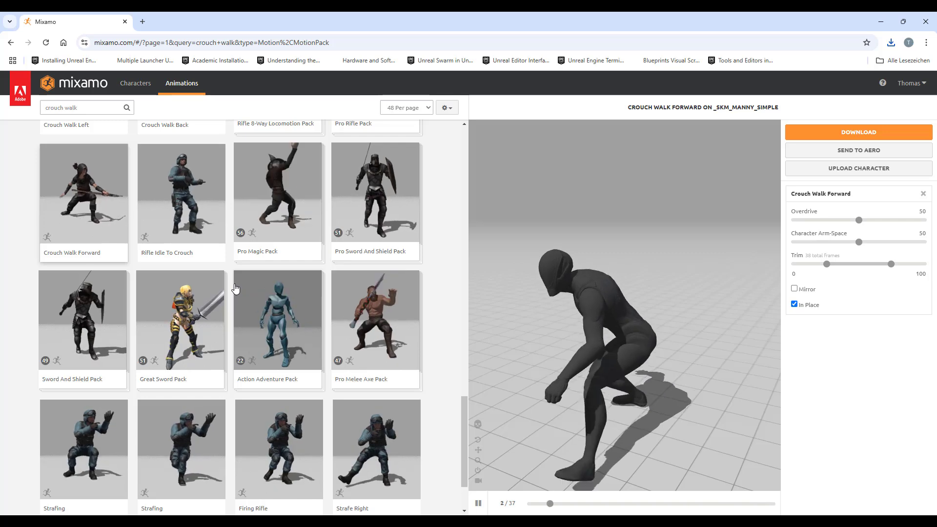
scroll(235, 288, "up", 3)
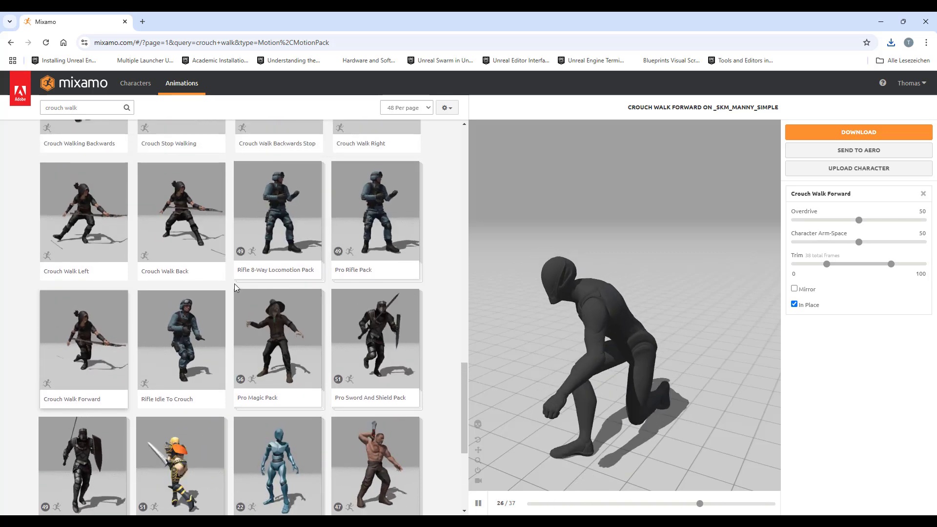
scroll(234, 288, "up", 2)
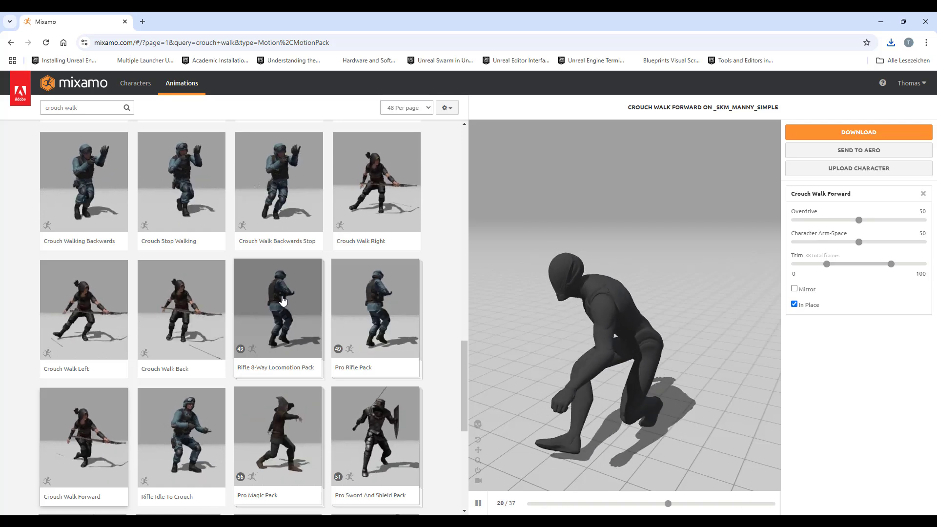
left_click(853, 134)
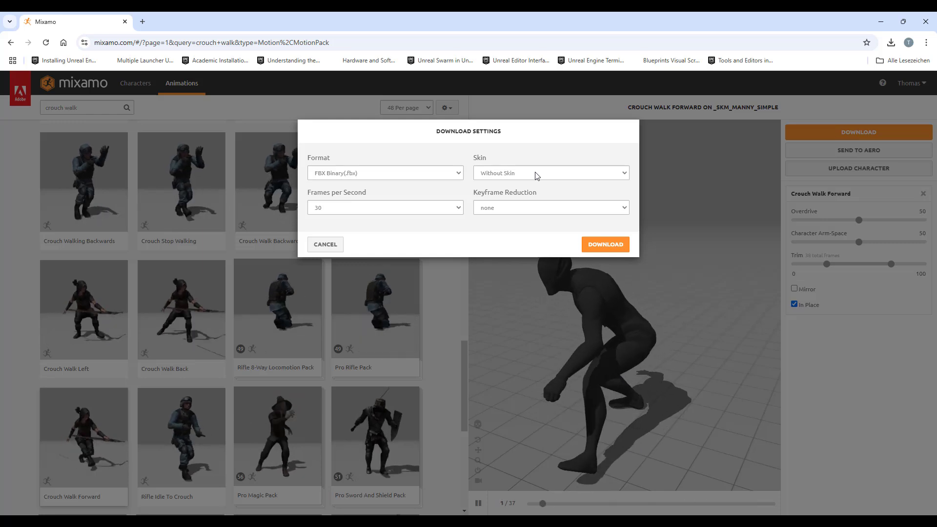
left_click(605, 245)
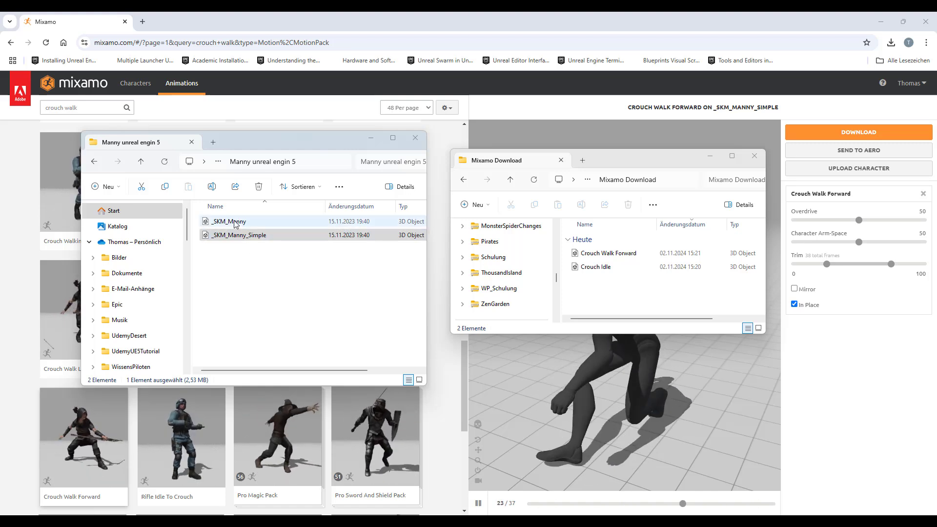
Move Crouch Walk Forward and Crouch Idle from the Mixamo Download folder into the mixamo_converter's IncomingFbx folder
left_click(93, 161)
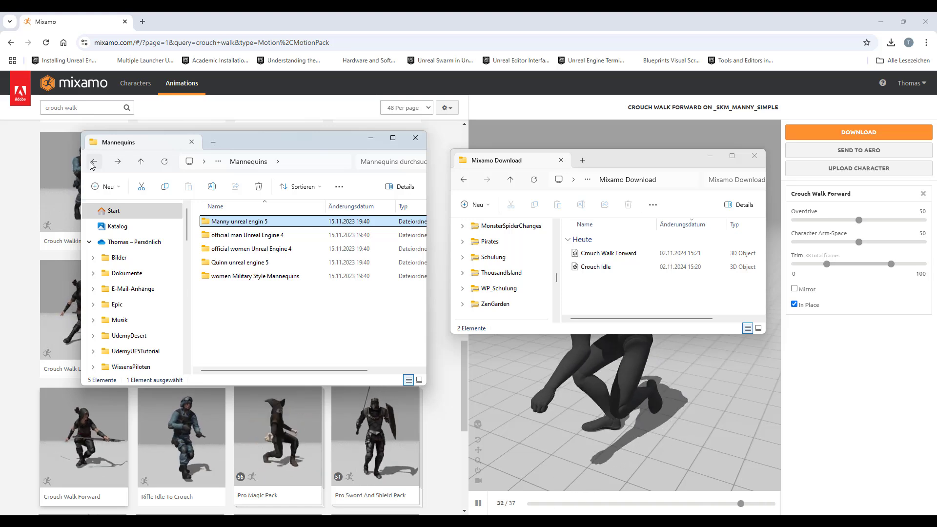
left_click(93, 163)
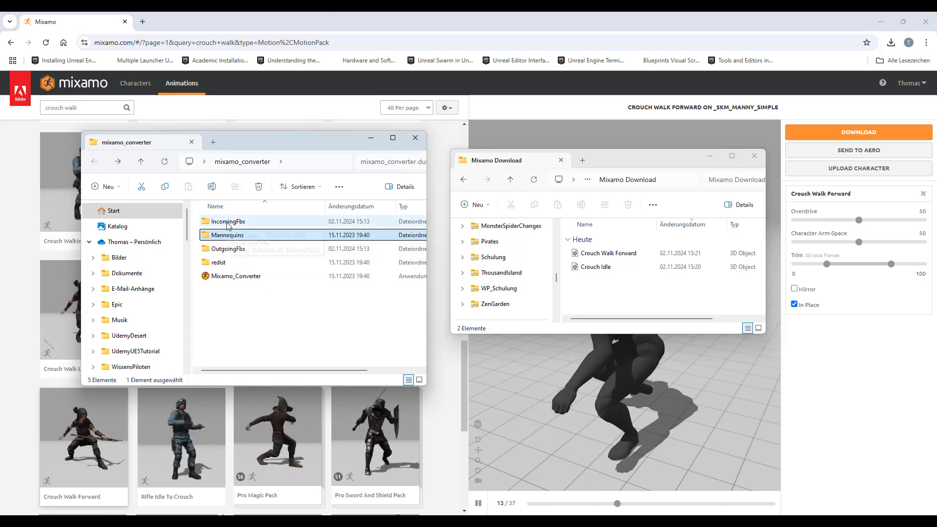
double_click(228, 222)
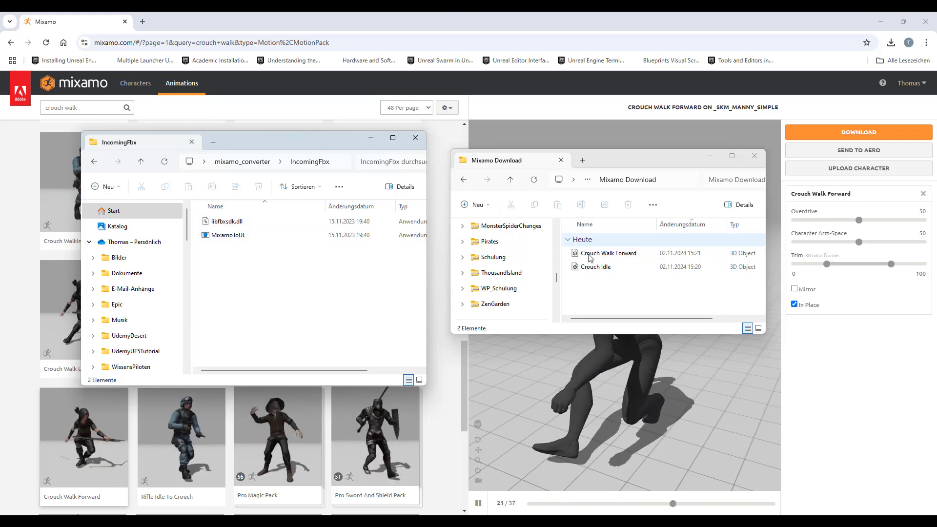
left_click(607, 253)
left_click(586, 266, "shift")
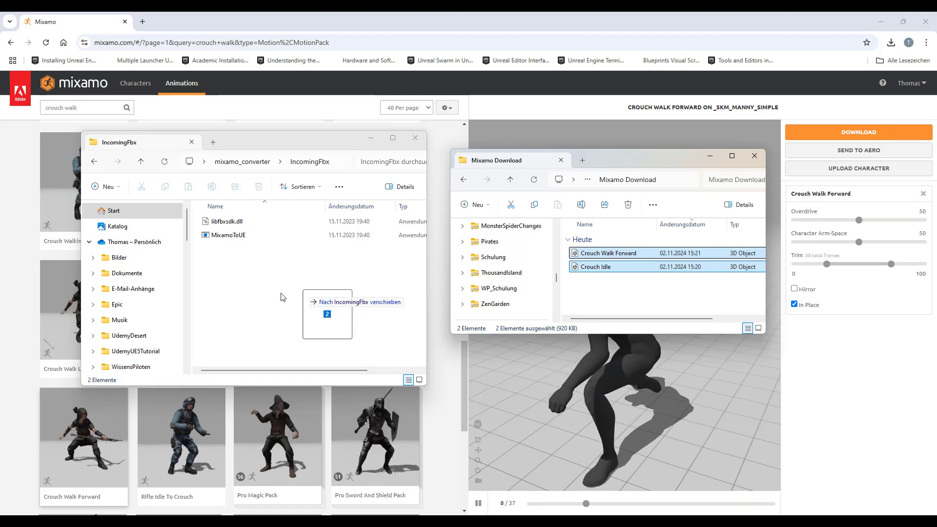
left_click_drag(280, 297, 215, 262)
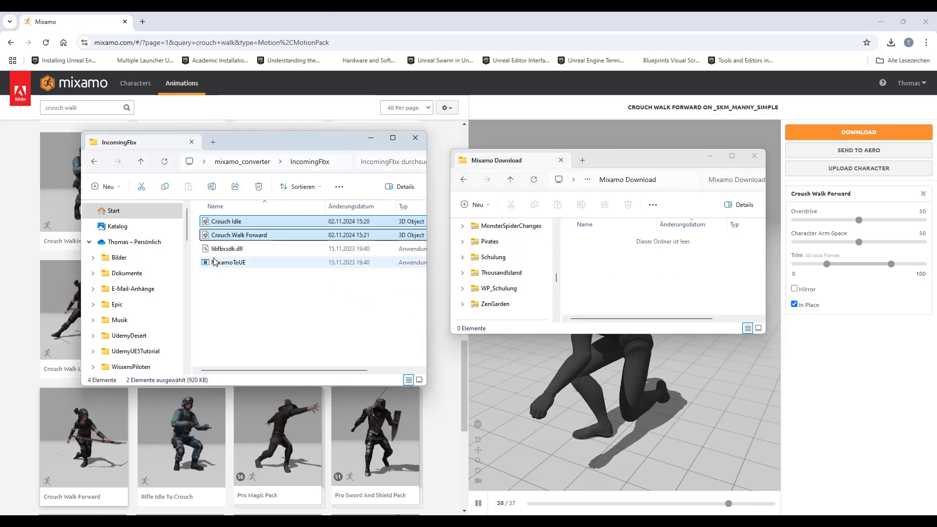
Close the browser, then launch Mixamo_Converter from the mixamo_converter folder and enter its conversion process
left_click(245, 165)
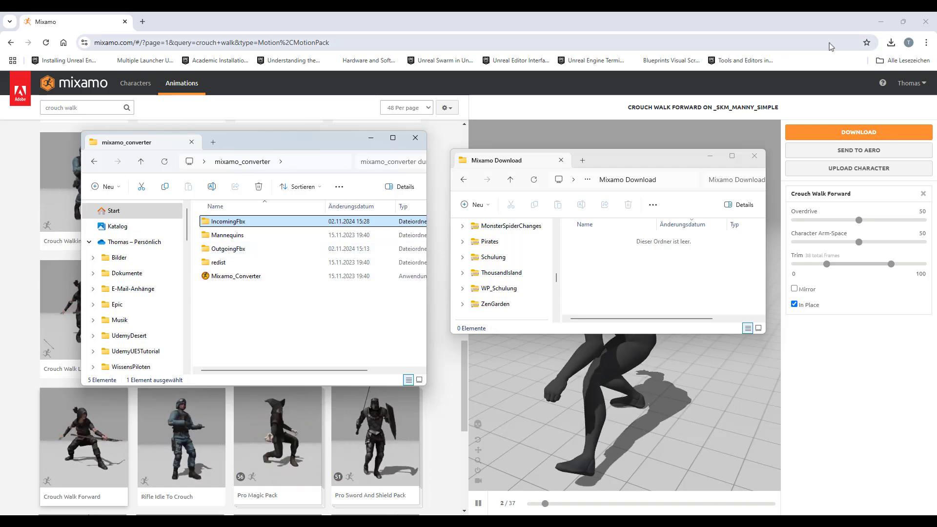
left_click(925, 23)
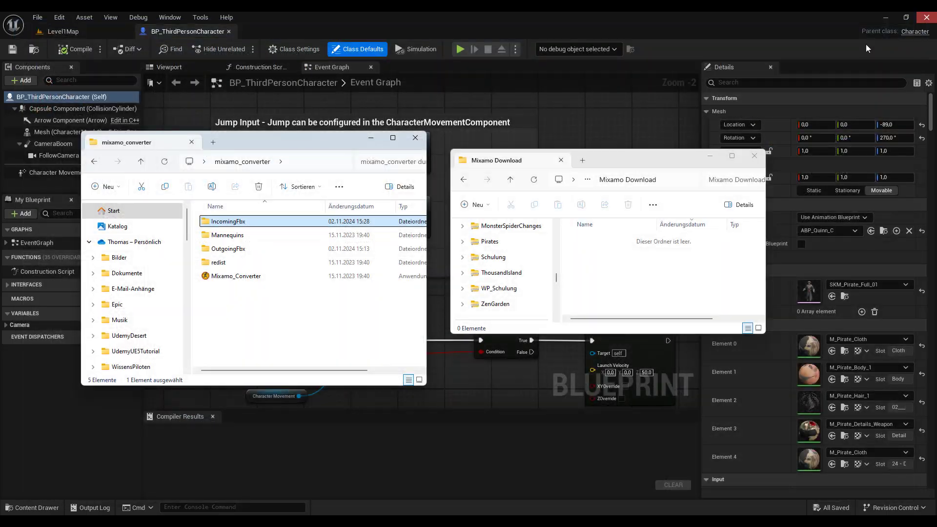
double_click(234, 276)
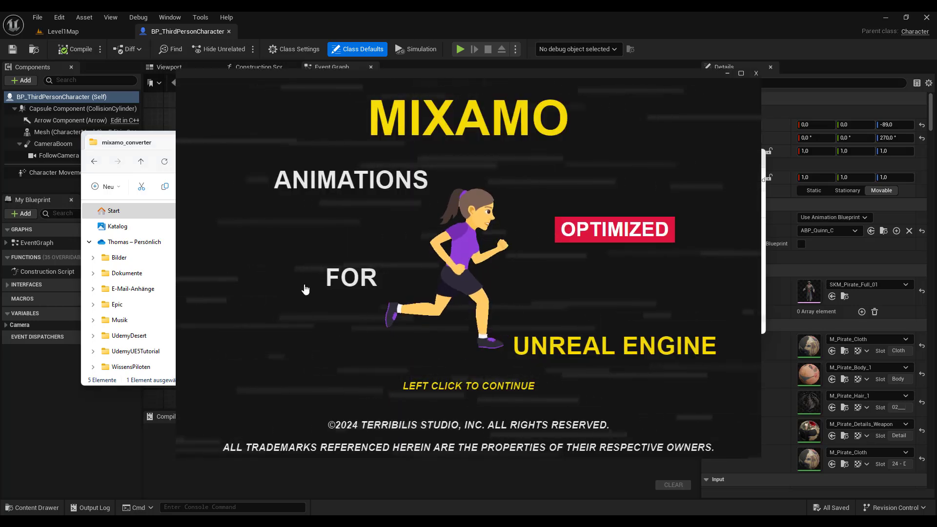
left_click(452, 388)
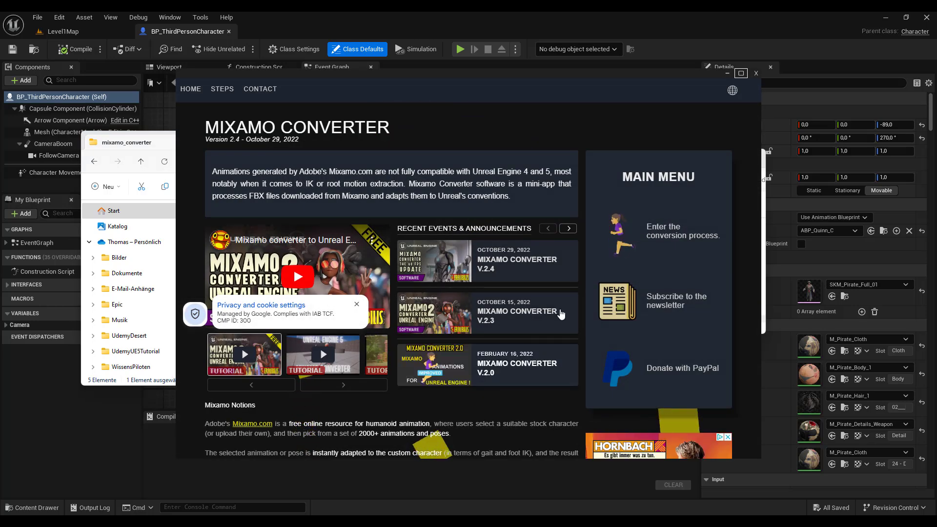
left_click(669, 238)
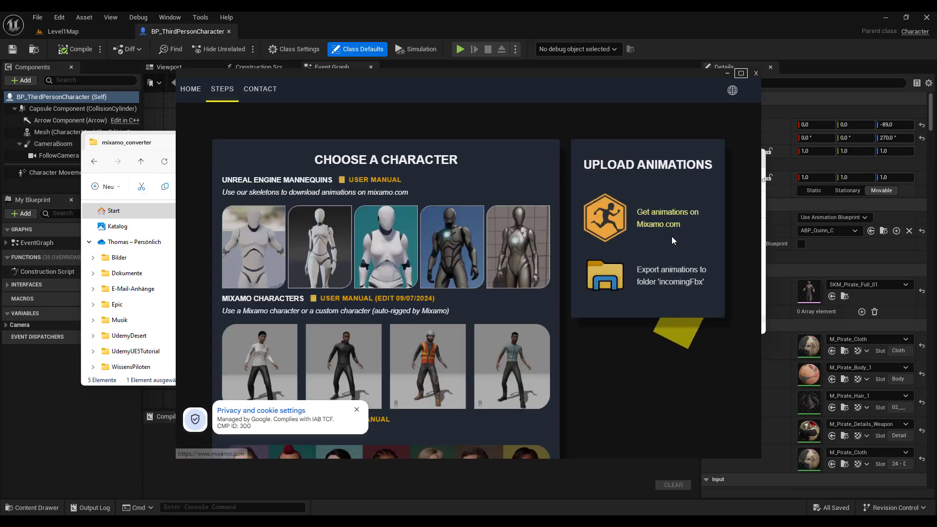
Convert the Crouch Idle and Crouch Walk Forward animations for Unreal Engine with the .UE filename suffix
scroll(367, 189, "down", 2)
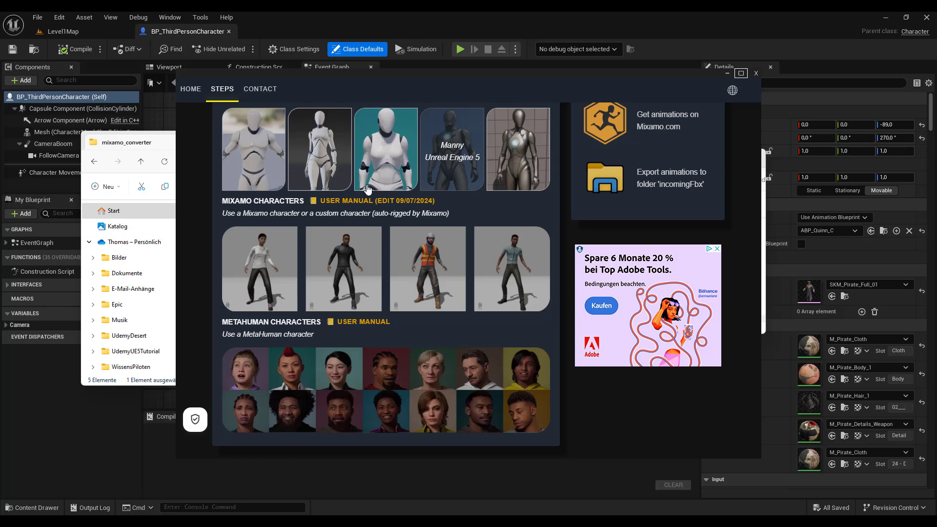
scroll(366, 189, "down", 9)
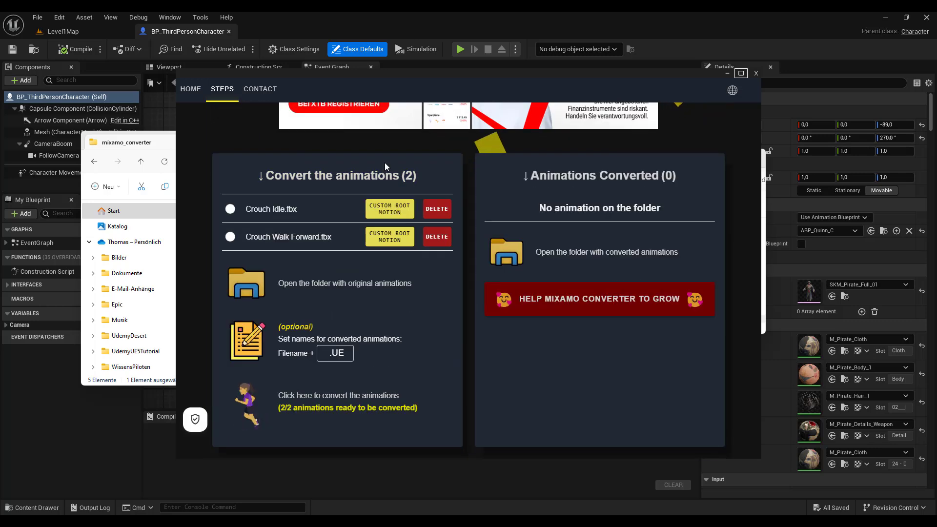
scroll(385, 167, "down", 2)
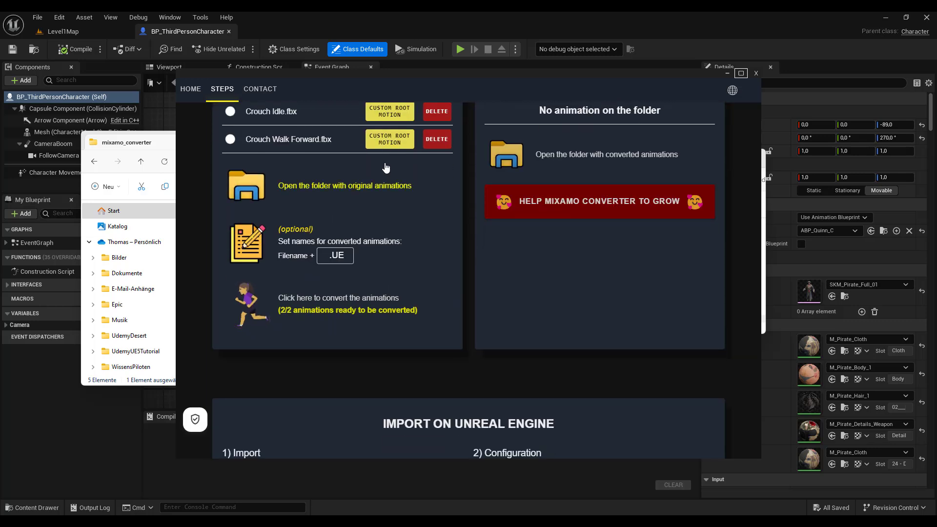
scroll(385, 168, "up", 2)
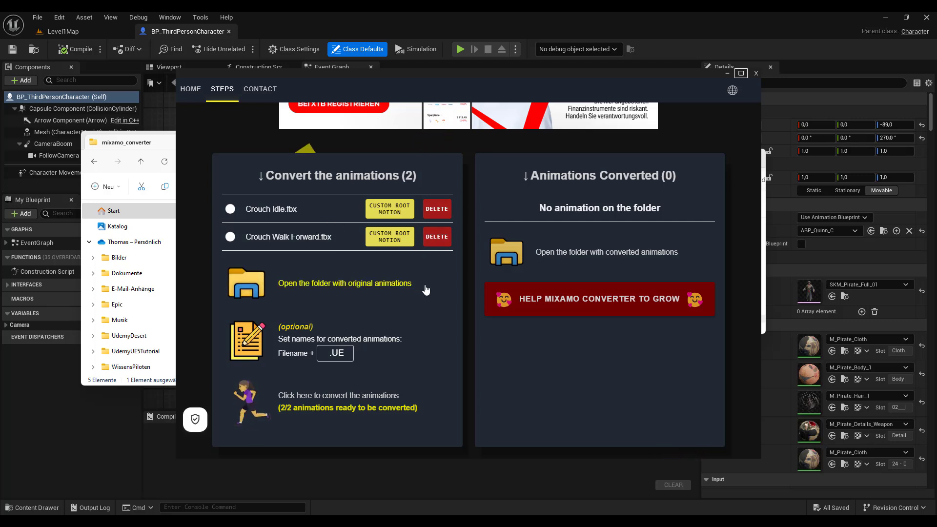
scroll(426, 289, "down", 2)
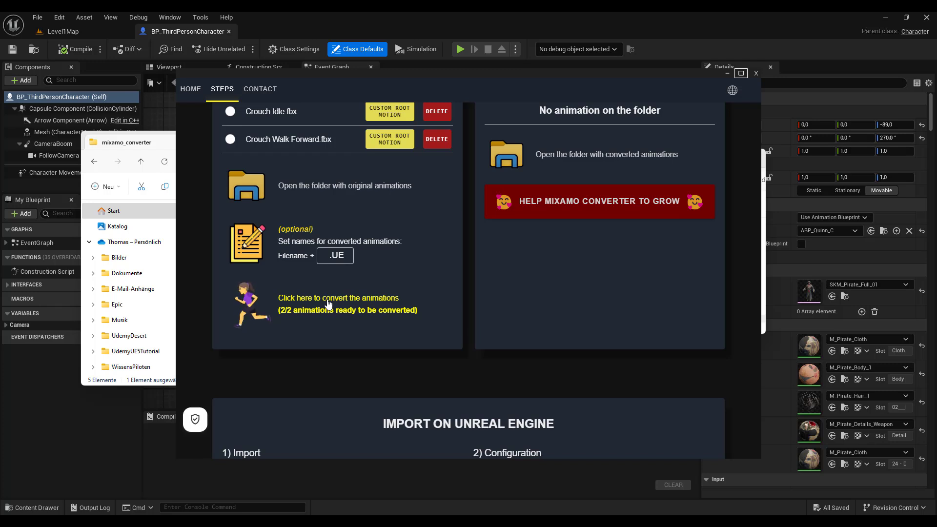
left_click(327, 313)
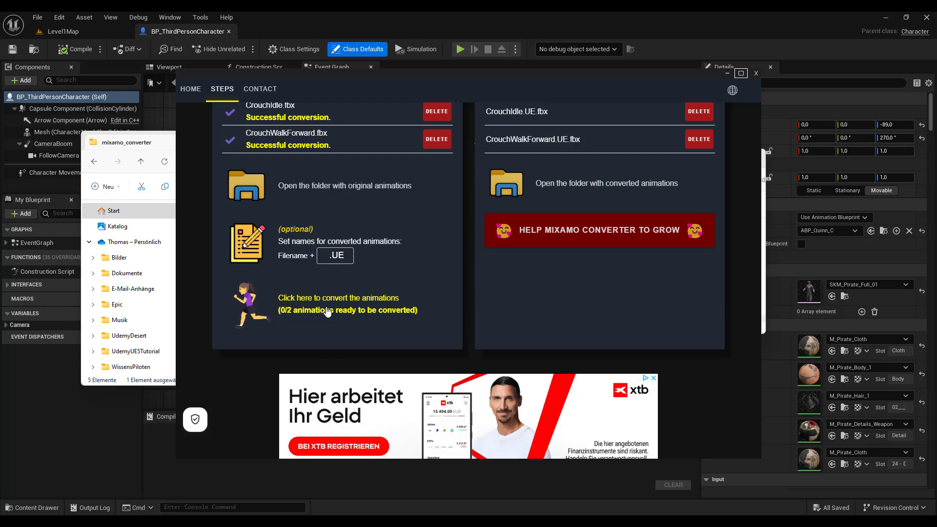
scroll(327, 307, "up", 2)
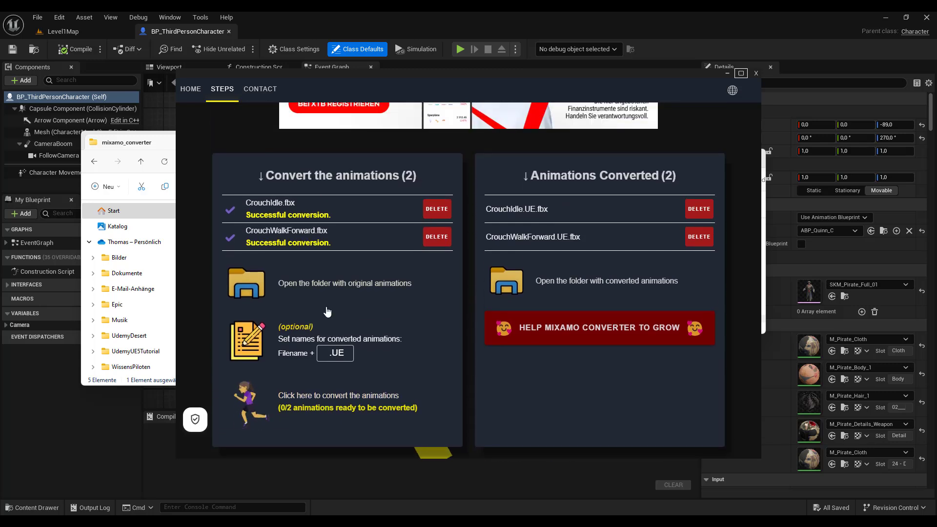
Close Mixamo Converter and the Mixamo Download window, and open the OutgoingFbx folder with the converted animations
left_click(754, 73)
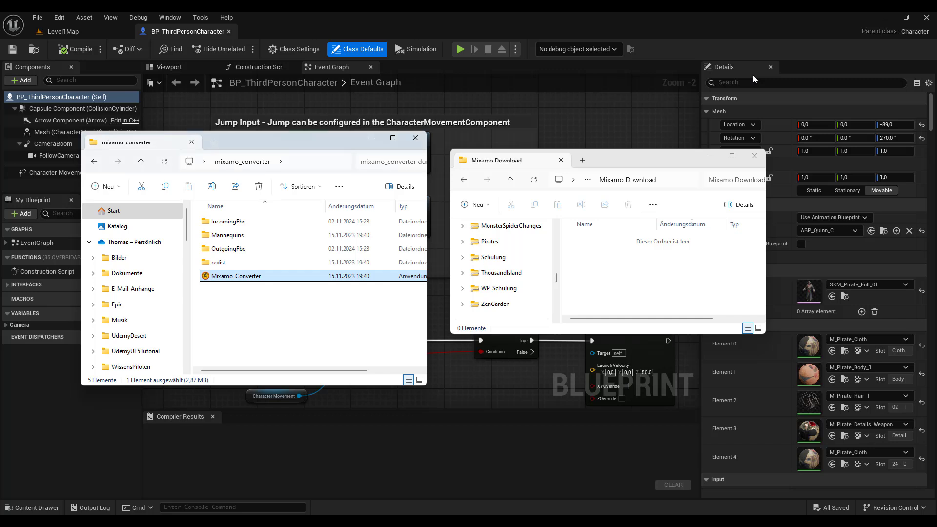
double_click(227, 249)
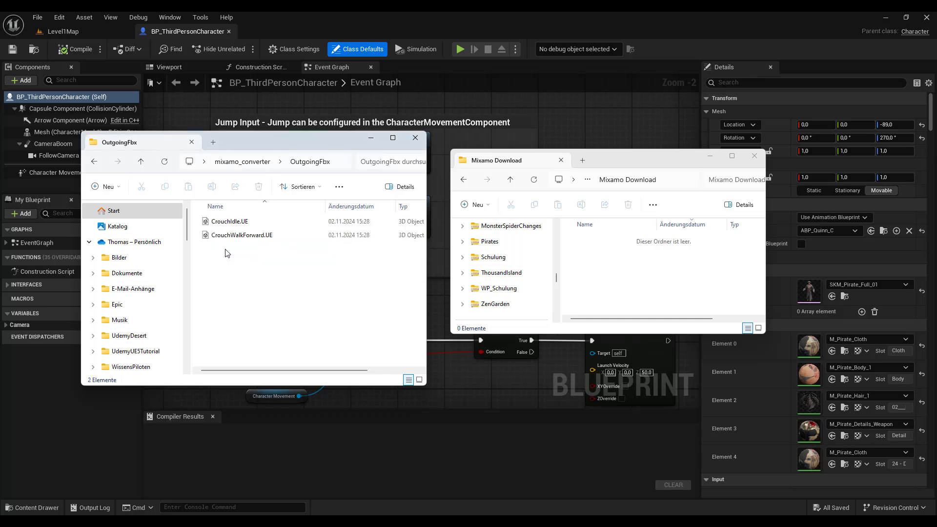
left_click(754, 156)
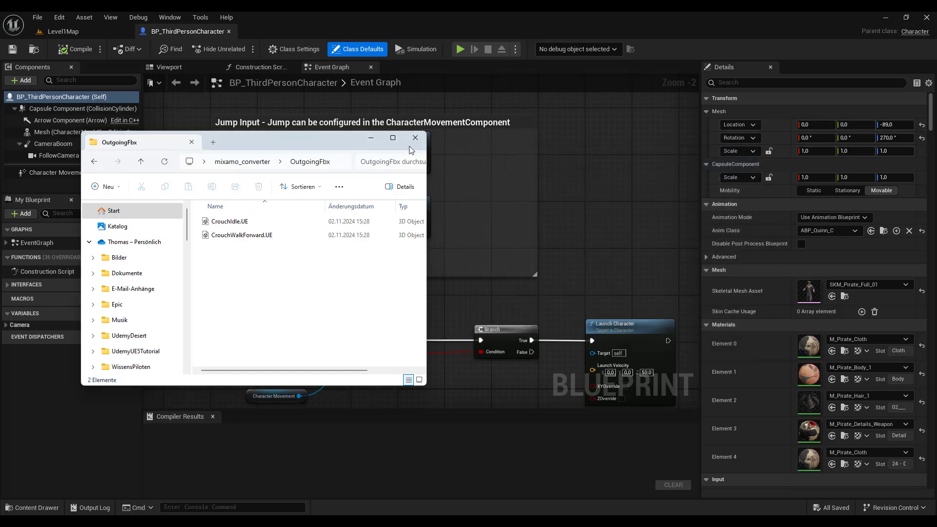
left_click_drag(326, 143, 528, 152)
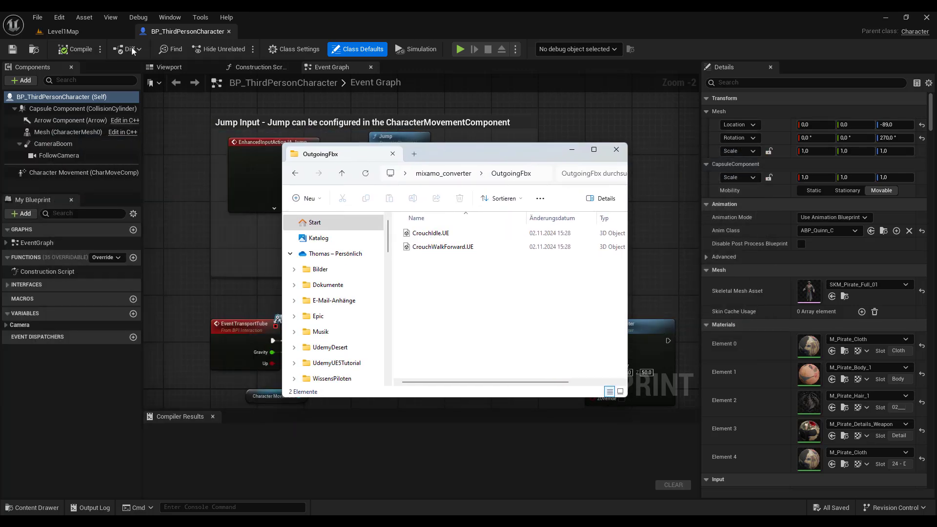
Bring CrouchIdle.UE and CrouchWalkForward.UE from the OutgoingFbx folder into the project's Animations folder to start their import, and minimize the file window
left_click(83, 35)
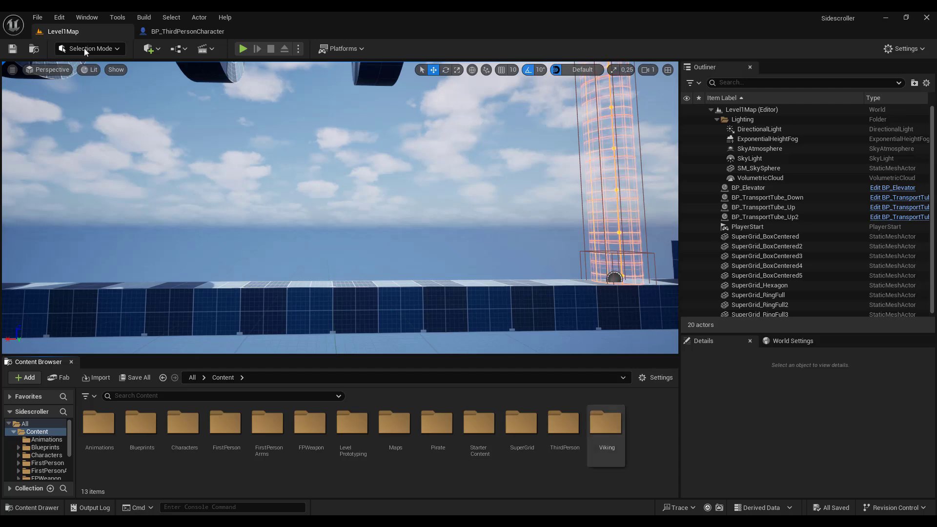
double_click(98, 423)
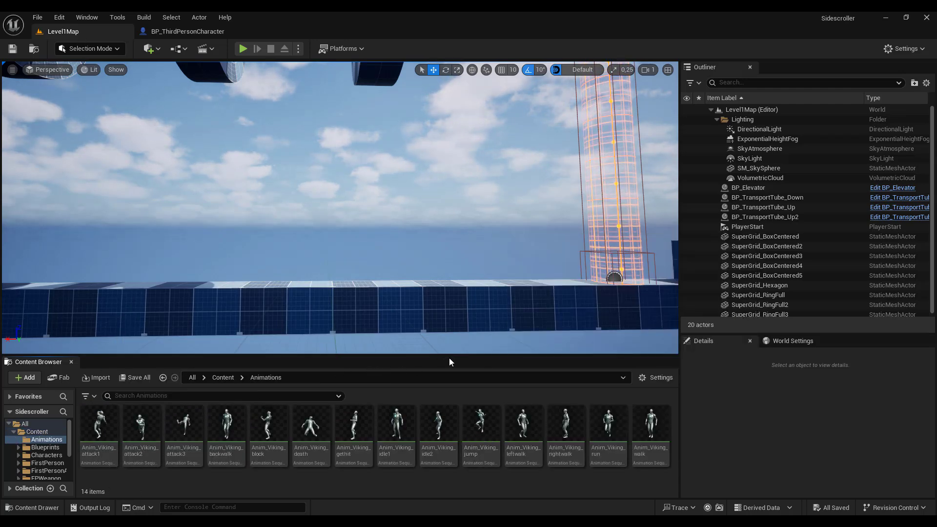
mouse_move(490, 521)
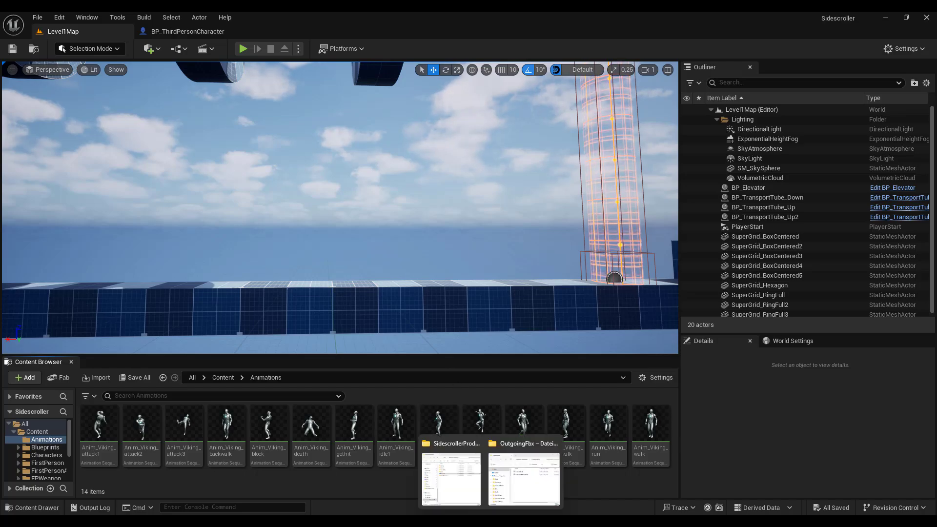
left_click(542, 470)
left_click_drag(480, 154, 676, 110)
left_click_drag(631, 227, 626, 185)
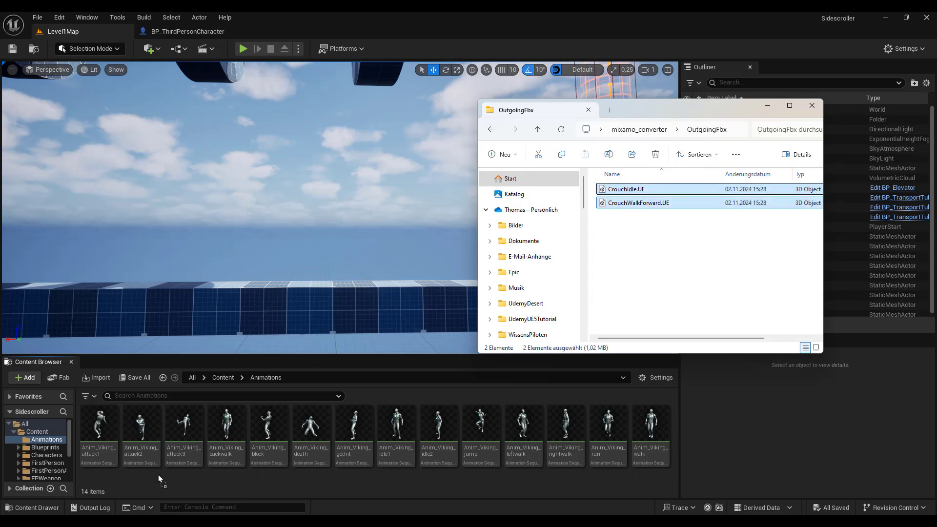
left_click_drag(159, 476, 159, 476)
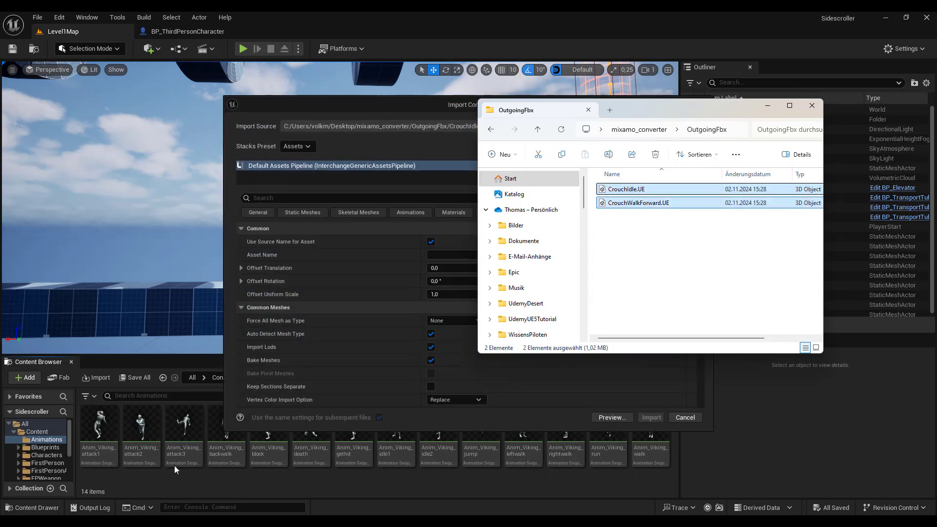
left_click_drag(698, 113, 783, 107)
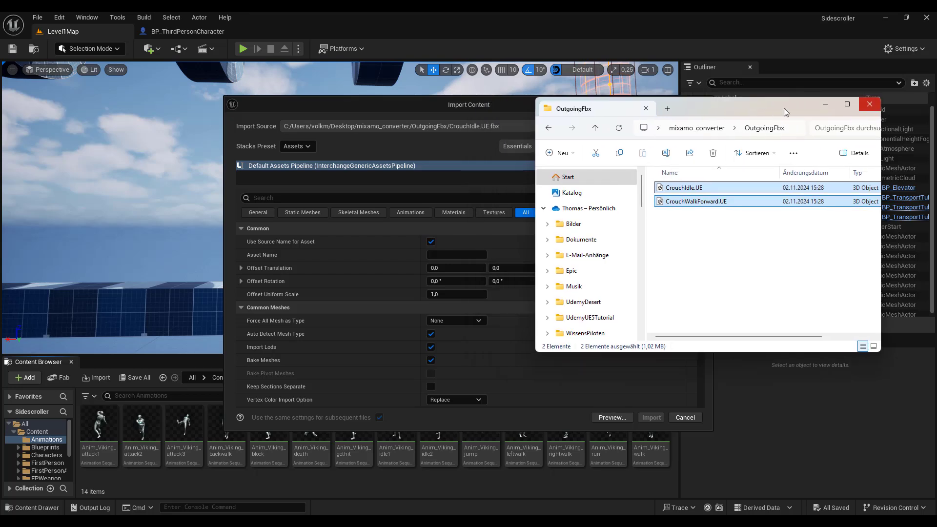
left_click(823, 105)
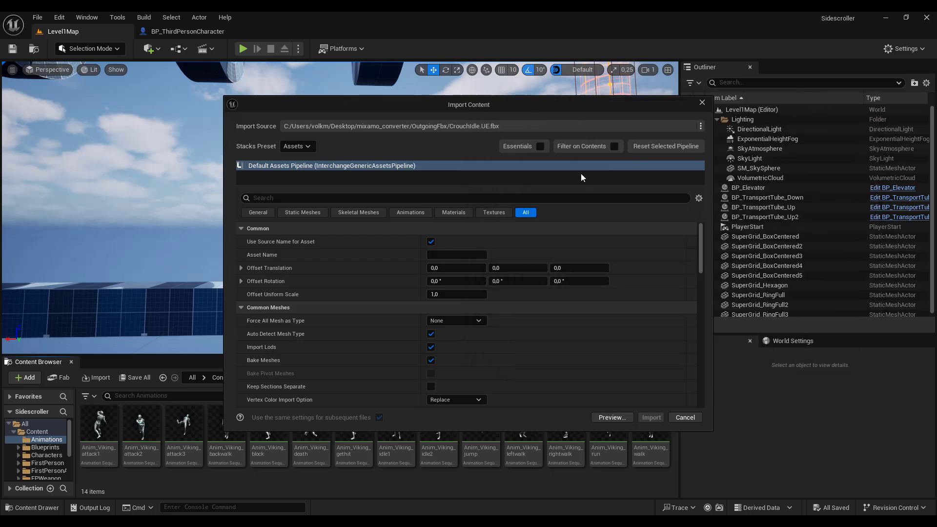
Assign the SK_Mannequin skeleton in the import settings and import both crouch animations
scroll(593, 256, "down", 2)
scroll(592, 256, "down", 3)
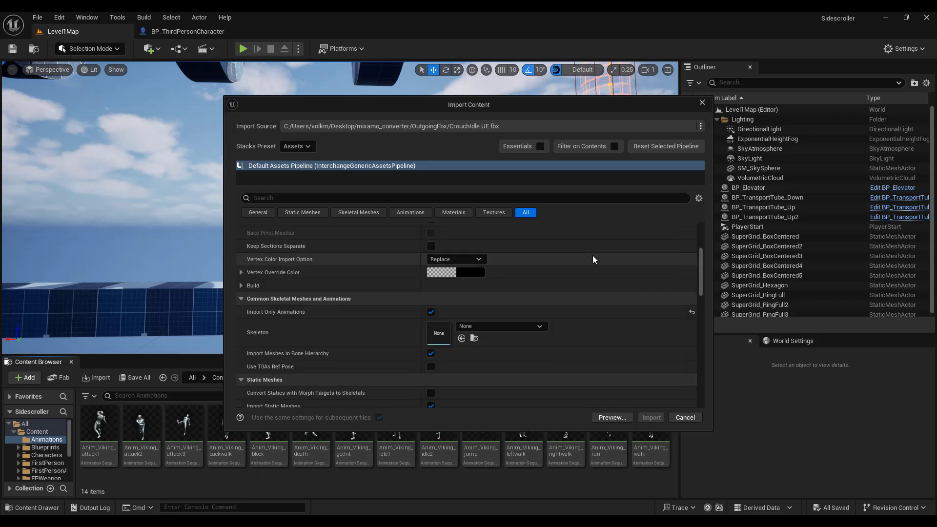
left_click(509, 327)
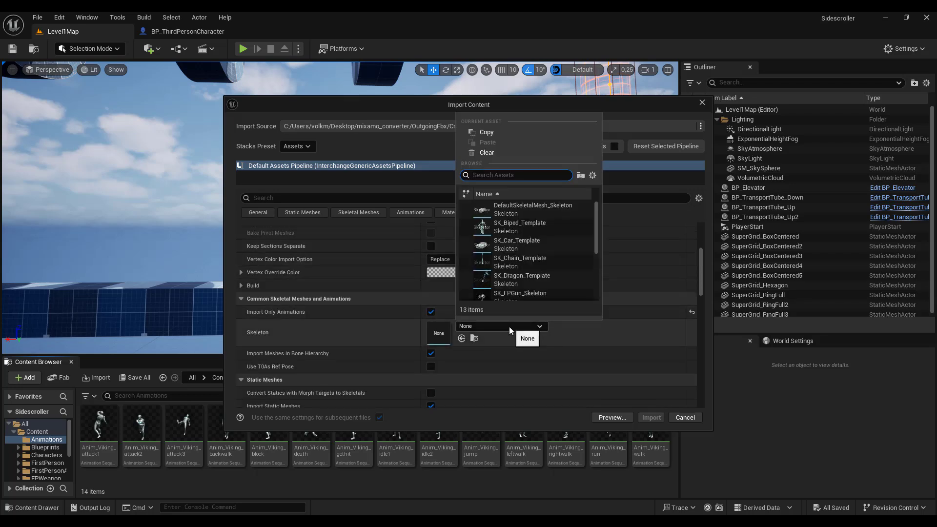
left_click(598, 214)
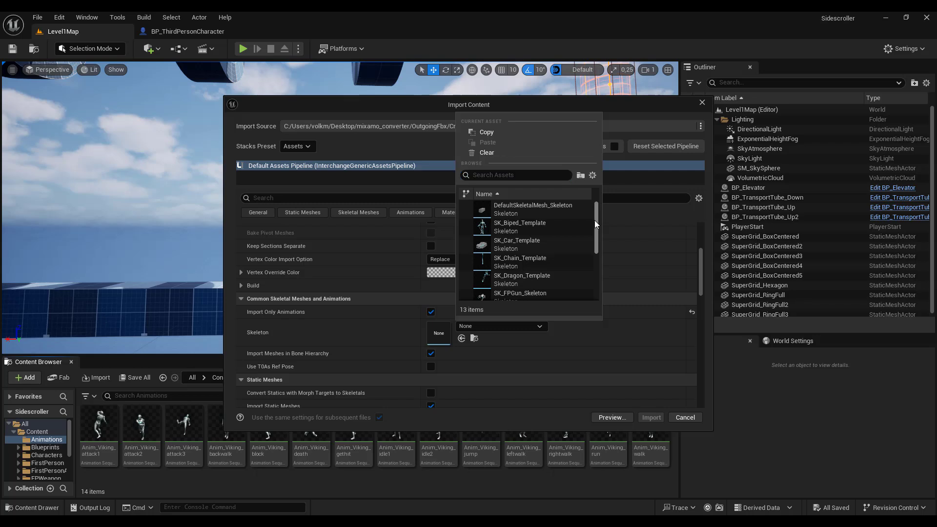
scroll(595, 229, "down", 3)
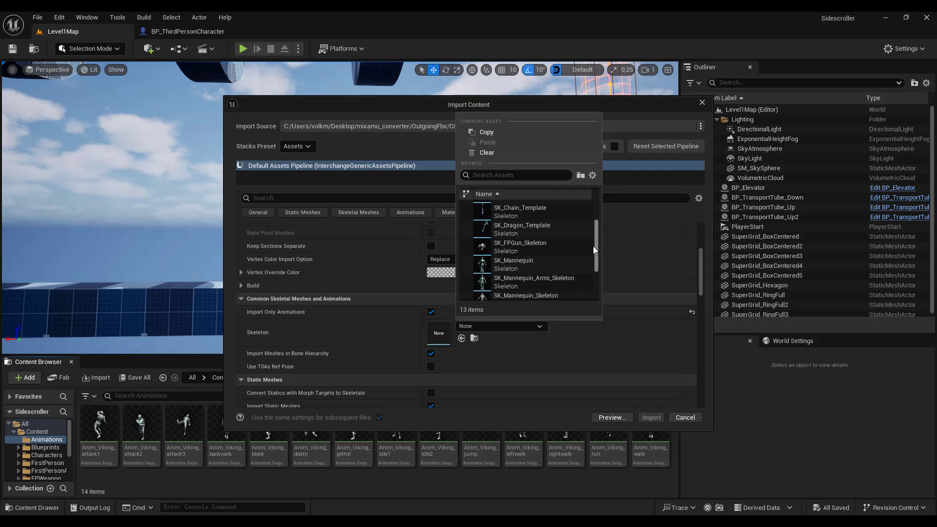
mouse_move(594, 250)
left_mouse_down()
mouse_move(594, 291)
mouse_move(596, 266)
left_mouse_up()
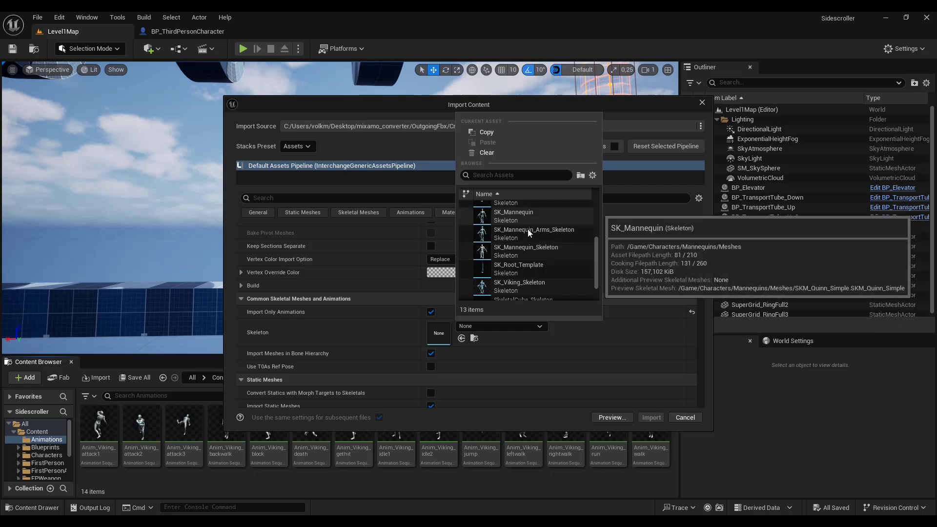
left_click(525, 216)
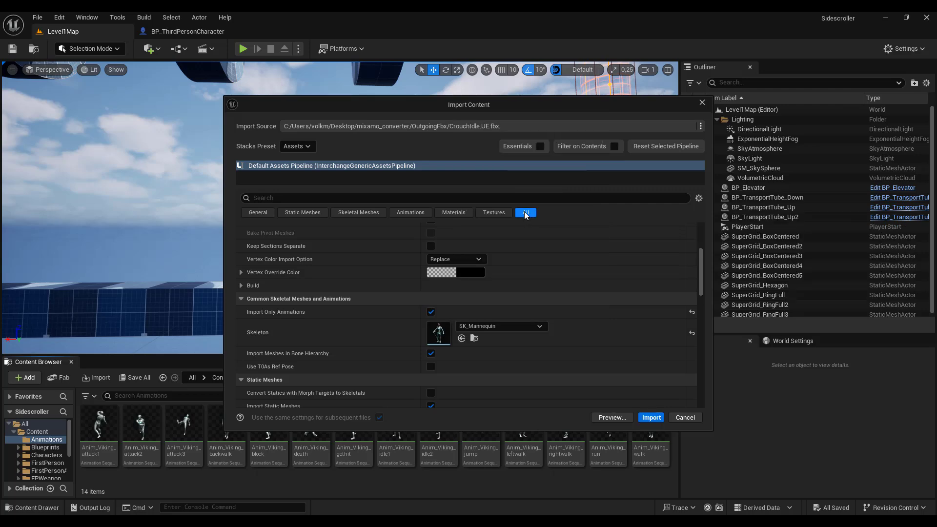
left_click(648, 417)
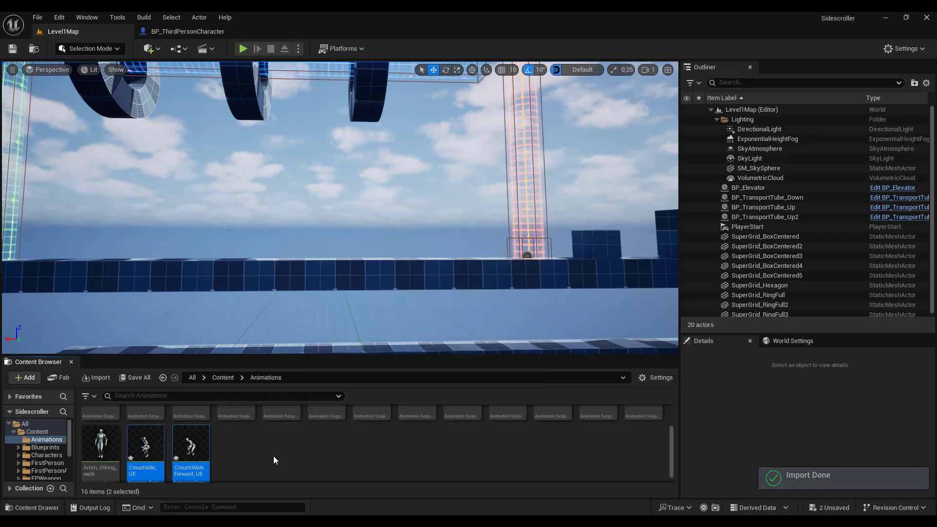
Open the imported CrouchIdle_UE and CrouchWalkForward_UE animations one after the other to preview them, and return to Level1Map
left_click(273, 458)
left_click(147, 451)
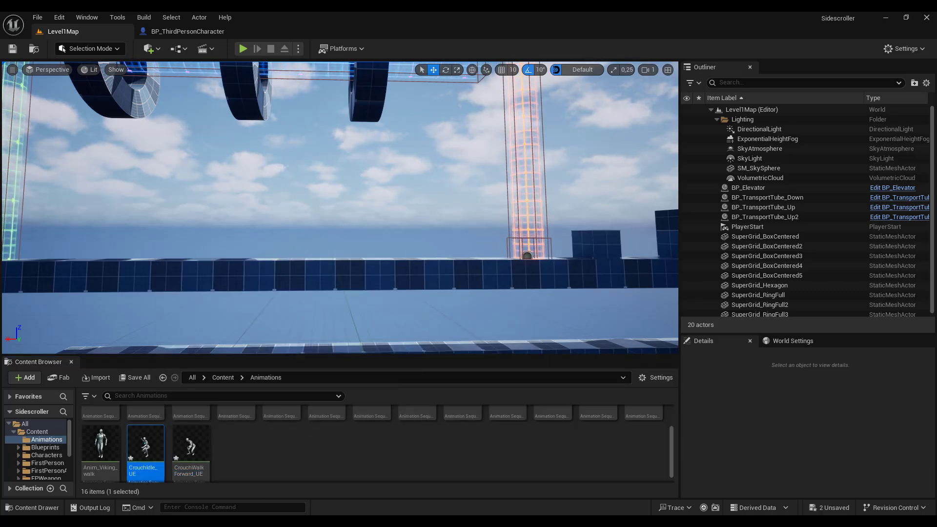
left_click_drag(261, 62, 171, 28)
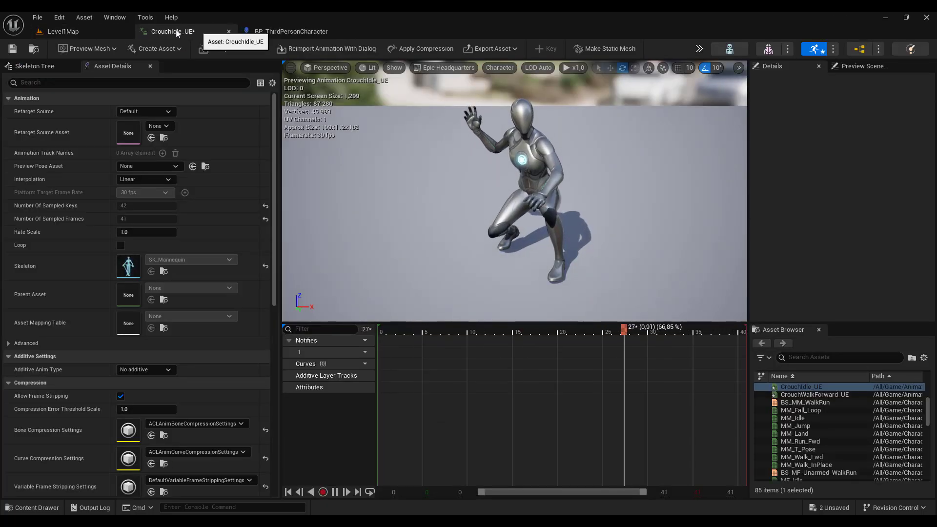
left_click(77, 32)
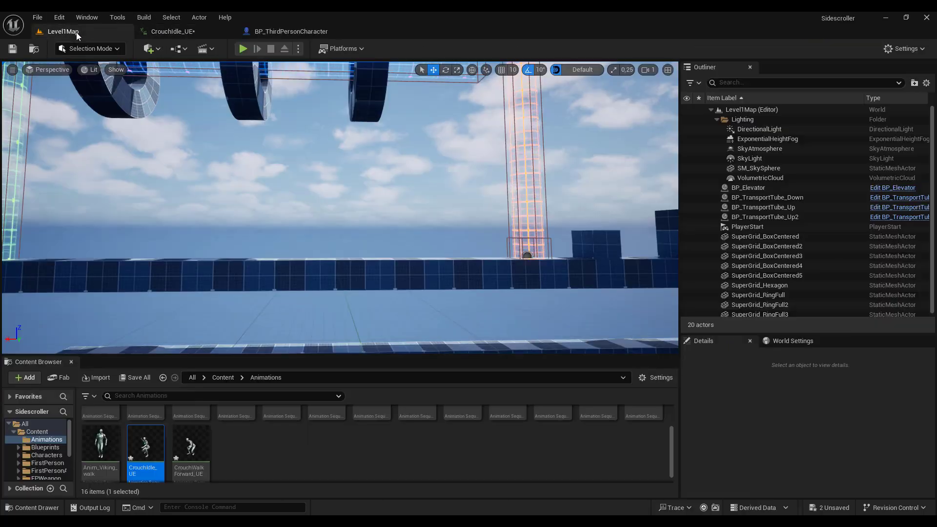
double_click(187, 447)
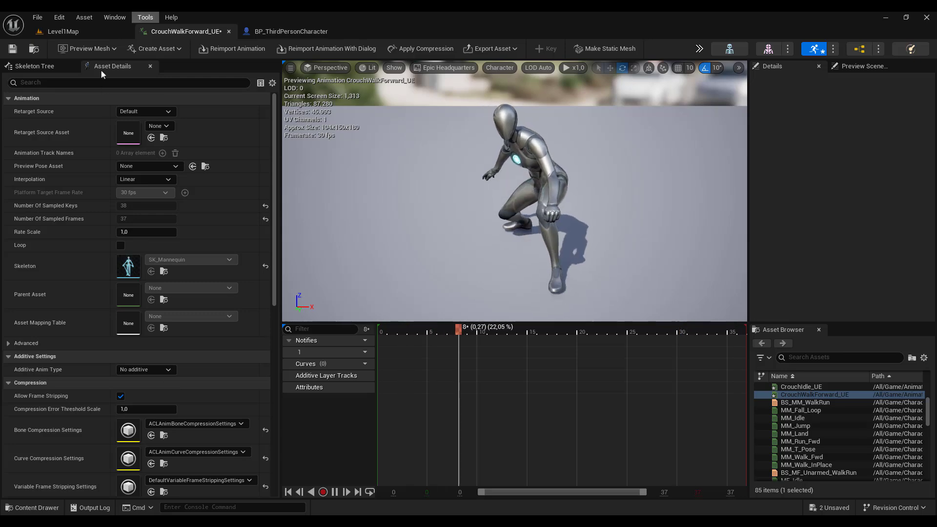
left_click(90, 26)
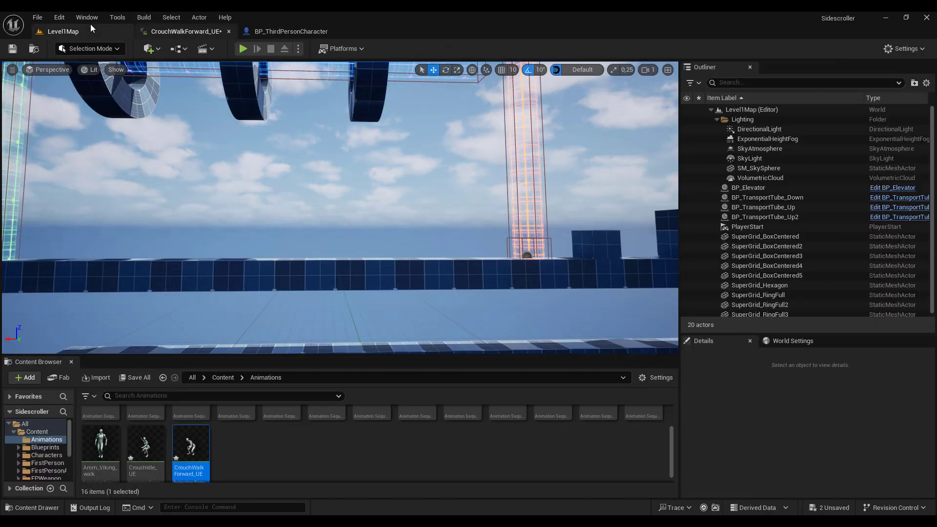
In BP_ThirdPersonCharacter, set the Mesh's Animation Mode to Use Animation Asset with CrouchIdle_UE and preview it in the viewport
left_click(294, 29)
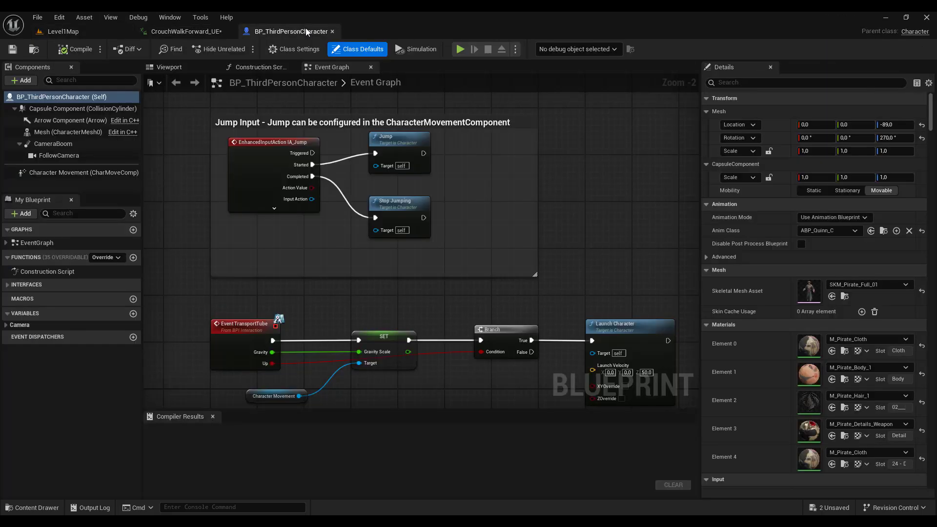
left_click(56, 132)
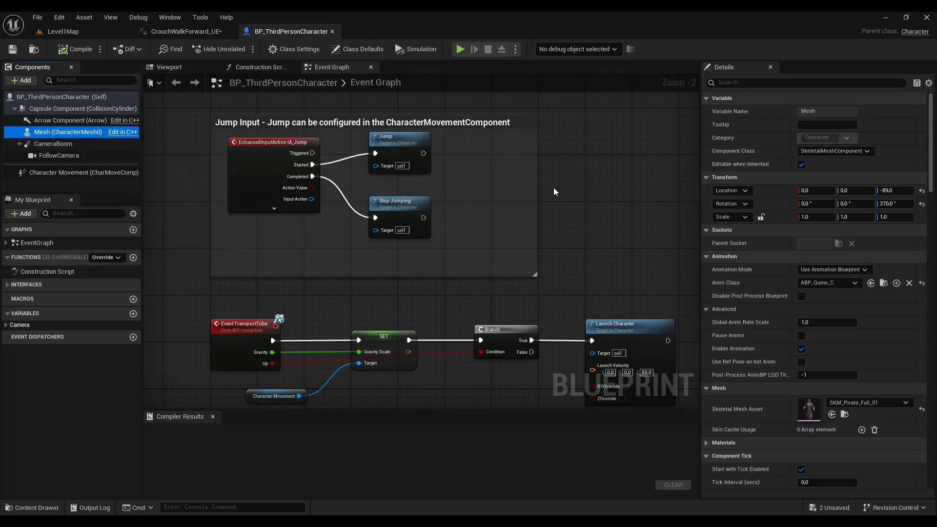
left_click(861, 271)
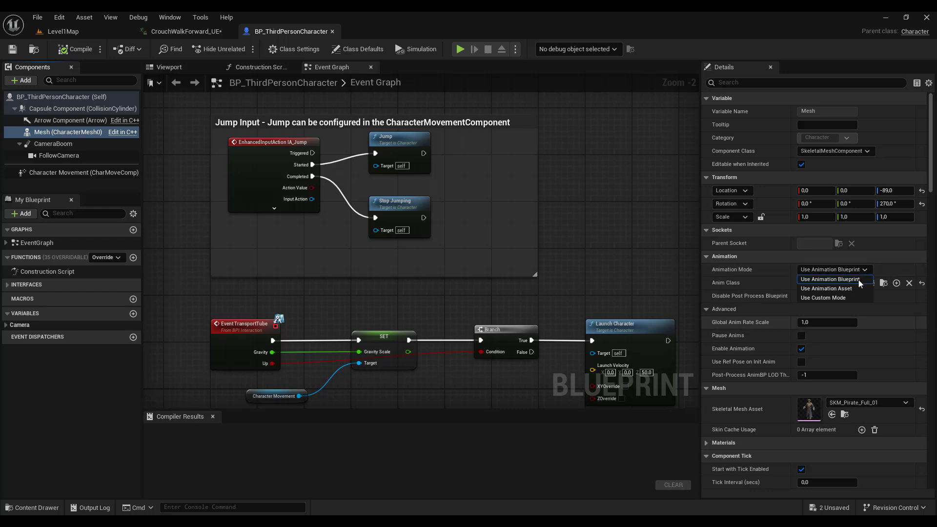
left_click(859, 288)
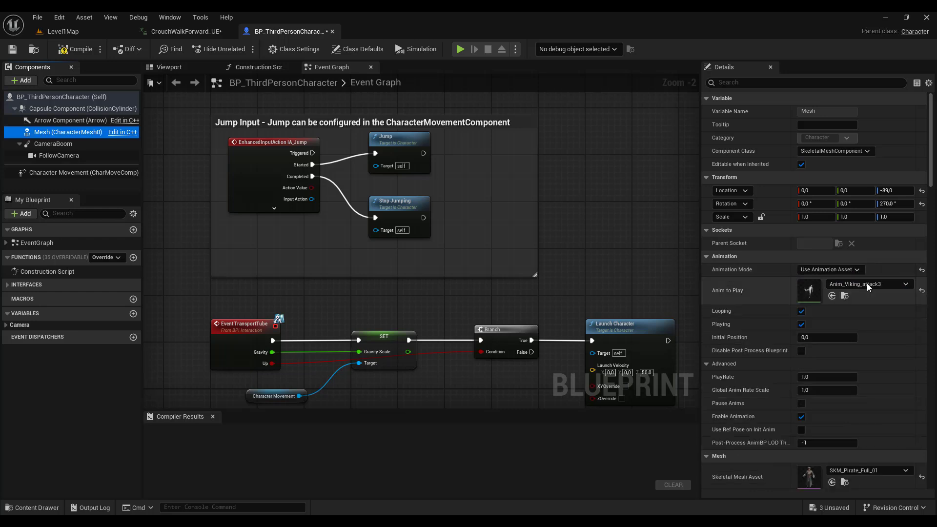
left_click(866, 283)
scroll(757, 421, "down", 4)
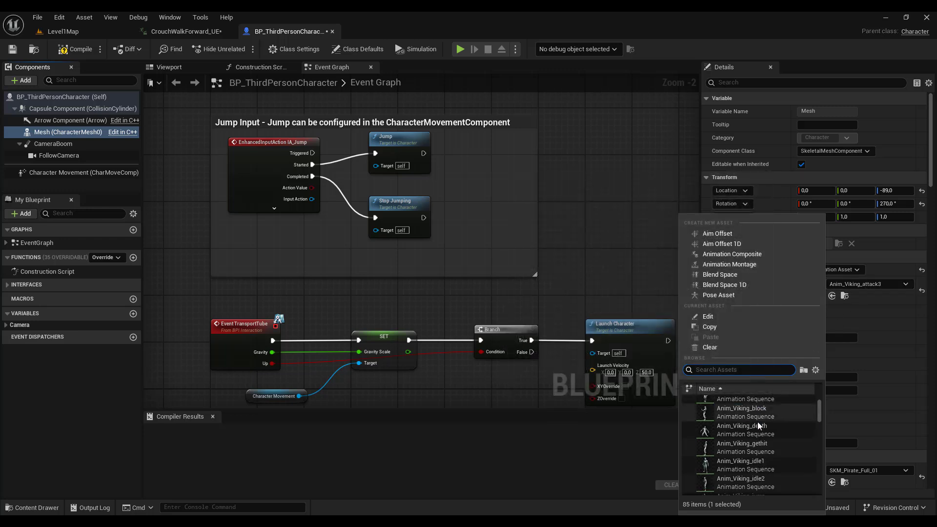
scroll(758, 425, "down", 1)
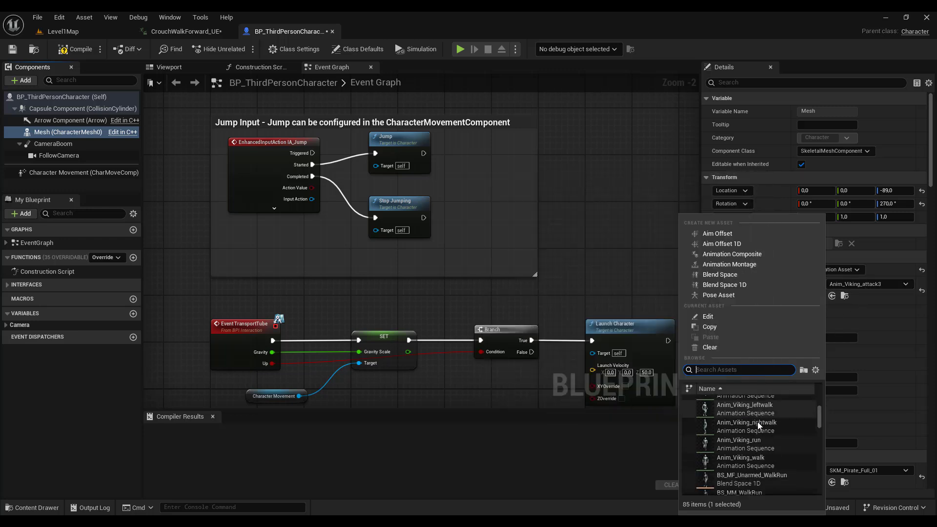
left_click_drag(820, 416, 821, 418)
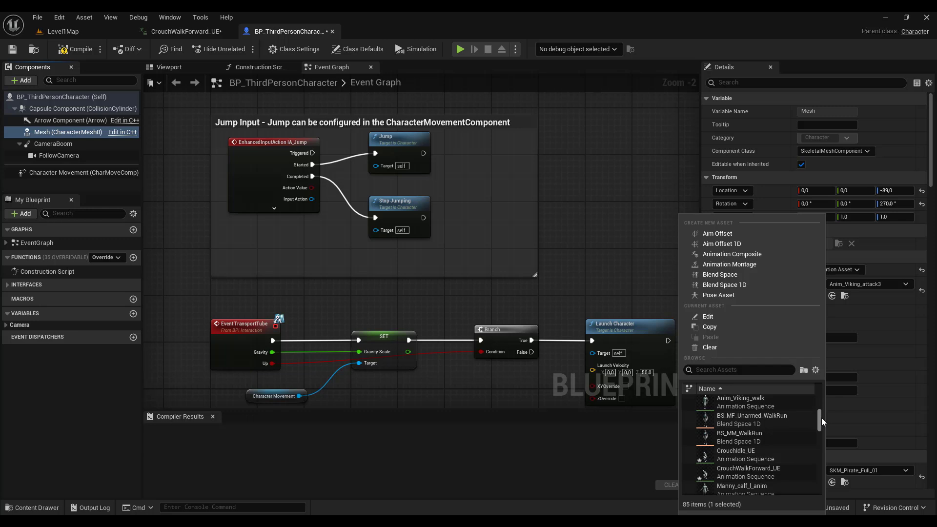
left_click(744, 451)
left_click(176, 69)
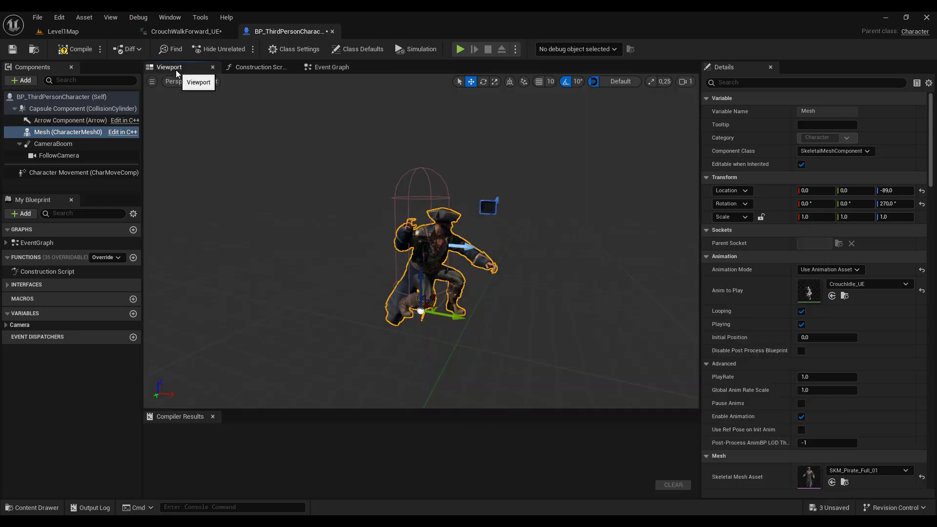
Preview CrouchWalkForward_UE on the character mesh, and set its Animation Mode back to Use Animation Blueprint
left_click(845, 283)
left_click(748, 420)
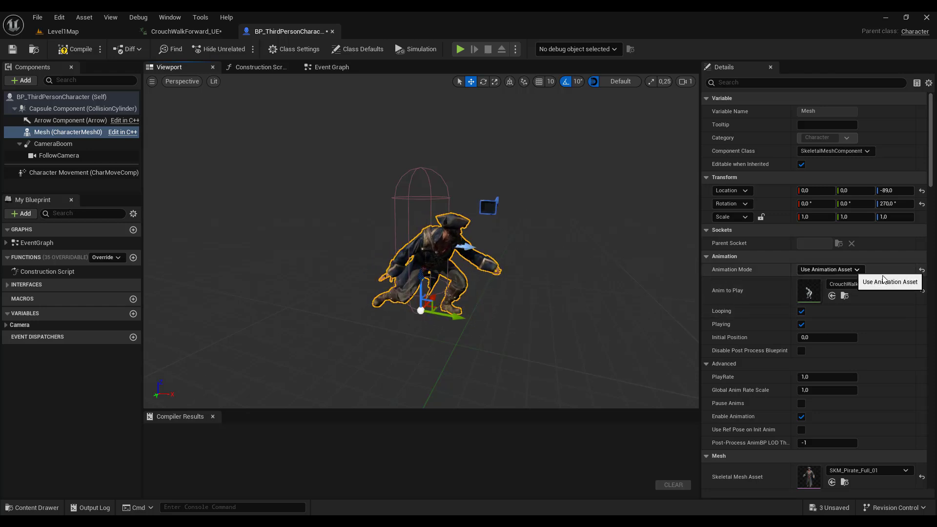
left_click(848, 272)
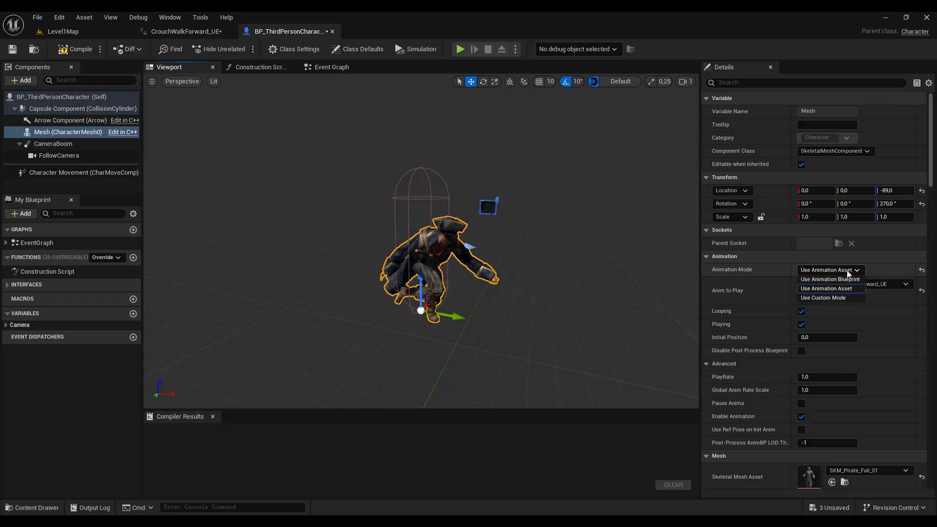
left_click(818, 280)
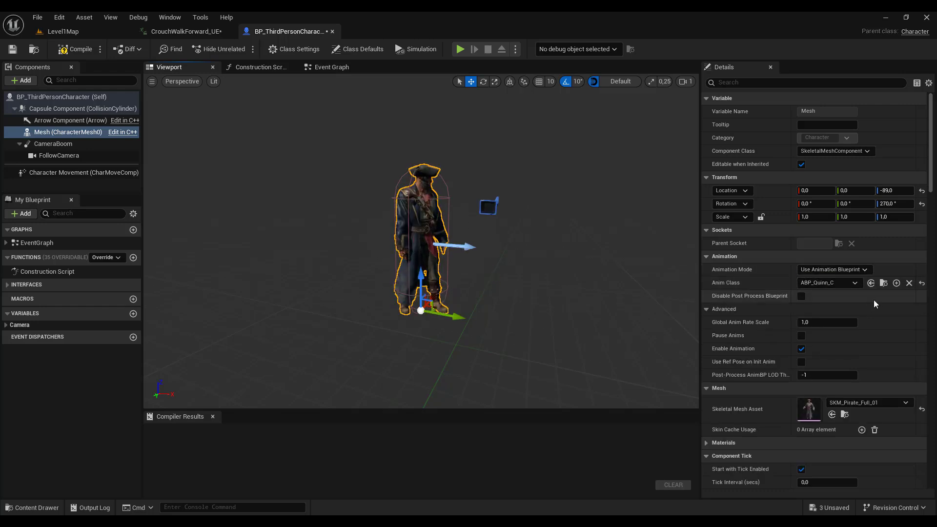
Compile BP_ThirdPersonCharacter and save all unsaved assets
left_click(73, 49)
left_click(37, 17)
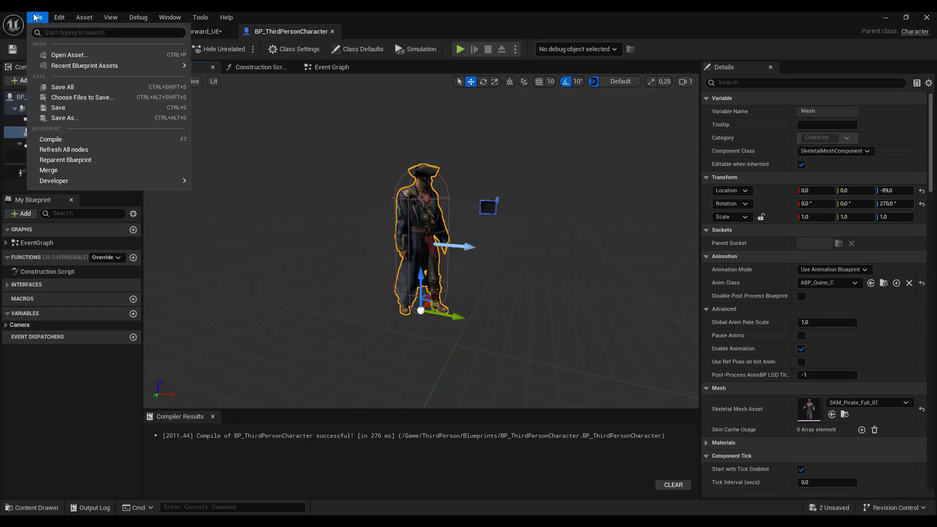
left_click(66, 90)
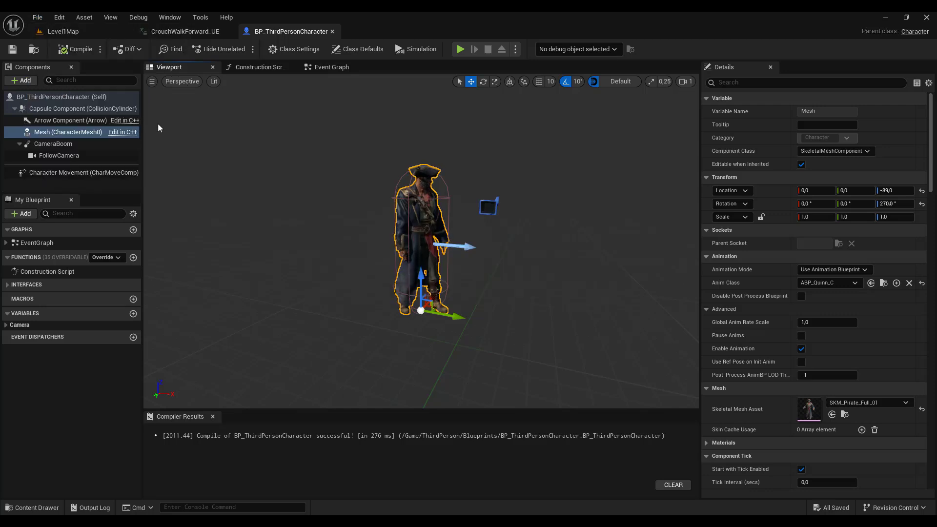
Return to Level1Map and update the redirector references for the project's whole Content folder
left_click(62, 32)
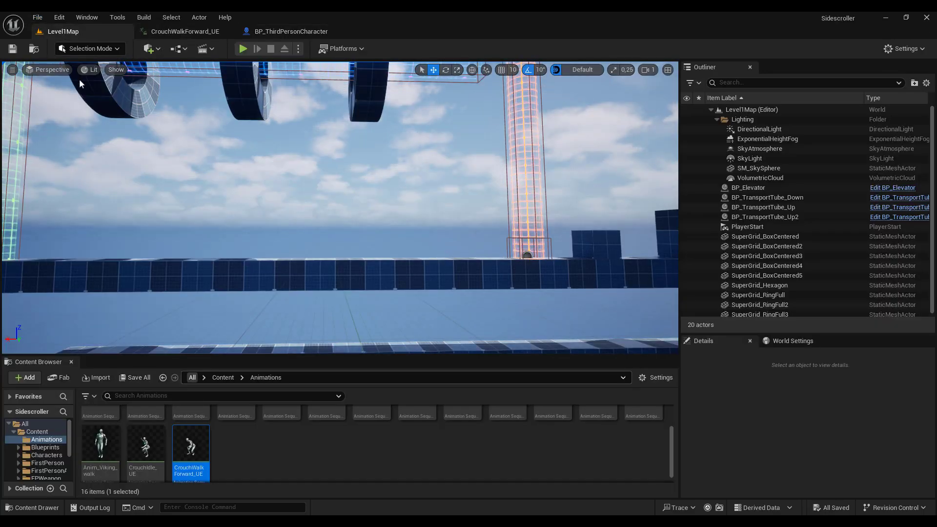
left_click(192, 377)
left_click(100, 422)
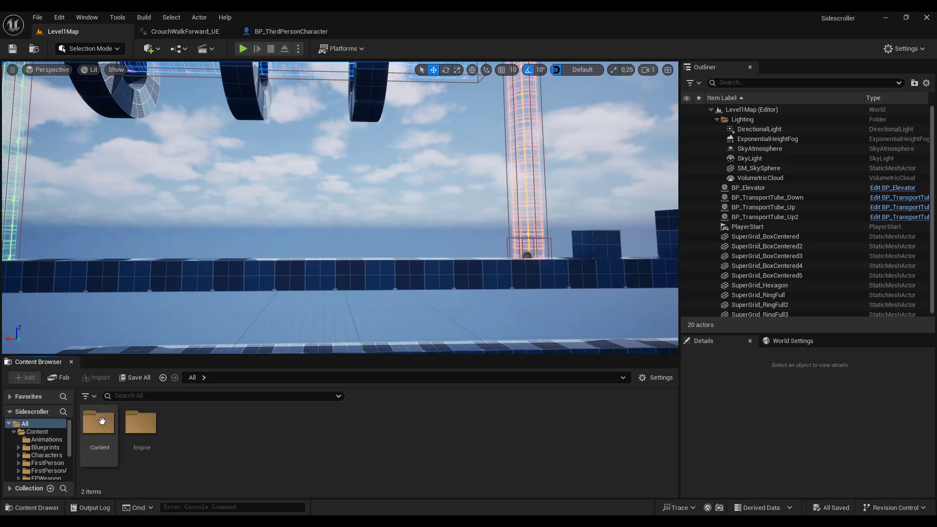
right_click(102, 421)
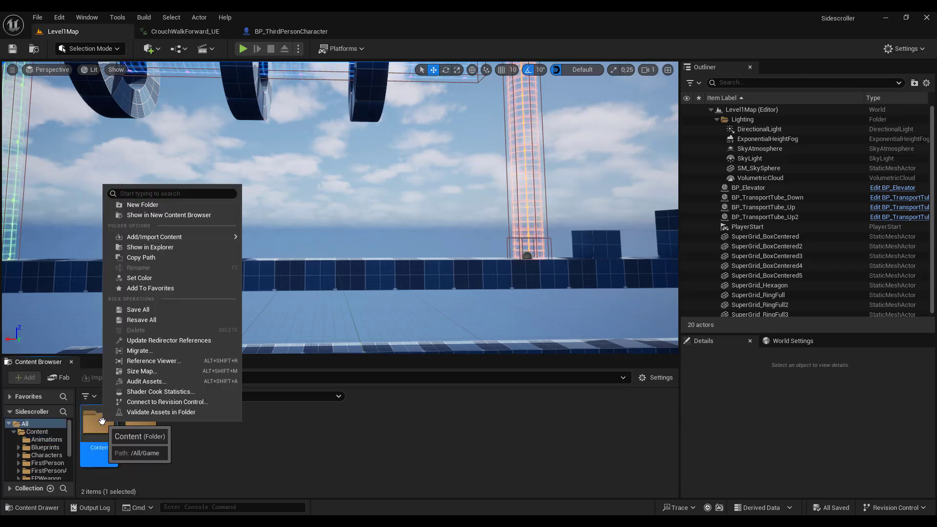
left_click(167, 339)
left_click(349, 453)
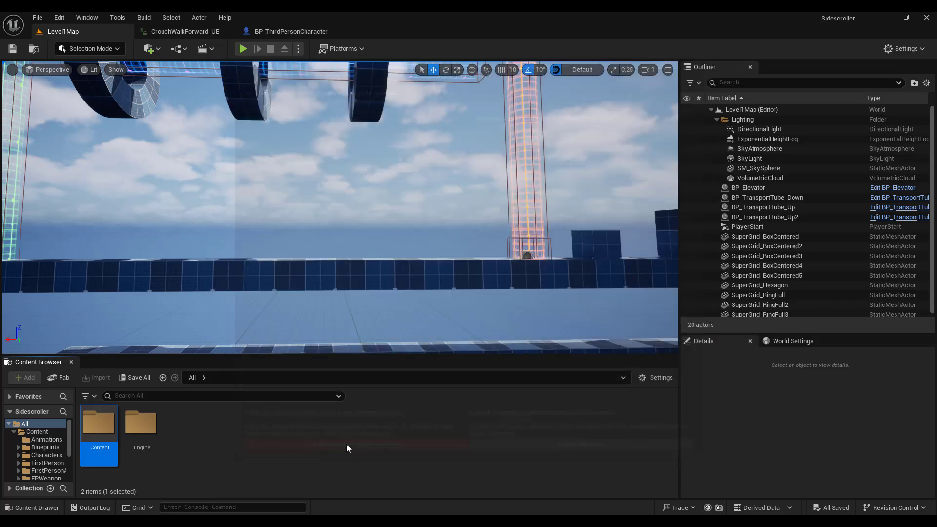
left_click(308, 352)
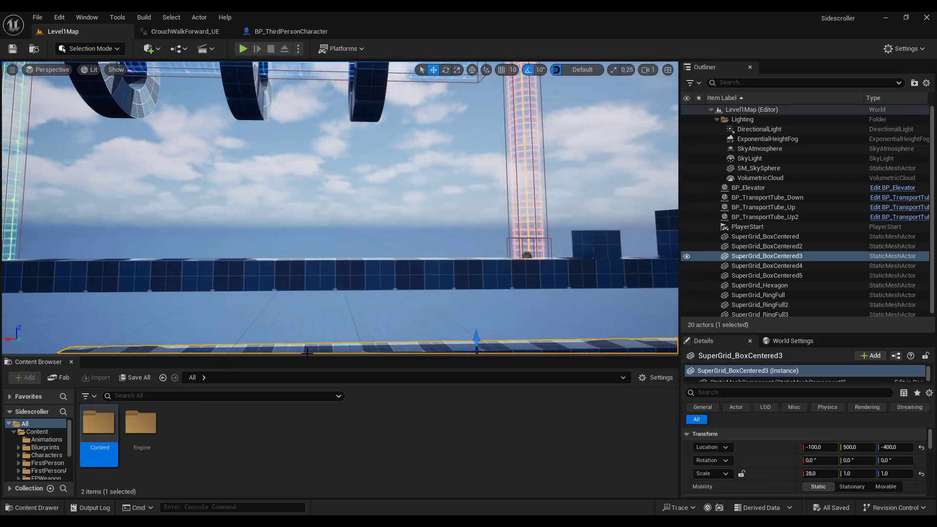
left_click_drag(307, 354, 207, 289)
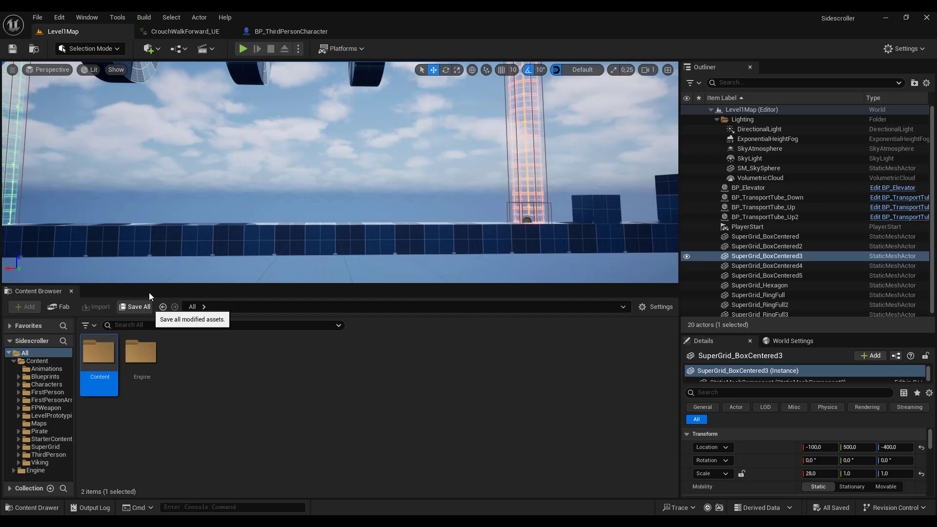
left_click(213, 367)
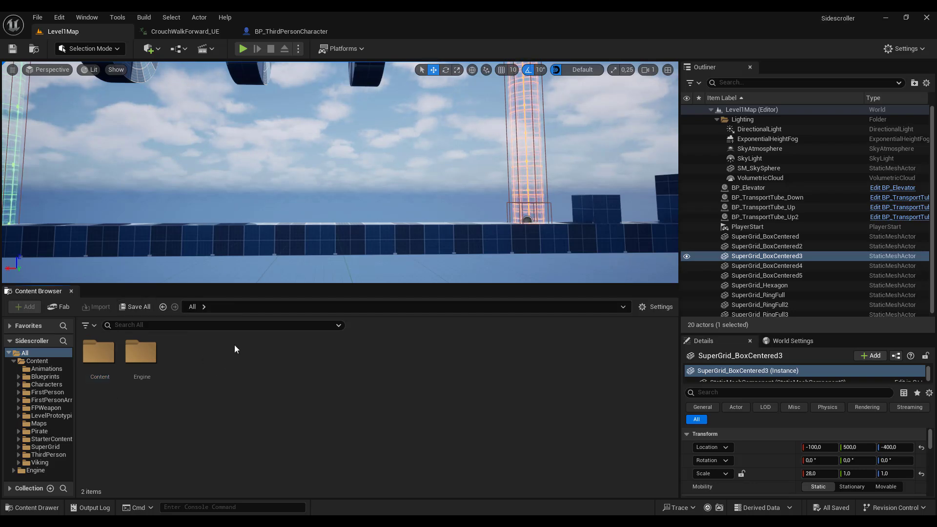
left_click_drag(288, 288, 290, 418)
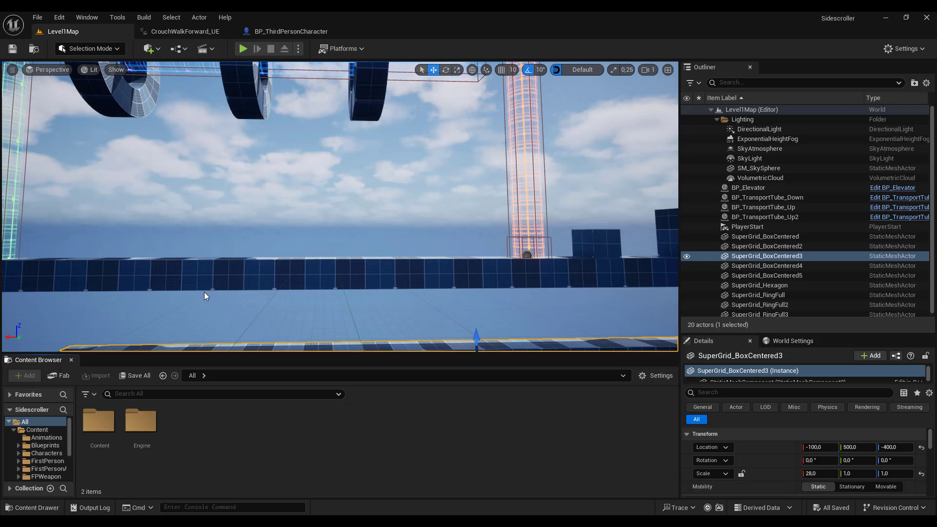
Browse to the Content/ThirdPerson/Input/Actions folder
left_click(102, 423)
double_click(102, 423)
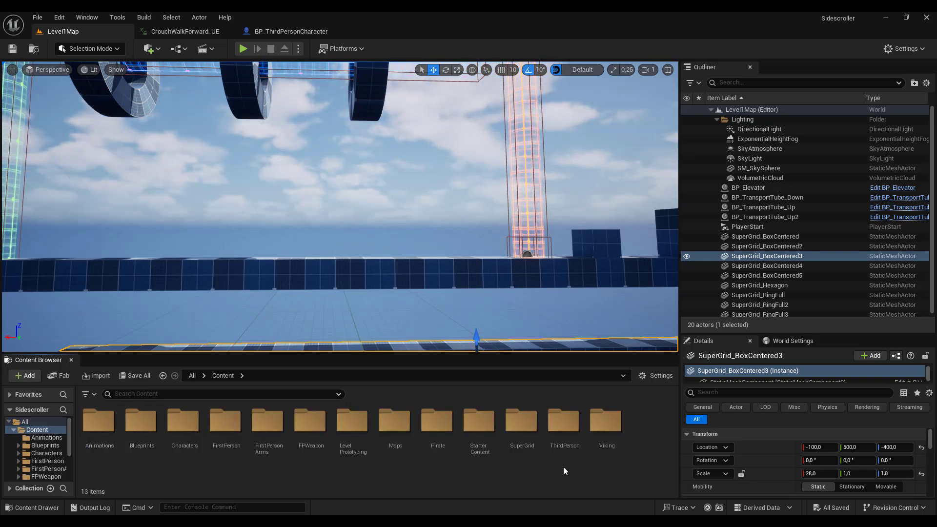
double_click(566, 423)
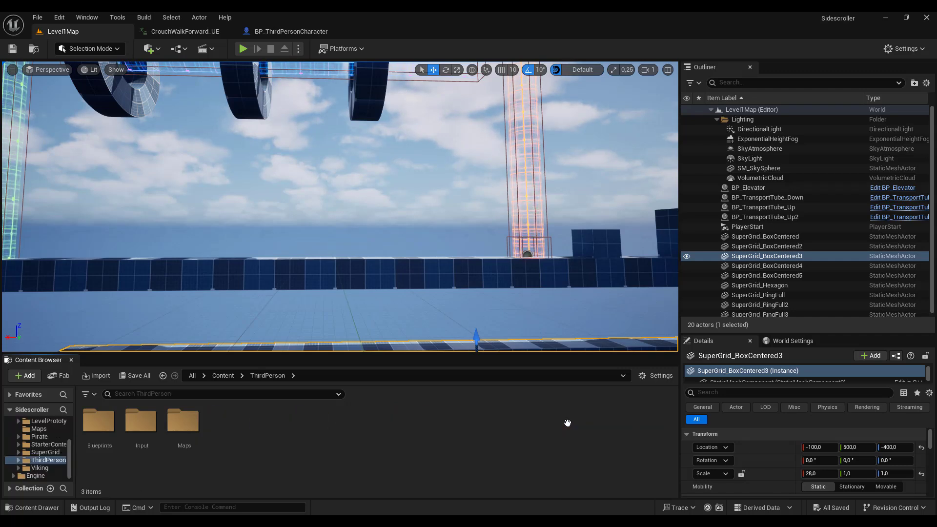
left_click(143, 423)
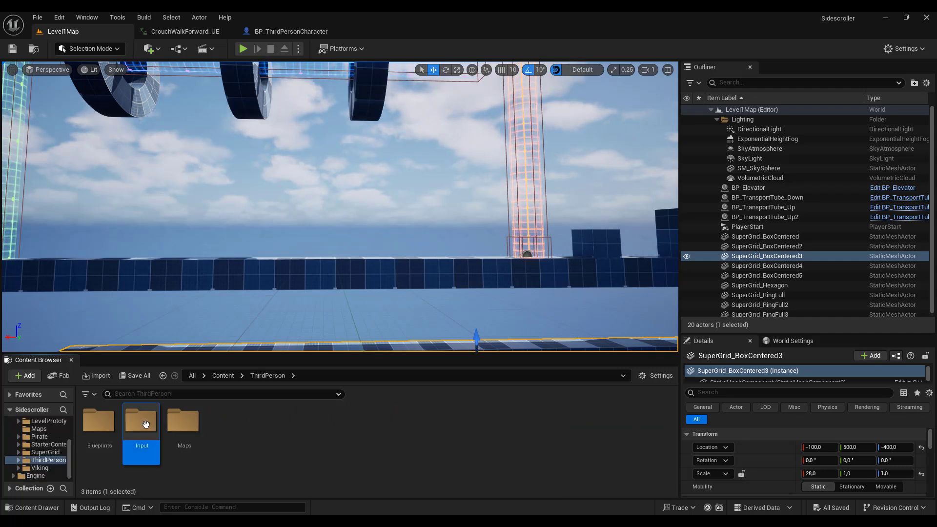
double_click(146, 424)
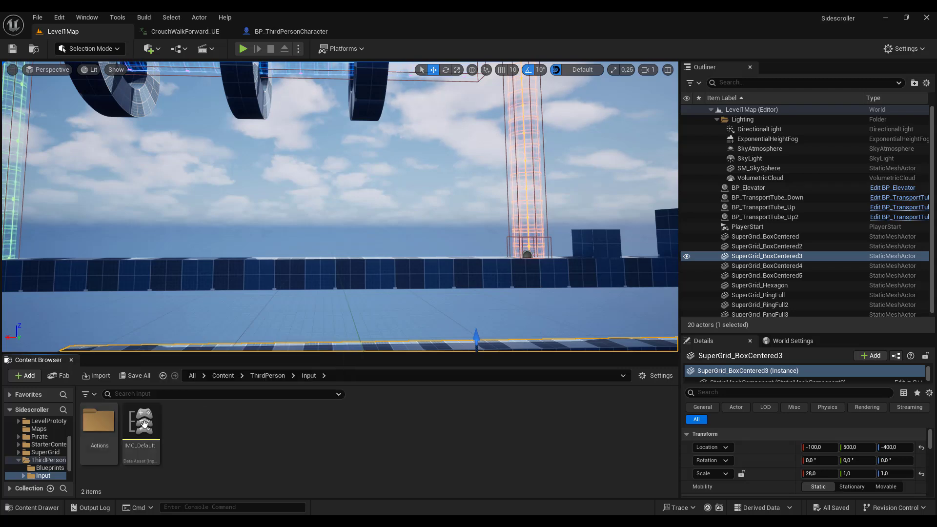
double_click(109, 425)
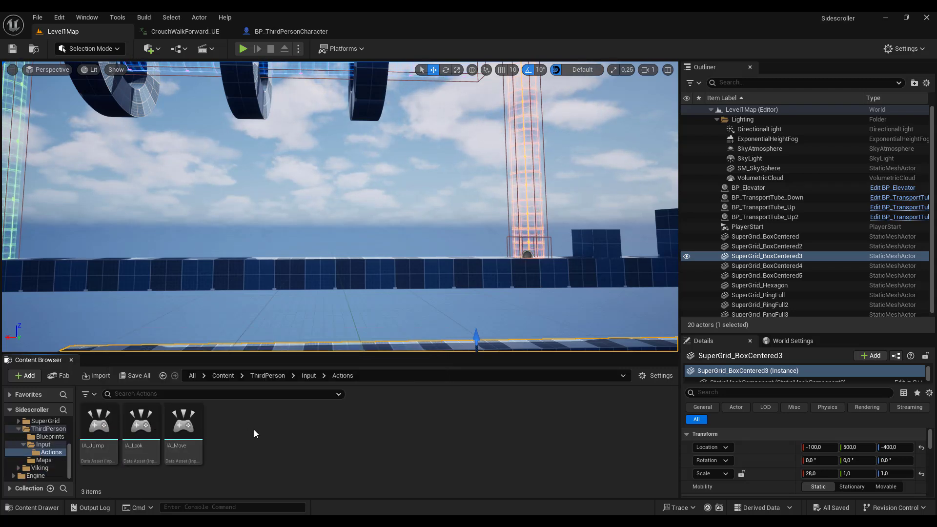
Create a new Input Action named IA_Crouch in the Actions folder
right_click(233, 425)
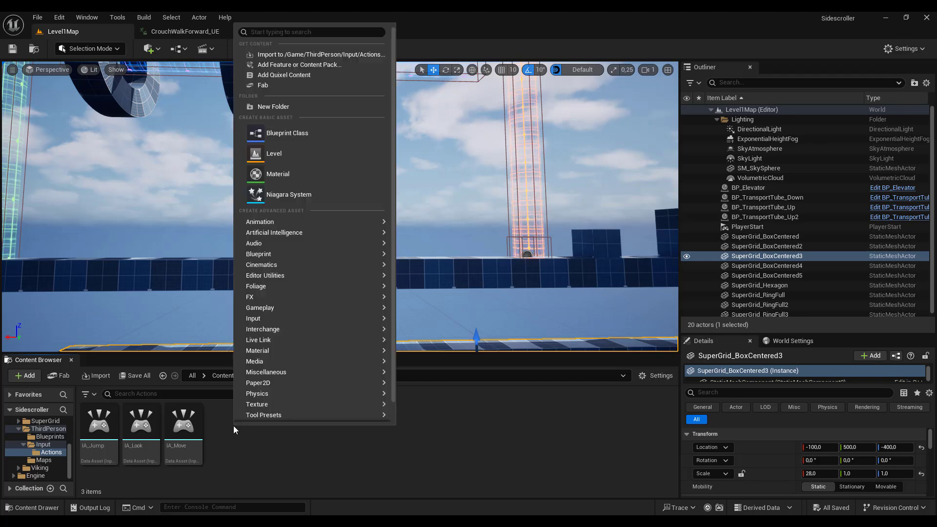
mouse_move(282, 321)
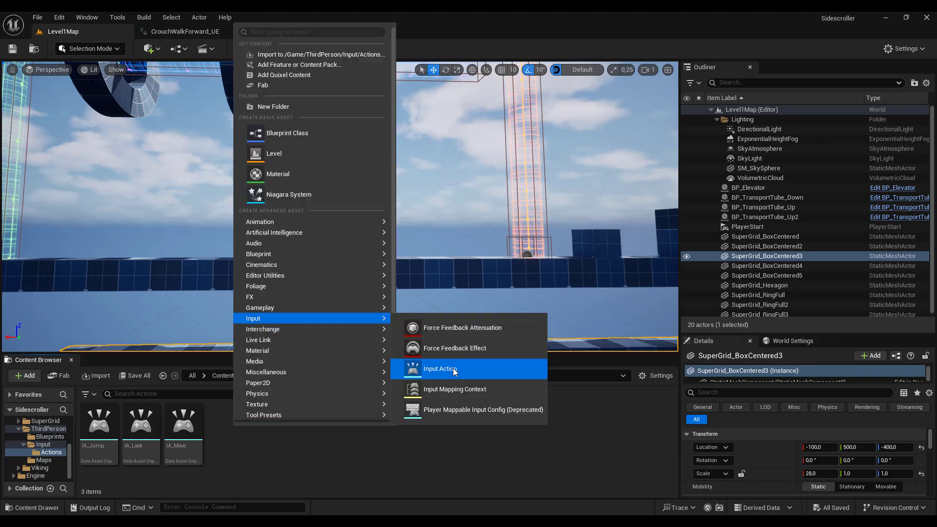
left_click(425, 373)
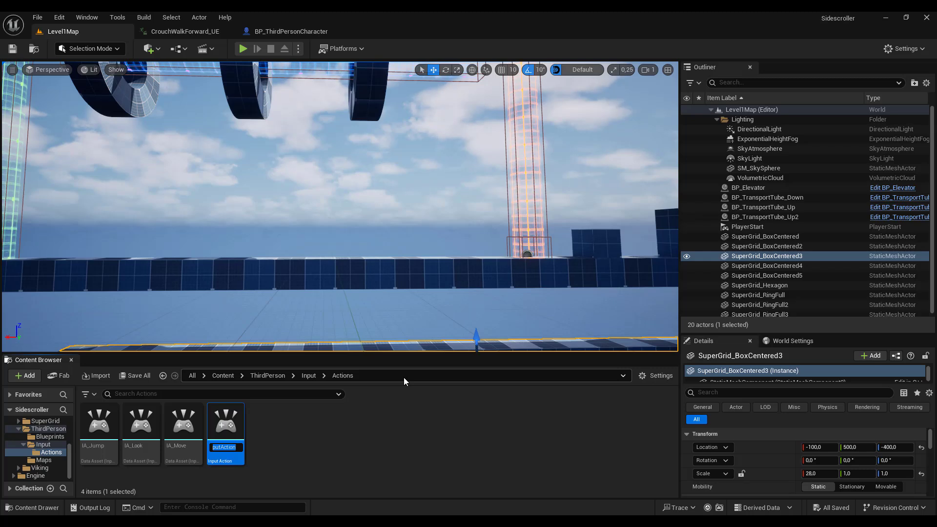
type("IA_")
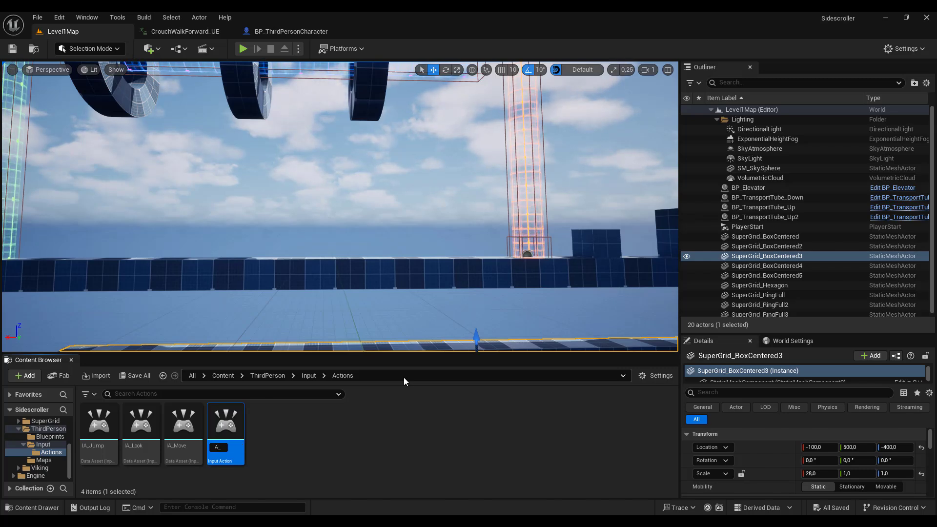
type("Crouch")
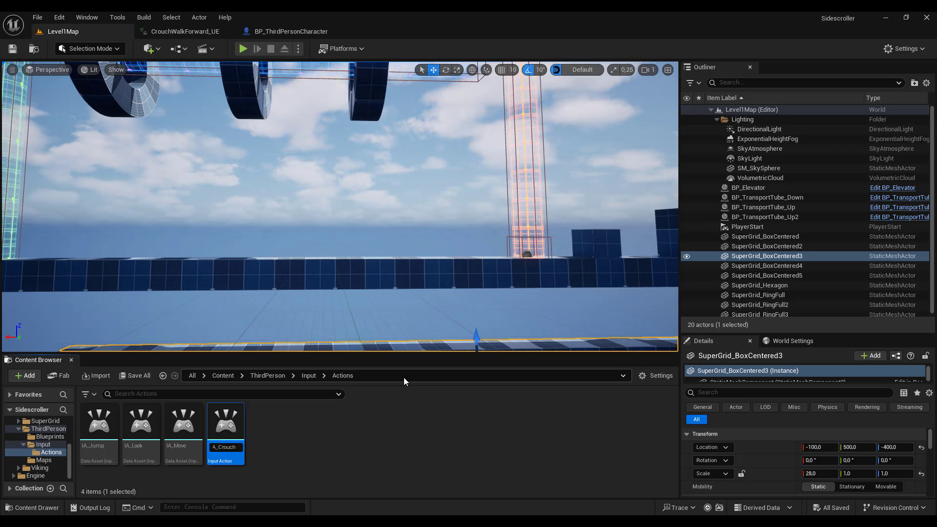
key("Return")
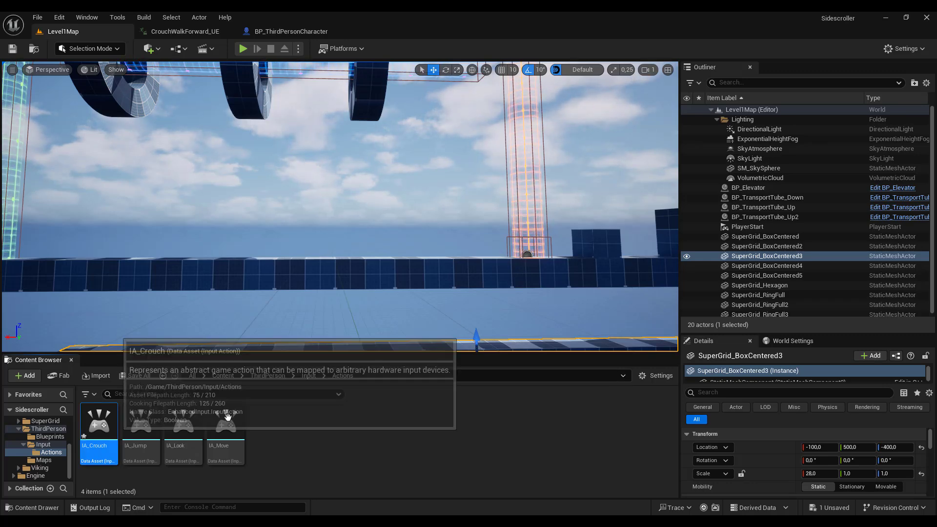
Open IA_Crouch to review its default settings, close it, and return to Level1Map
double_click(108, 425)
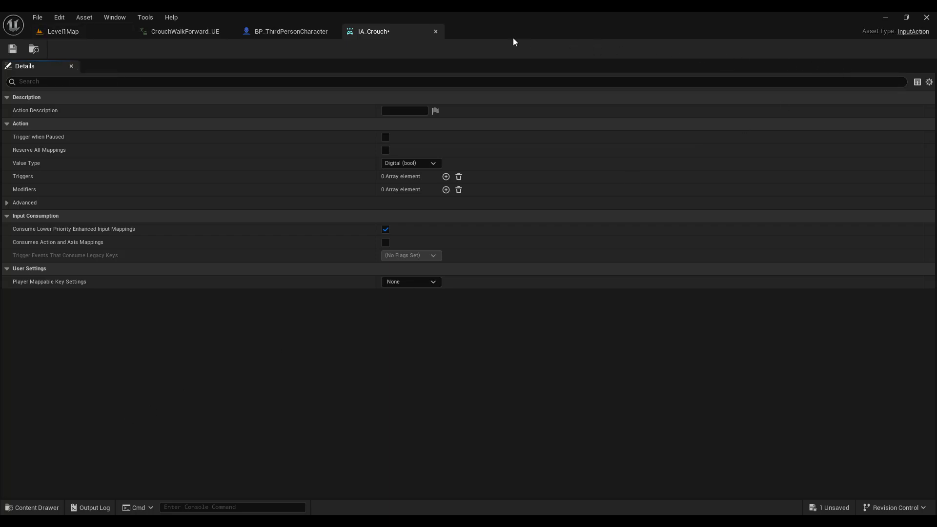
left_click(436, 32)
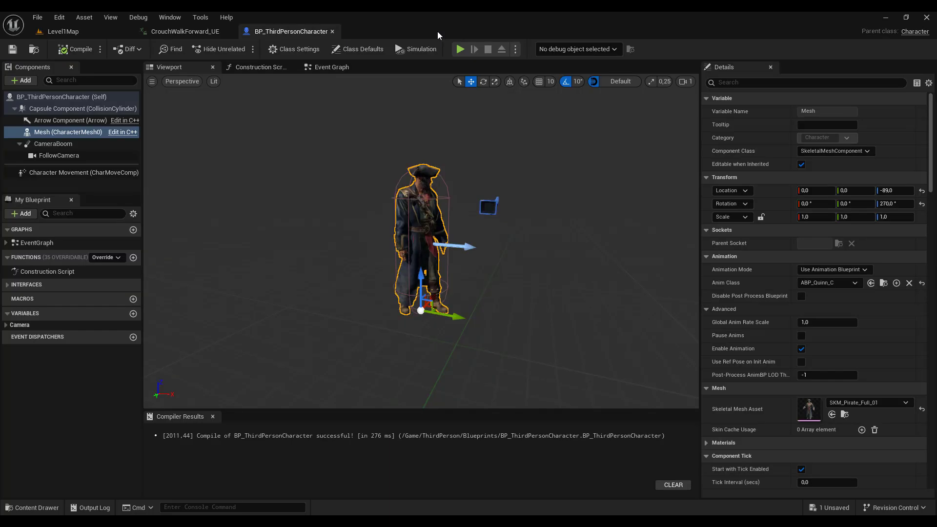
left_click(98, 33)
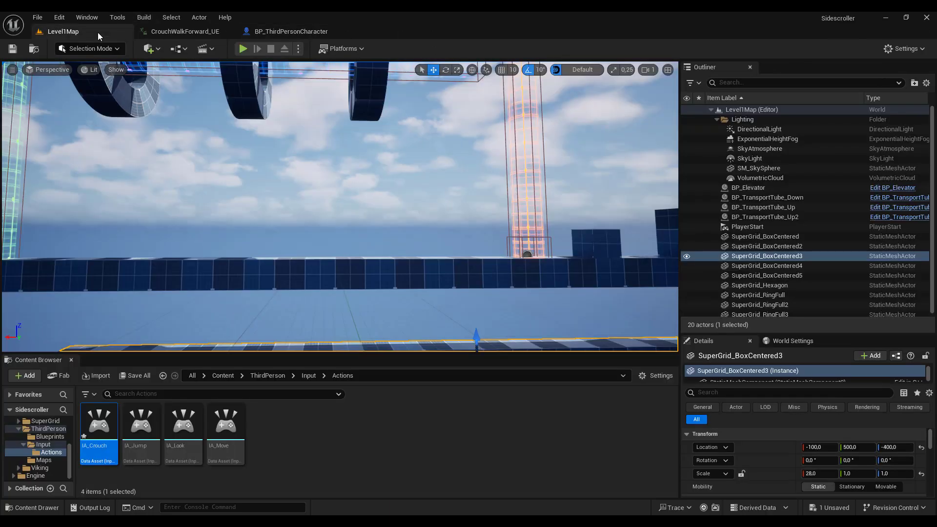
Open IMC_Default in the Input folder and add a new mapping for IA_Crouch
left_click(309, 375)
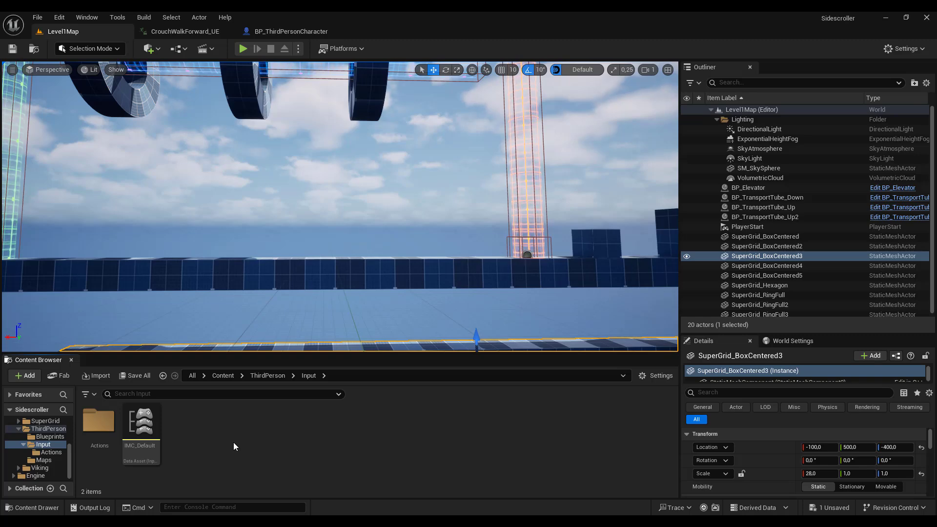
double_click(149, 431)
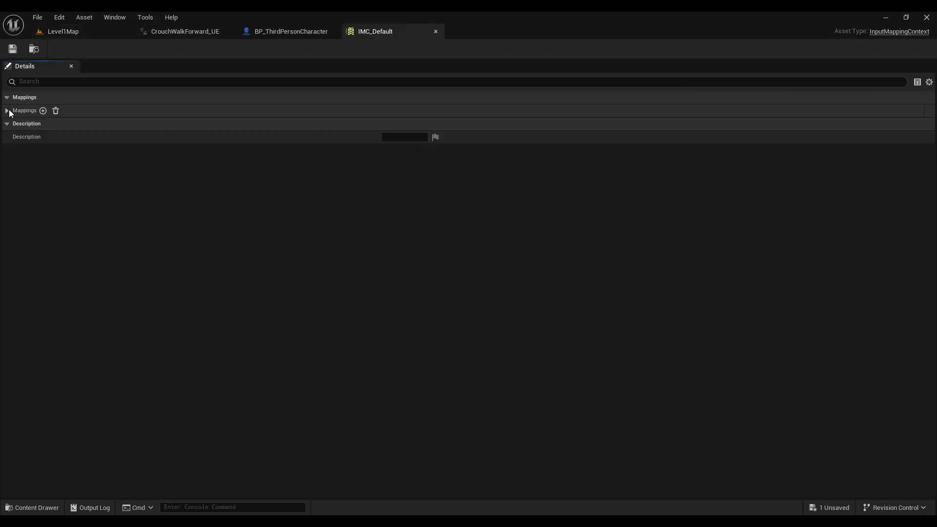
left_click(8, 110)
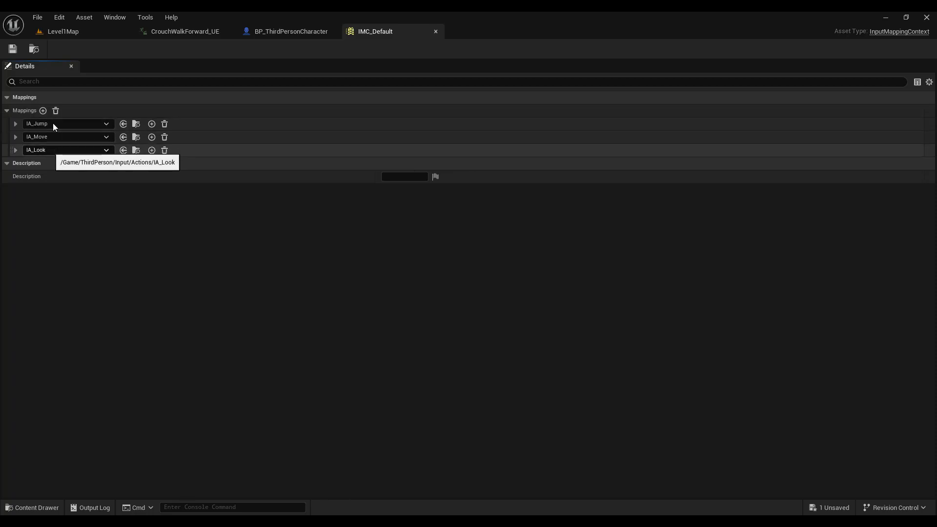
left_click(43, 110)
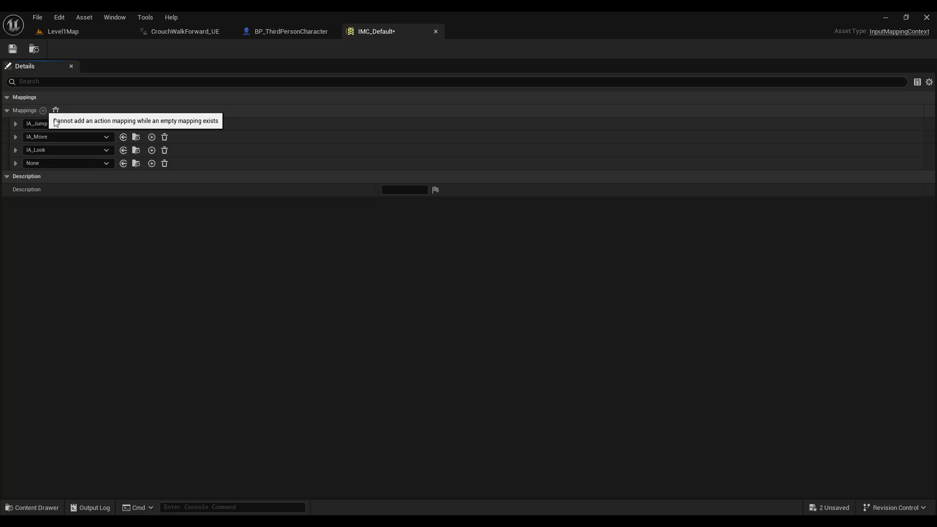
left_click(106, 163)
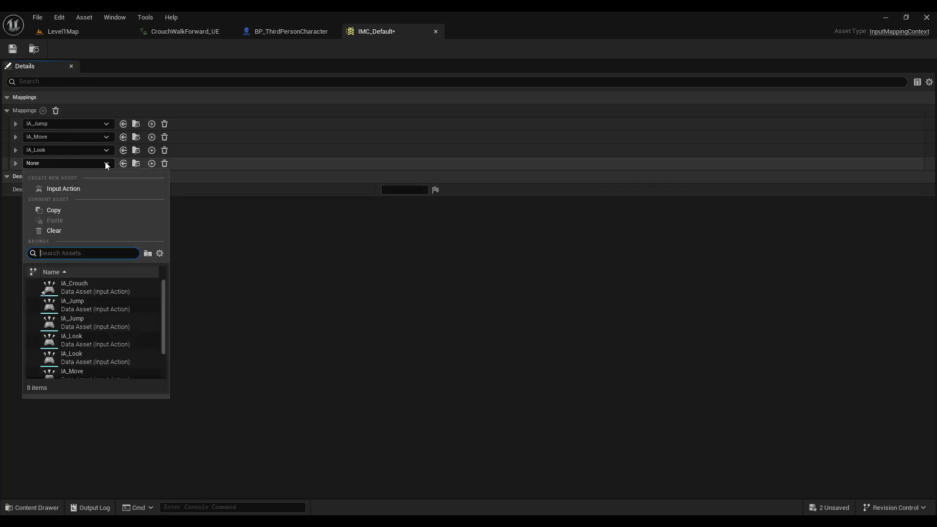
left_click(78, 287)
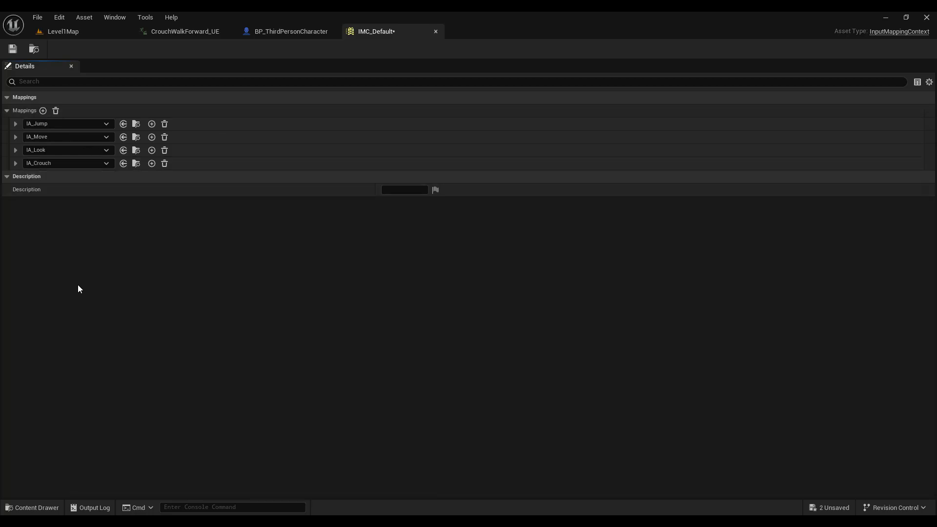
Bind the IA_Crouch mapping to the C key, and save and close IMC_Default
left_click(15, 164)
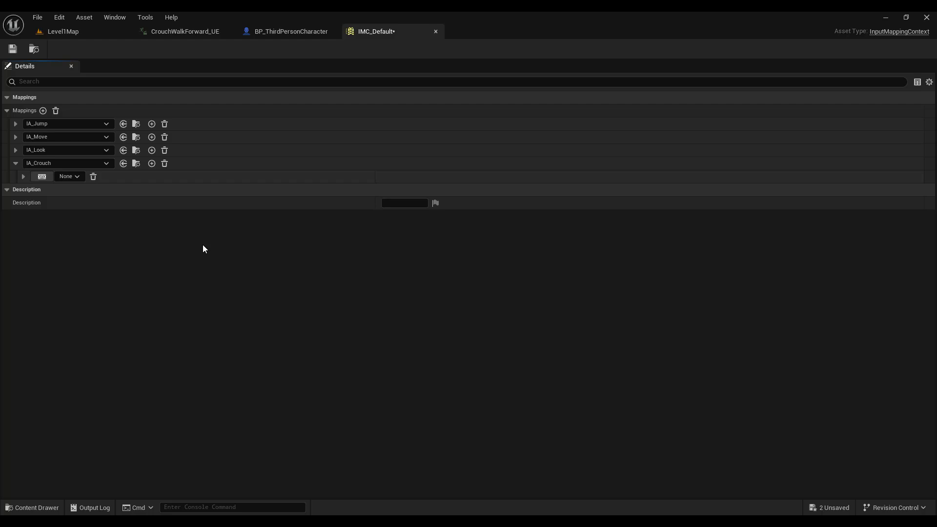
left_click(69, 177)
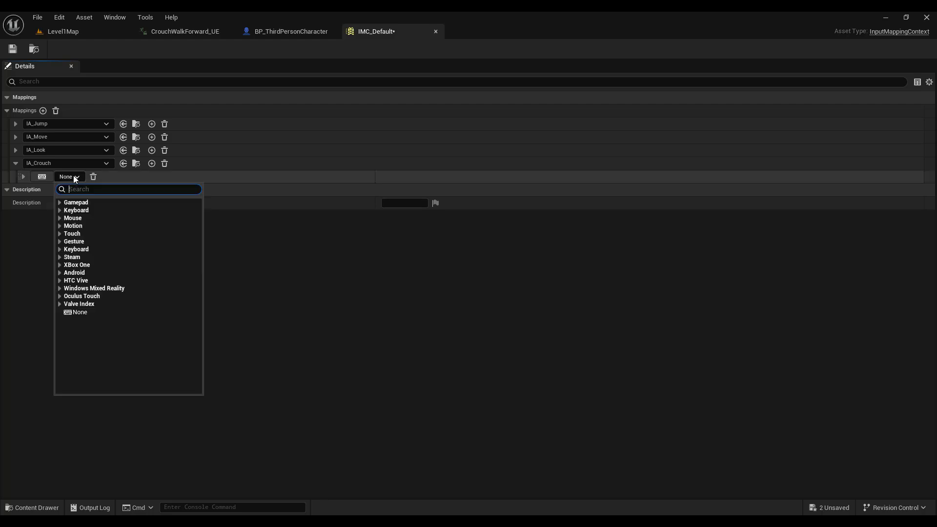
left_click(320, 291)
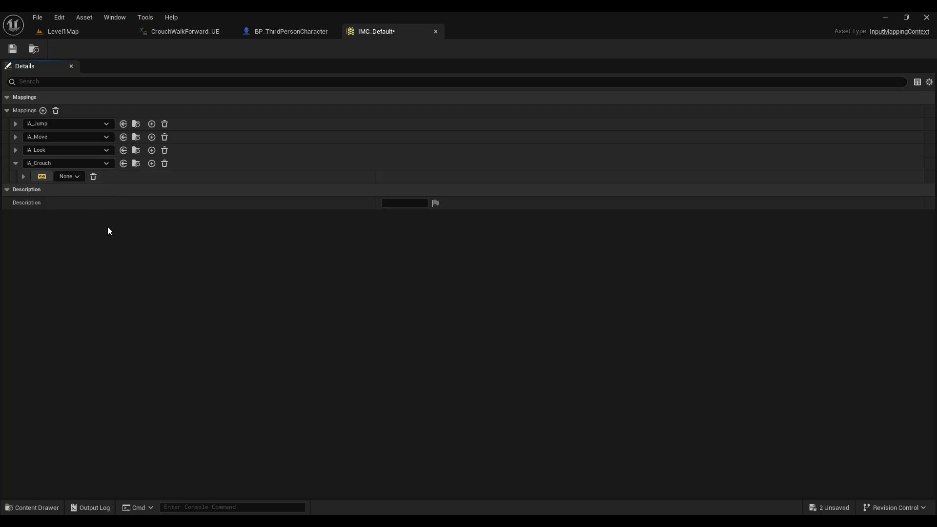
key("c")
left_click(13, 51)
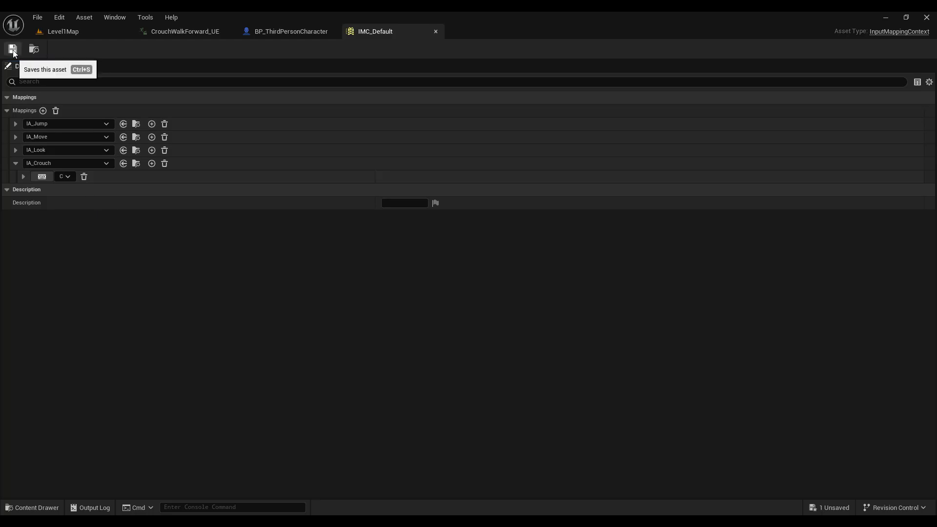
left_click(436, 31)
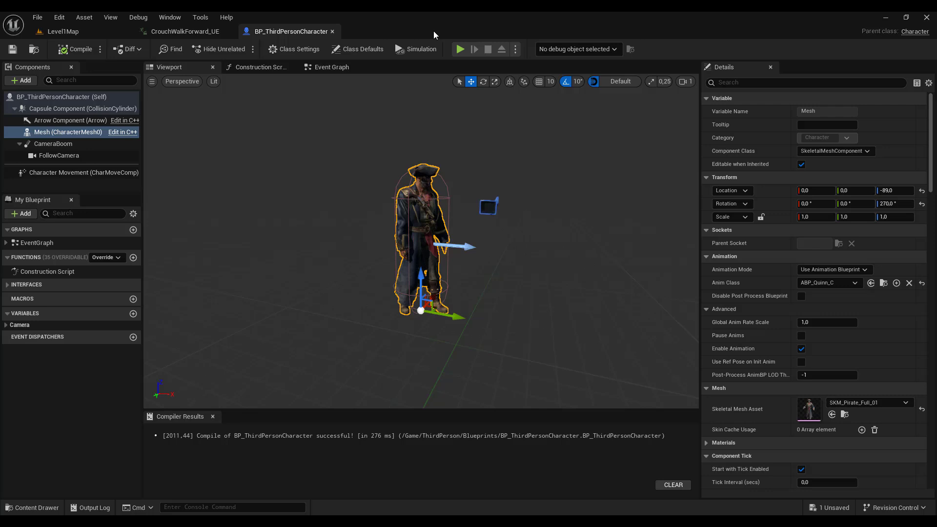
In the character's Event Graph, move the Event TransportTube node chain further down to free space below the Jump Input comment
left_click(324, 66)
scroll(361, 212, "down", 3)
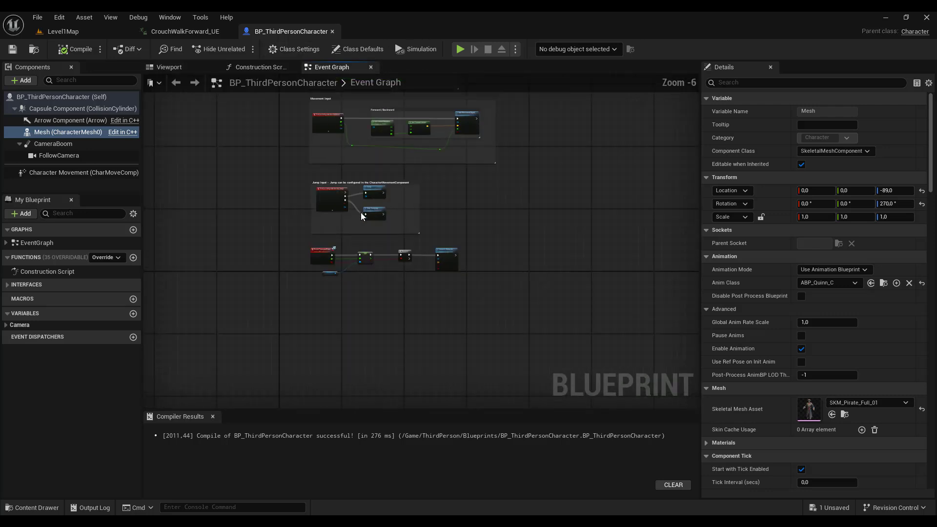
scroll(361, 213, "up", 2)
right_click_drag(362, 212, 349, 142)
scroll(329, 200, "up", 3)
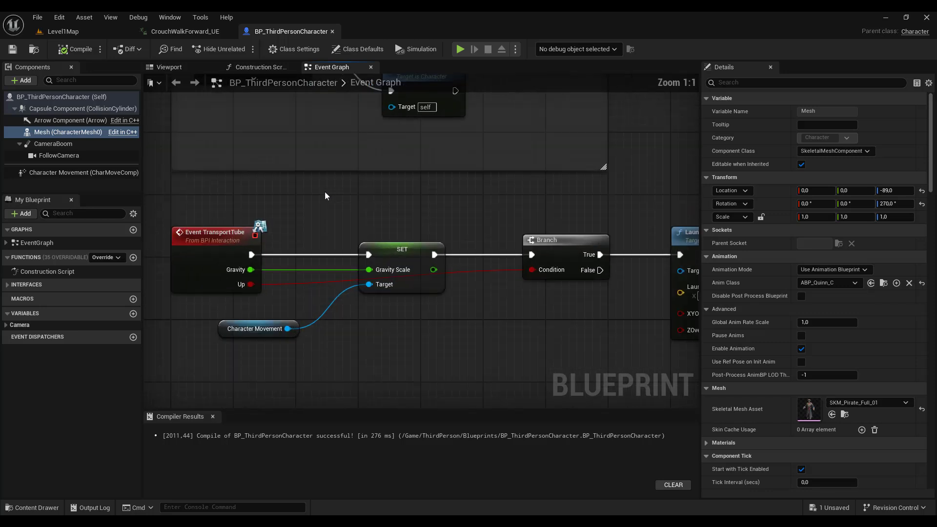
scroll(303, 210, "down", 9)
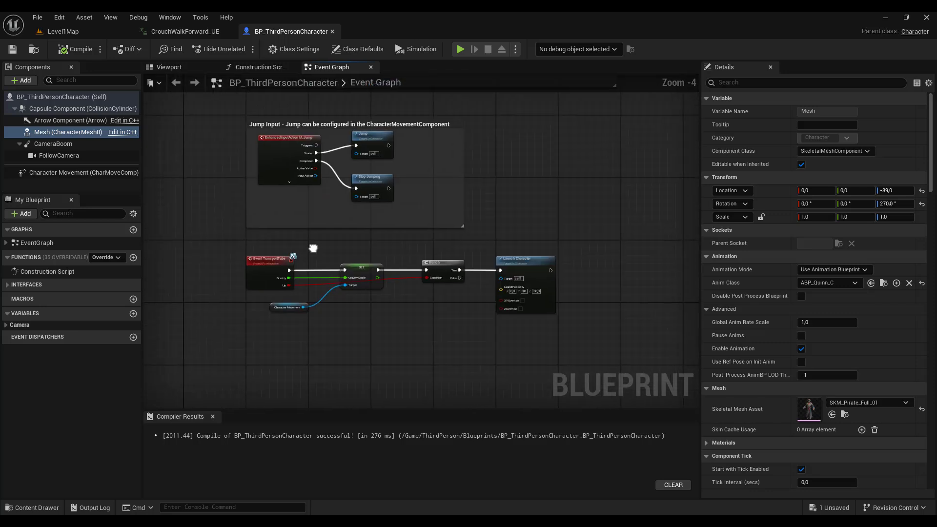
scroll(313, 276, "up", 3)
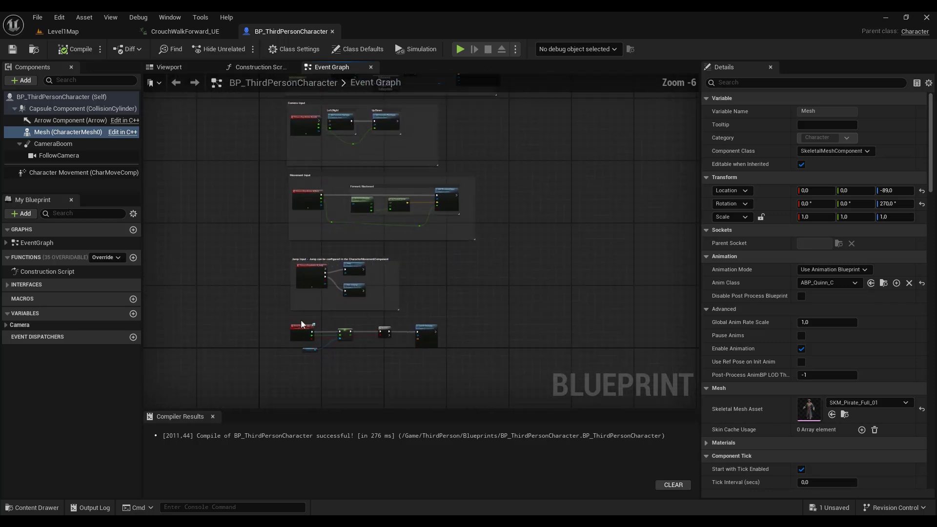
right_click_drag(301, 320, 224, 227)
left_click_drag(256, 247, 499, 325)
left_click_drag(235, 242, 233, 341)
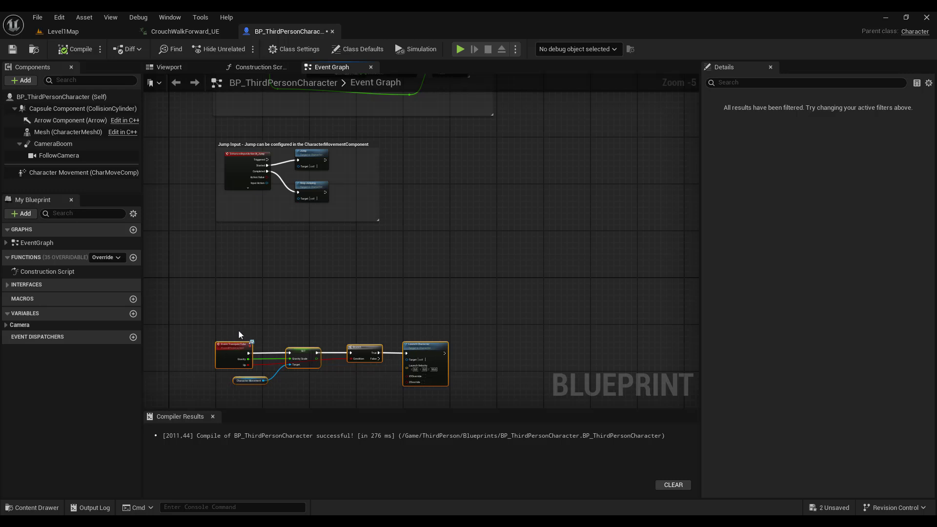
Add the IA_Crouch enhanced input action event in the free space below the Jump Input comment
scroll(307, 326, "up", 2)
right_click_drag(308, 320, 276, 316)
scroll(313, 338, "down", 3)
scroll(276, 316, "up", 2)
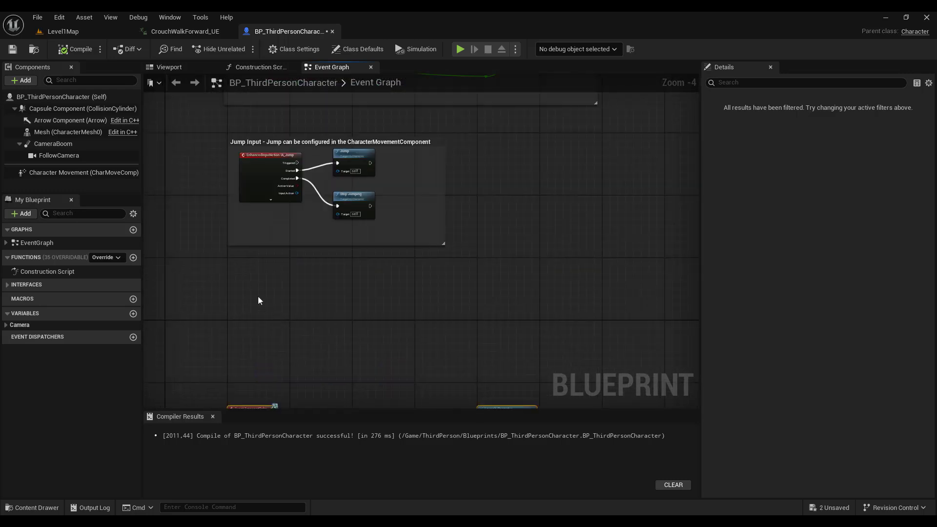
right_click(244, 282)
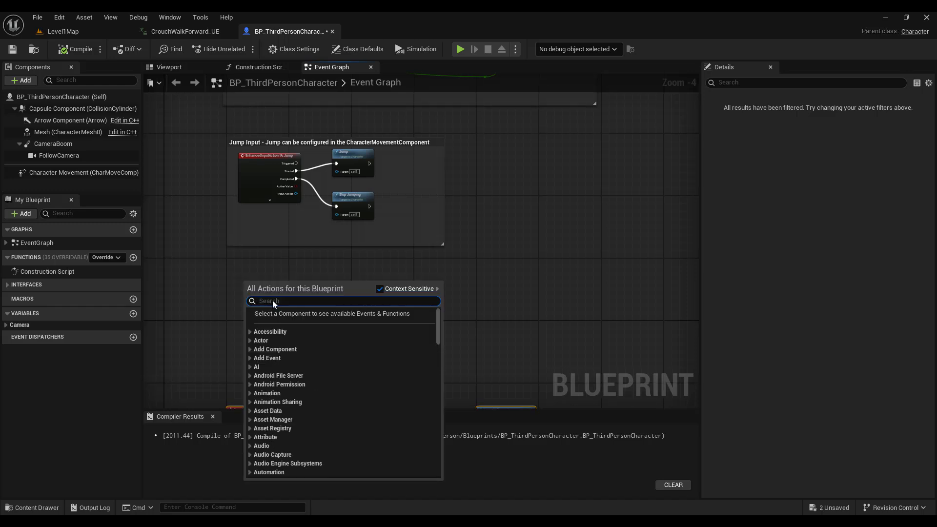
type("ia")
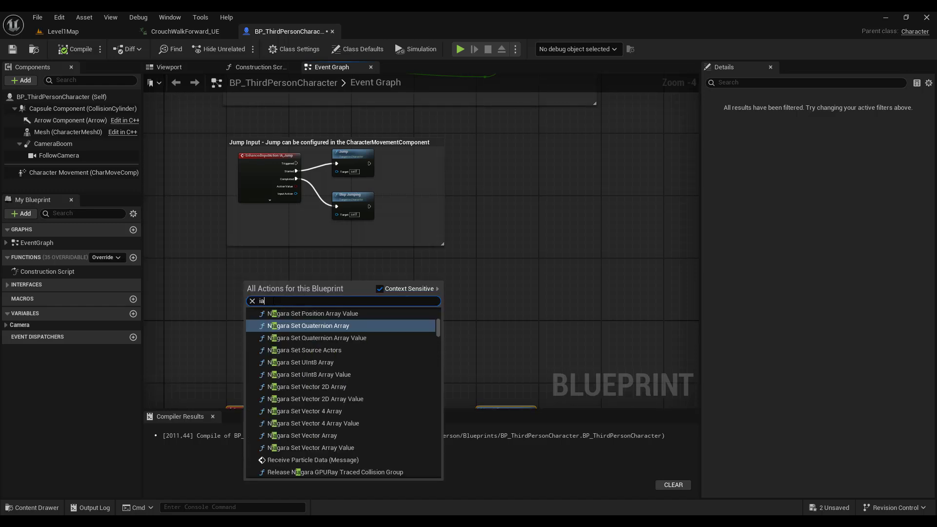
type("_crou")
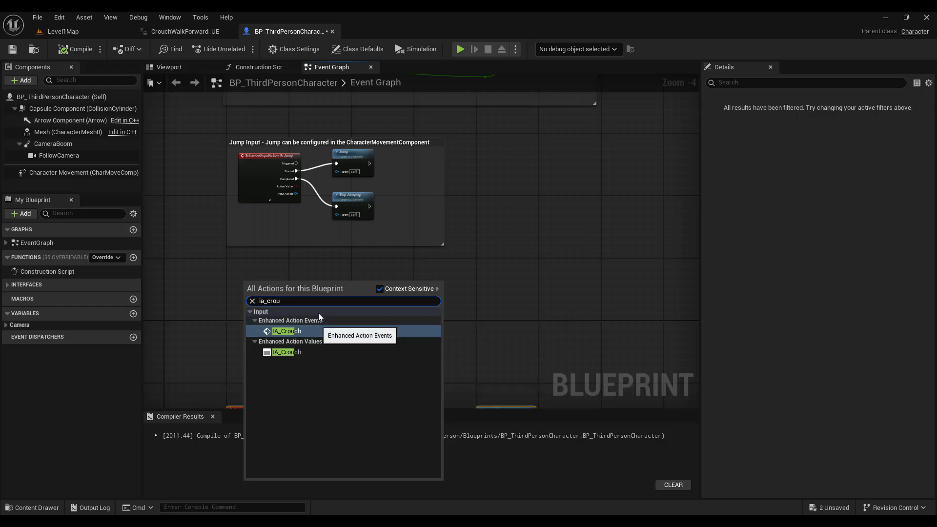
left_click(283, 331)
Expand the IA_Crouch event node to show all its execution pins and reposition it slightly under the Jump Input comment
scroll(283, 335, "up", 4)
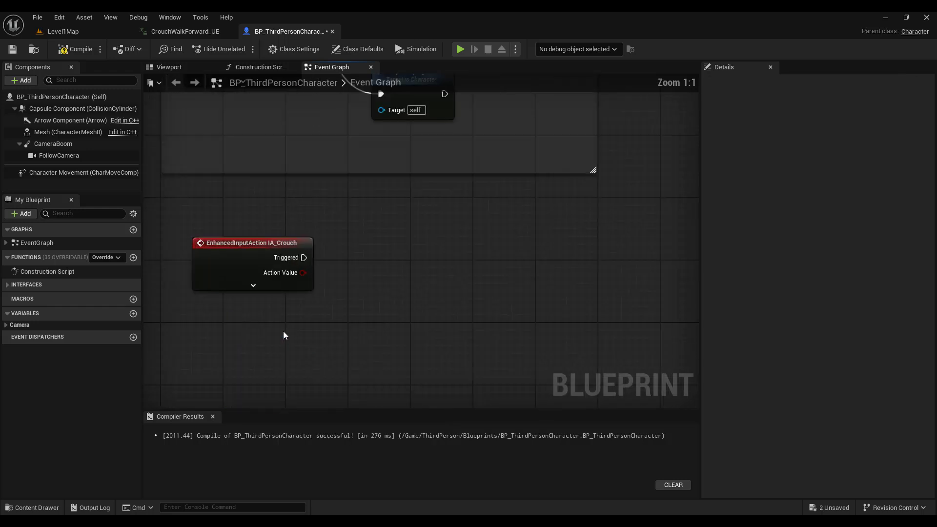
right_click_drag(288, 328, 440, 346)
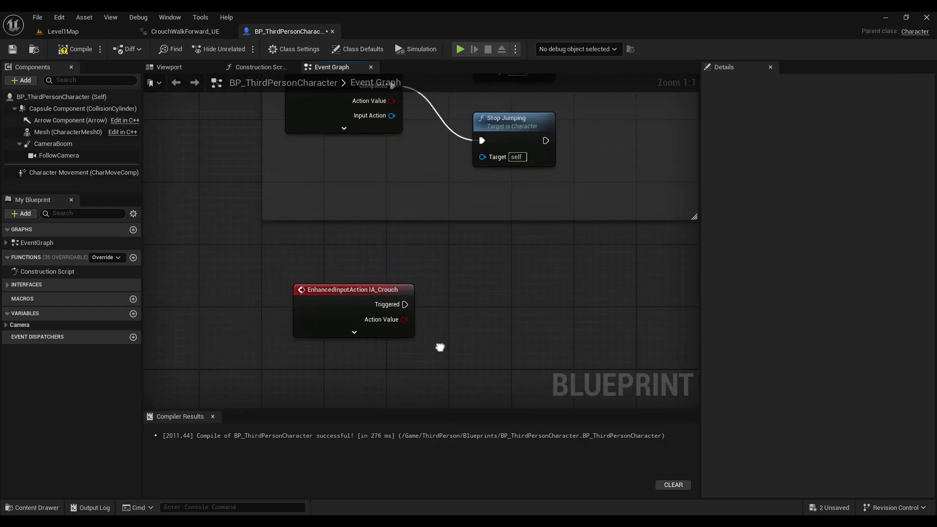
scroll(440, 333, "down", 2)
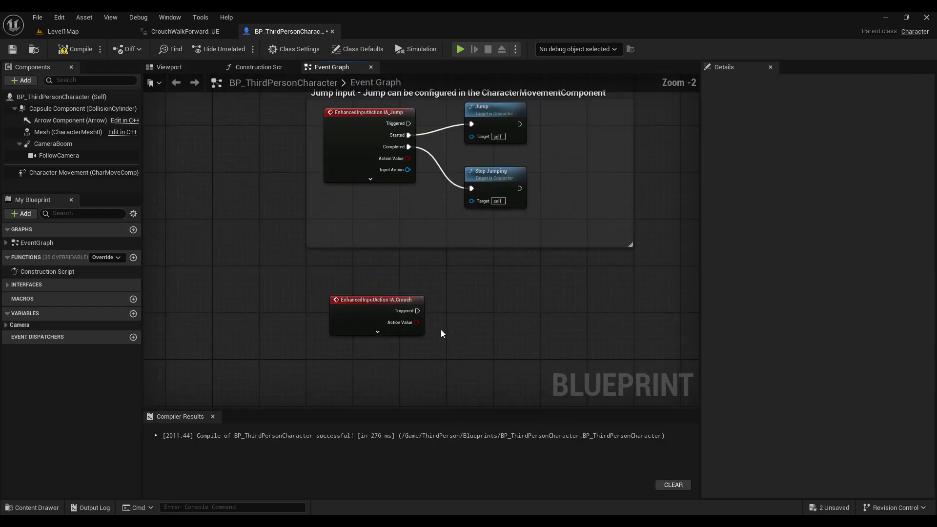
left_click(376, 332)
right_click_drag(451, 337, 378, 306)
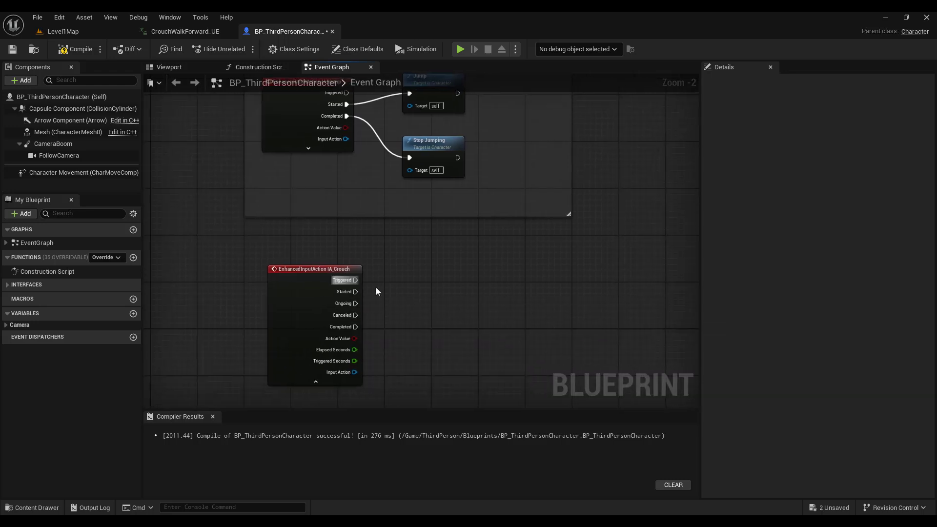
left_click(323, 268)
left_click_drag(323, 268, 323, 262)
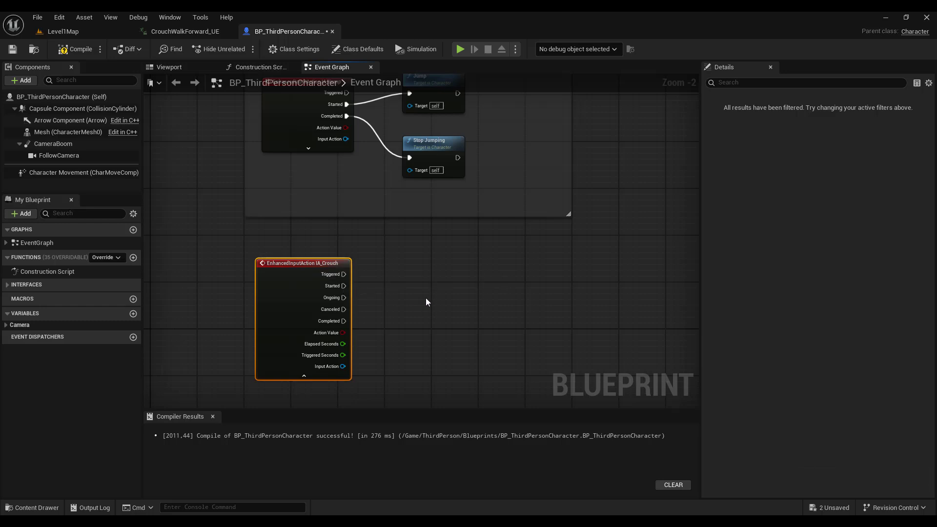
Add a Flip Flop node driven by IA_Crouch's Started pin and align it with the event
right_click_drag(425, 298, 377, 280)
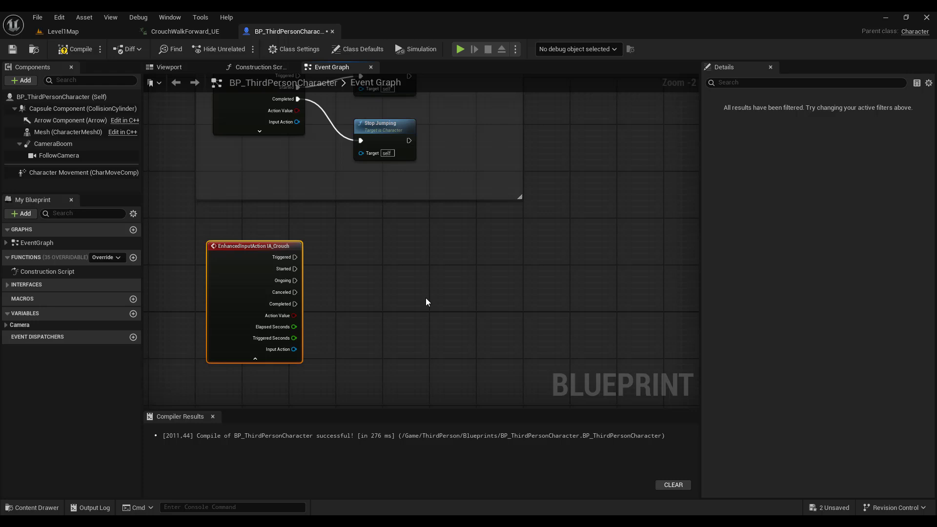
scroll(392, 290, "up", 2)
right_click_drag(379, 286, 410, 278)
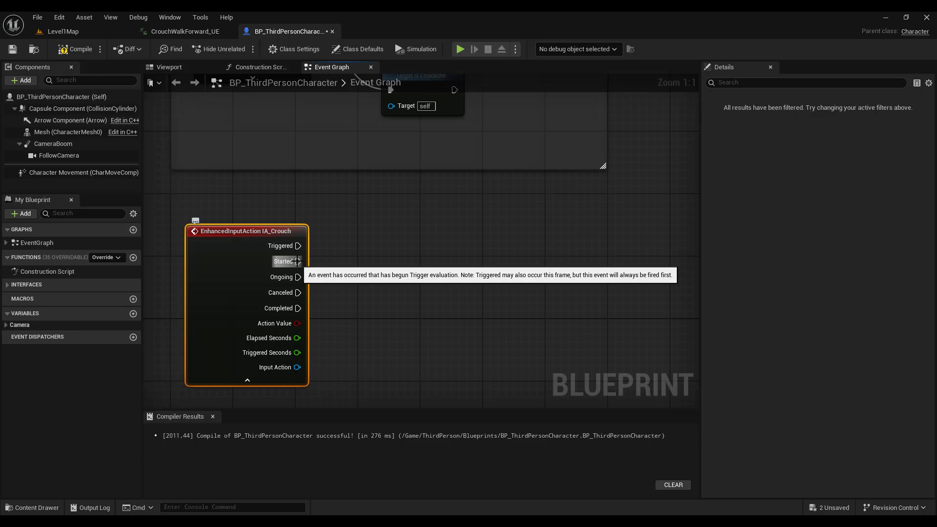
left_click_drag(297, 261, 435, 262)
type("fli")
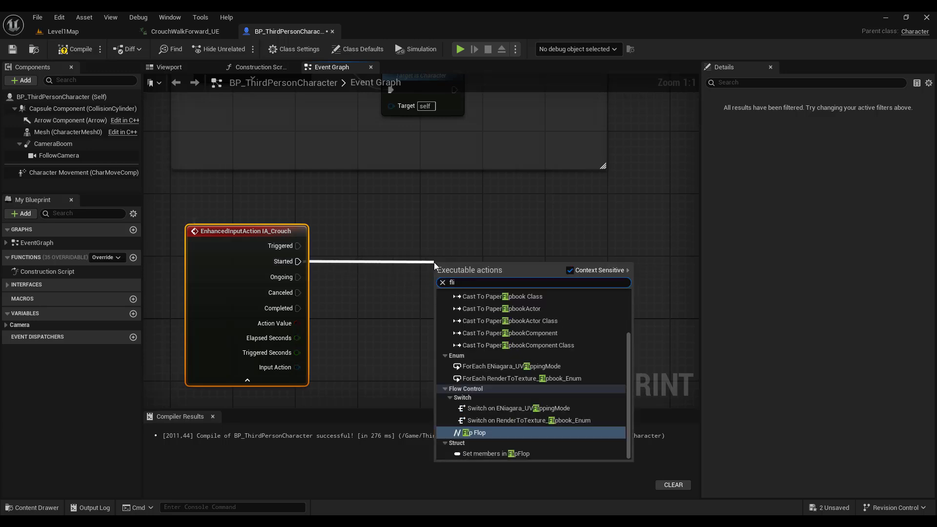
type("p f")
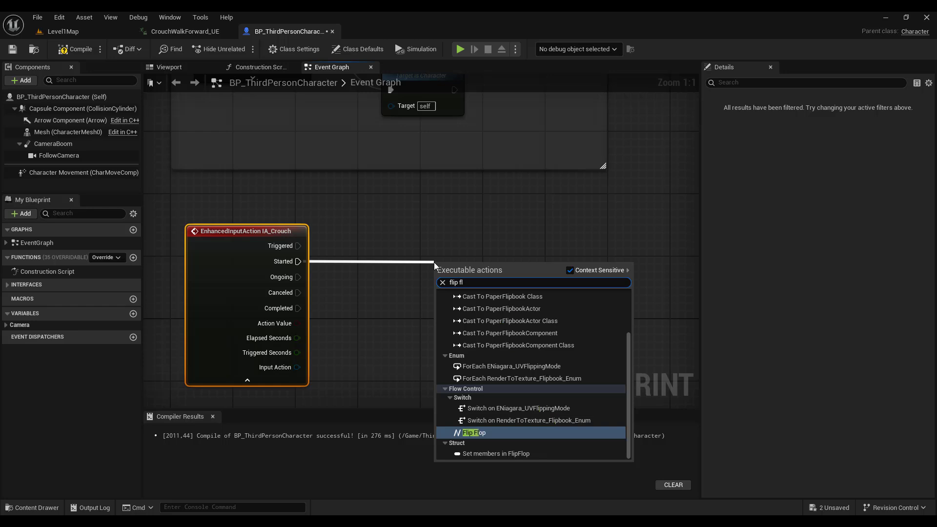
type("l")
left_click(483, 433)
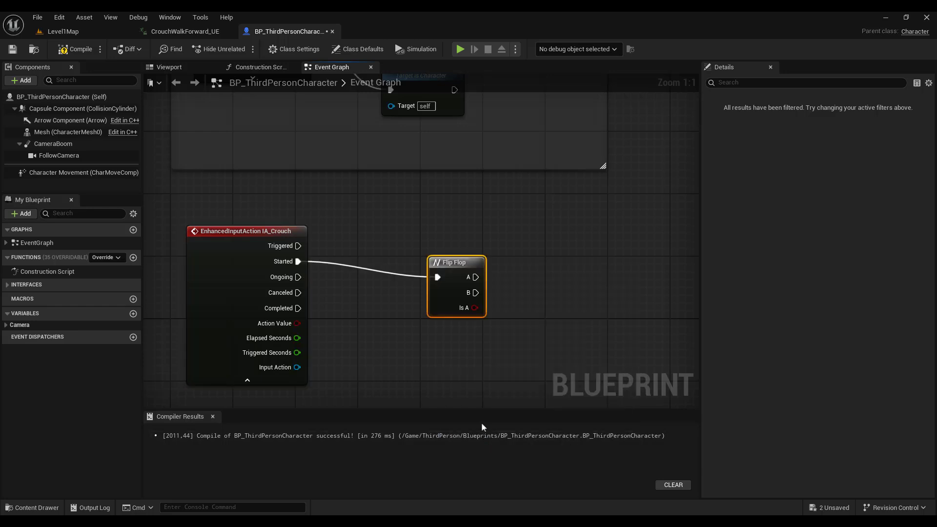
left_click_drag(456, 263, 425, 247)
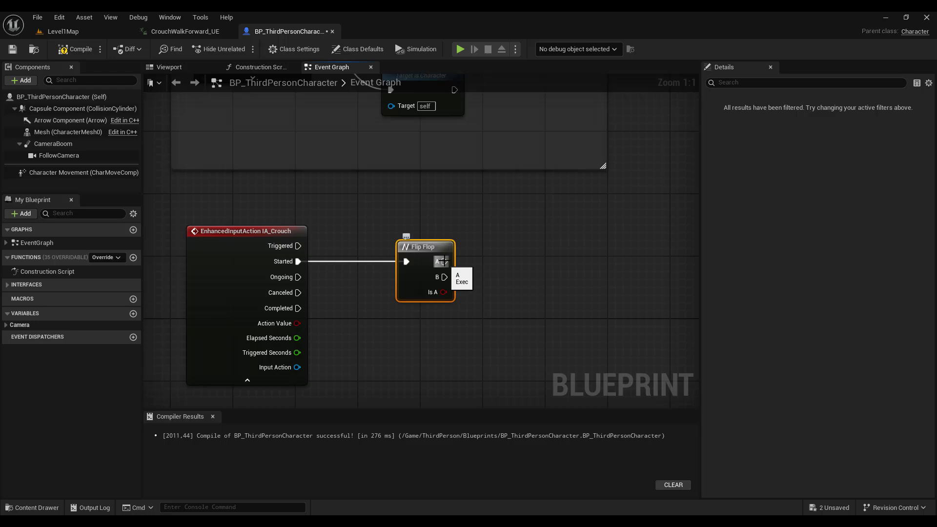
Add a Crouch function call to the Flip Flop's A output and place it slightly above the Flip Flop
left_click_drag(443, 261, 529, 224)
type("crouch")
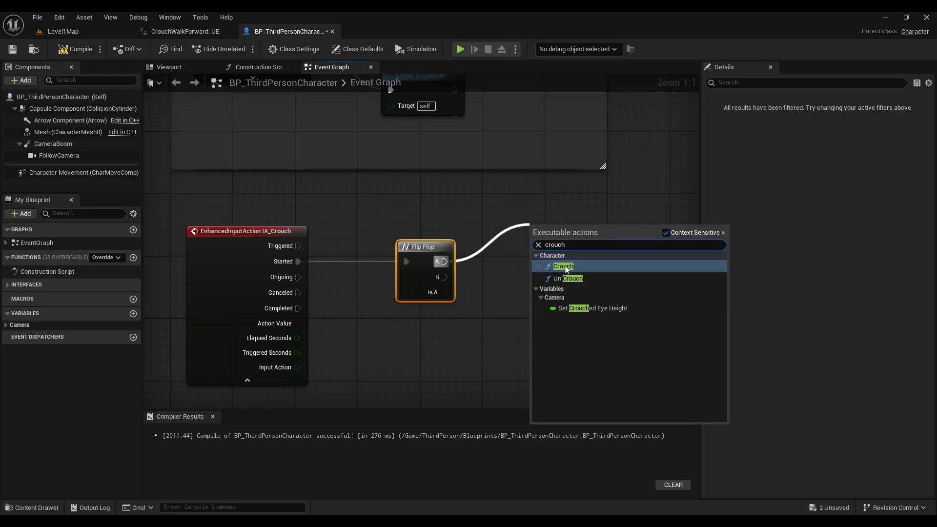
key("Return")
left_click_drag(561, 233, 560, 211)
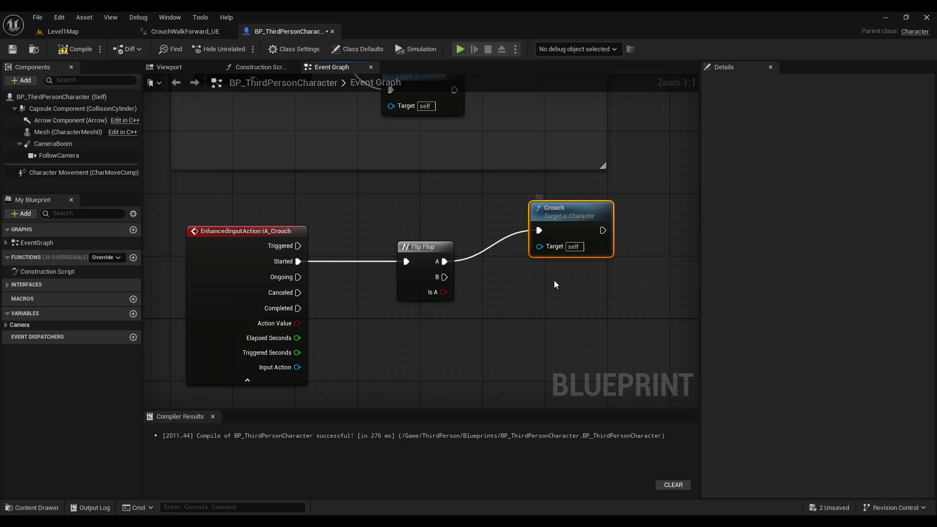
Add an Un Crouch function call to the Flip Flop's B output and compile the blueprint
left_click_drag(444, 277, 533, 313)
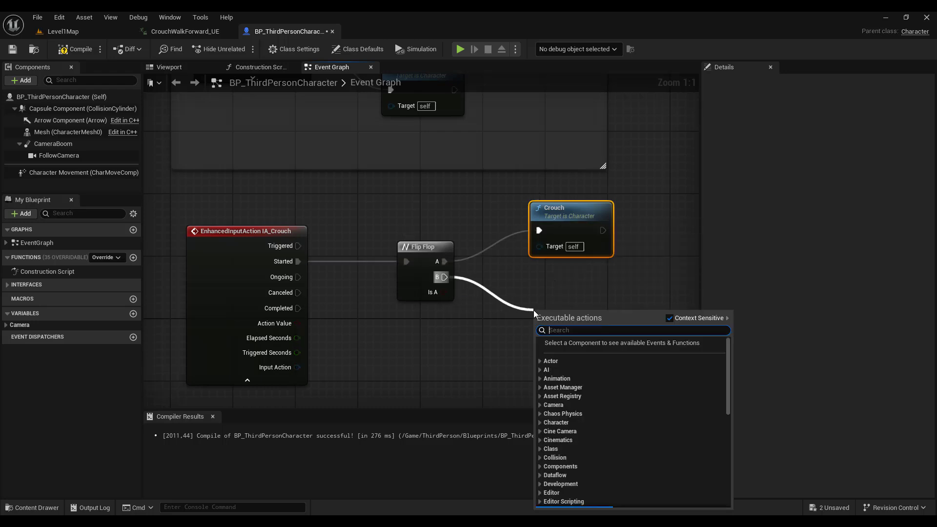
type("uncrouch")
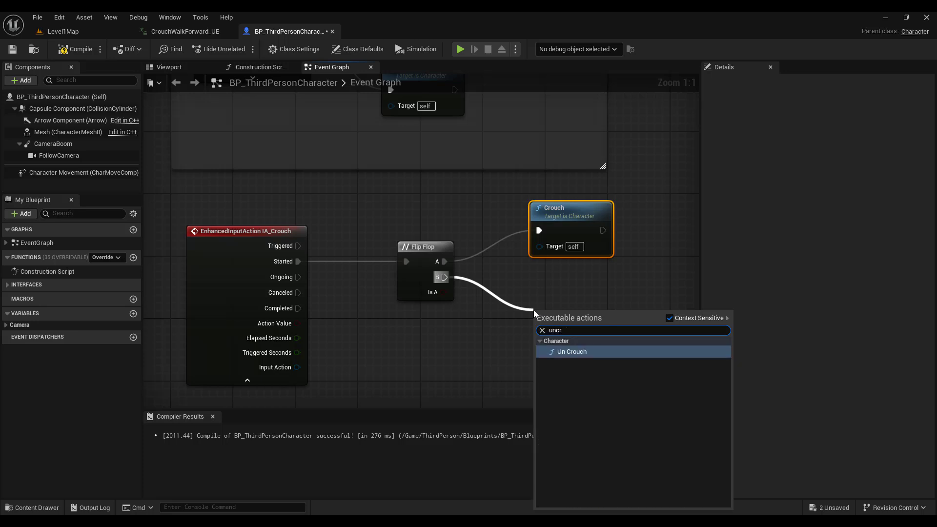
left_click(592, 353)
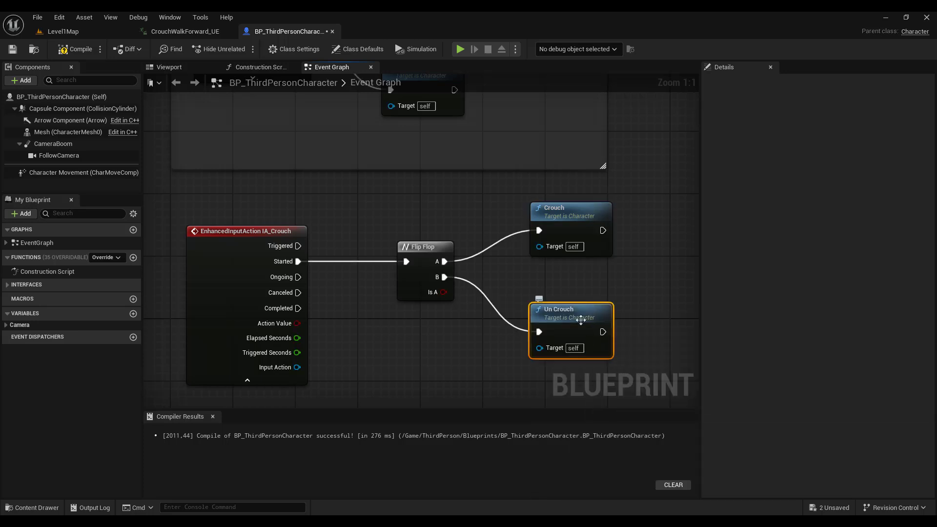
left_click(77, 52)
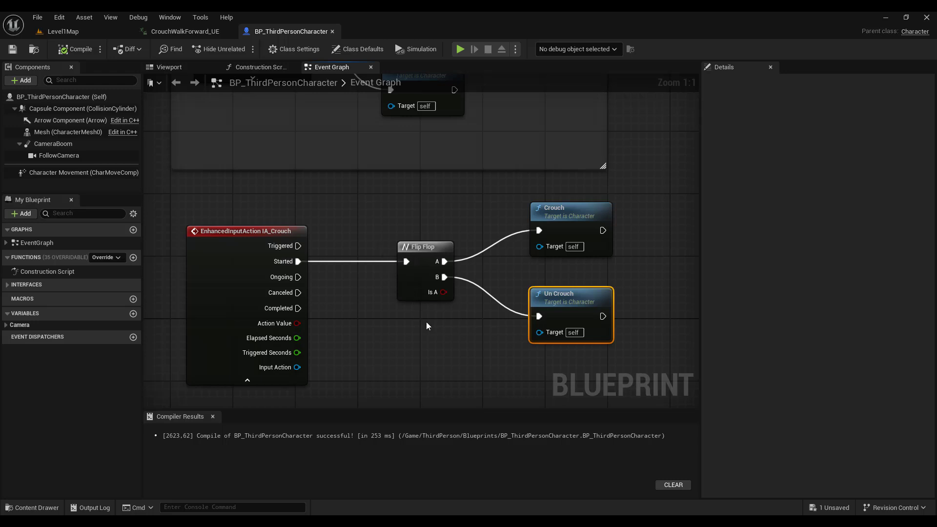
Enable Can Crouch on the Character Movement component, compile the blueprint, and clear the "crouch" property filter
right_click_drag(426, 321, 411, 305)
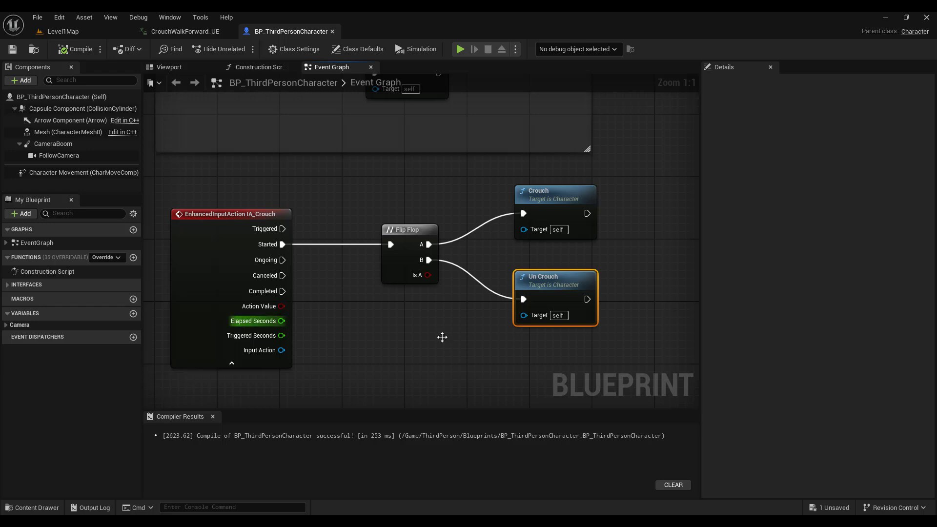
left_click(133, 172)
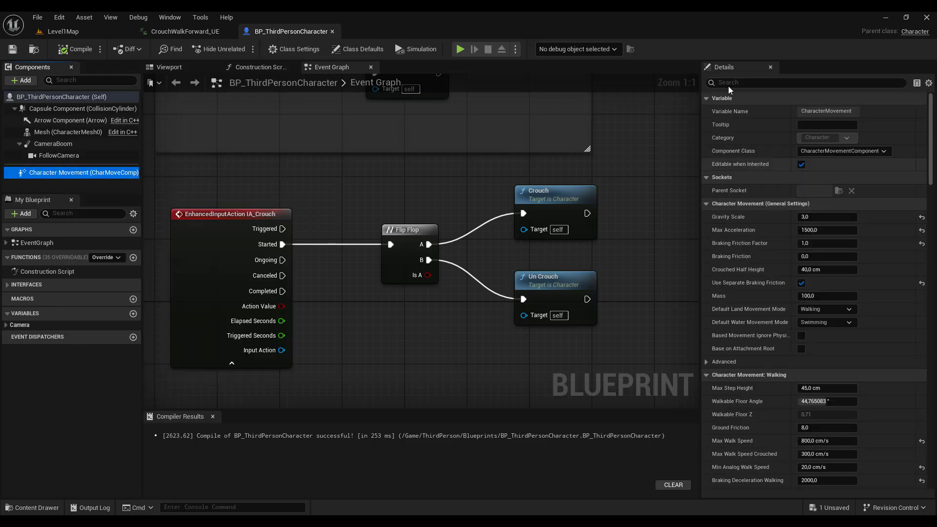
left_click(728, 84)
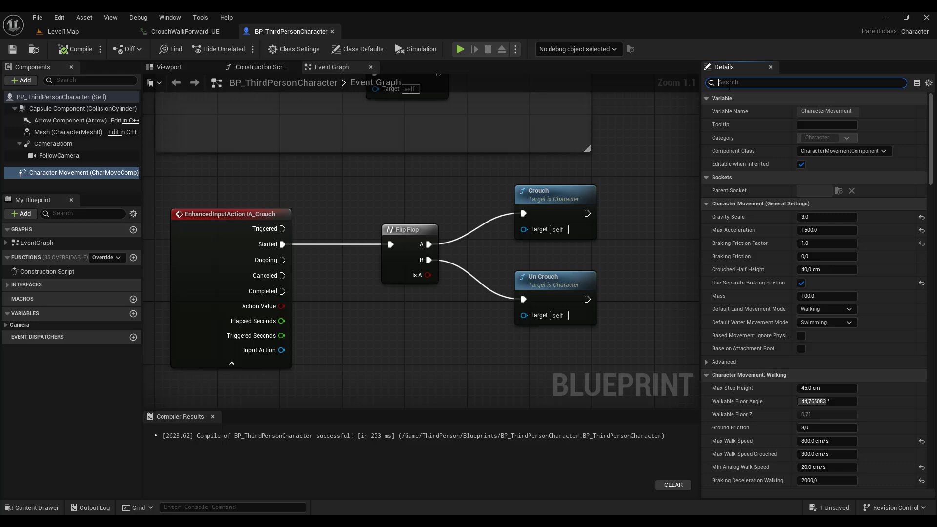
type("crouch")
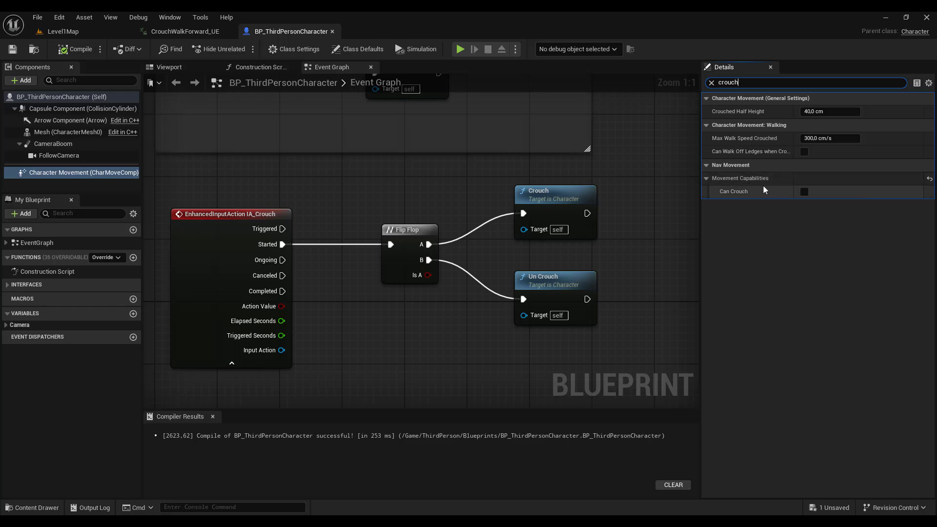
left_click(804, 192)
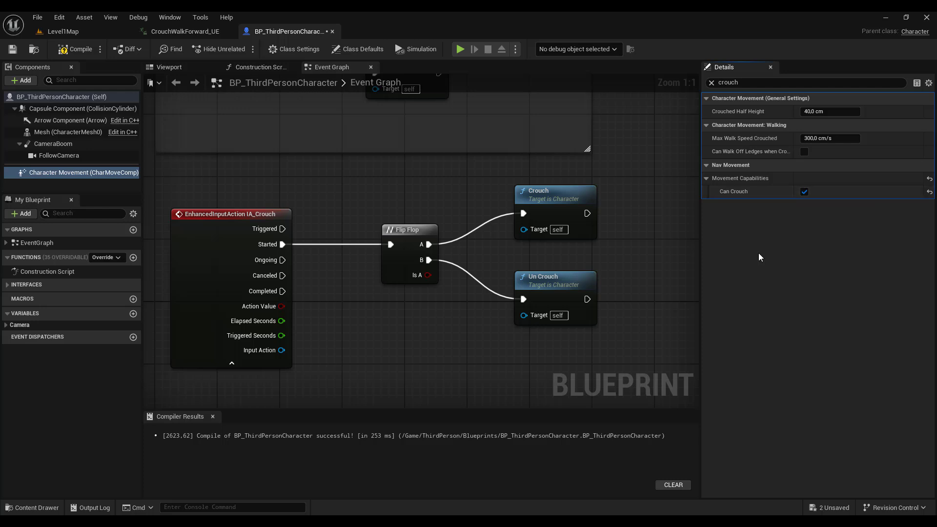
left_click(80, 52)
left_click(712, 83)
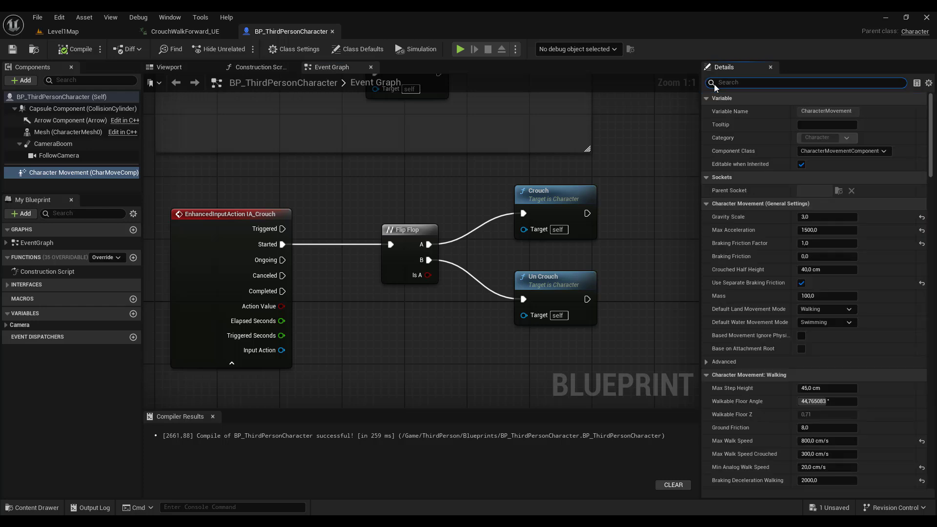
Locate the Mesh component's Anim Class asset in the project content and open the ABP_Quinn animation blueprint
left_click(44, 133)
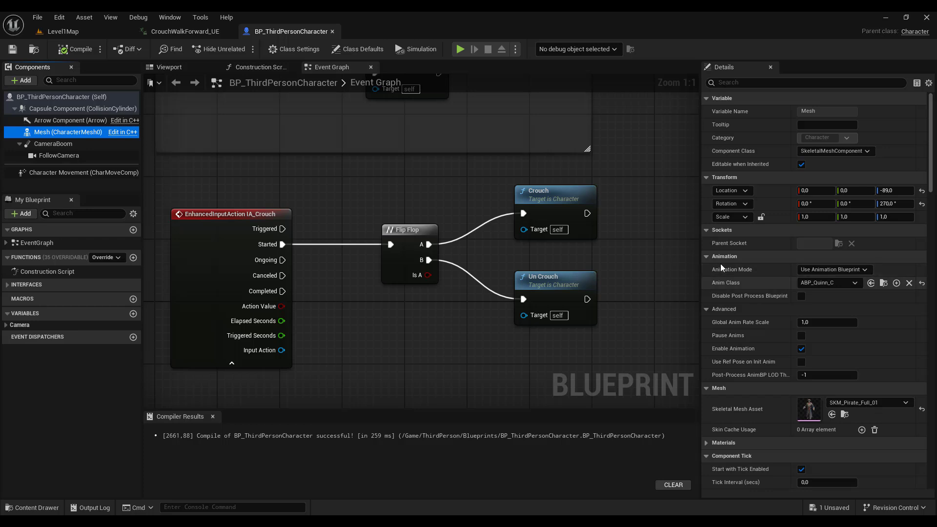
left_click(883, 283)
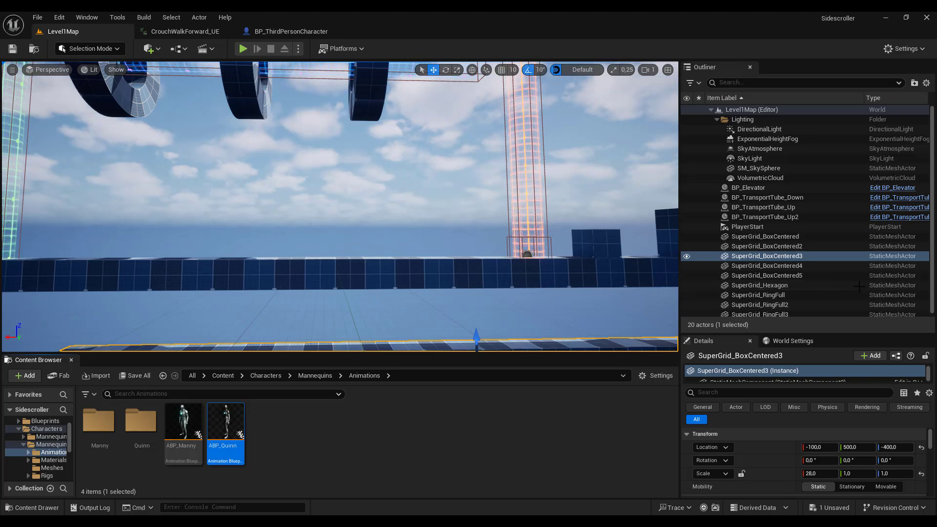
double_click(225, 429)
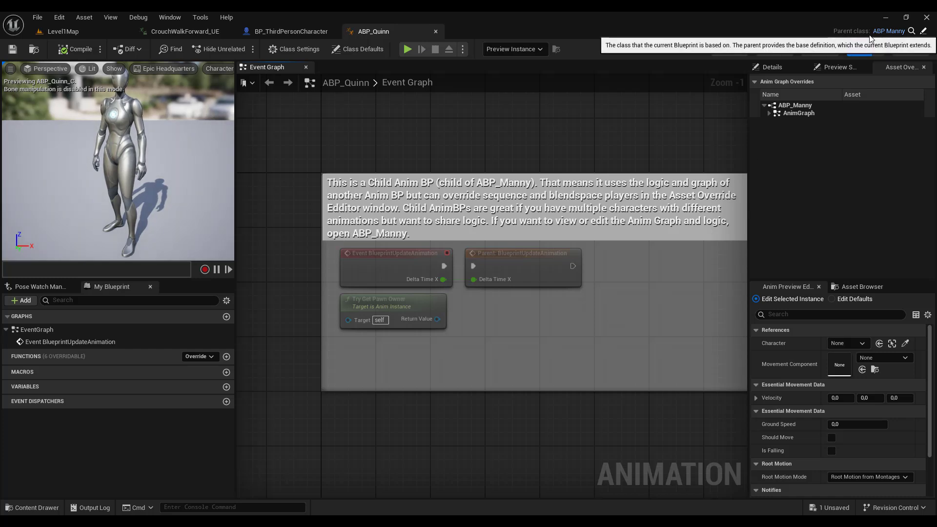
Close ABP_Quinn, set the Mesh component's Anim Class to ABP_Manny, and compile BP_ThirdPersonCharacter
left_click(435, 31)
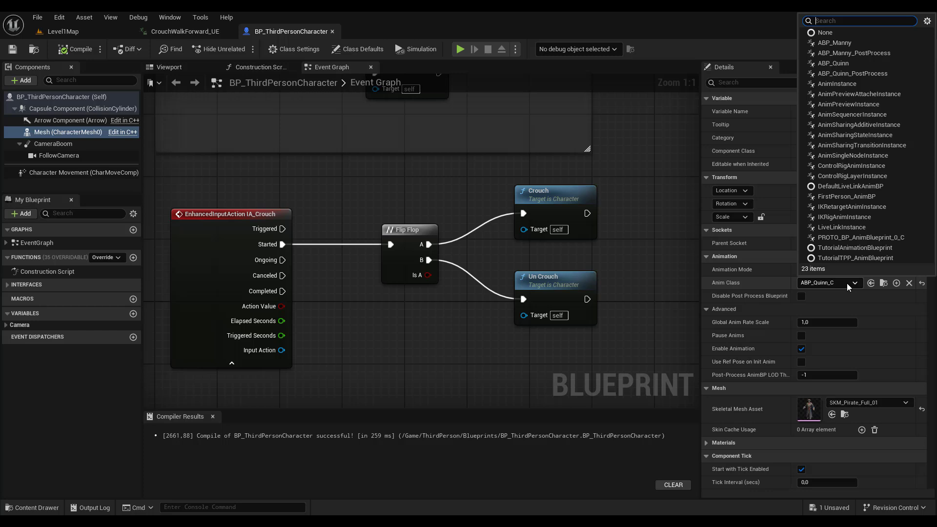
left_click(835, 42)
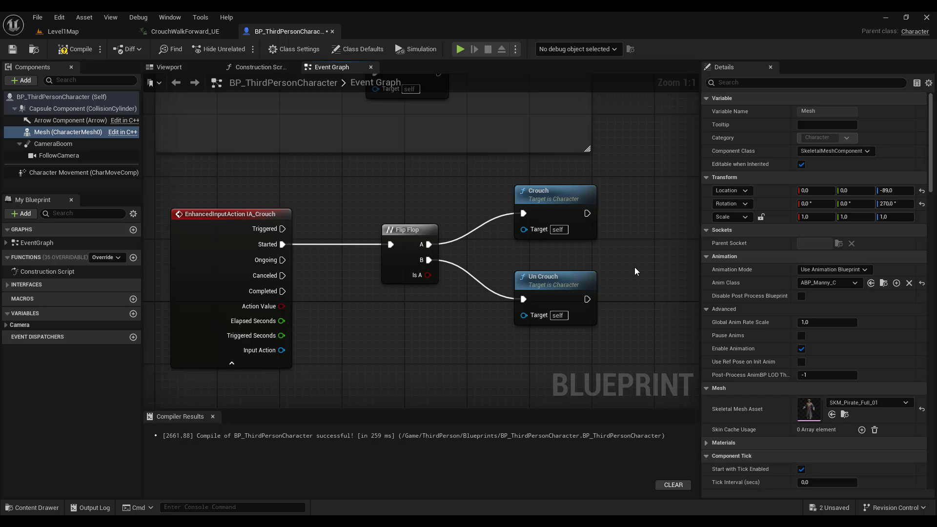
left_click(76, 49)
Open the ABP_Manny animation blueprint from the Mannequins Animations folder
left_click(77, 34)
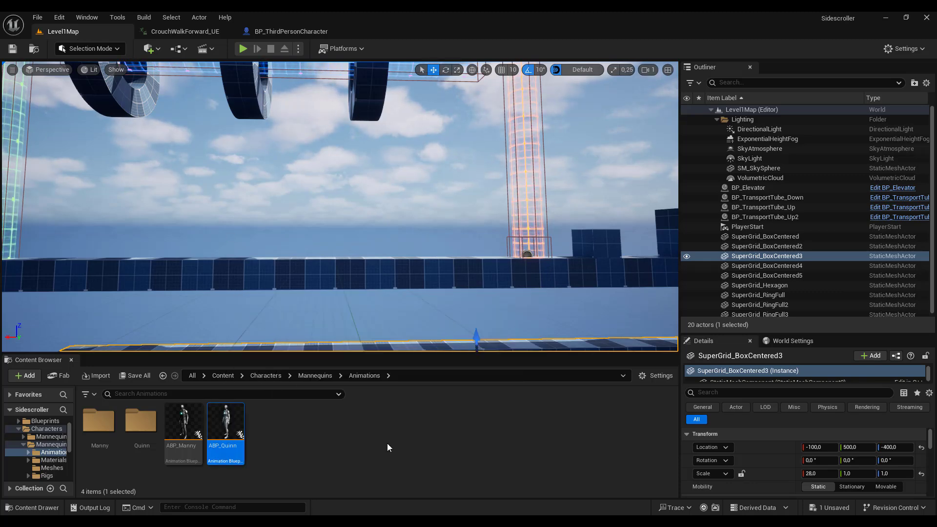
left_click(184, 423)
double_click(183, 422)
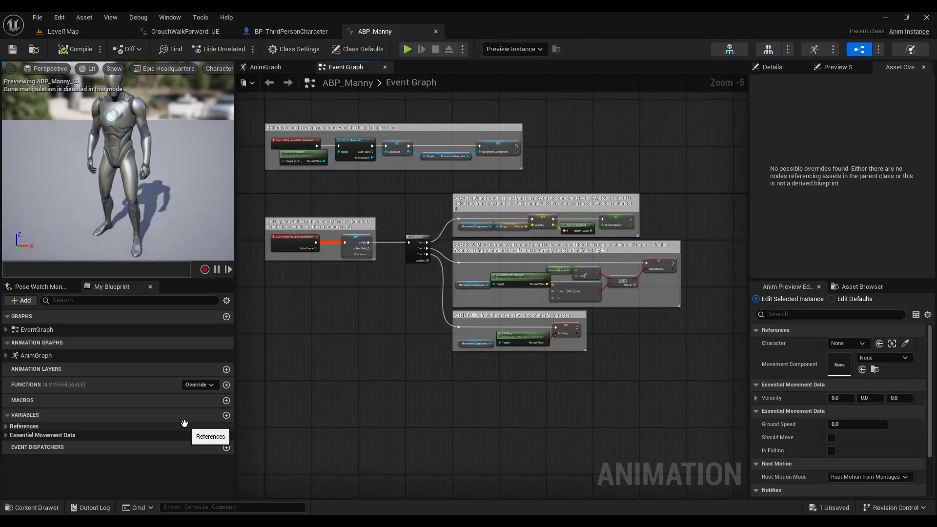
right_click_drag(329, 417, 351, 433)
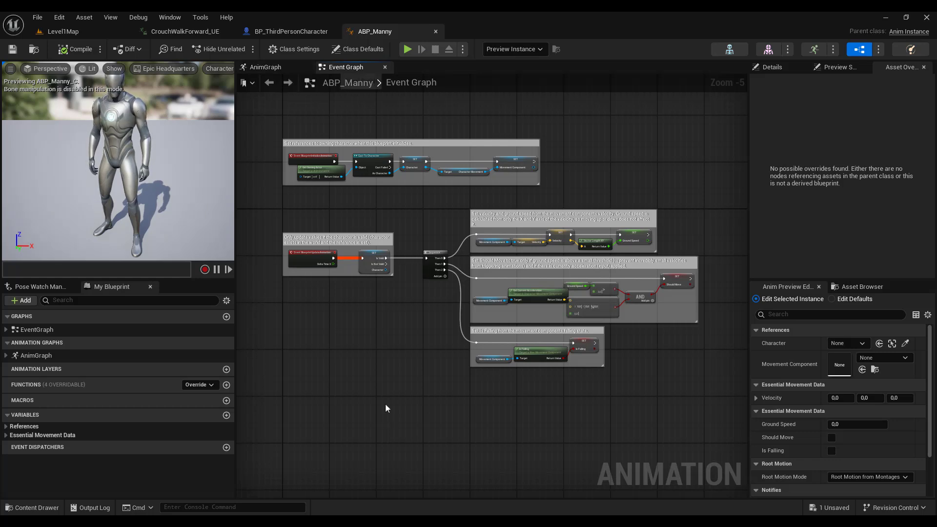
Open ABP_Manny's Event Graph and AnimGraph, close the duplicate graph tab, and examine the AnimGraph's state machines and Control Rig
left_click(259, 67)
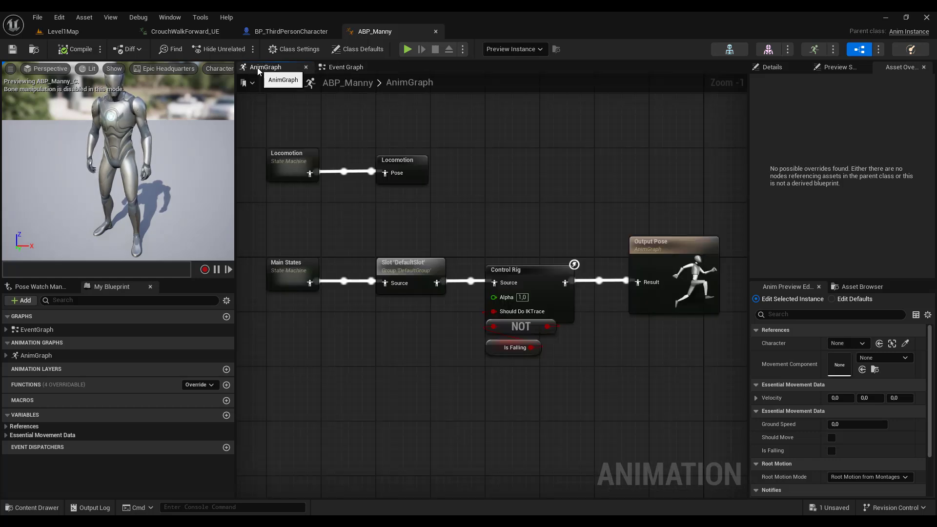
left_click(345, 68)
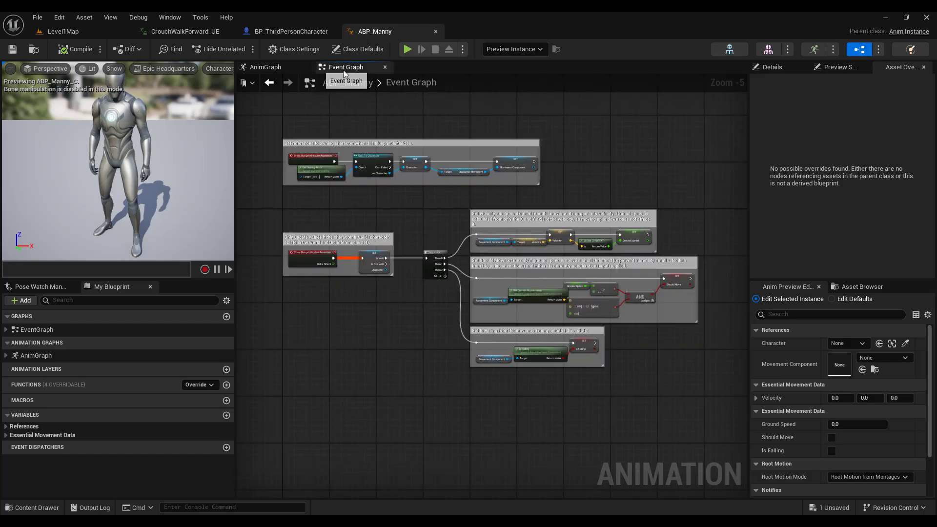
left_click(258, 67)
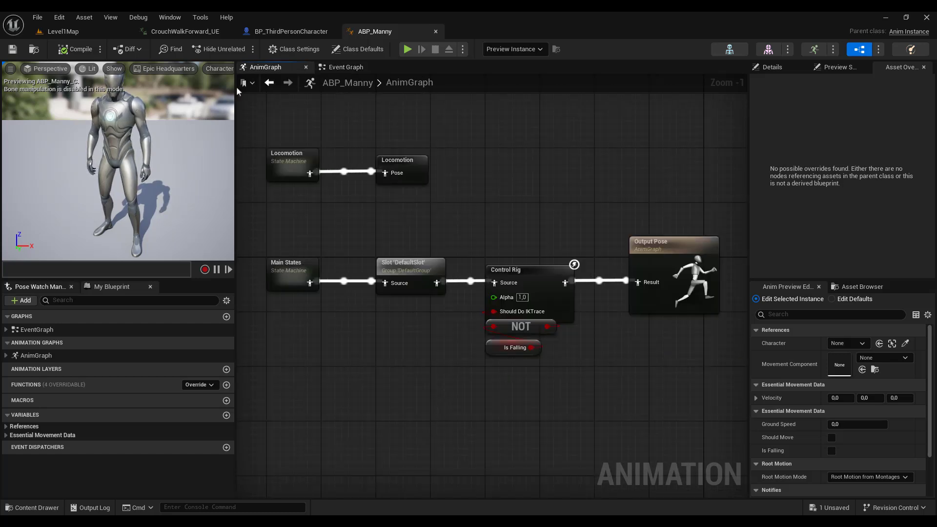
left_click(34, 329)
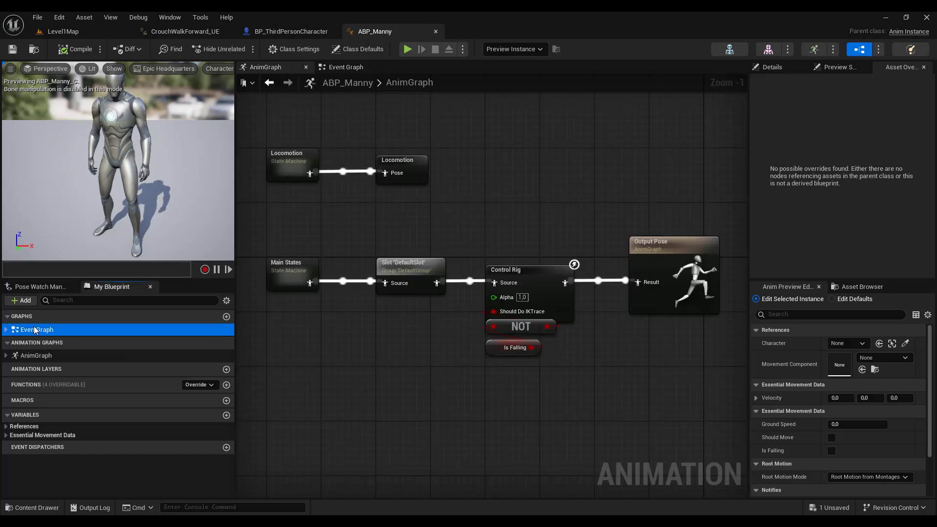
left_click(38, 356)
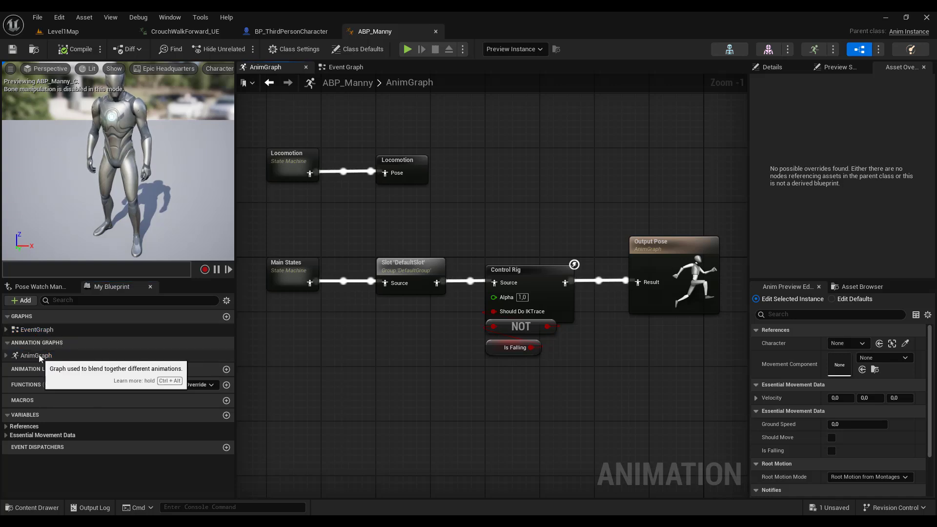
double_click(41, 330)
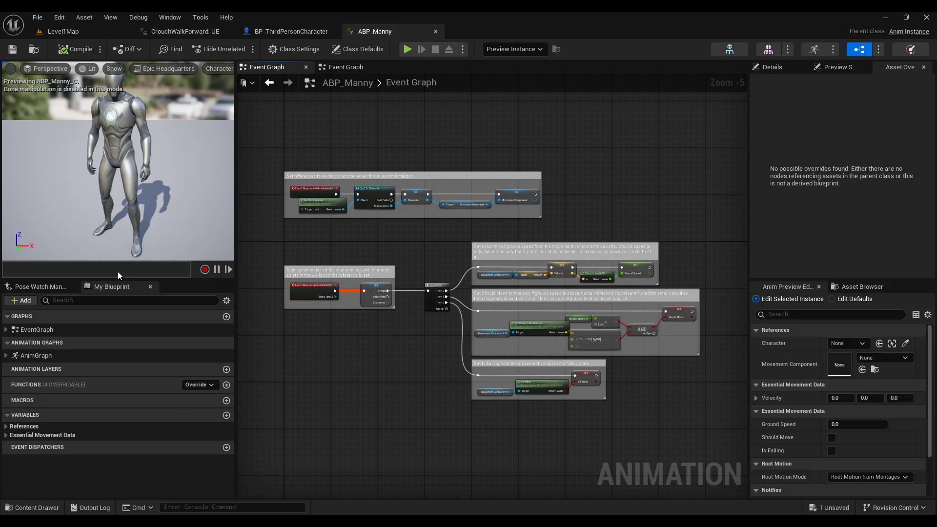
left_click(385, 67)
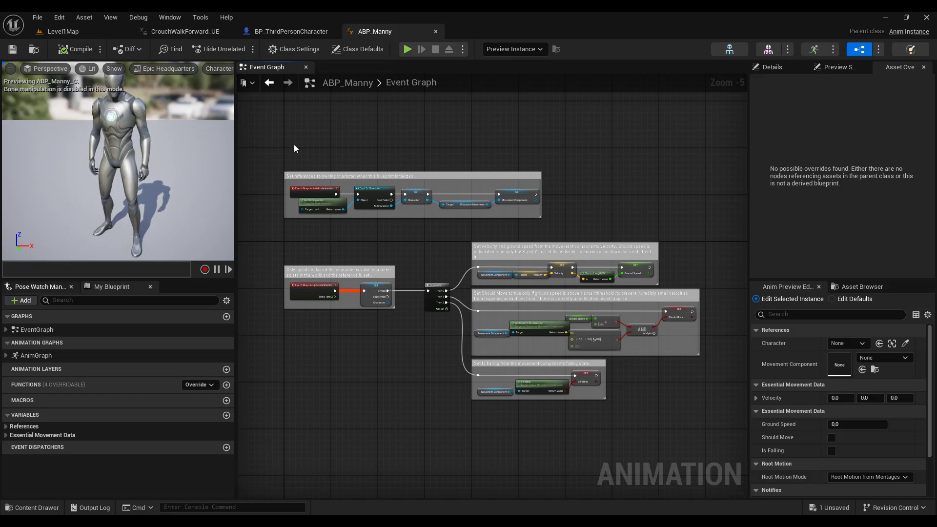
double_click(44, 355)
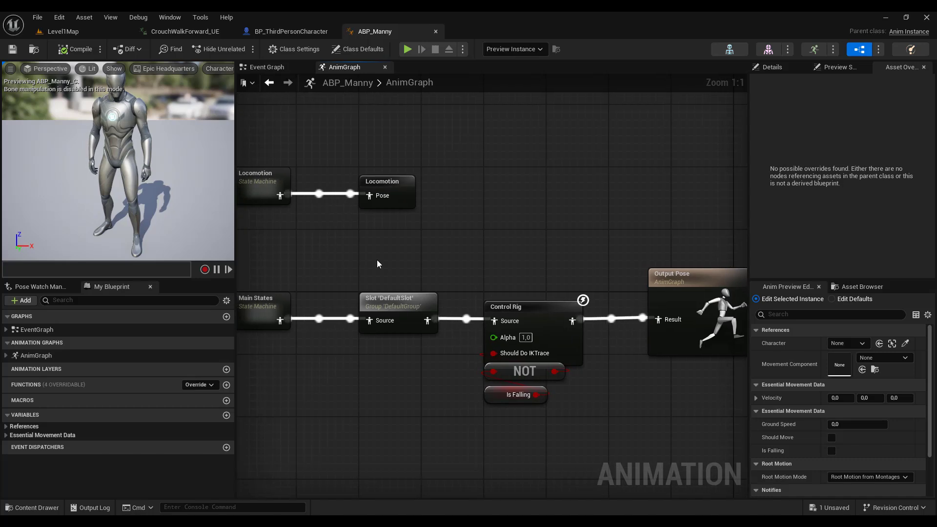
scroll(408, 218, "down", 2)
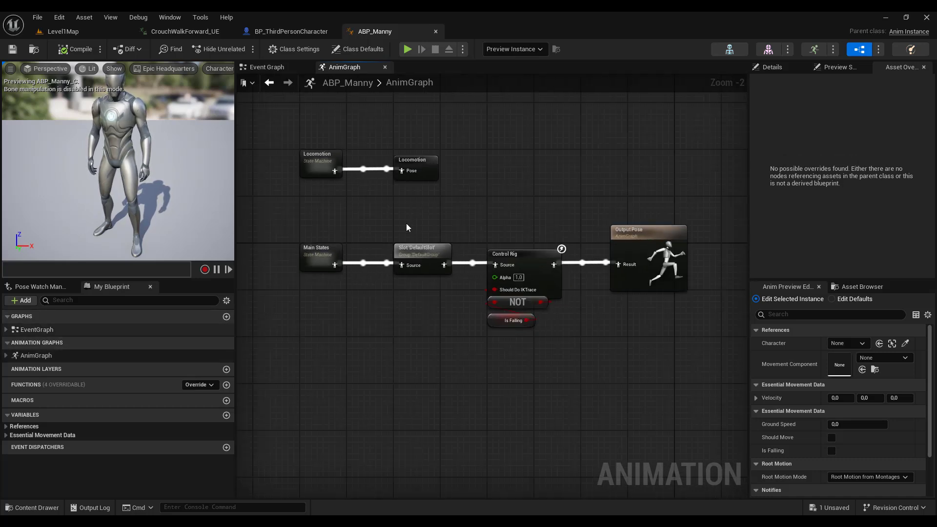
right_click_drag(353, 345, 352, 373)
scroll(372, 332, "up", 2)
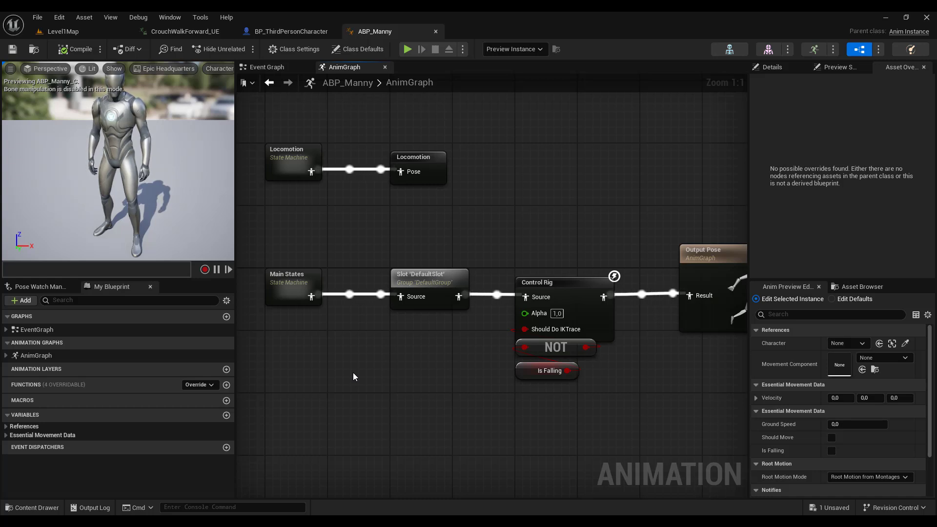
Examine the Event Graph's logic for the character references, velocity and ground speed, Should Move, and Is Falling
left_click(272, 68)
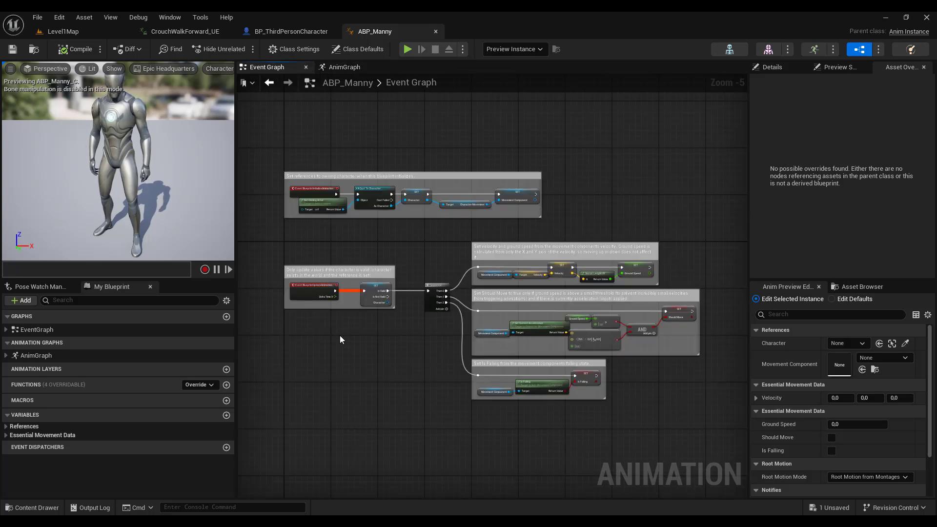
scroll(339, 335, "up", 4)
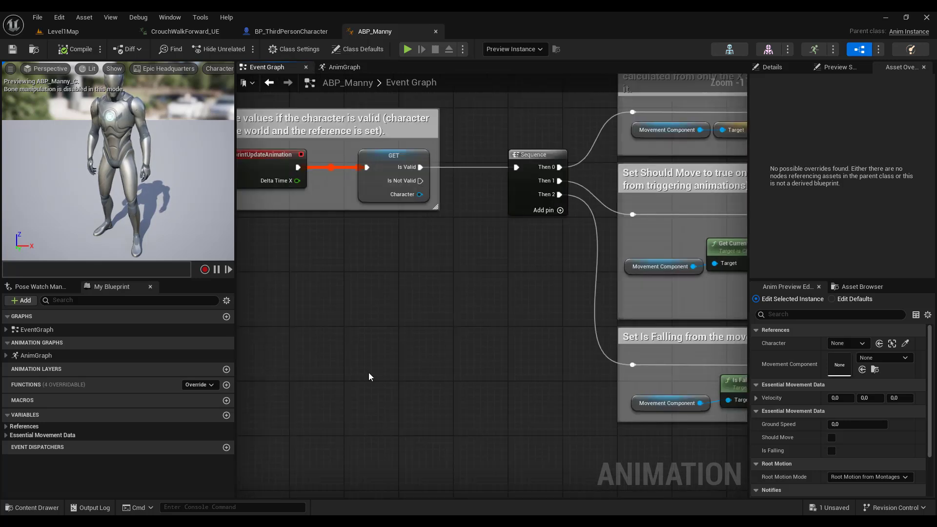
right_click_drag(370, 376, 439, 494)
right_click_drag(482, 299, 484, 302)
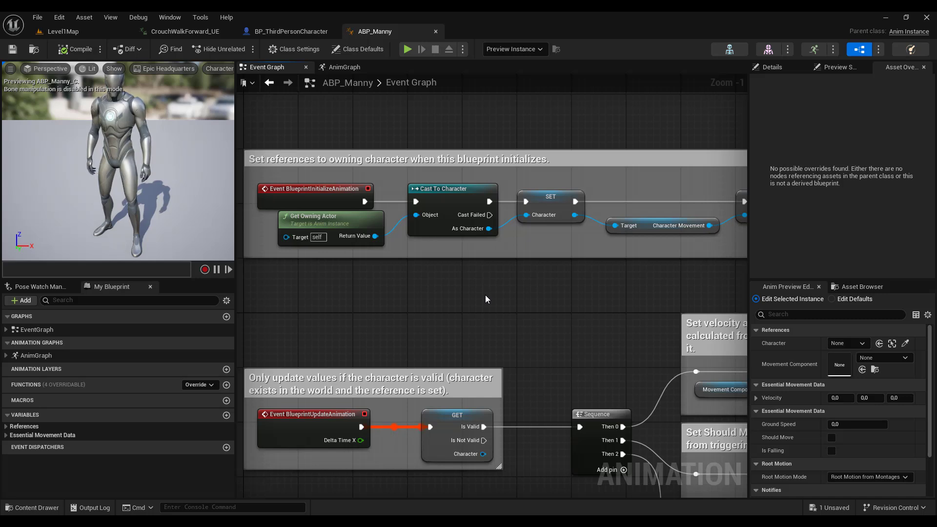
right_click_drag(485, 294, 399, 281)
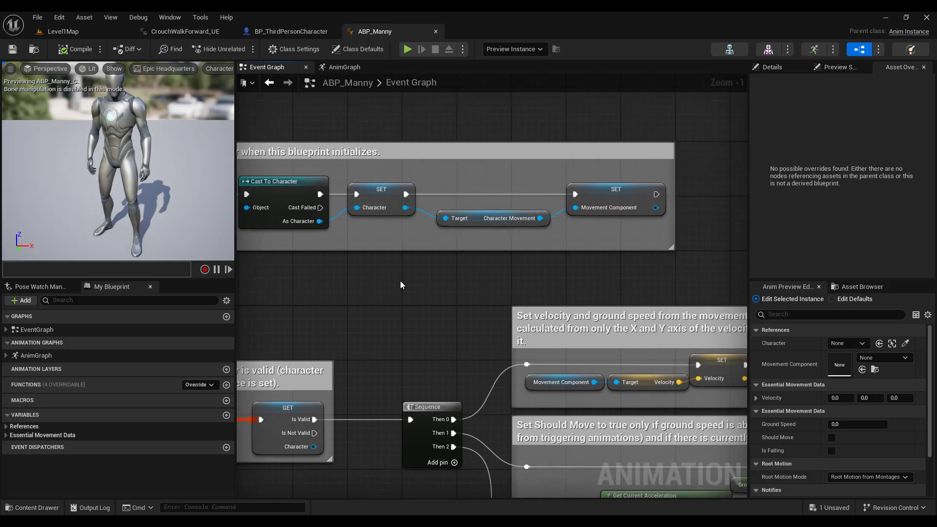
right_click_drag(464, 277, 447, 166)
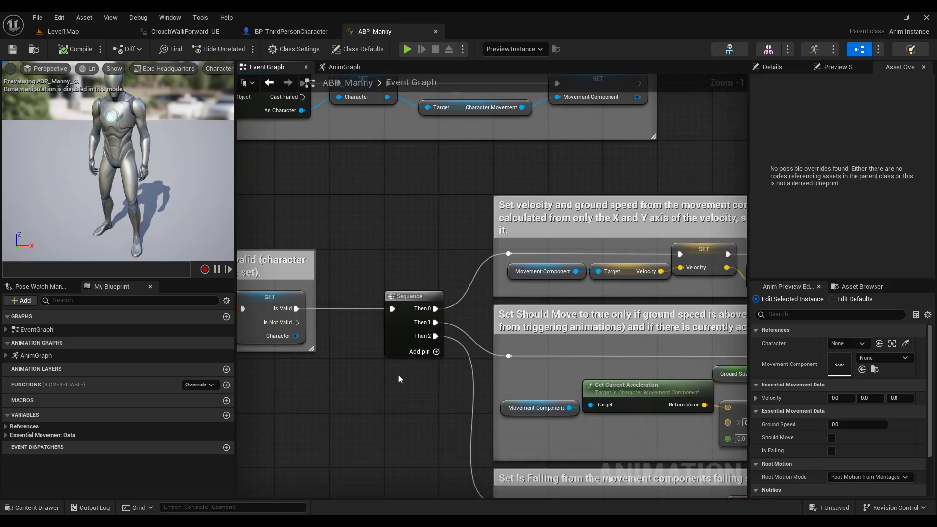
right_click_drag(401, 379, 226, 315)
right_click_drag(600, 275, 609, 246)
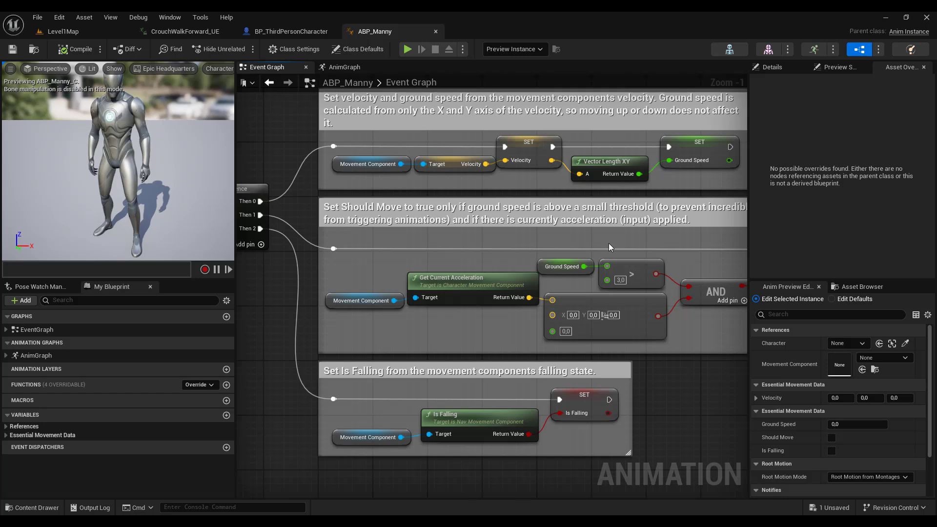
right_click_drag(452, 253, 526, 171)
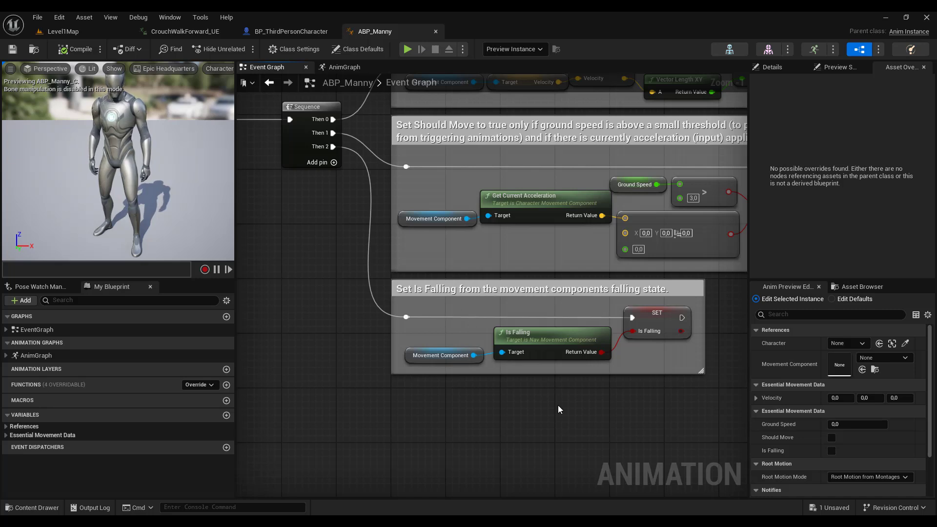
right_click_drag(558, 405, 500, 420)
scroll(500, 420, "up", 1)
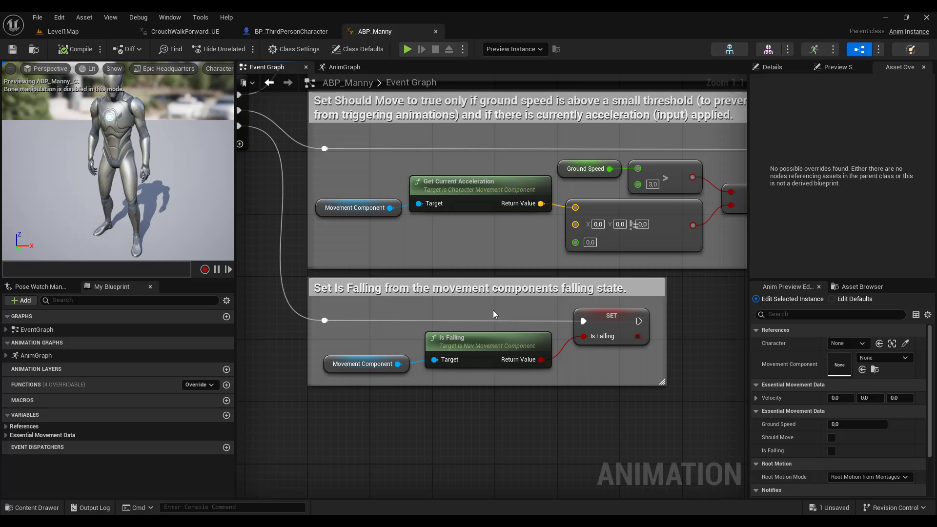
Add a Then 3 output pin to the Event Graph's Sequence node
right_click_drag(420, 260, 565, 470)
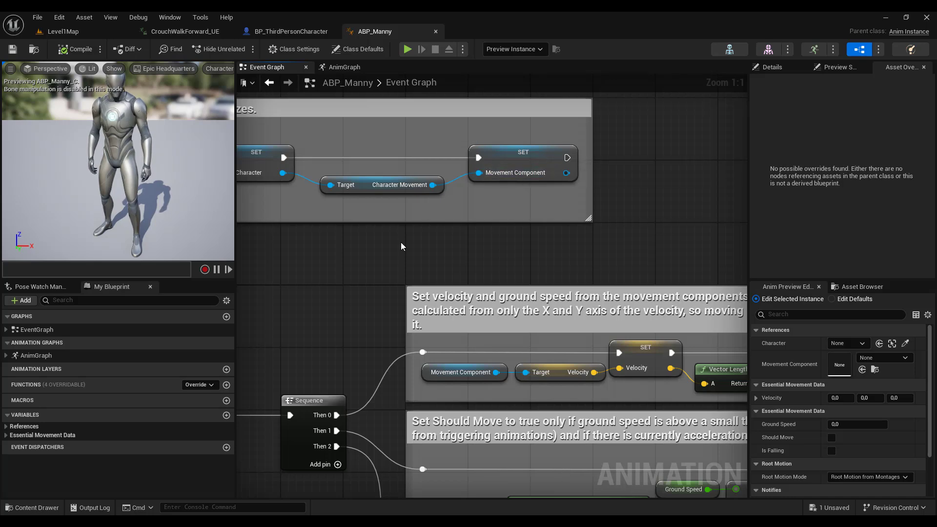
right_click_drag(400, 242, 414, 113)
right_click_drag(435, 288, 429, 169)
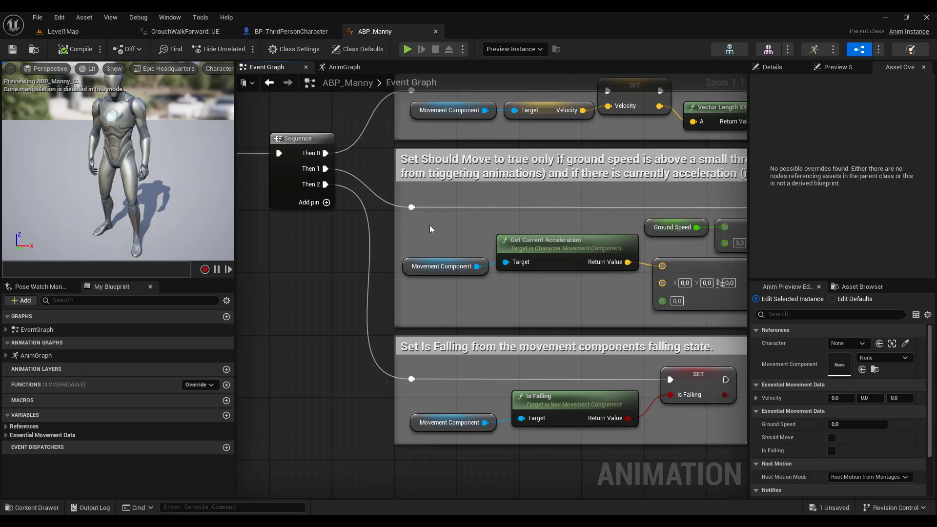
left_click(326, 202)
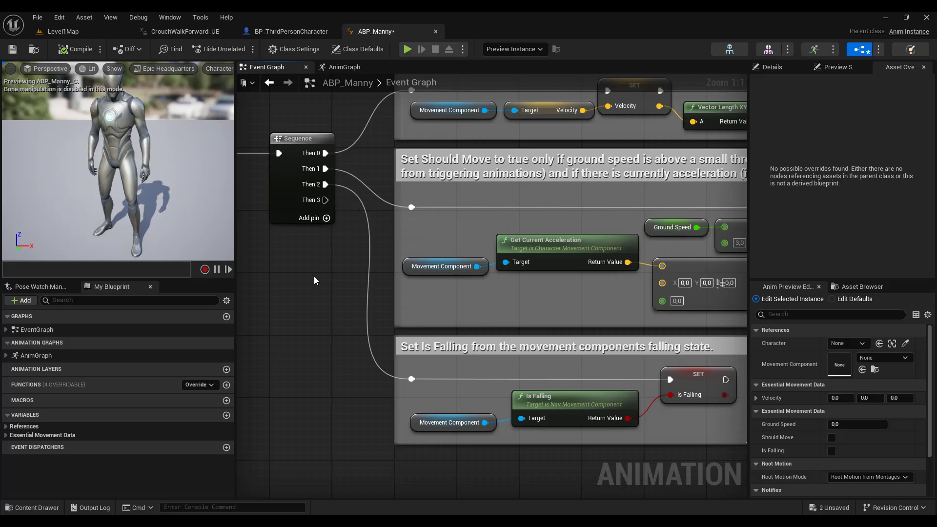
right_click_drag(314, 276, 316, 233)
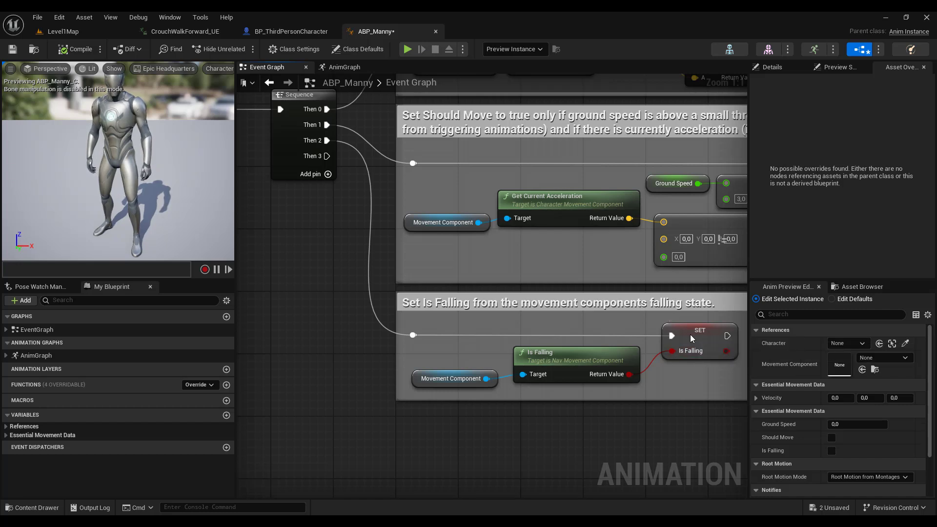
Create a Boolean variable named isCrouching in ABP_Manny and compile the animation blueprint
left_click(227, 415)
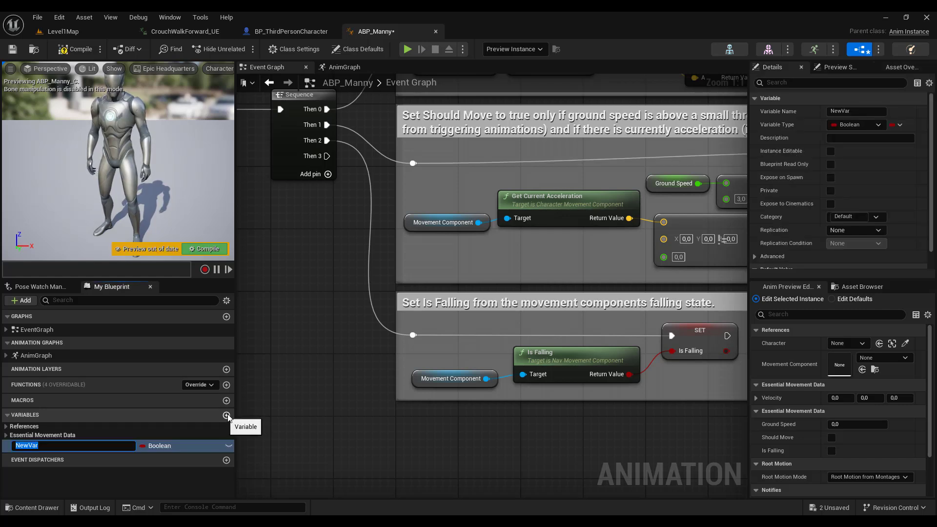
type("I")
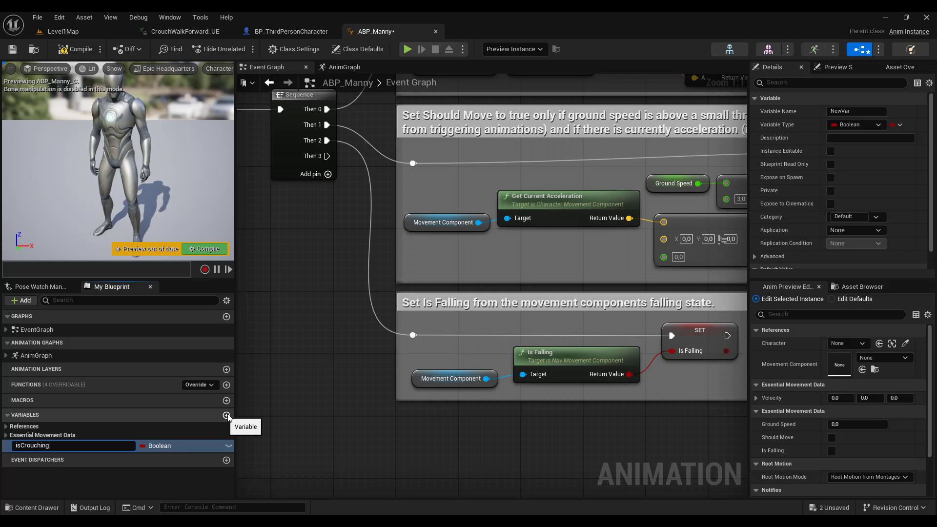
key("Return")
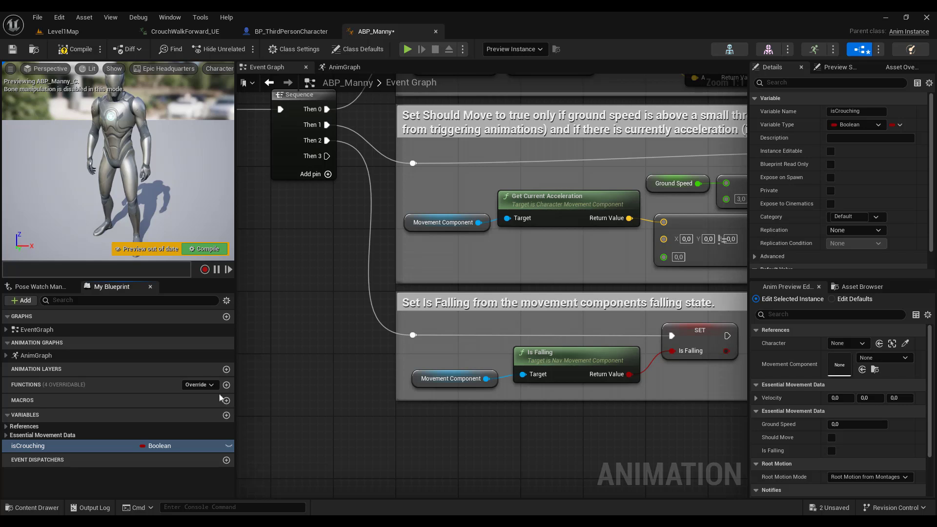
left_click(76, 50)
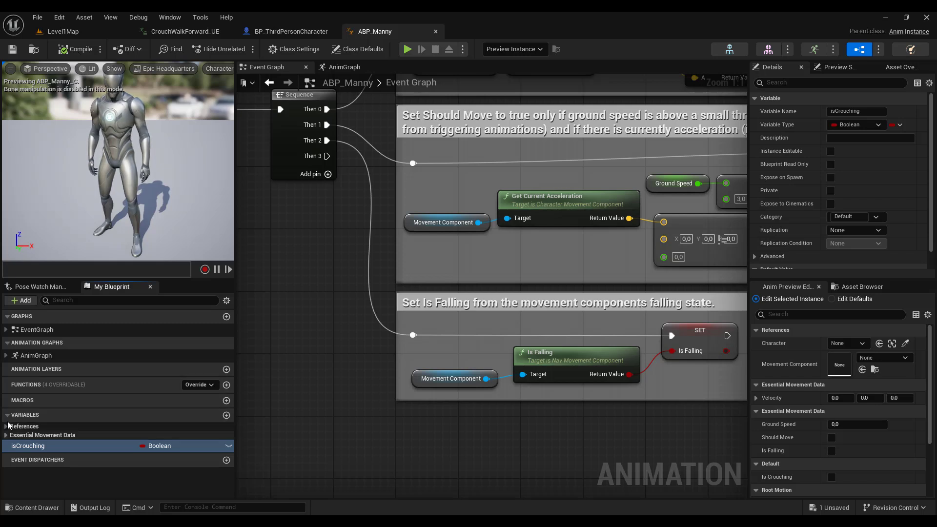
Assign the isCrouching variable to the Essential Movement Data category
left_click(6, 435)
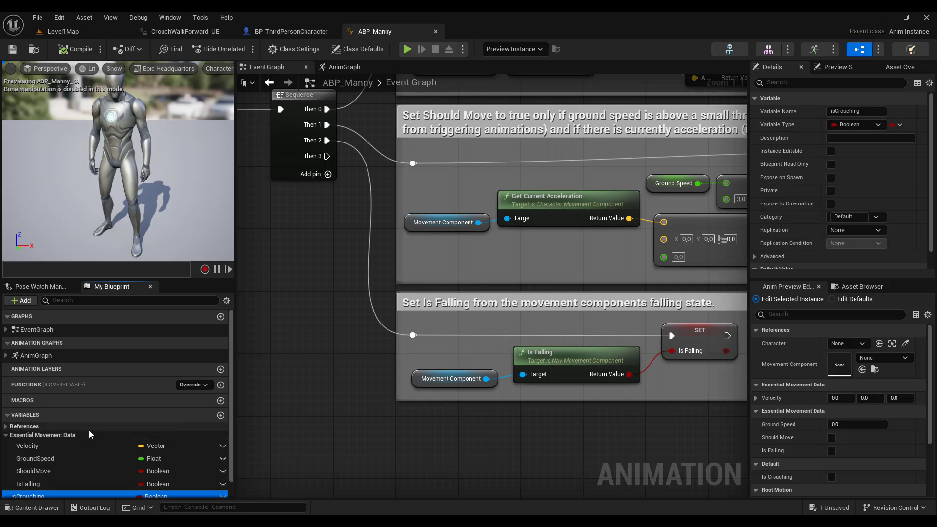
scroll(78, 444, "down", 1)
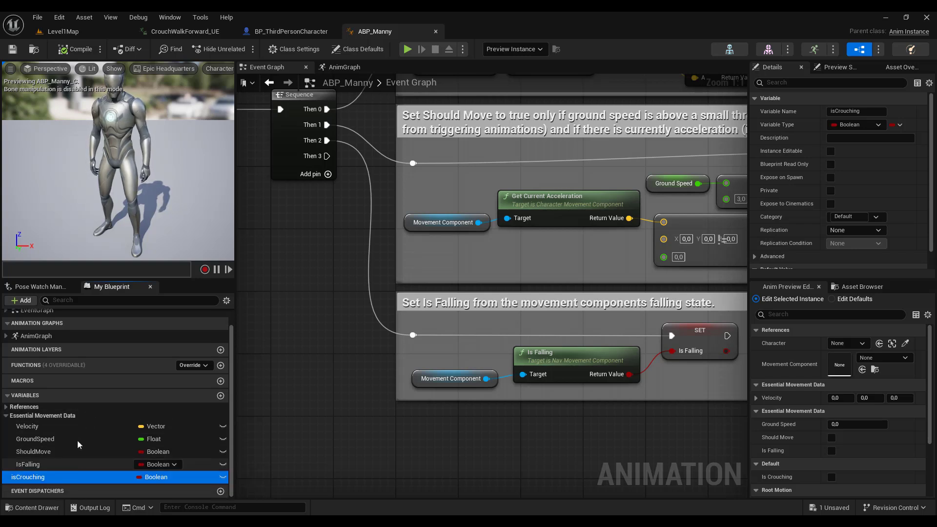
double_click(39, 478)
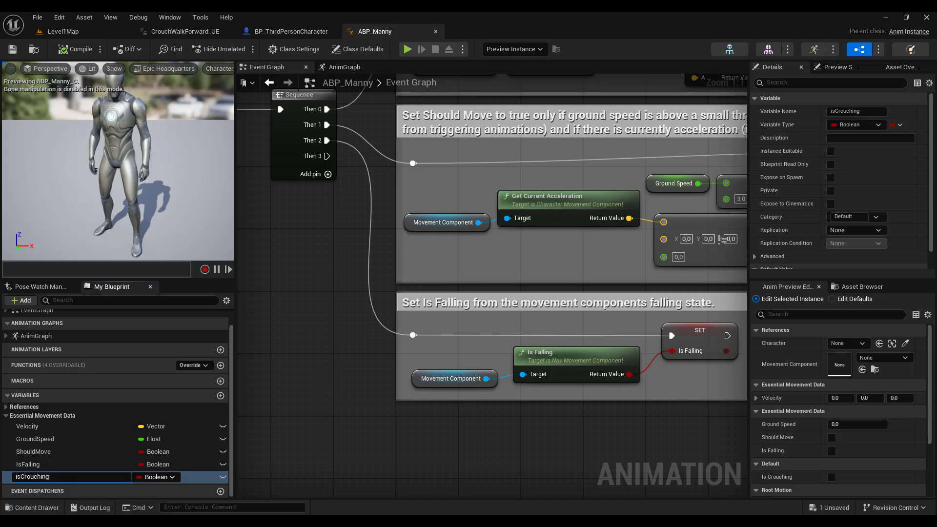
left_click(70, 482)
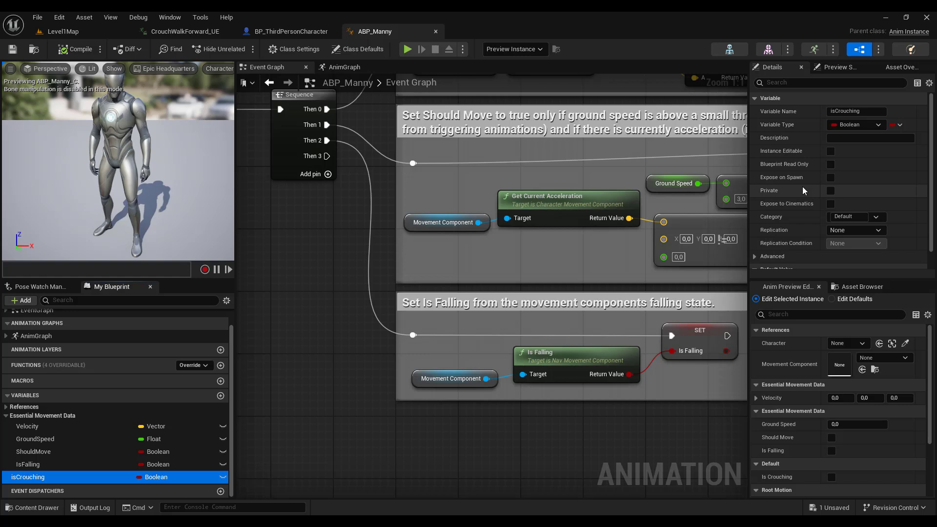
left_click(876, 216)
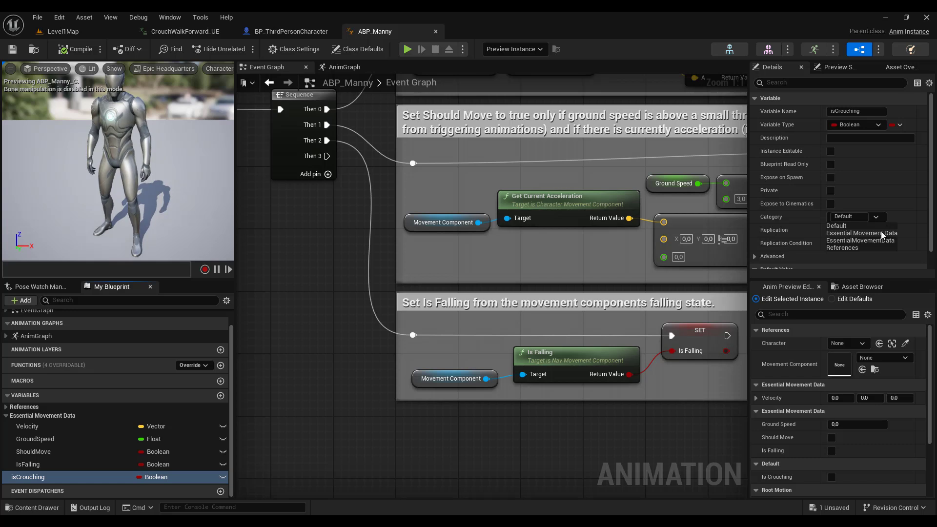
left_click(882, 233)
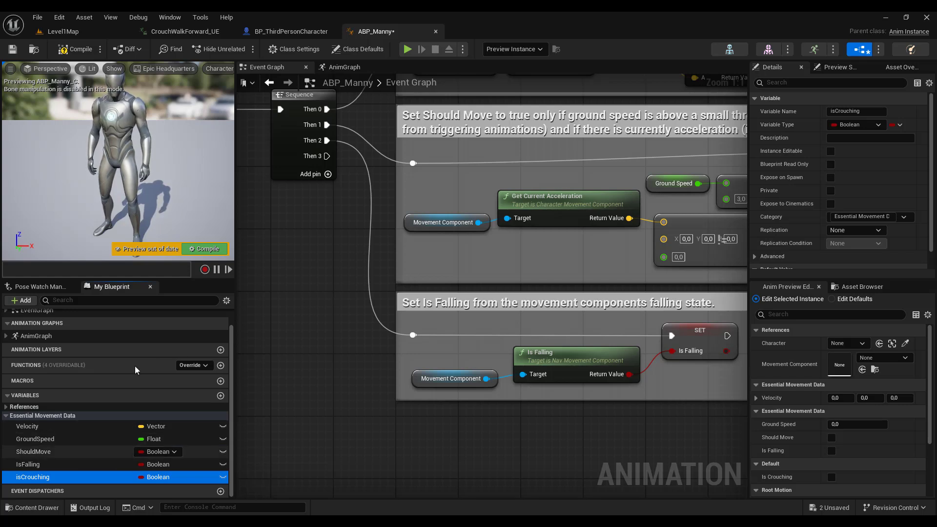
left_click(6, 416)
left_click(8, 435)
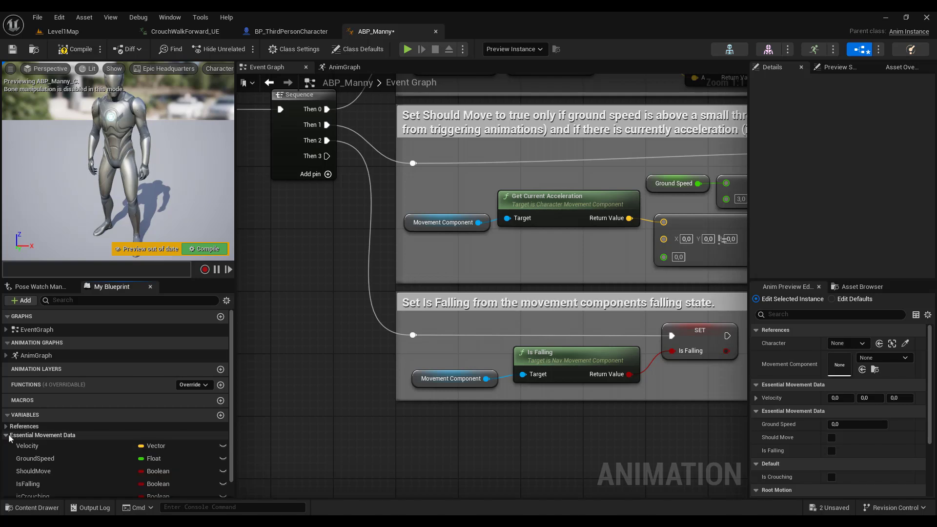
scroll(10, 434, "down", 1)
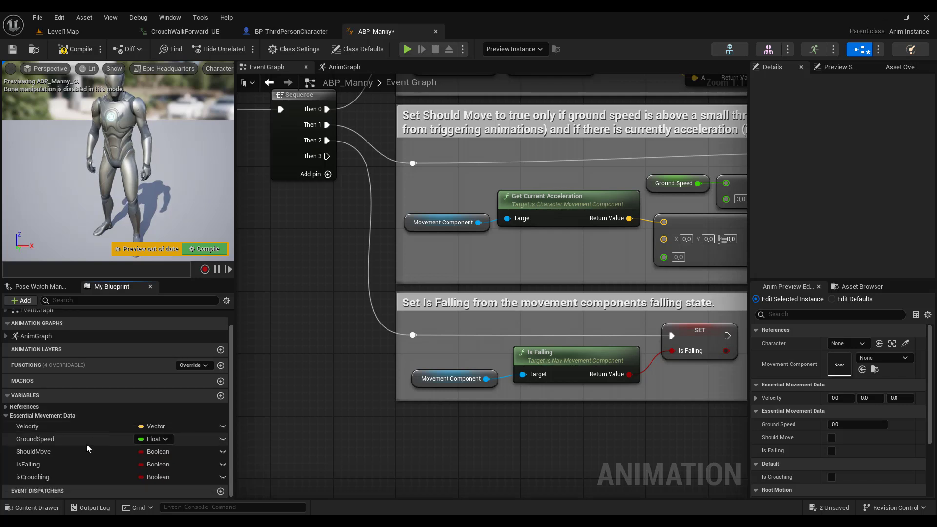
left_click(6, 407)
left_click(6, 407)
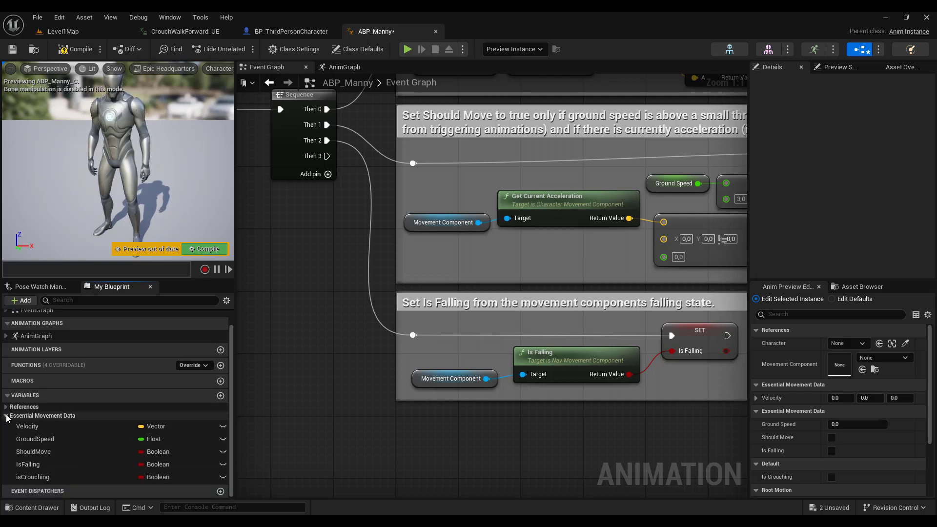
left_click(6, 416)
left_click(5, 434)
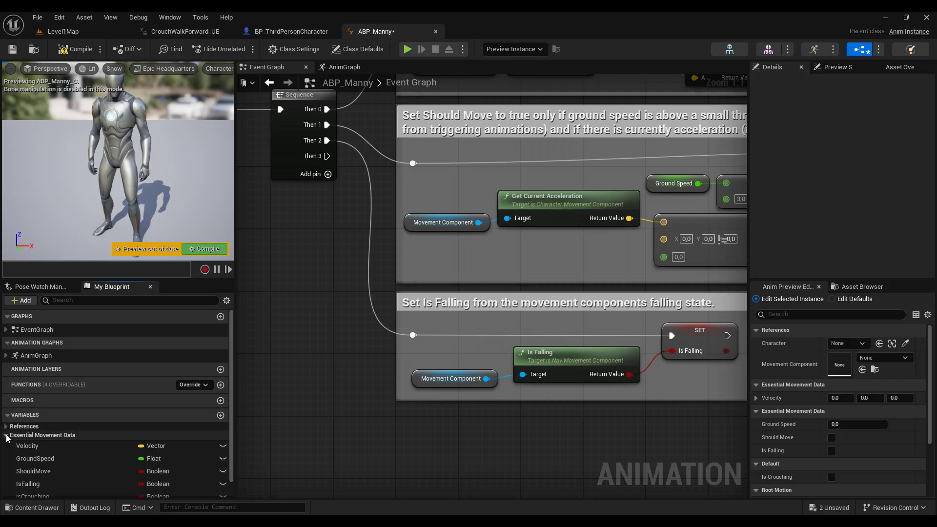
scroll(6, 438, "down", 1)
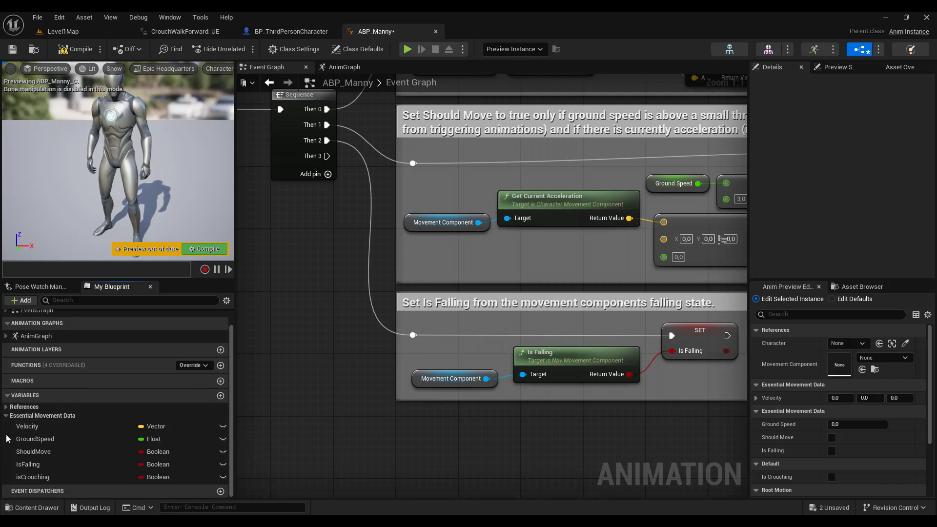
Place a Set isCrouching node in the Event Graph, below the Is Falling section's Set node
left_click_drag(635, 454, 661, 423)
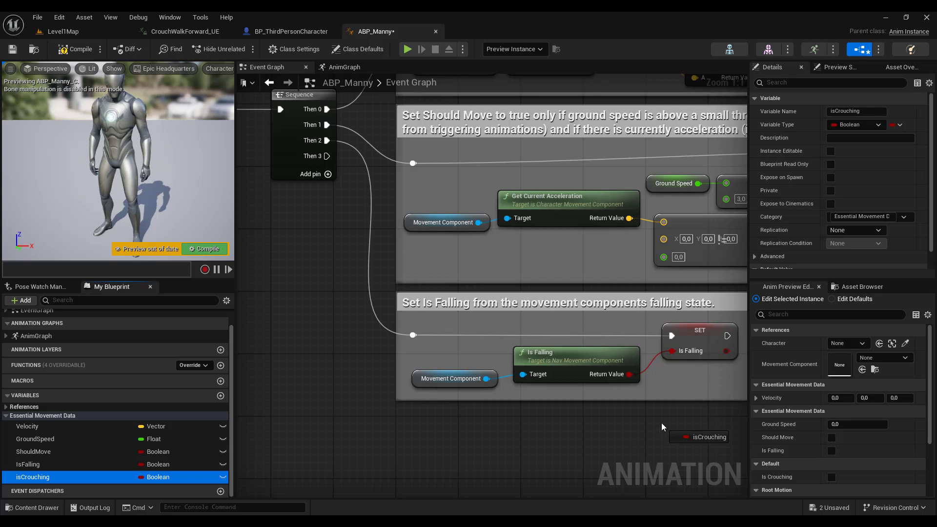
left_click(697, 454)
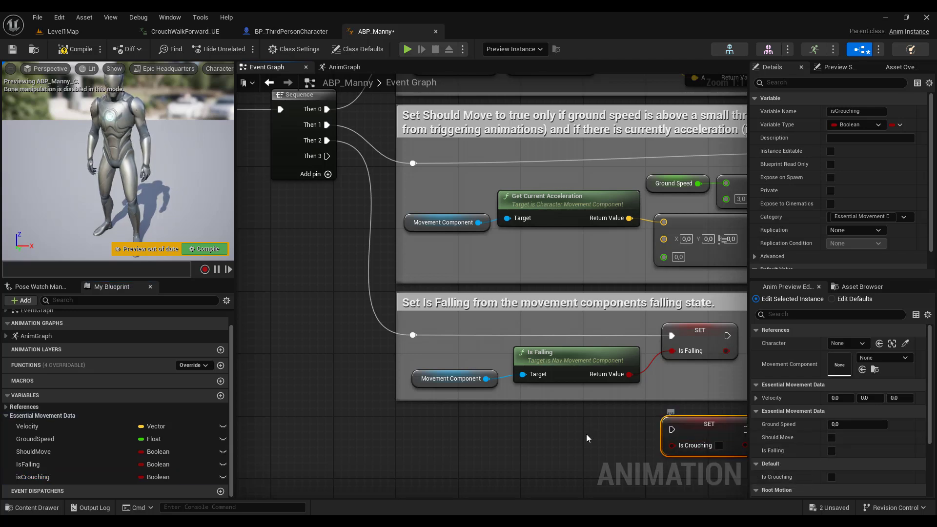
right_click_drag(587, 439, 437, 406)
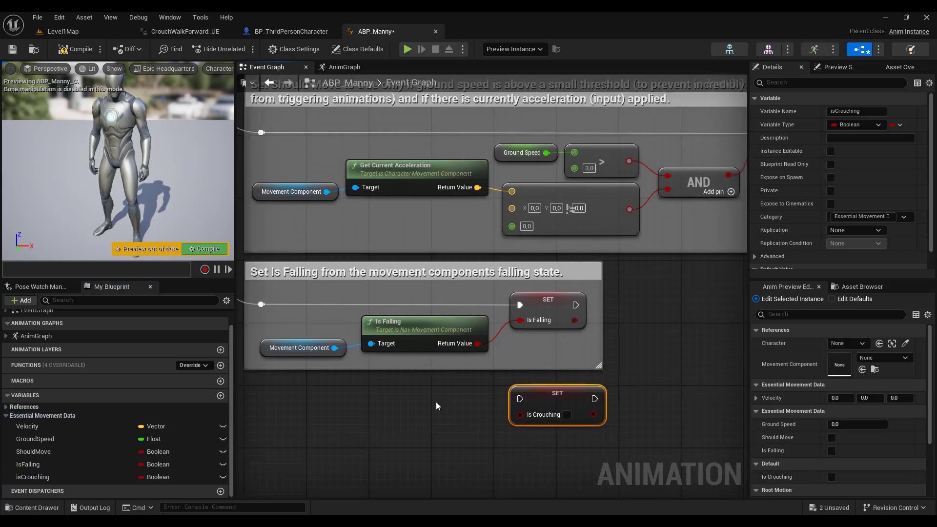
left_click_drag(34, 478, 384, 439)
key("Delete")
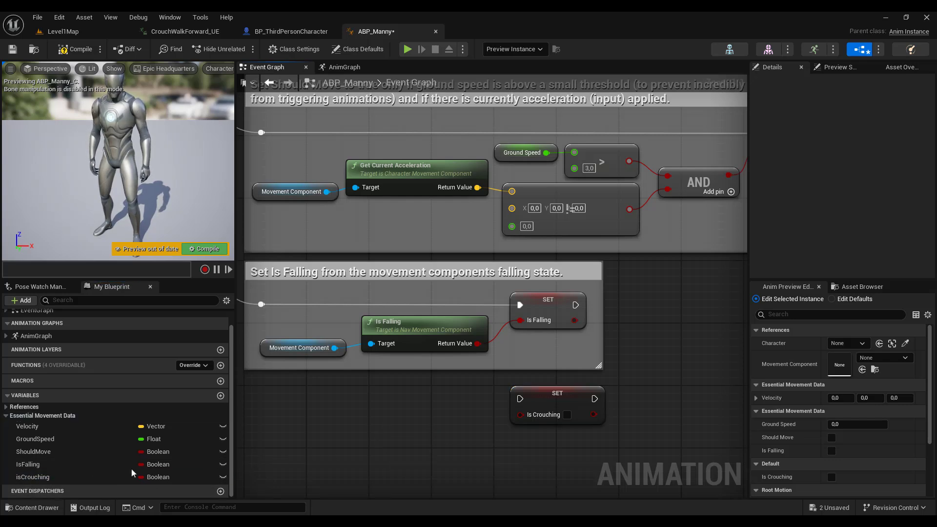
left_click(32, 478)
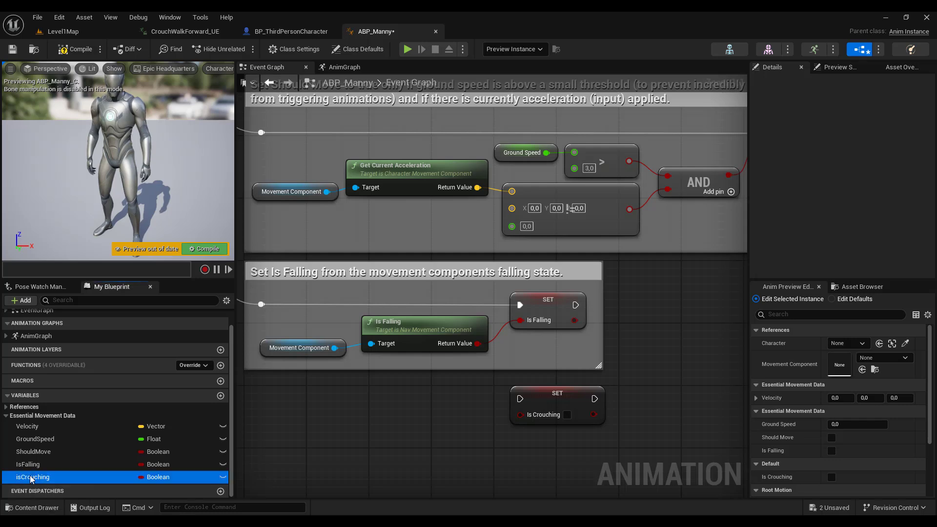
left_click_drag(31, 479, 394, 414, "alt")
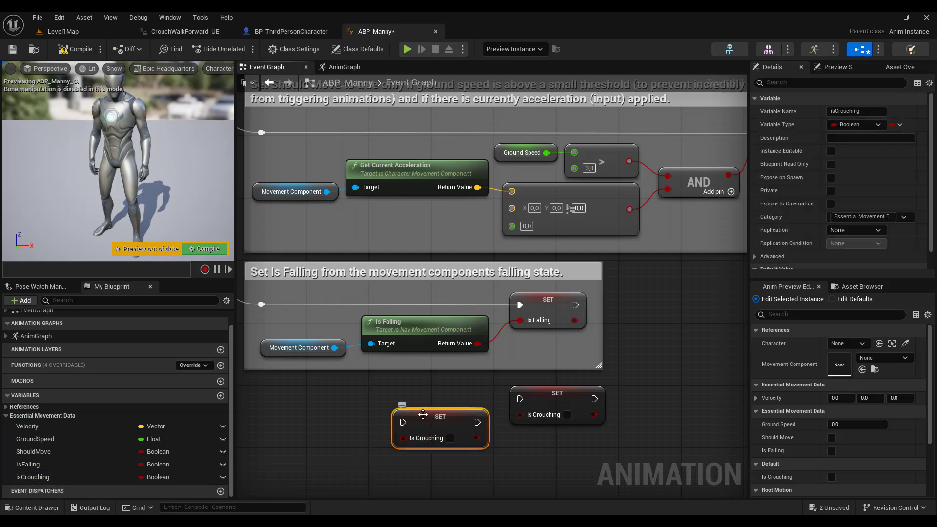
key("Delete")
left_click_drag(32, 478, 432, 416)
left_click(393, 432)
Place a Get MovementComponent node from the References variables below the Is Falling section, beside the Set isCrouching node
right_click_drag(401, 427, 402, 426)
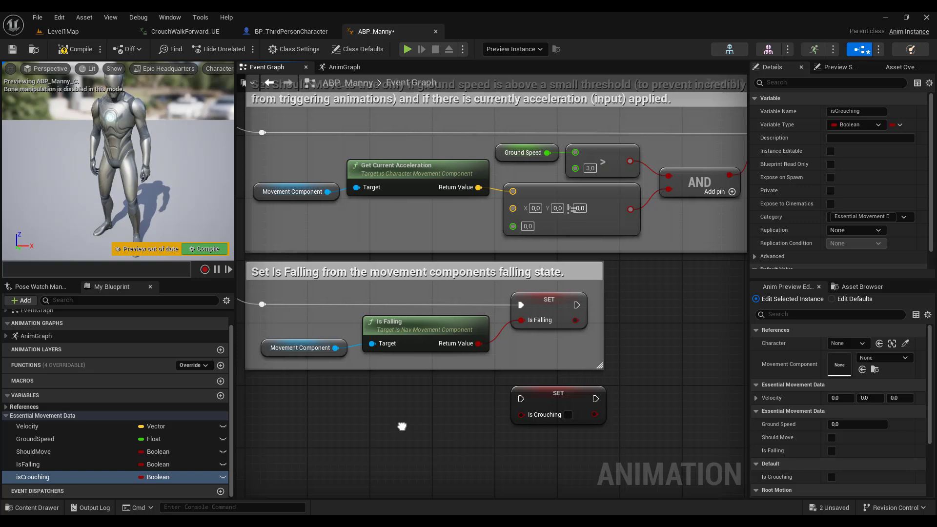
scroll(439, 422, "down", 3)
scroll(470, 420, "up", 3)
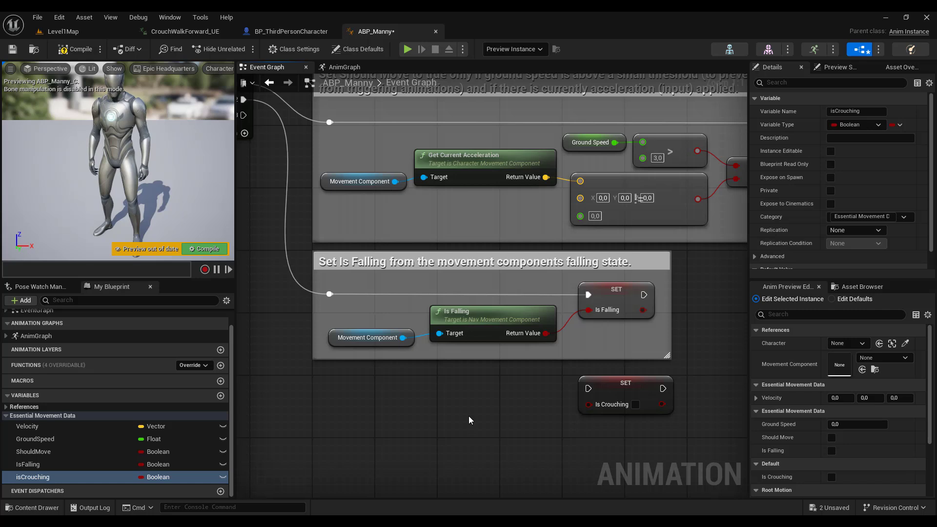
scroll(148, 378, "up", 1)
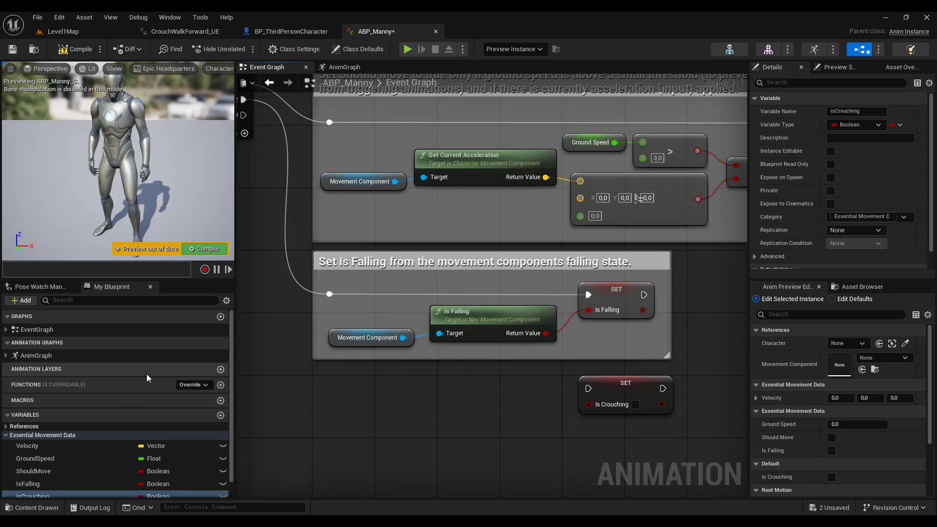
left_click(7, 427)
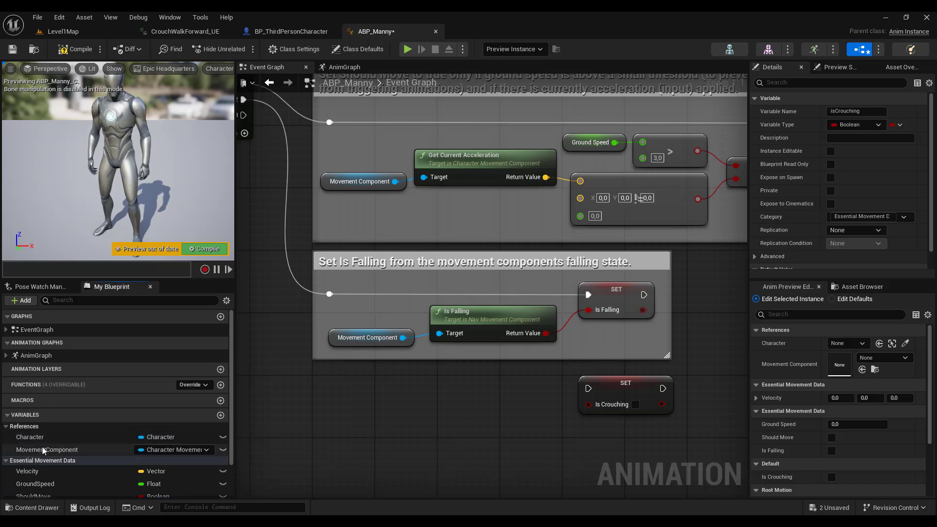
left_click_drag(47, 449, 327, 414)
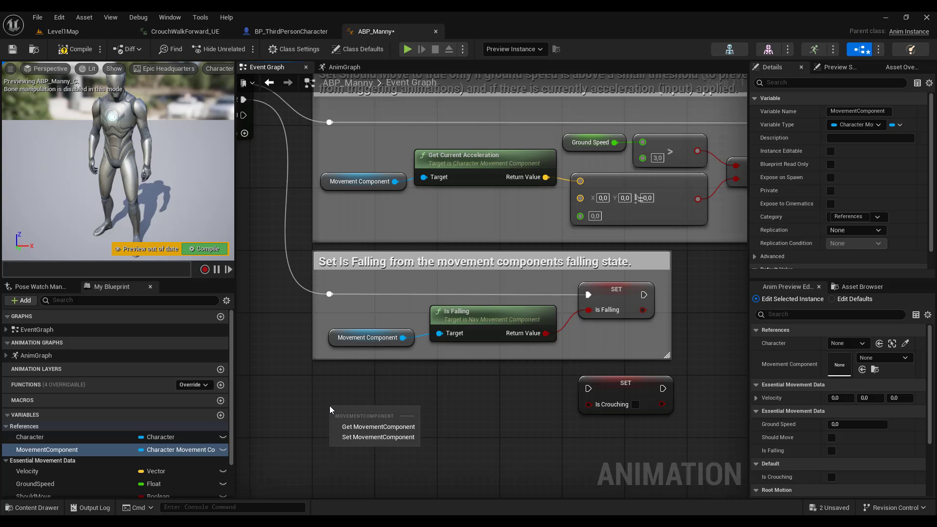
left_click(350, 425)
right_click_drag(354, 445, 265, 436)
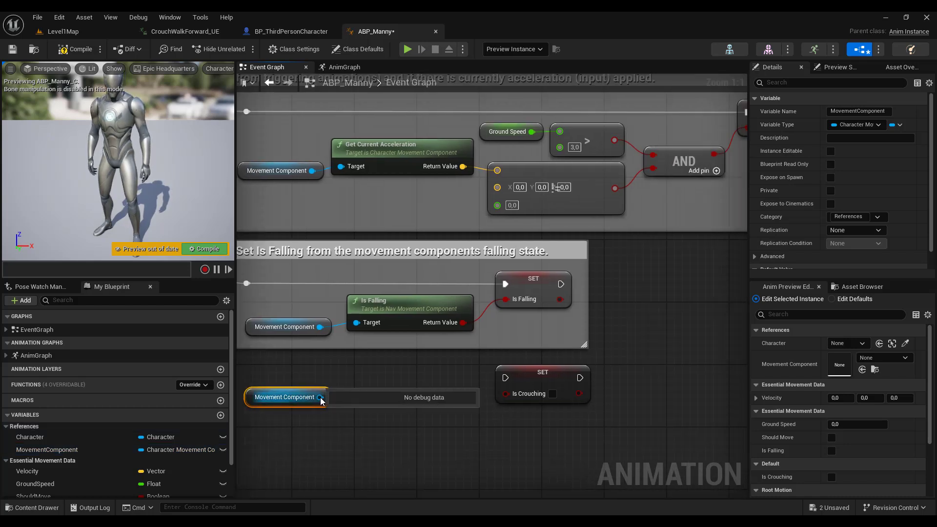
Add the Nav Movement version of the Is Crouching function, fed by the new Movement Component node
left_click_drag(320, 397, 321, 397)
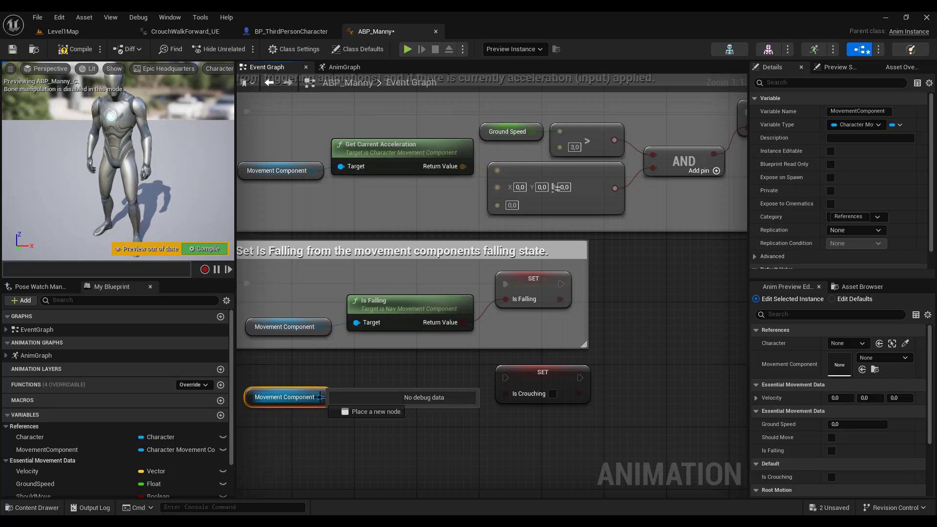
left_click_drag(321, 396, 380, 387)
type("i")
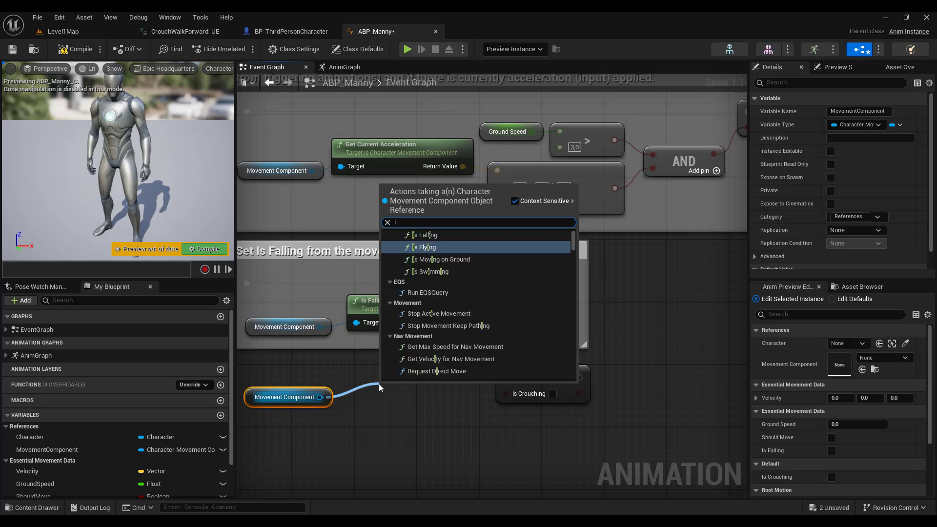
type("s crouch")
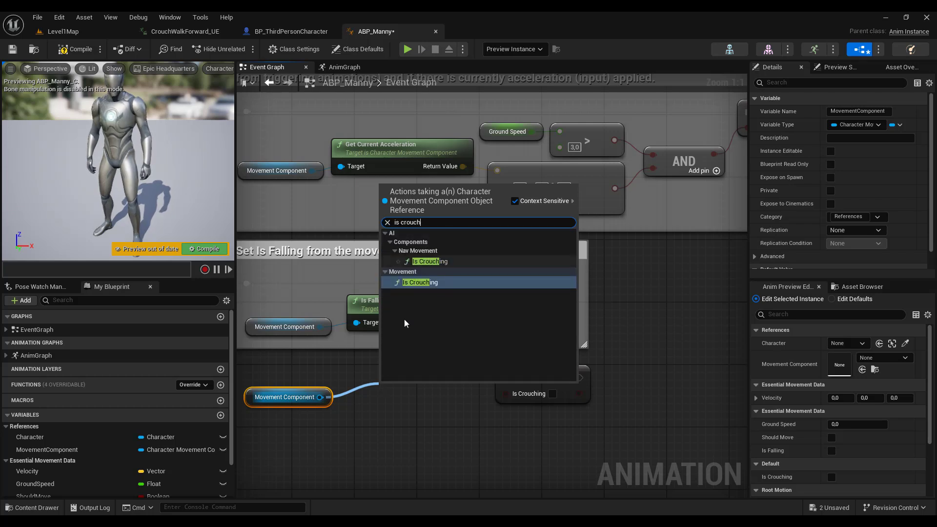
left_click(424, 261)
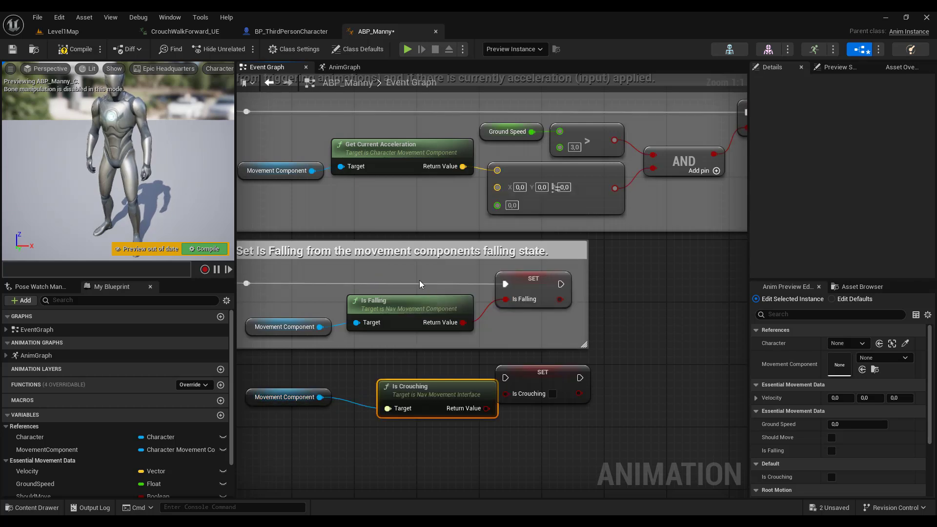
Position the Is Crouching function between its neighbours and connect its Return Value to the Set node's Is Crouching input
left_click_drag(400, 373, 400, 388)
left_click_drag(463, 400, 506, 399)
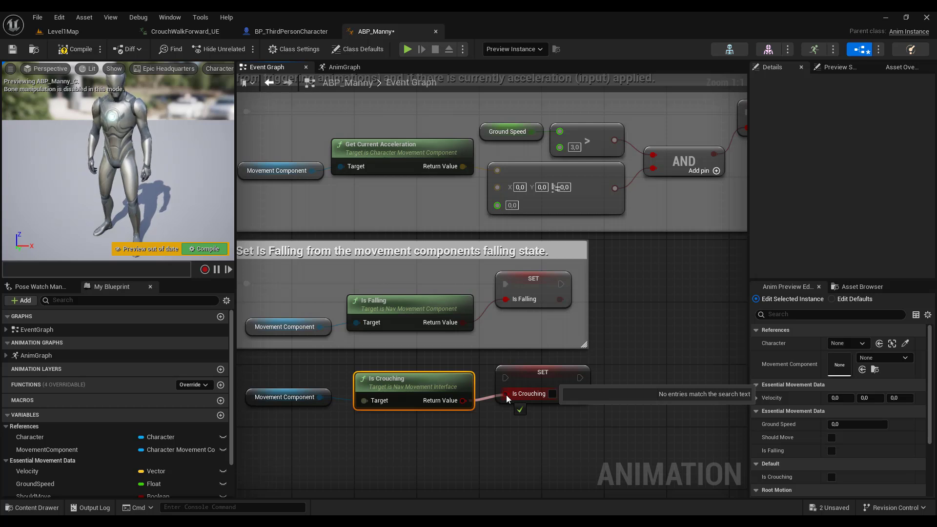
left_click_drag(507, 399, 505, 400)
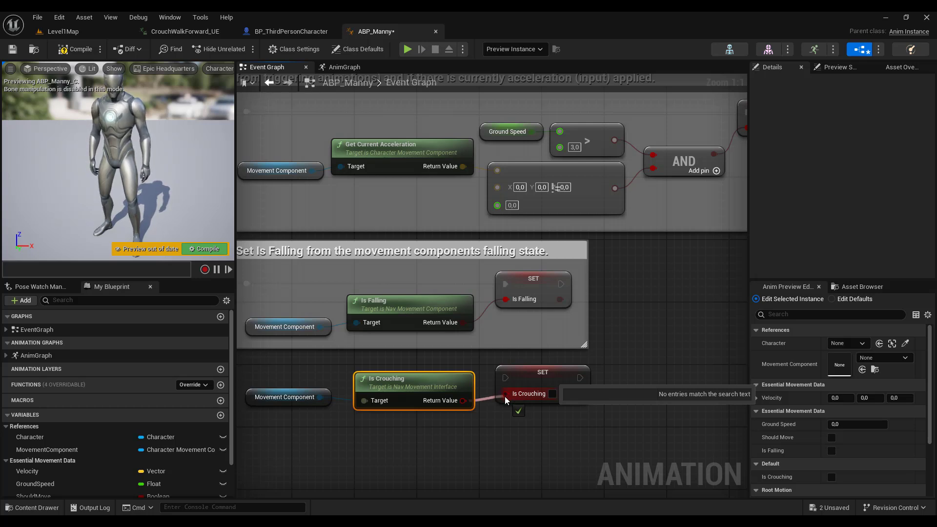
left_click_drag(506, 400, 506, 400)
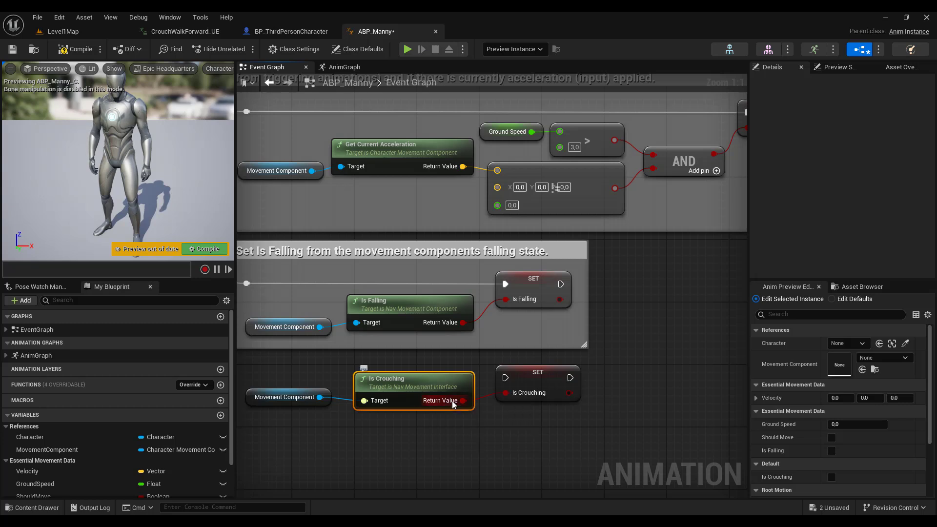
Switch the blueprint's debug target to No debug object selected
left_click(540, 49)
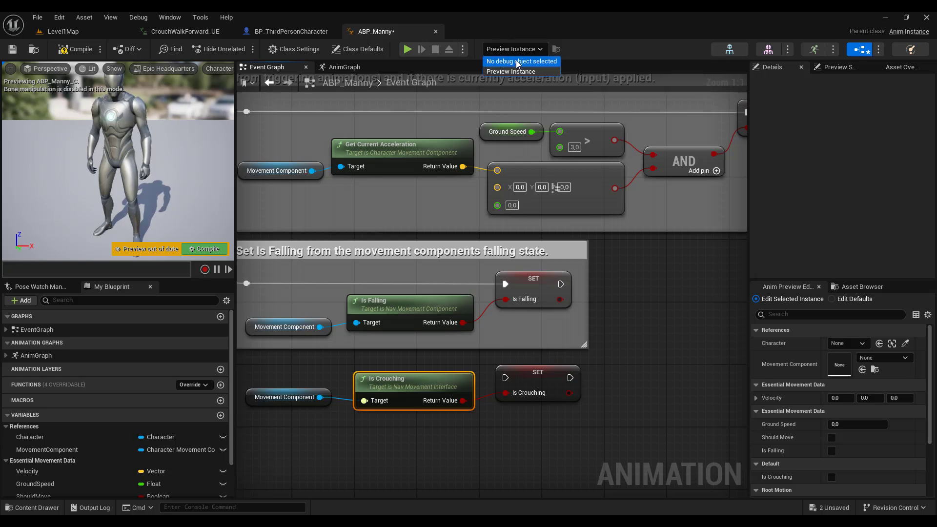
left_click(518, 62)
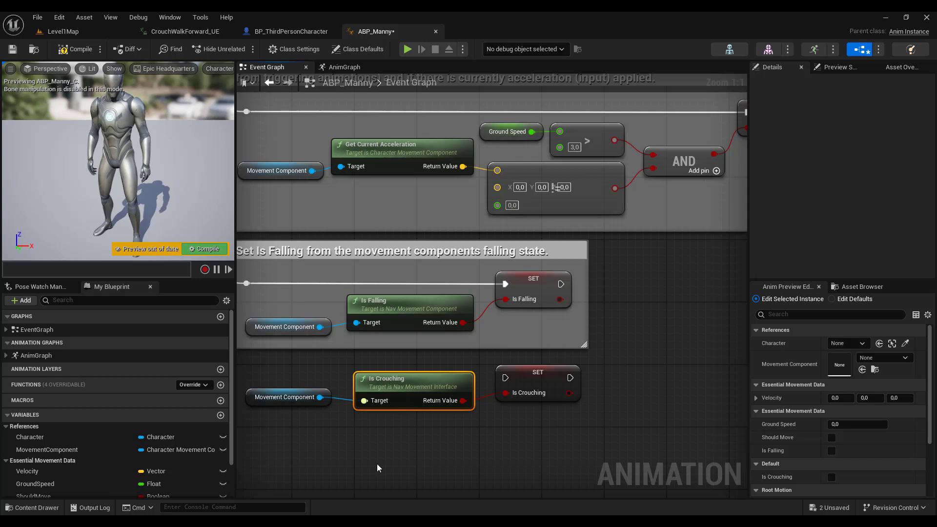
Move the Is Crouching function and its Movement Component node slightly lower, in line with each other
right_click_drag(377, 464, 435, 445)
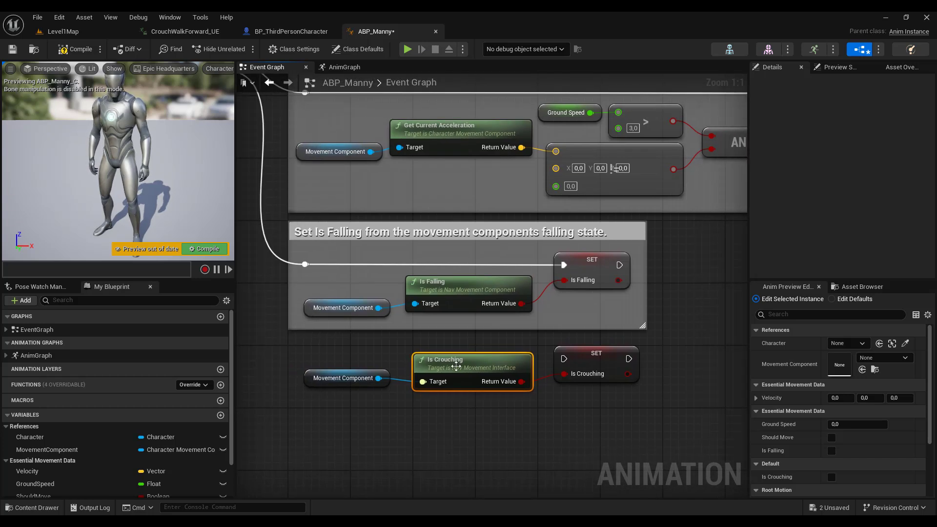
left_click_drag(457, 385, 457, 393)
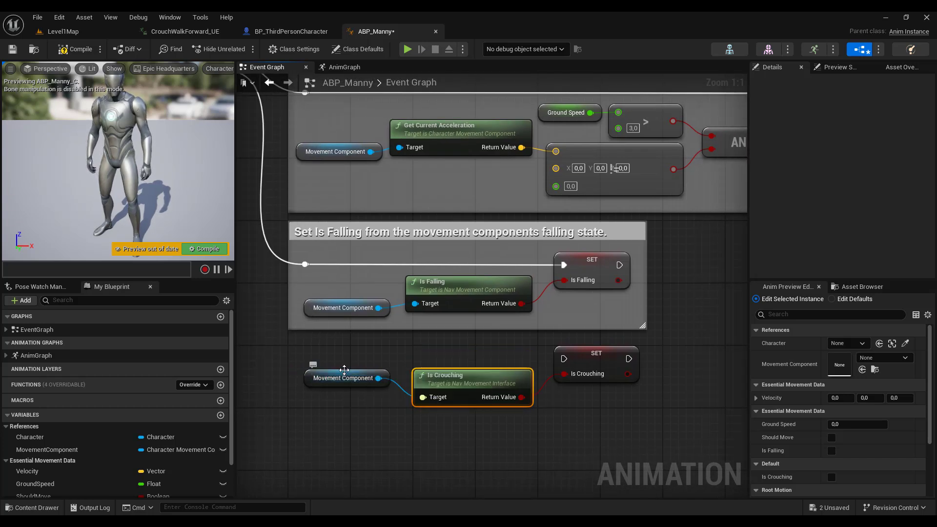
left_click_drag(341, 372, 342, 394)
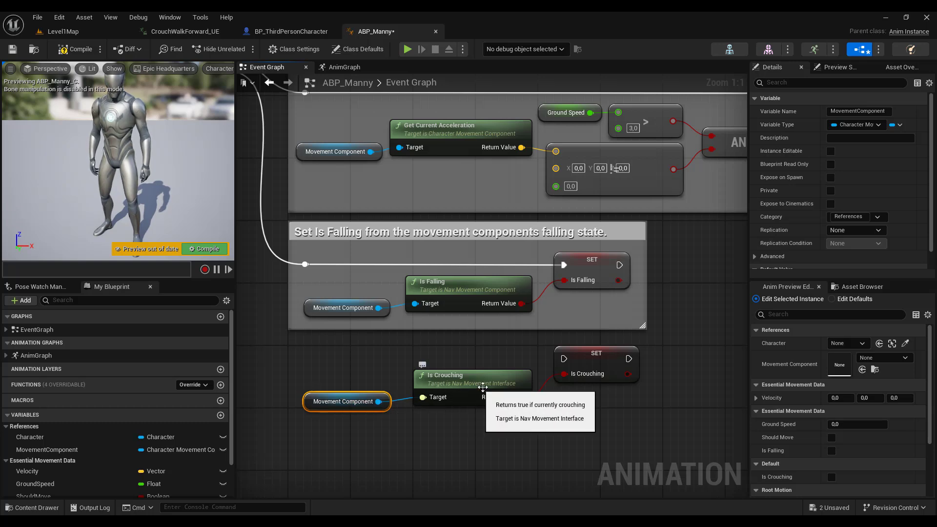
Connect the Sequence node's Then 3 output to the execution input of the Set Is Crouching node
left_click(290, 31)
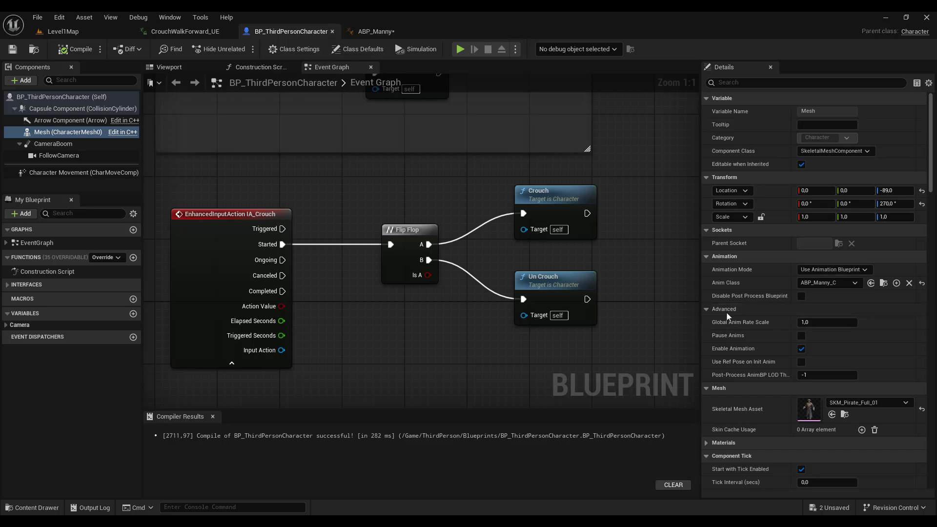
left_click(375, 32)
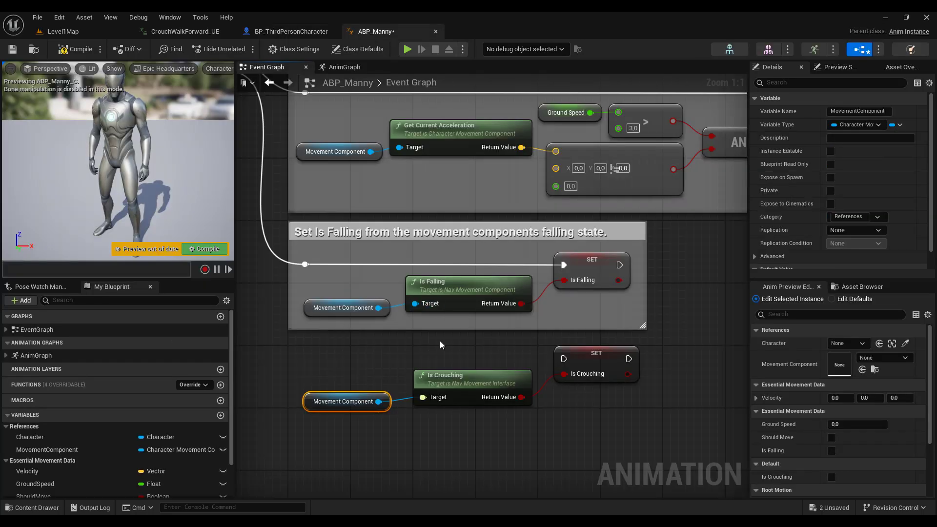
scroll(684, 342, "down", 2)
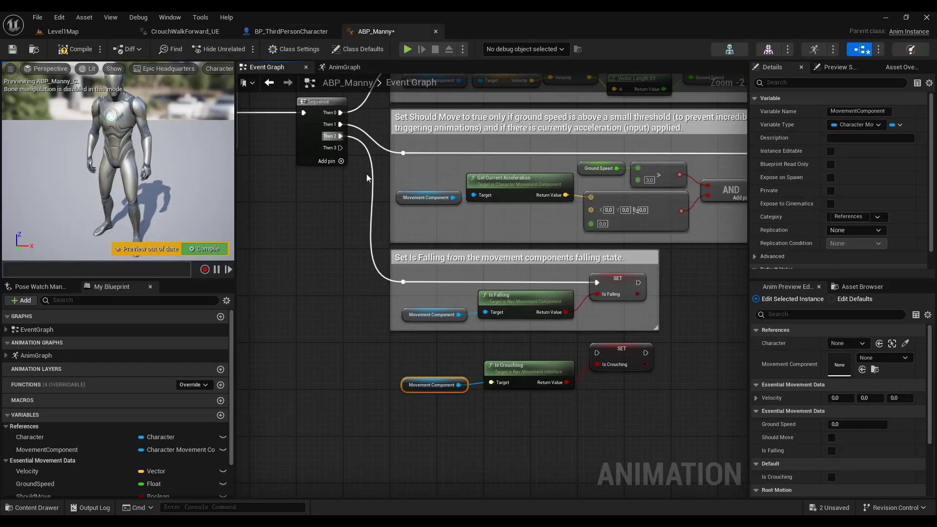
left_click_drag(340, 148, 598, 356)
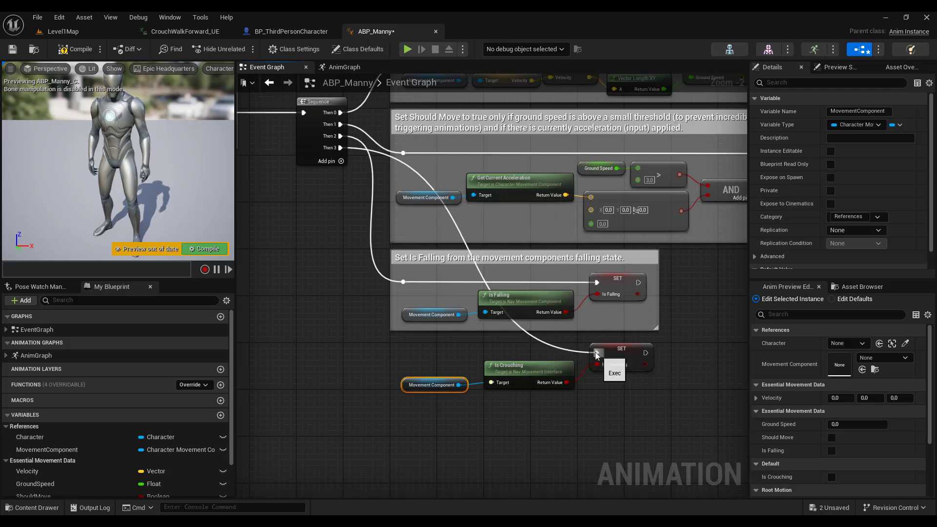
Add a reroute node to the Then 3 wire, place it level with the Set Is Crouching input, and compile the blueprint
double_click(457, 230)
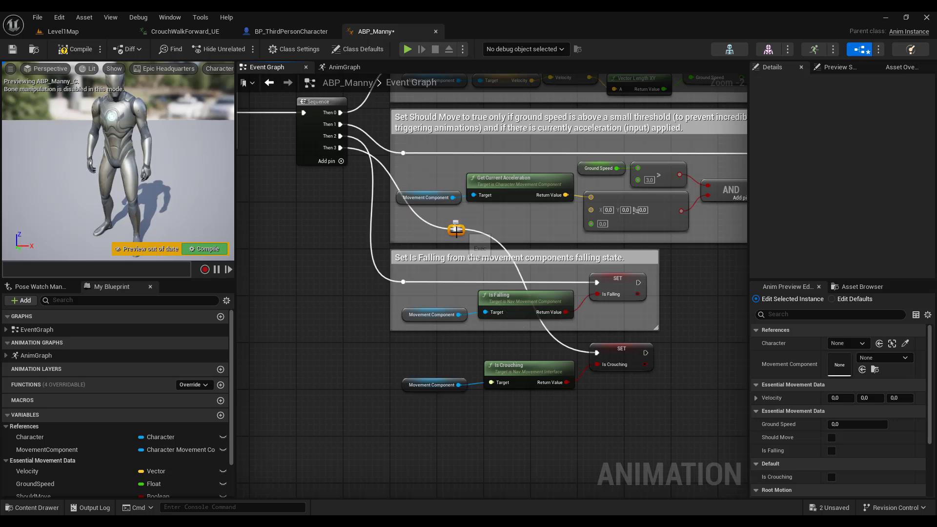
left_click_drag(452, 231, 370, 358)
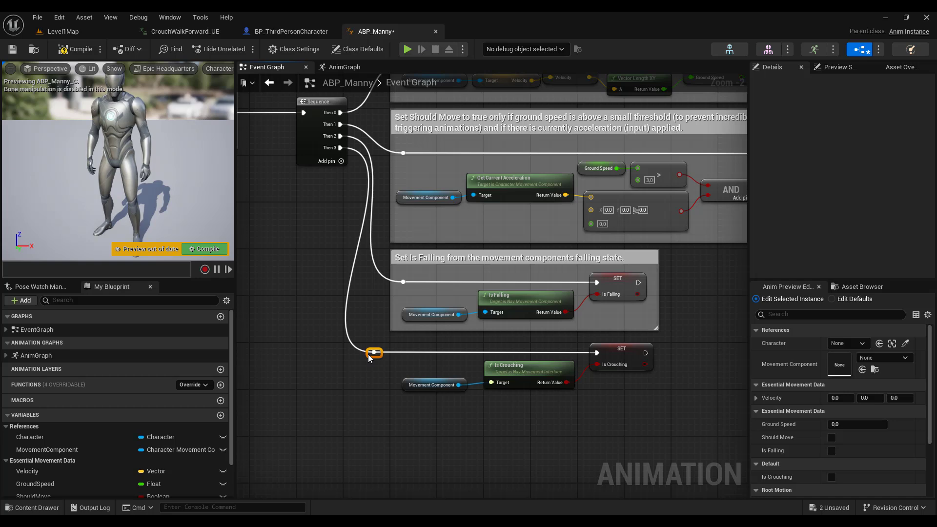
left_click(78, 50)
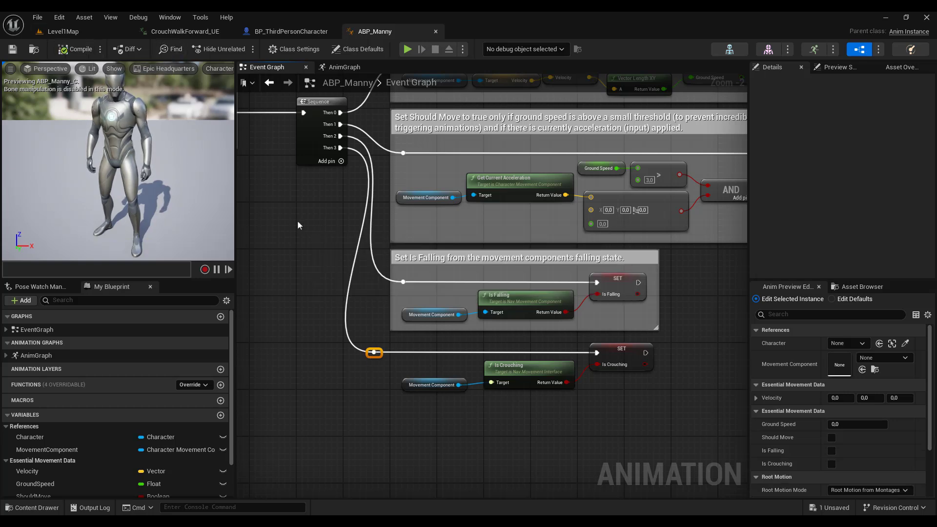
Move the reroute, Movement Component, Is Crouching and Set nodes together slightly lower, away from the Is Falling comment block
right_click_drag(316, 236, 310, 293)
scroll(326, 269, "down", 2)
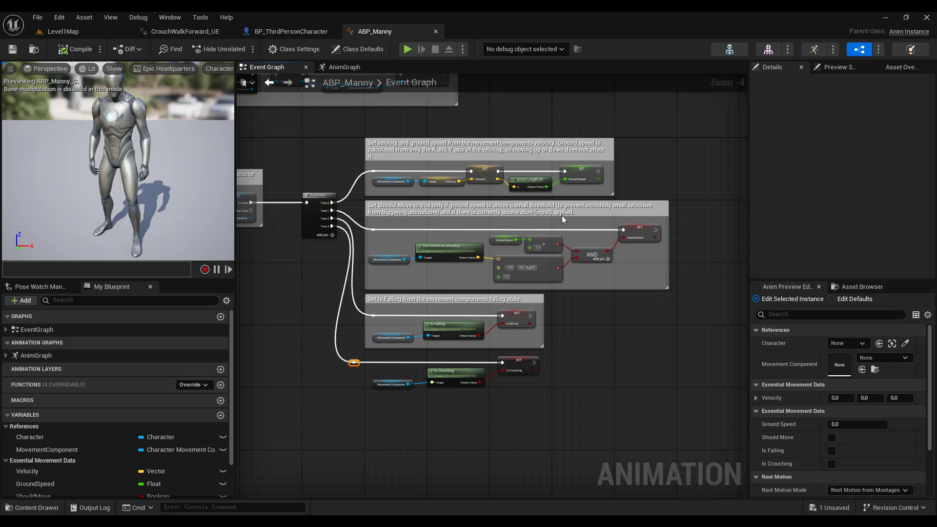
right_click_drag(563, 219, 475, 221)
right_click_drag(659, 198, 697, 375)
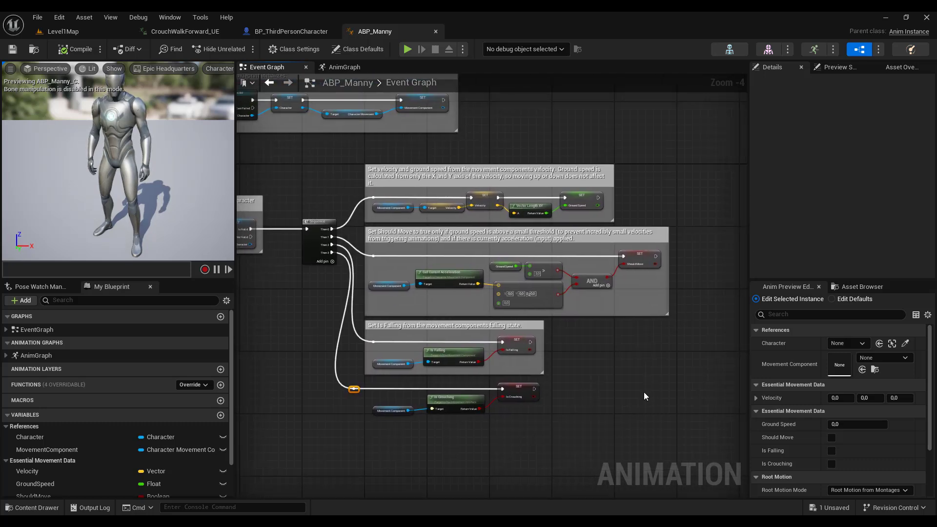
right_click_drag(631, 395, 637, 329)
scroll(593, 358, "up", 1)
right_click_drag(593, 358, 676, 362)
left_click_drag(323, 302, 616, 367)
left_click_drag(593, 318, 603, 334)
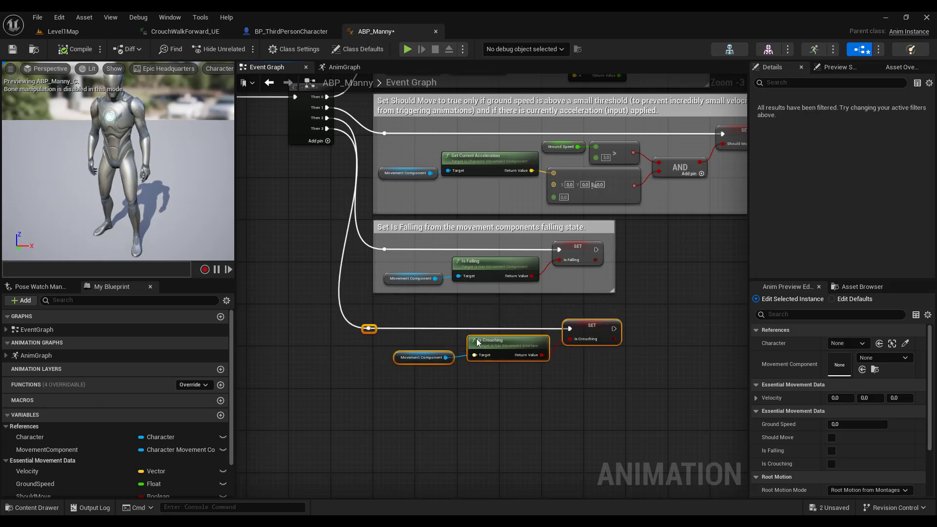
Wrap the crouching nodes in a comment reading "Set is Crouching from the movement components crouching state" and shift it slightly right and down
left_click(351, 349)
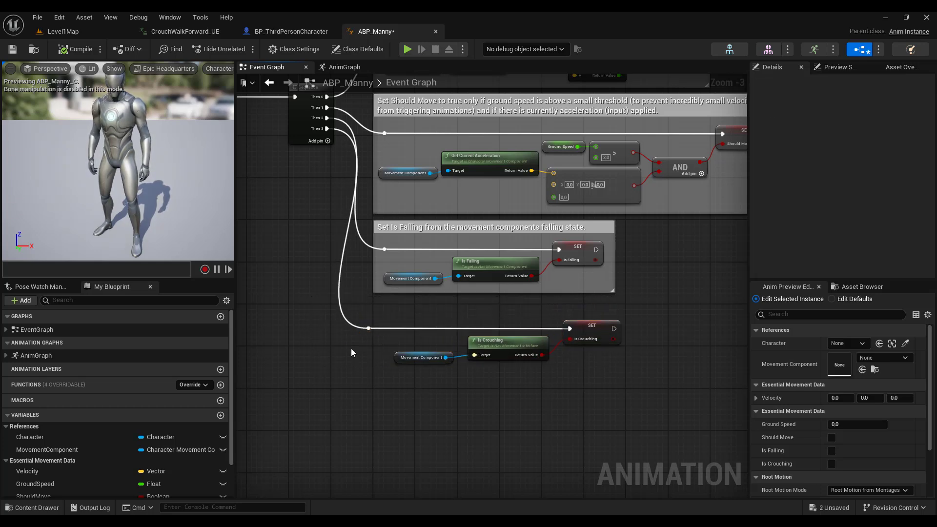
left_click_drag(359, 333, 639, 388)
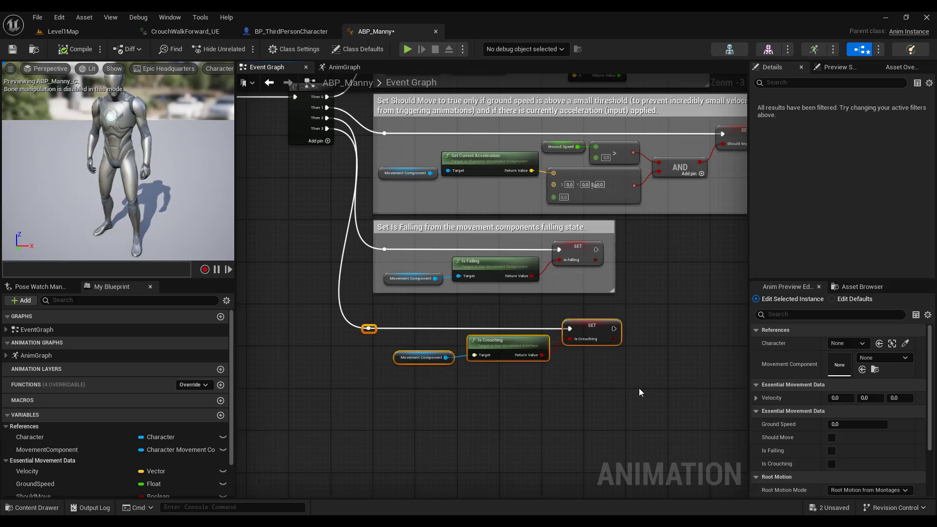
key("c")
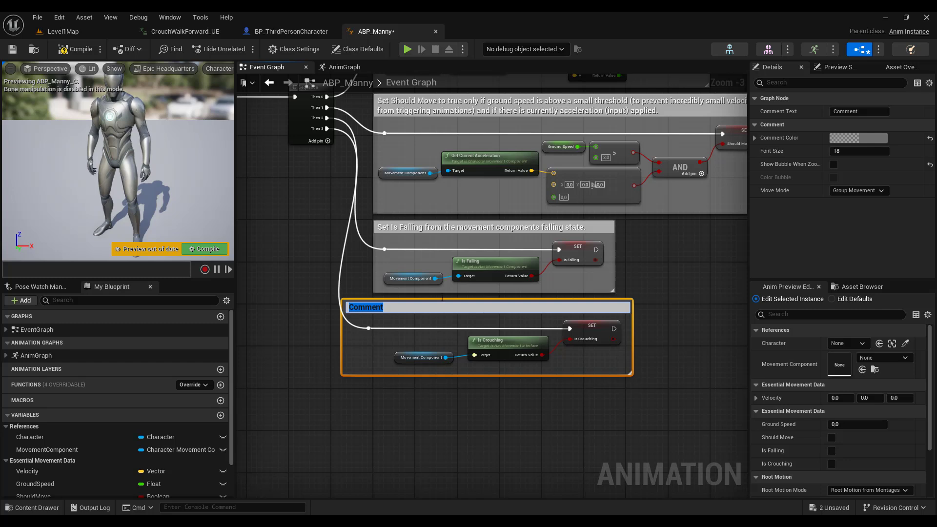
type("Se")
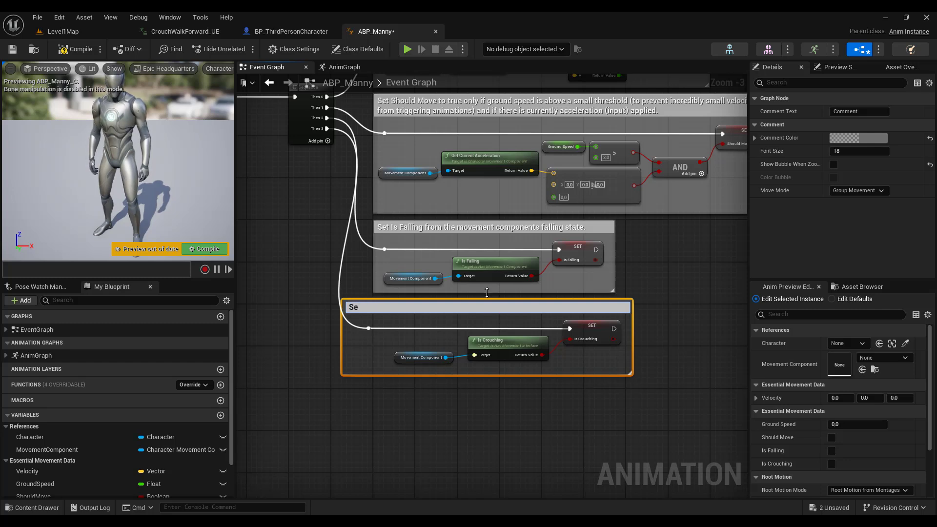
type("t ")
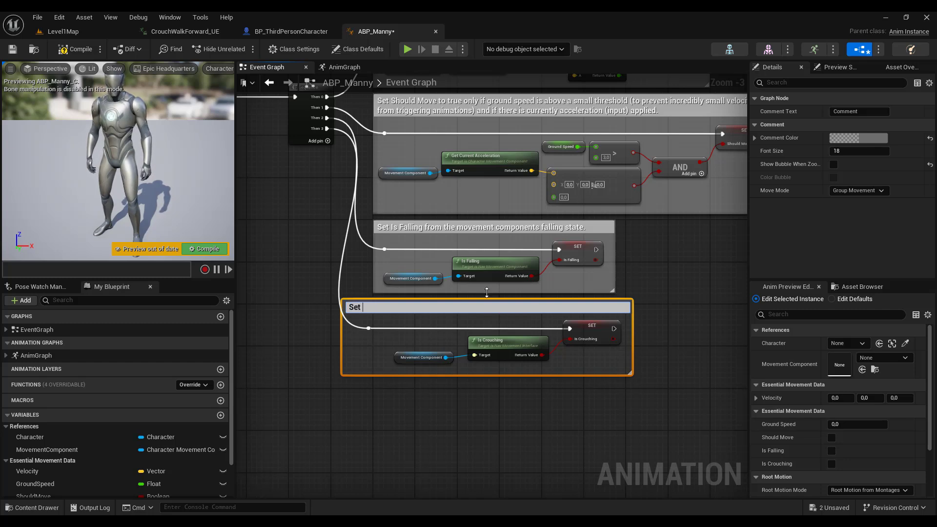
type("is Crouchi")
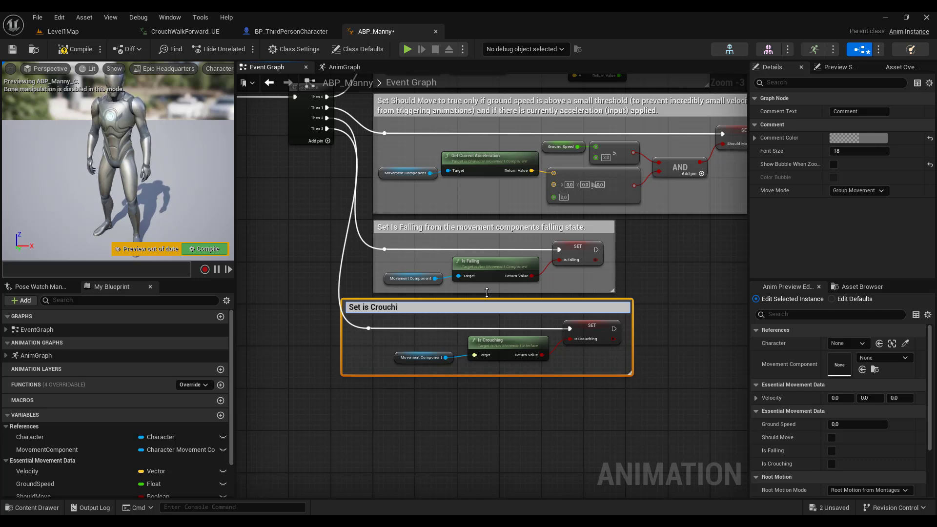
type("ng fr")
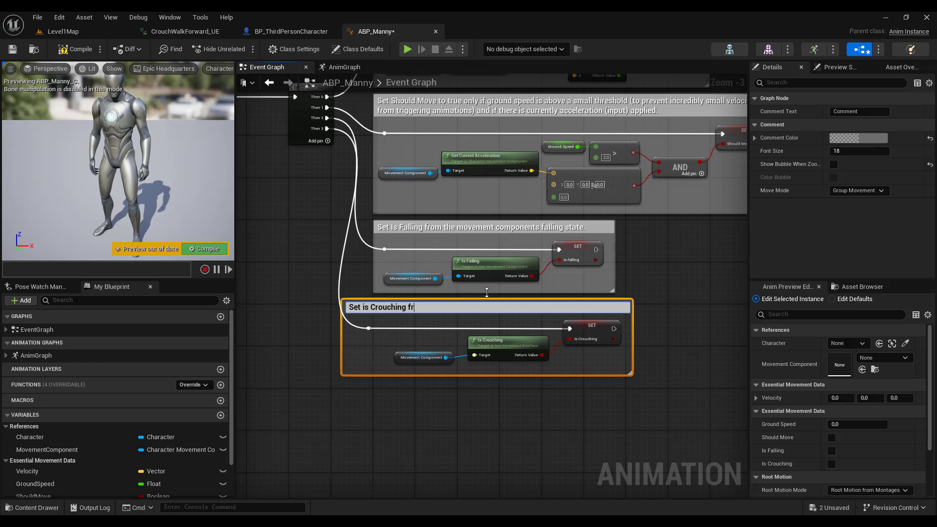
type("om th")
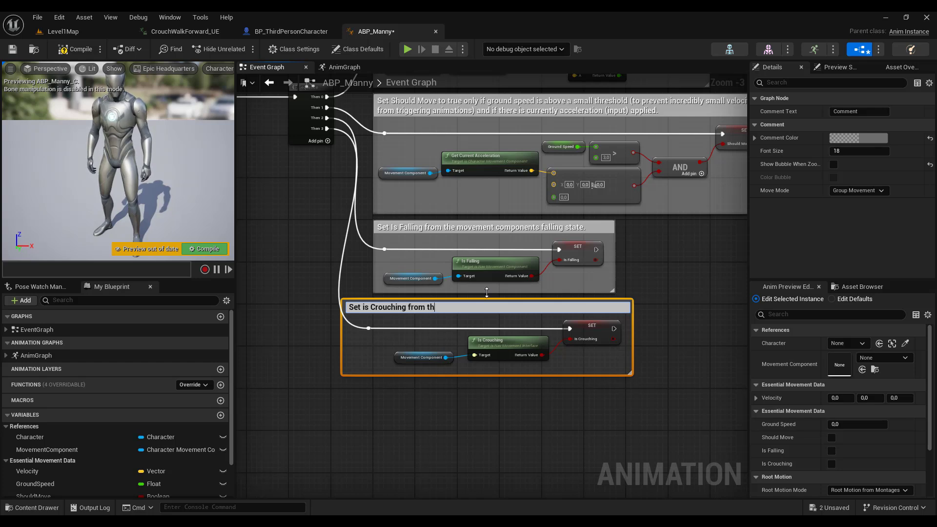
type("e mov")
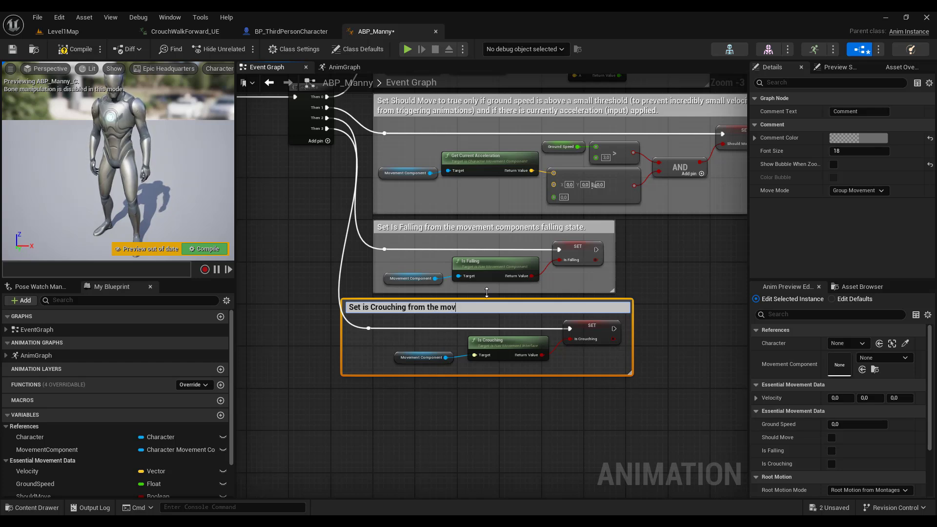
type("ement")
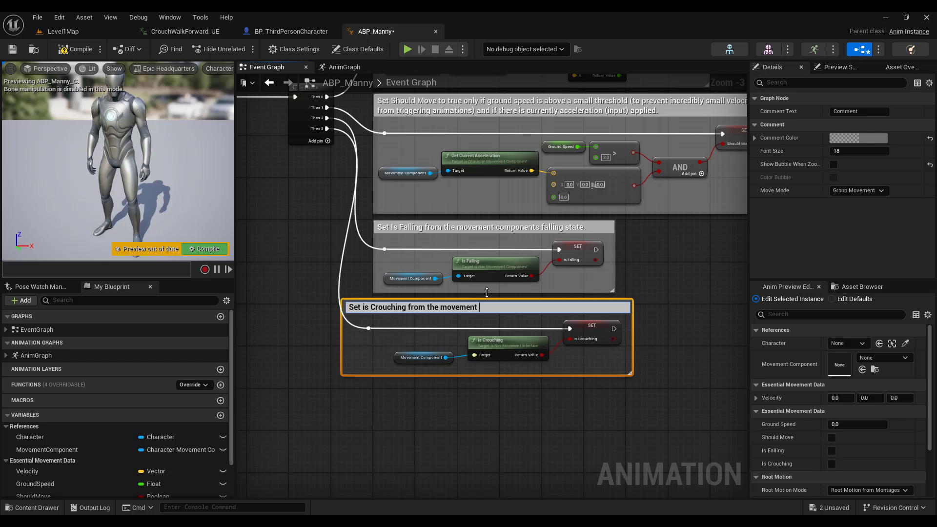
type(" components crouc")
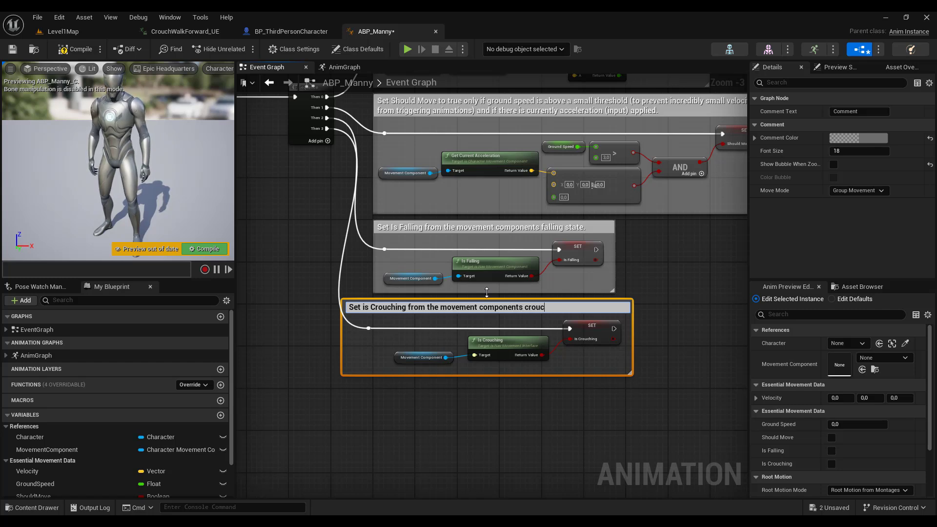
type("hing s")
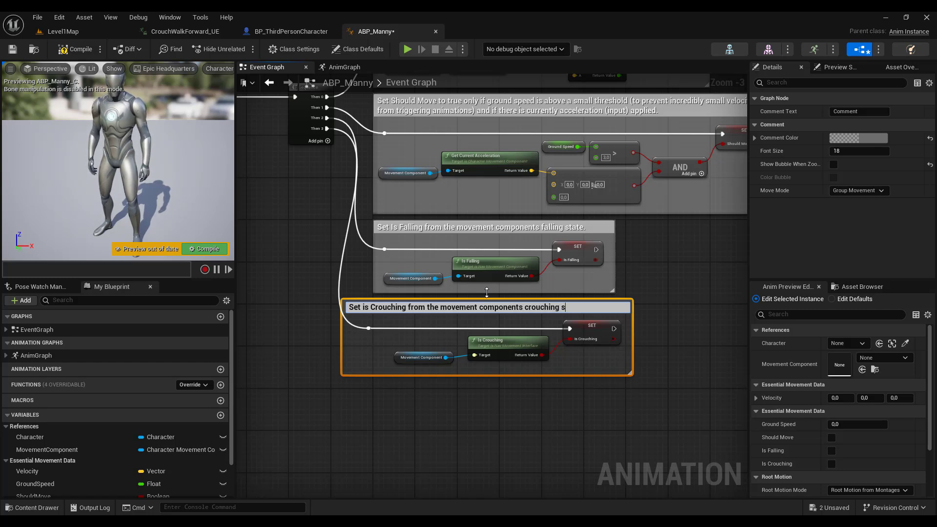
type("tate")
left_click(510, 295)
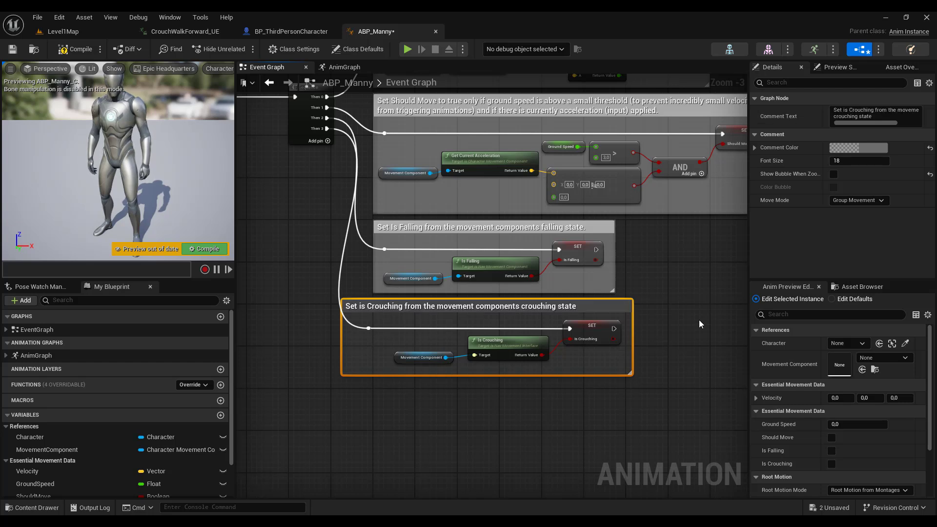
left_click(531, 304)
left_click_drag(532, 304, 537, 311)
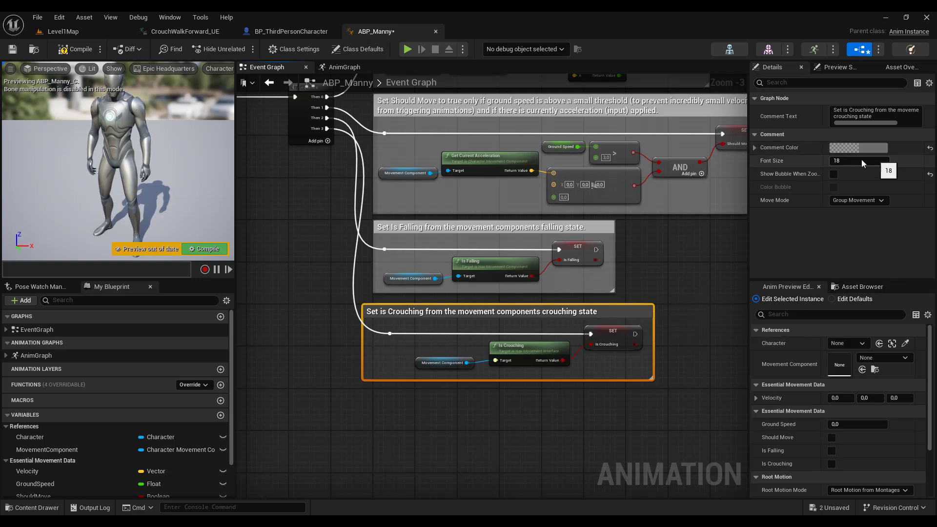
Save purple and green as colour swatches and set the crouching comment's colour to green, hex sRGB 006C0A80
left_click(880, 150)
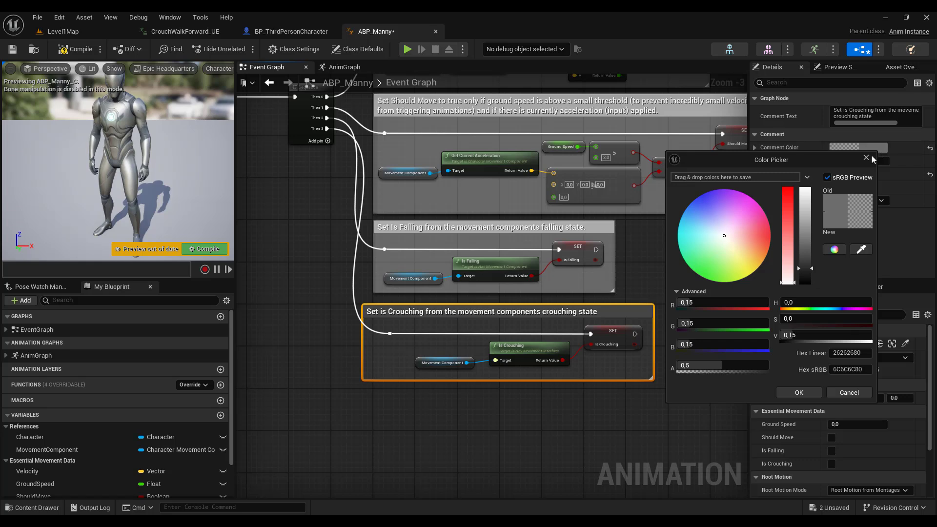
left_click_drag(721, 241, 717, 192)
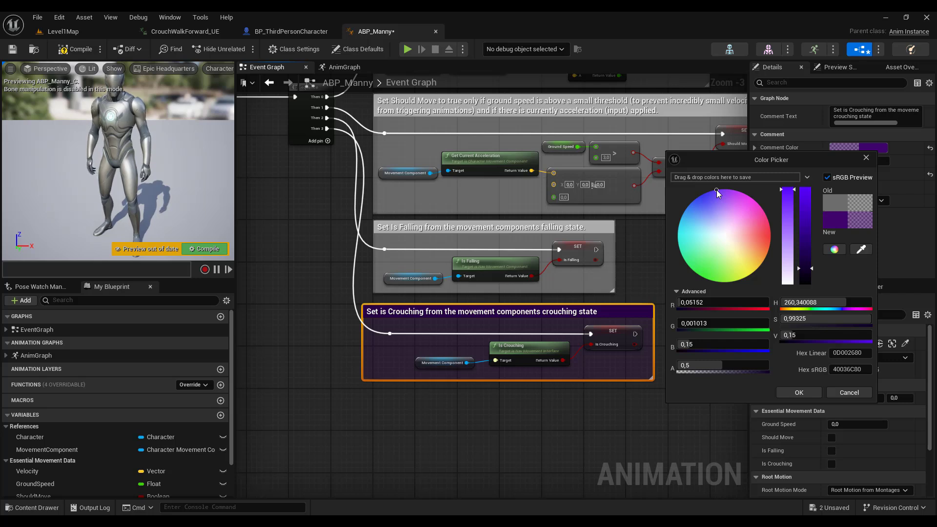
left_click_drag(834, 222, 744, 177)
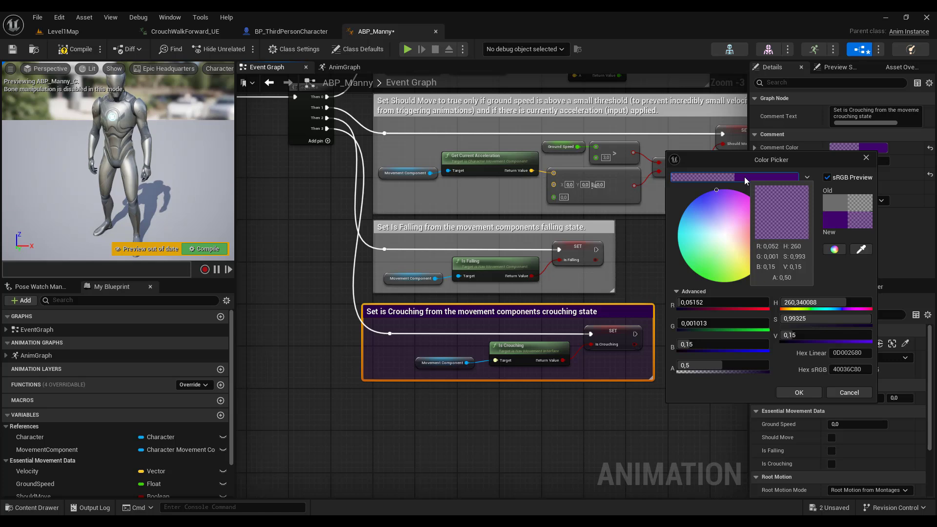
left_click_drag(711, 258, 700, 276)
left_click_drag(831, 219, 720, 185)
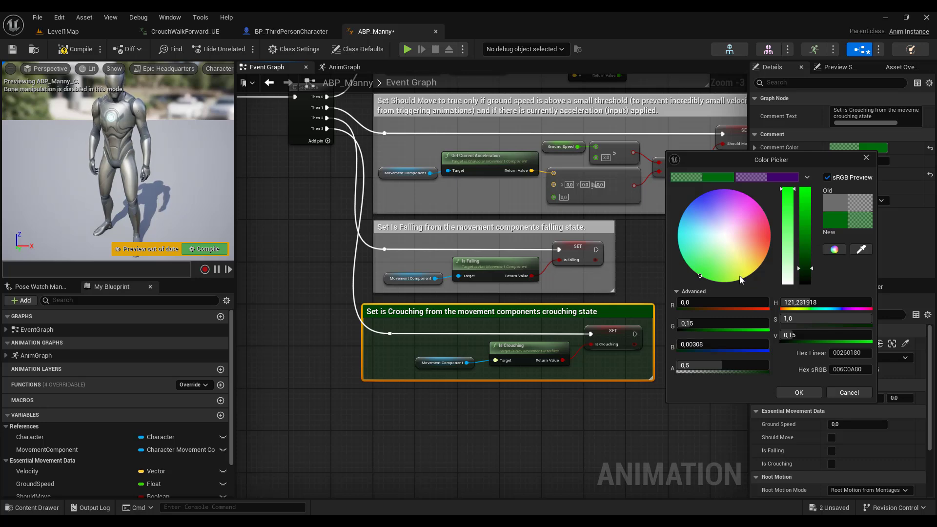
left_click(800, 393)
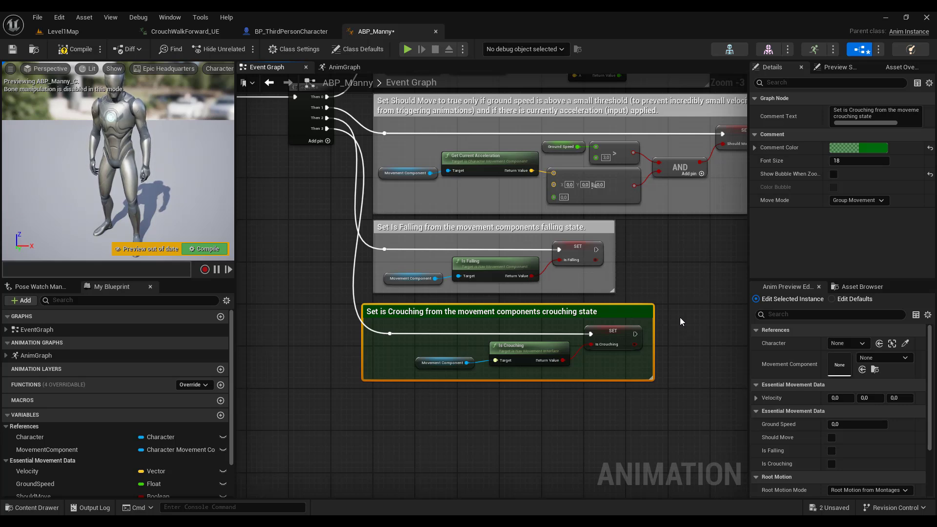
Open the Idle state inside the AnimGraph's Locomotion state machine
scroll(313, 269, "down", 2)
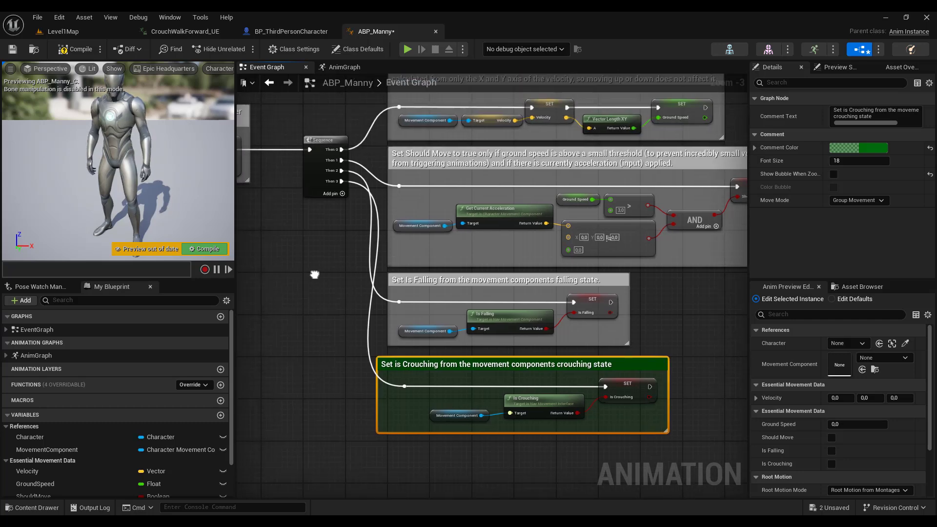
right_click_drag(312, 268, 372, 312)
left_click(340, 69)
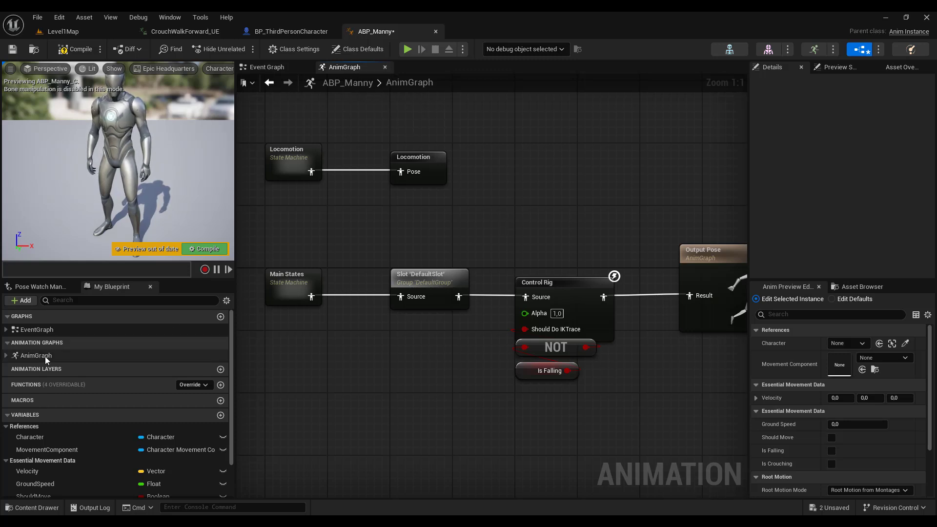
mouse_move(310, 201)
right_mouse_down()
mouse_move(345, 209)
mouse_move(303, 198)
right_mouse_up()
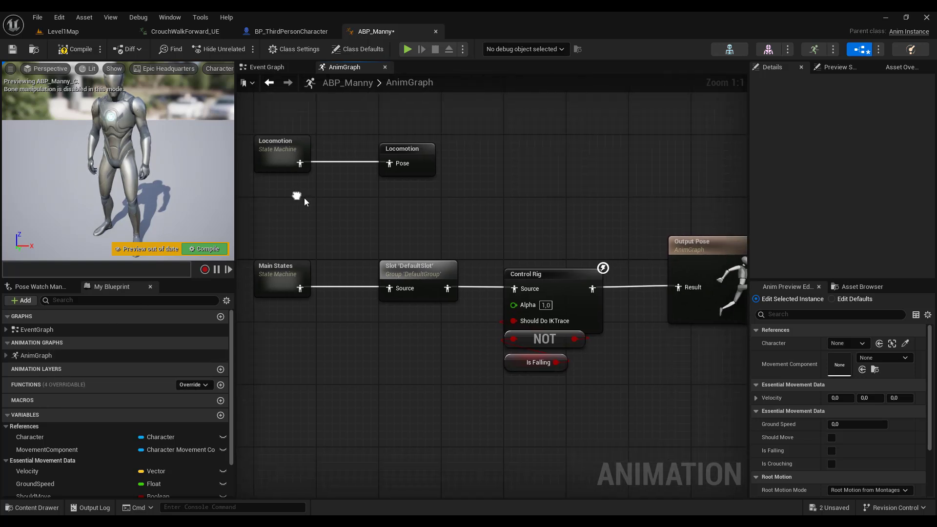
double_click(280, 149)
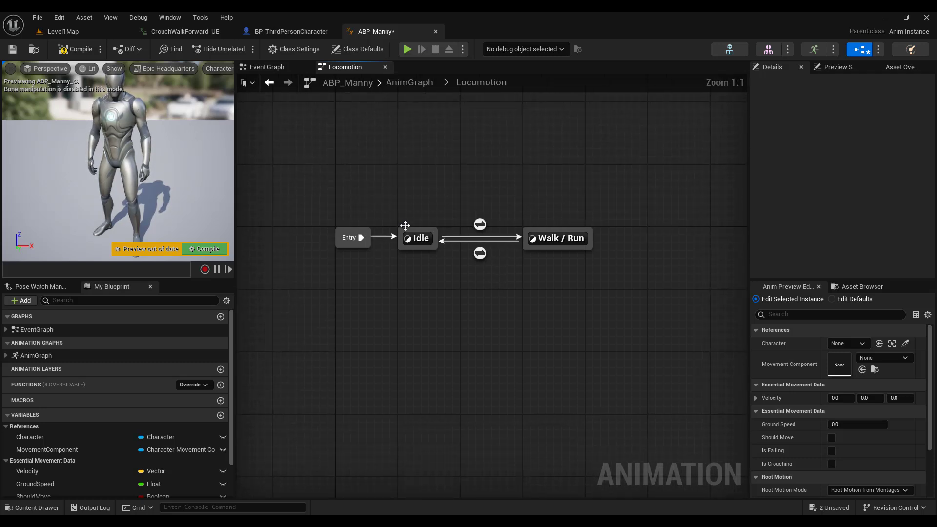
mouse_move(416, 237)
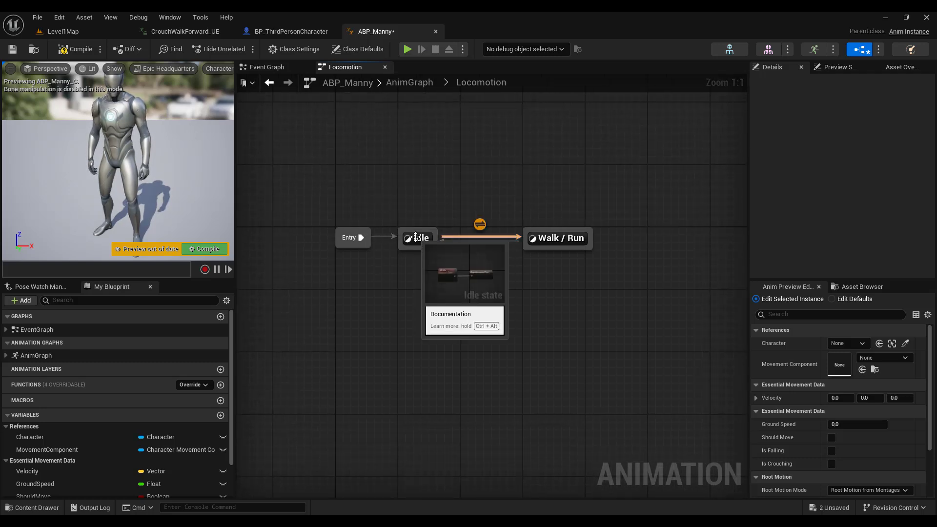
double_click(416, 237)
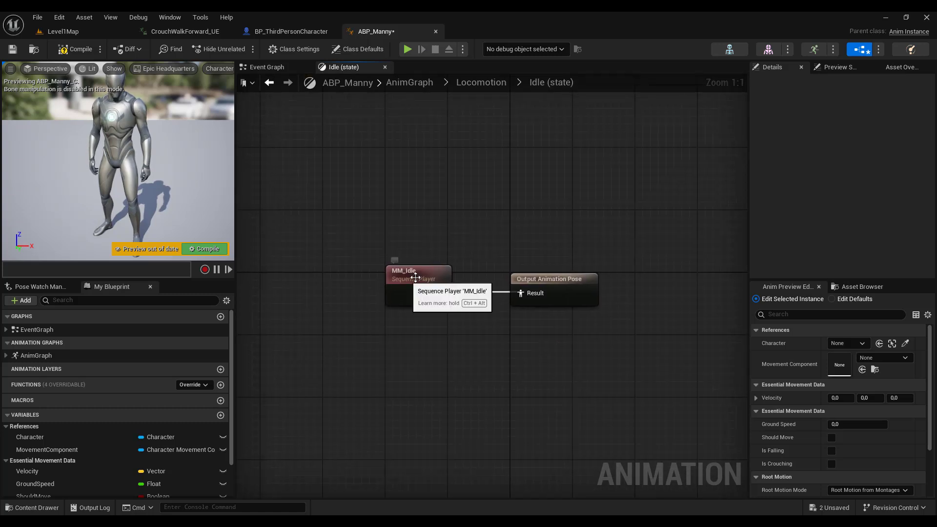
Compile the animation blueprint and return from the Idle state to the Locomotion state machine
left_click(415, 278)
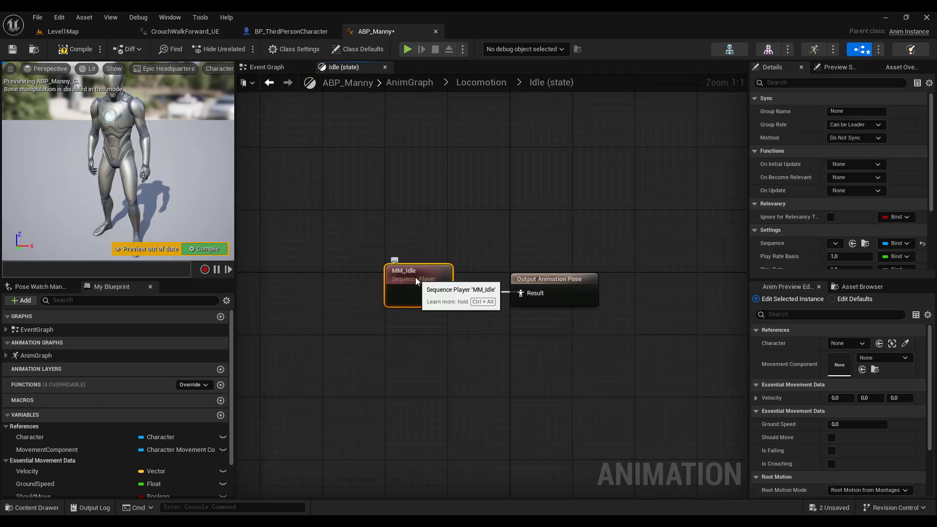
left_click(214, 250)
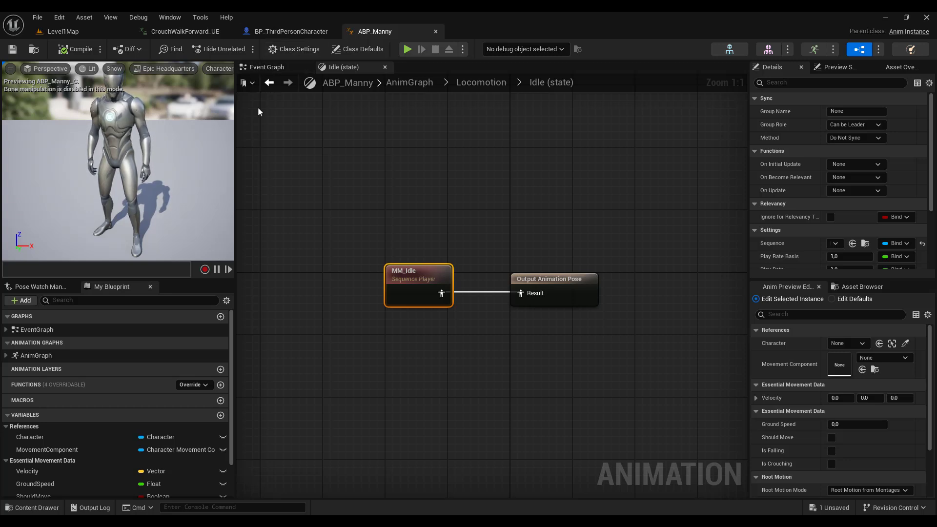
left_click(269, 82)
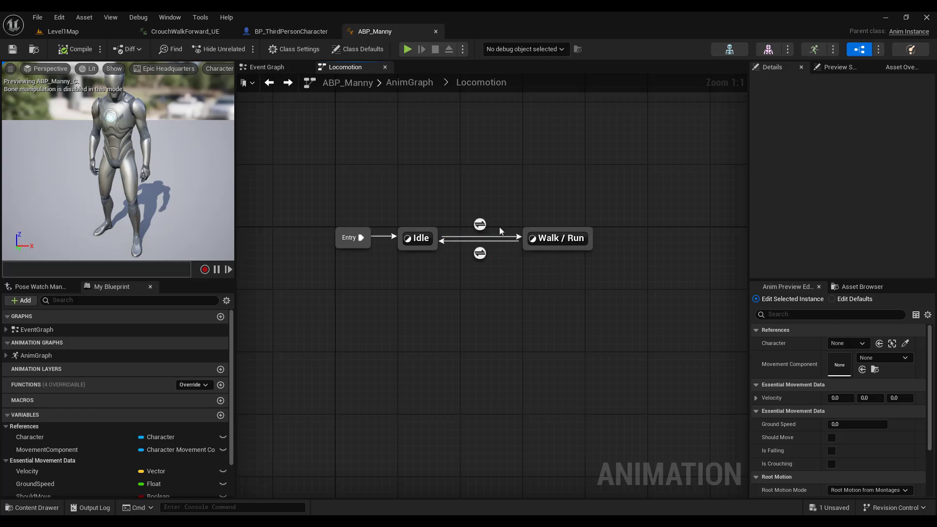
Inspect the BS_MM_WalkRun blend space used in the Walk / Run state, close it and return to ABP_Manny
double_click(548, 237)
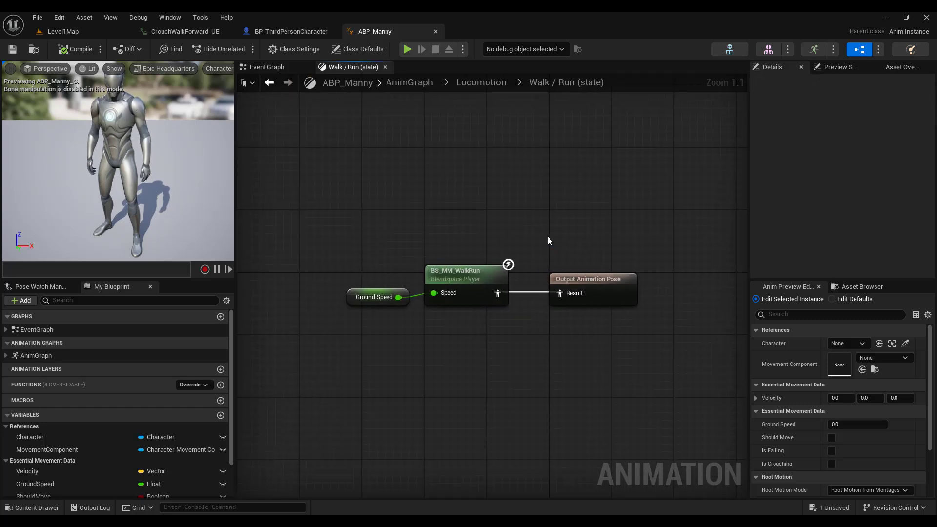
double_click(463, 272)
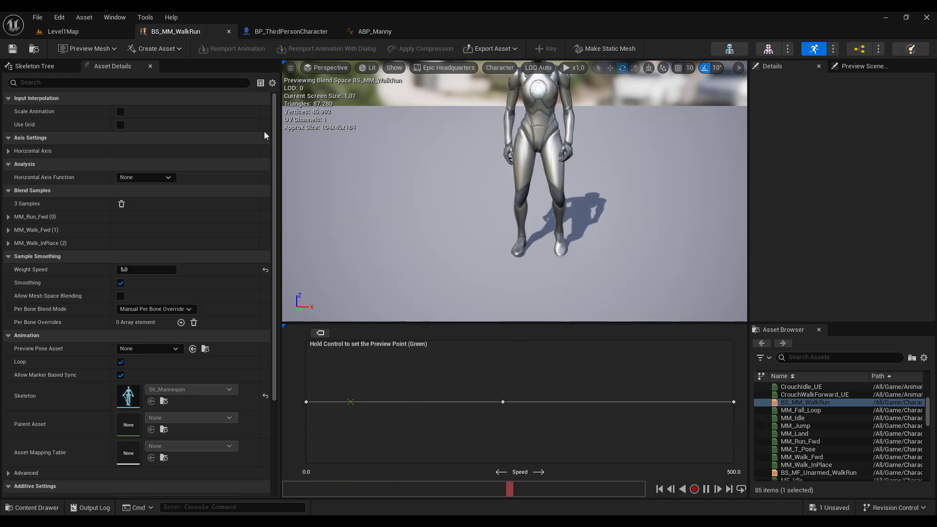
left_click(228, 32)
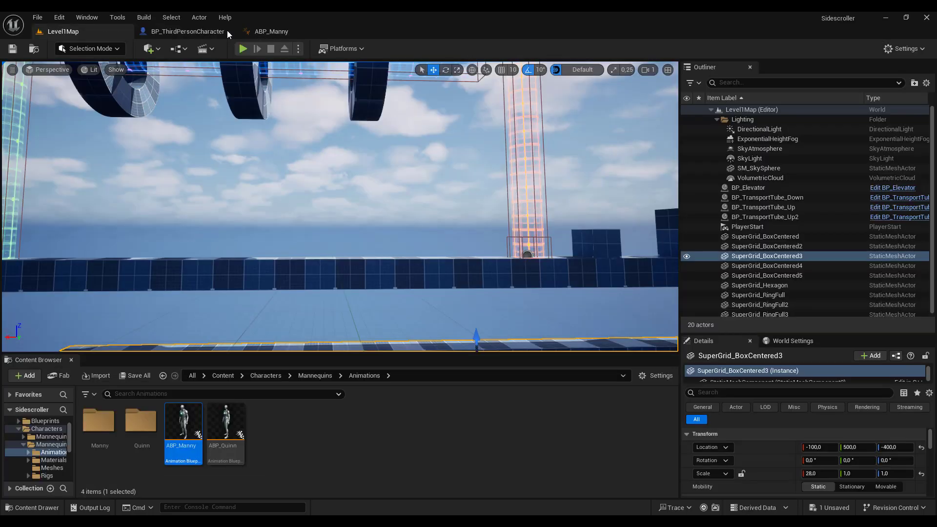
left_click(267, 33)
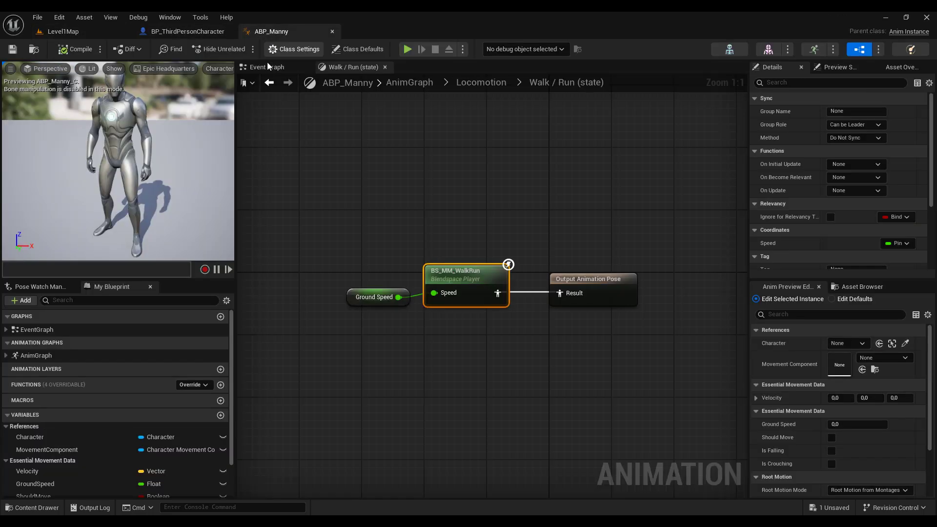
Go back up to the AnimGraph and examine the Locomotion state machine's cached pose node
left_click(269, 83)
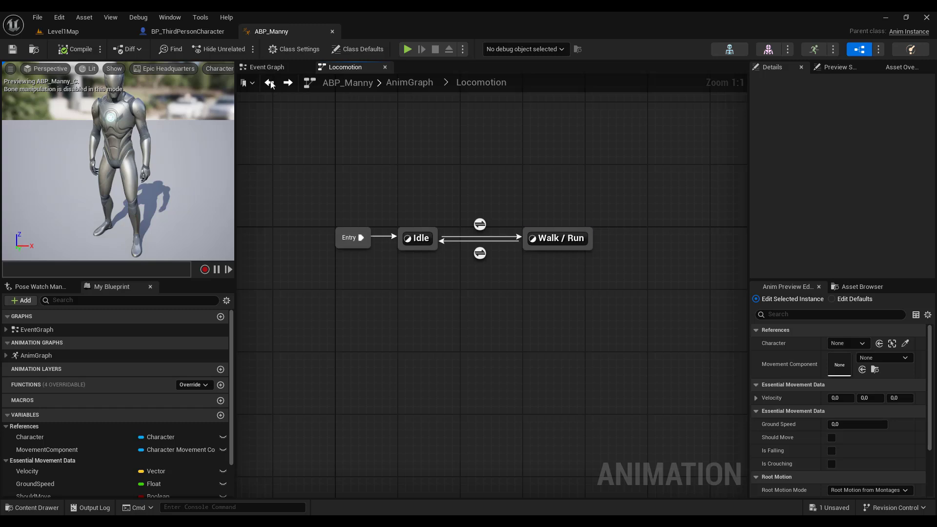
left_click(270, 84)
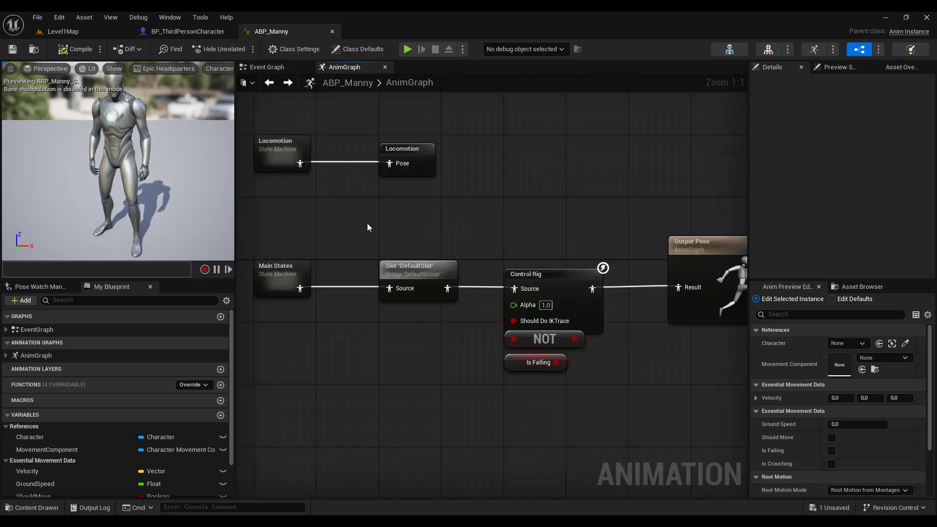
right_click_drag(367, 227, 467, 225)
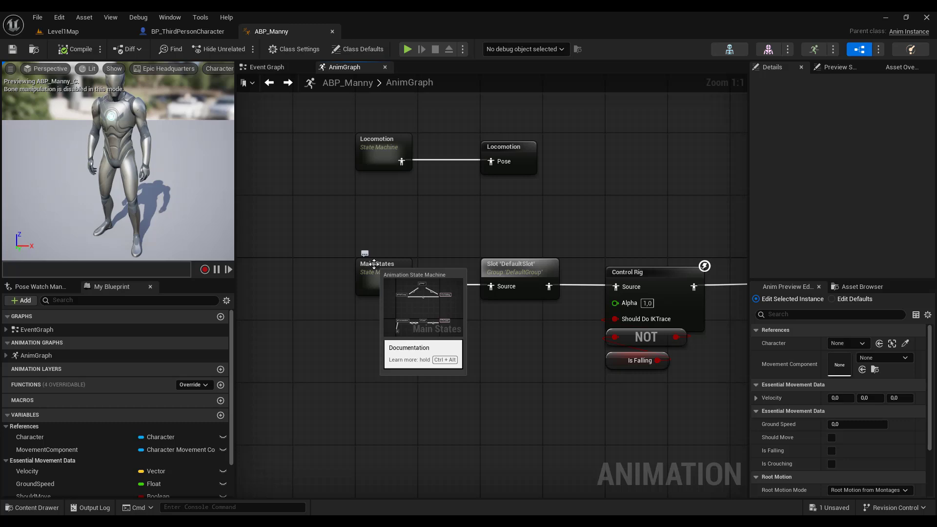
left_click(507, 147)
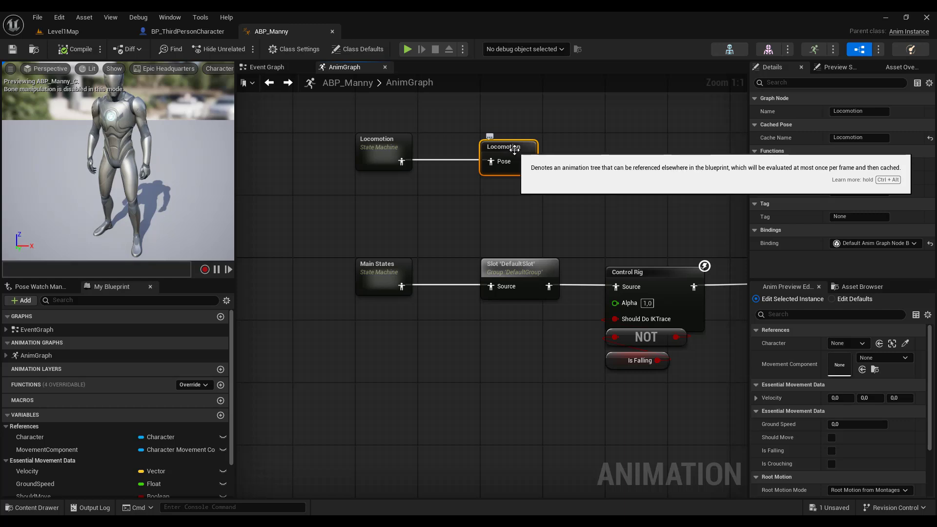
double_click(514, 147)
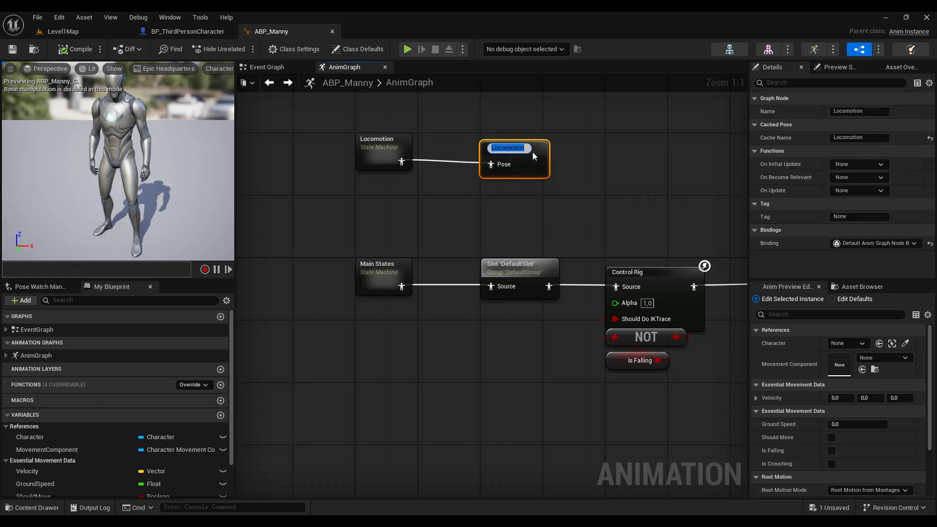
key("Return")
left_click(570, 157)
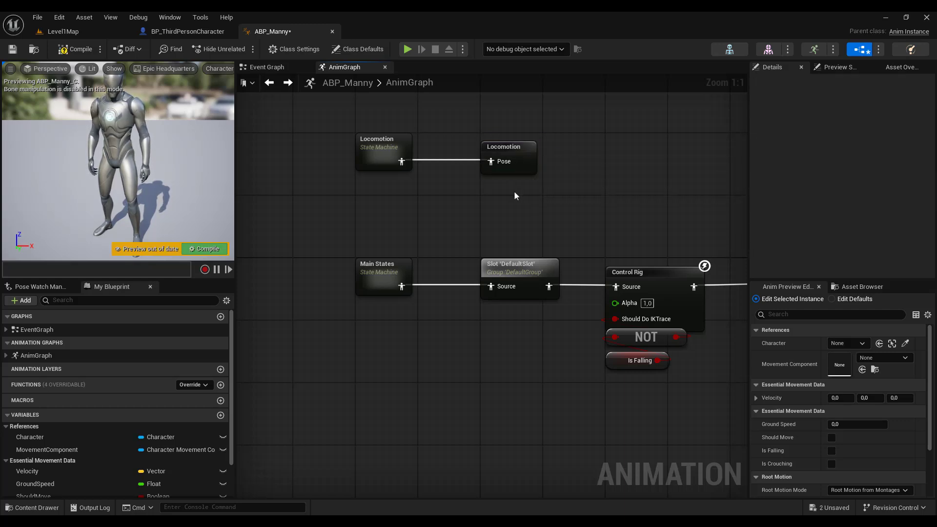
Open the Main States state machine and examine which states the To Falling alias covers
left_click(394, 267)
double_click(394, 267)
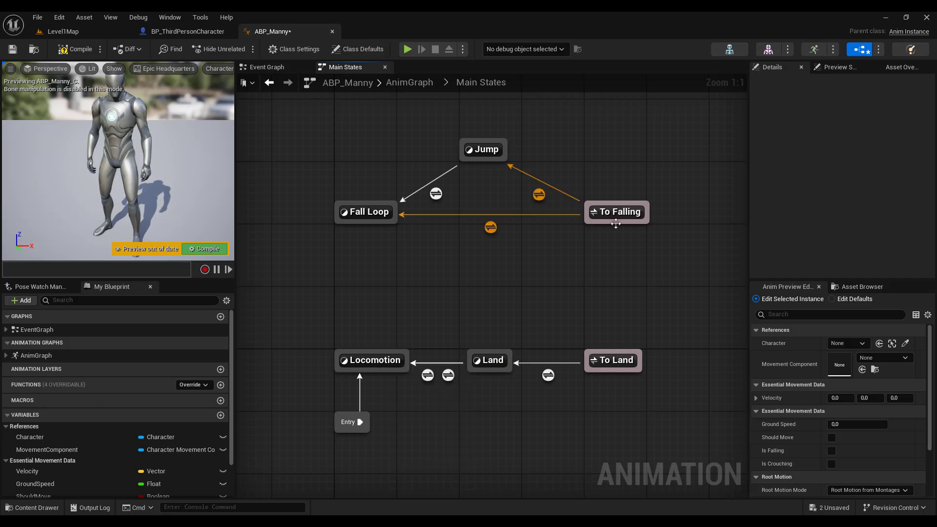
left_click(635, 216)
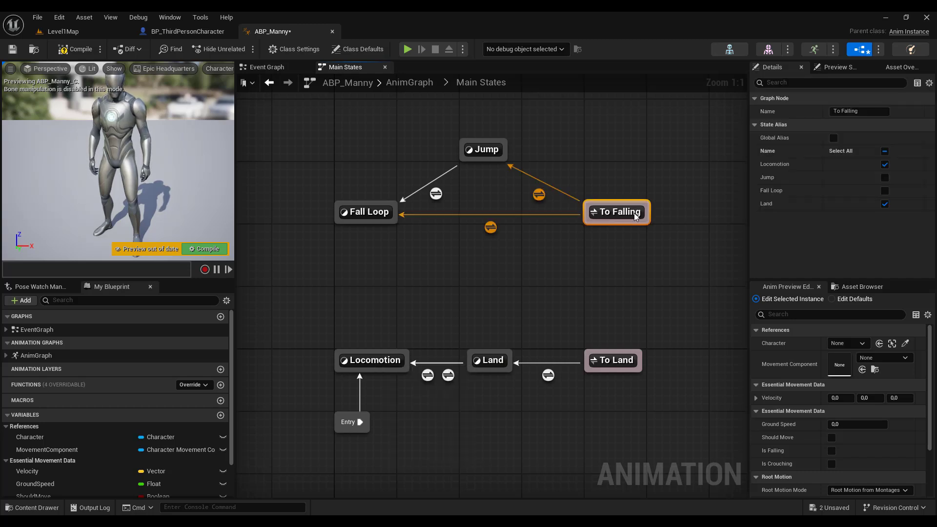
right_click(582, 268)
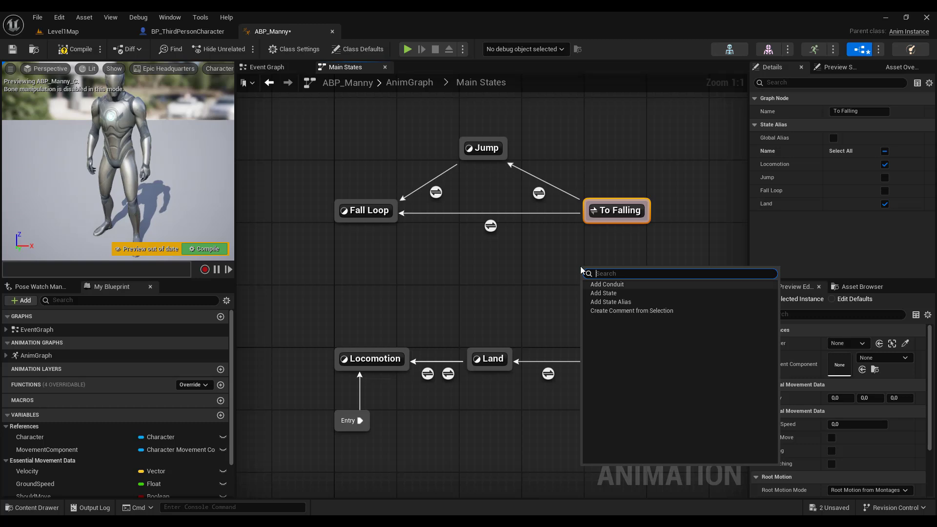
left_click(525, 272)
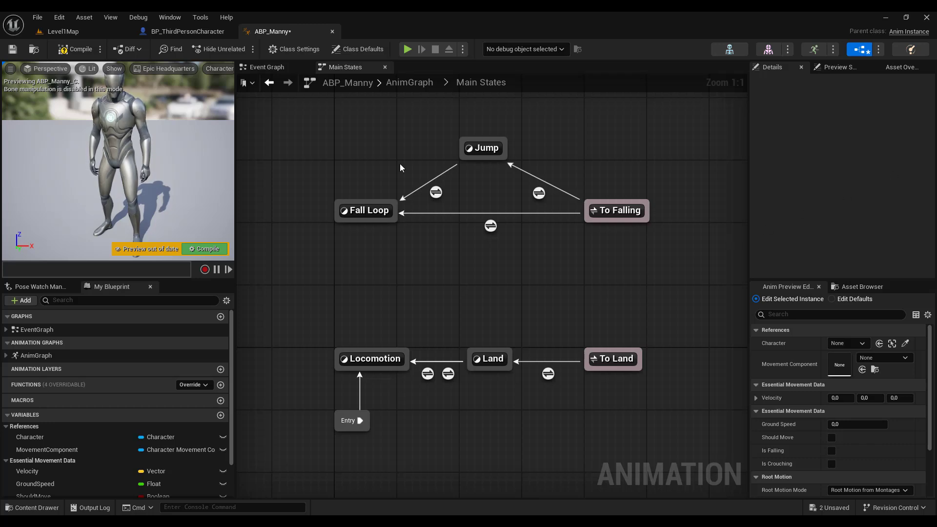
Compile ABP_Manny and open the Content > Animations folder from Level1Map, showing the crouch animations
left_click(83, 51)
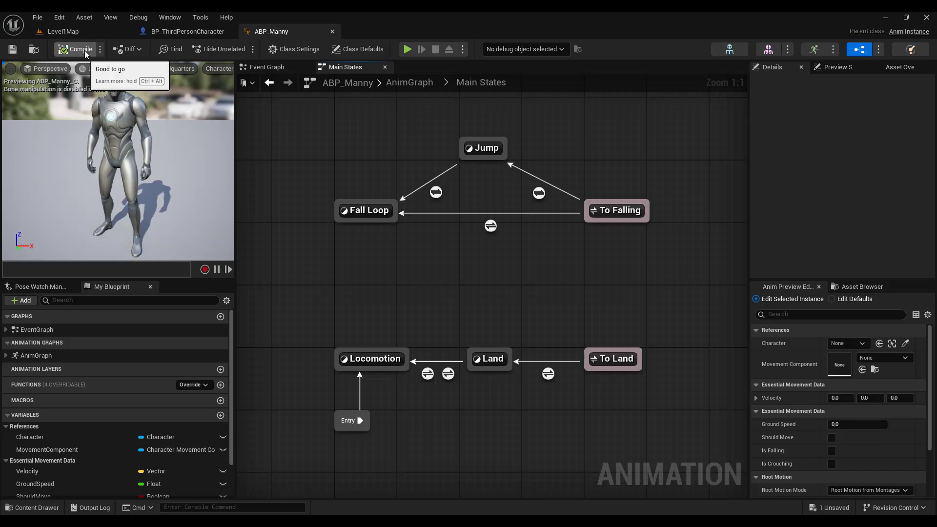
left_click(61, 31)
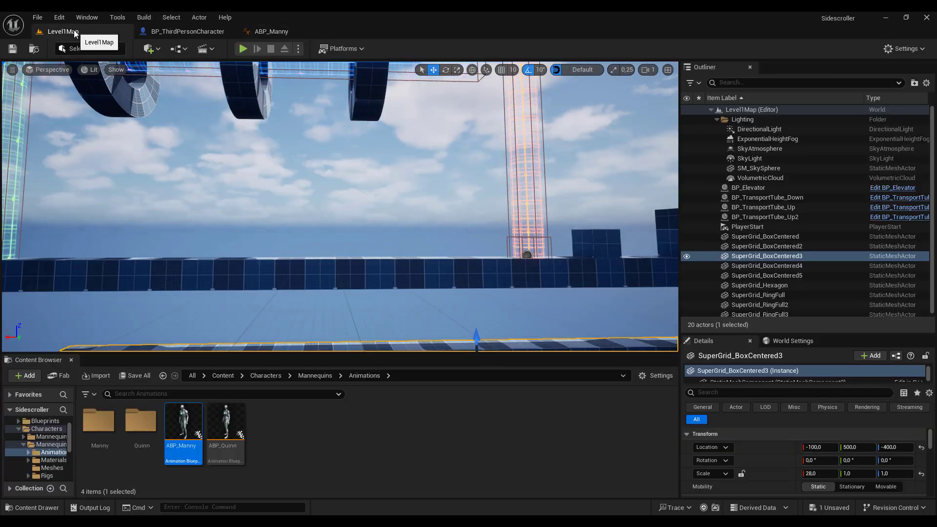
left_click(222, 375)
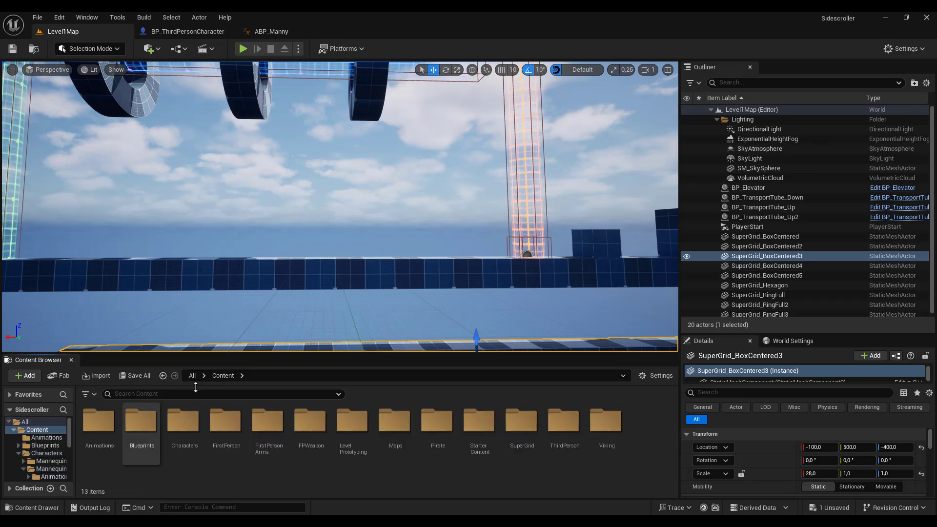
double_click(102, 422)
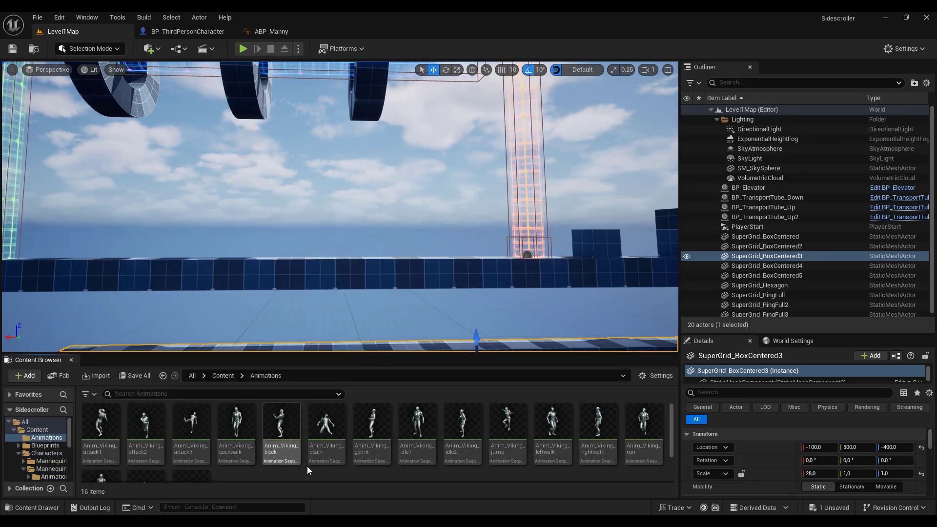
scroll(308, 467, "up", 1)
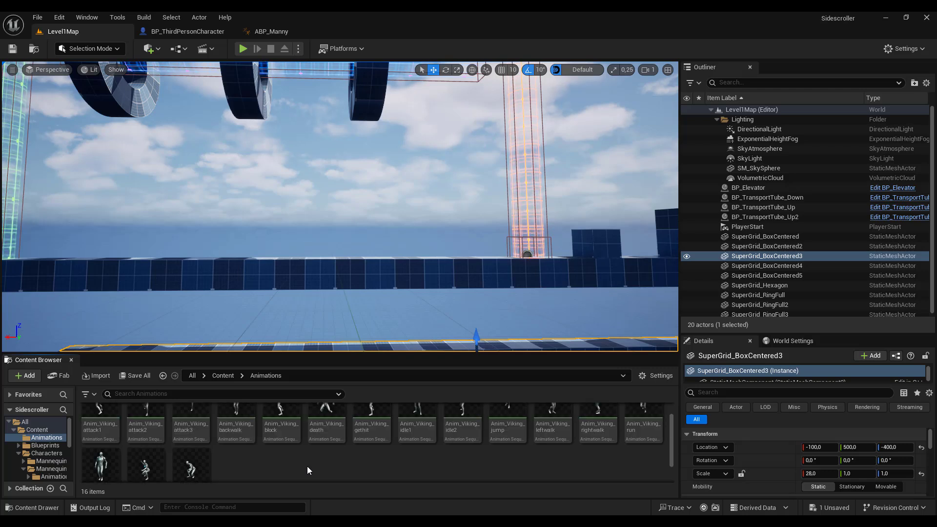
scroll(306, 467, "down", 1)
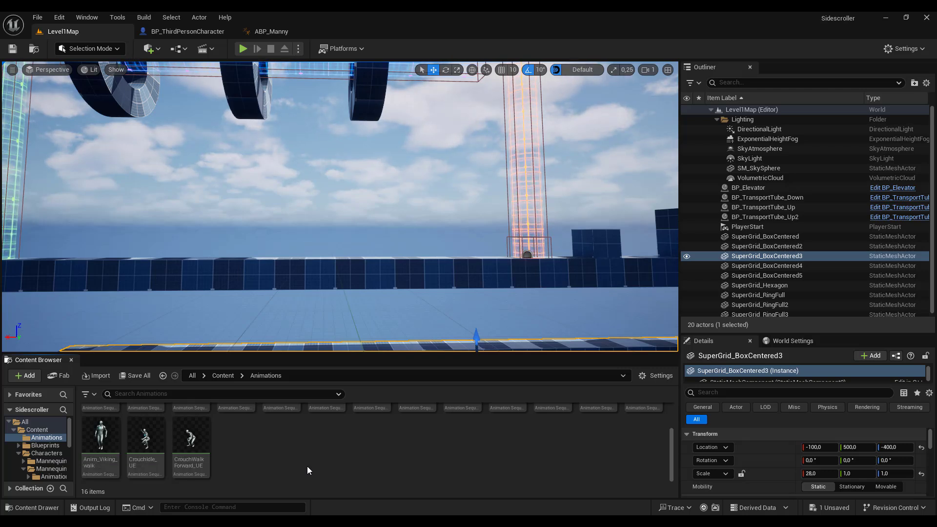
scroll(306, 467, "up", 1)
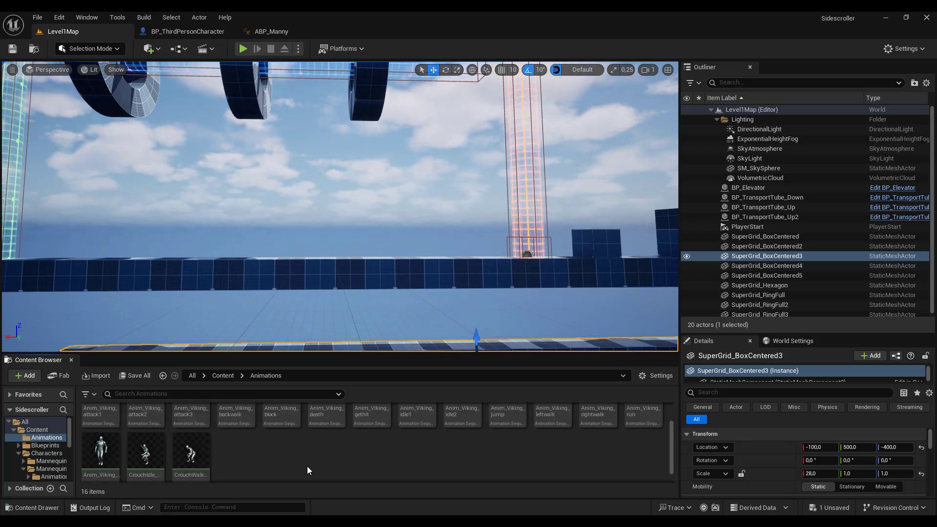
Create a legacy Blend Space 1D for the SK_Mannequin skeleton, name it BS_PlayerCrouching and open it
right_click(244, 462)
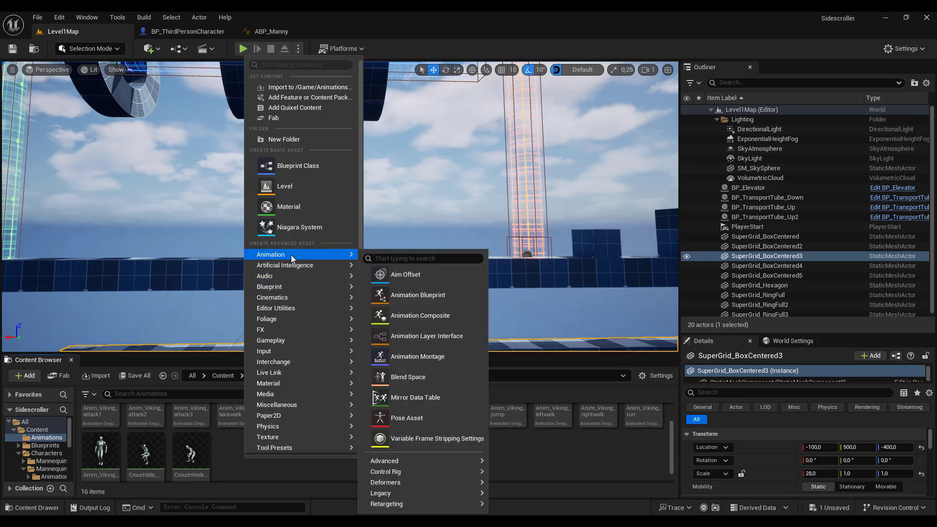
mouse_move(291, 255)
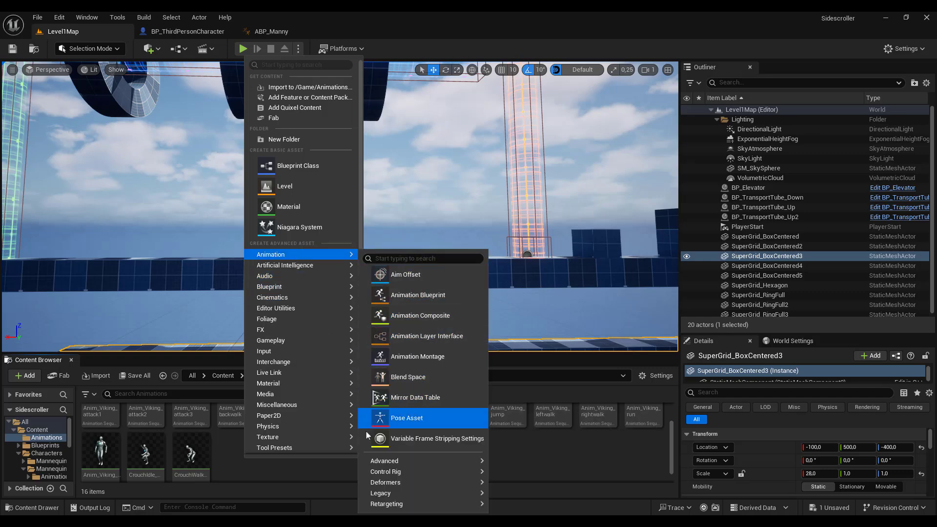
mouse_move(393, 496)
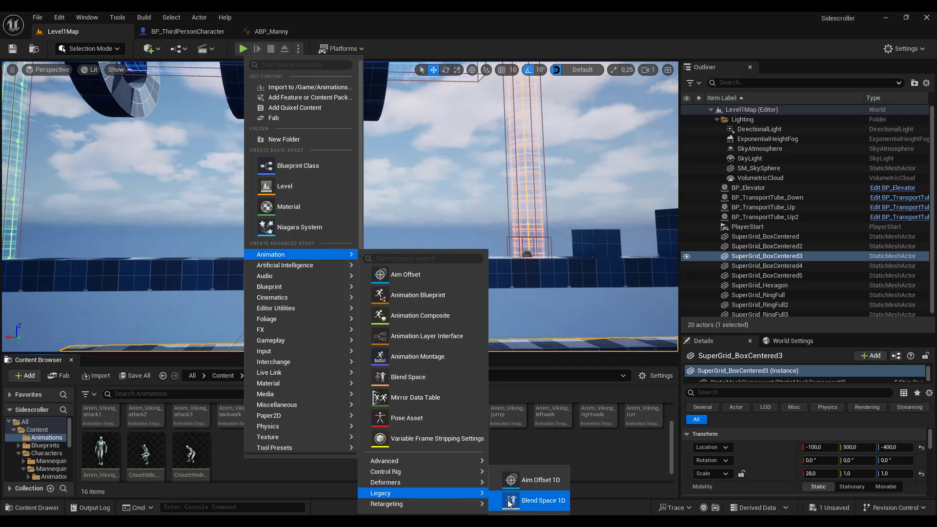
left_click(550, 503)
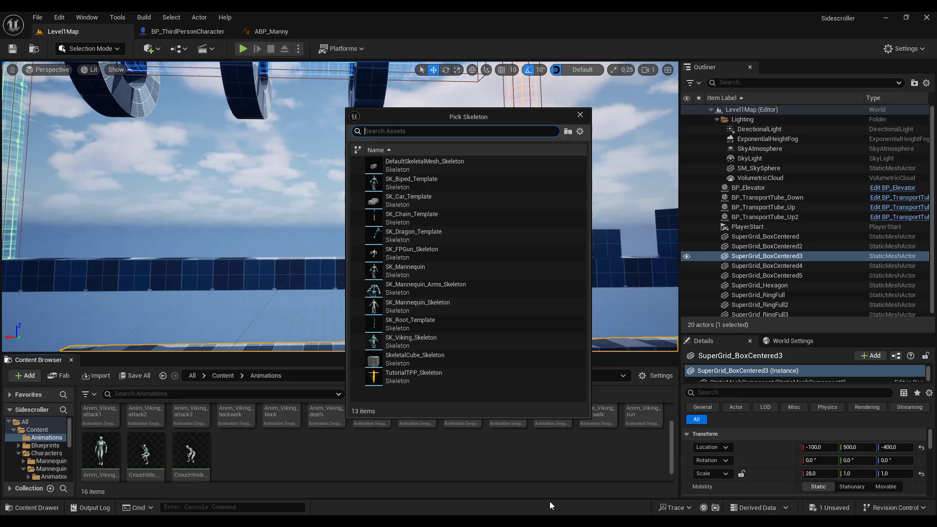
left_click(402, 269)
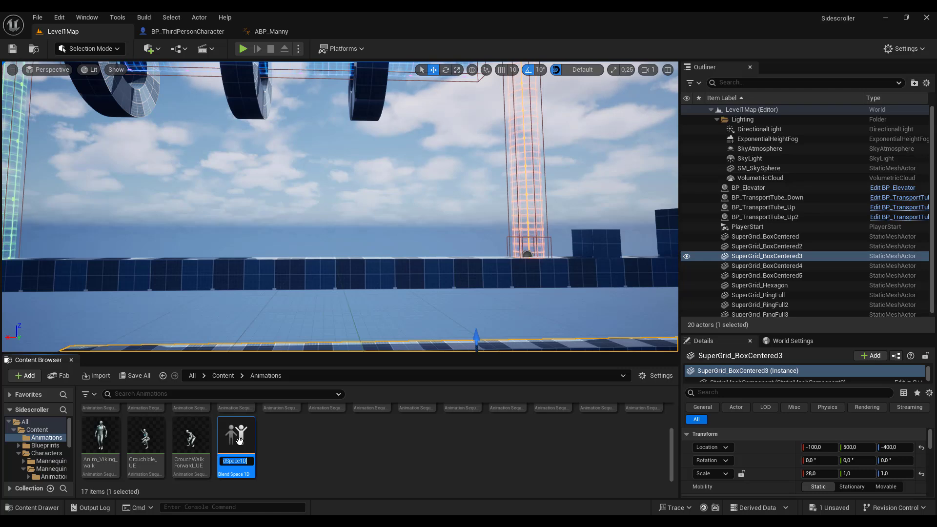
type("BS_Player")
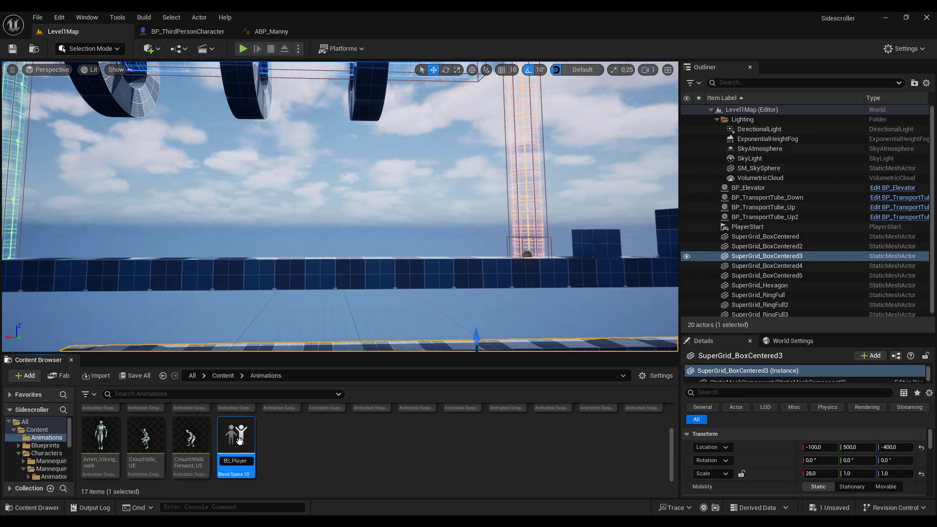
type("Crouching")
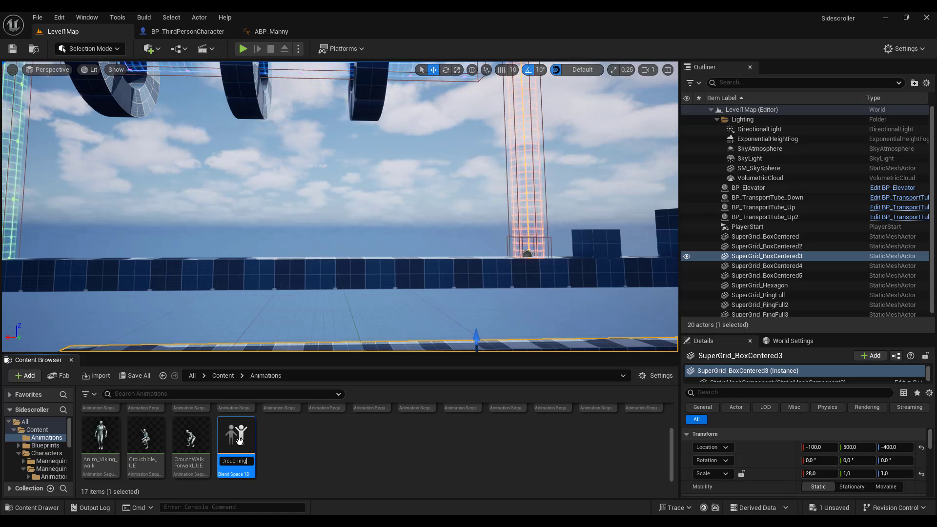
key("Return")
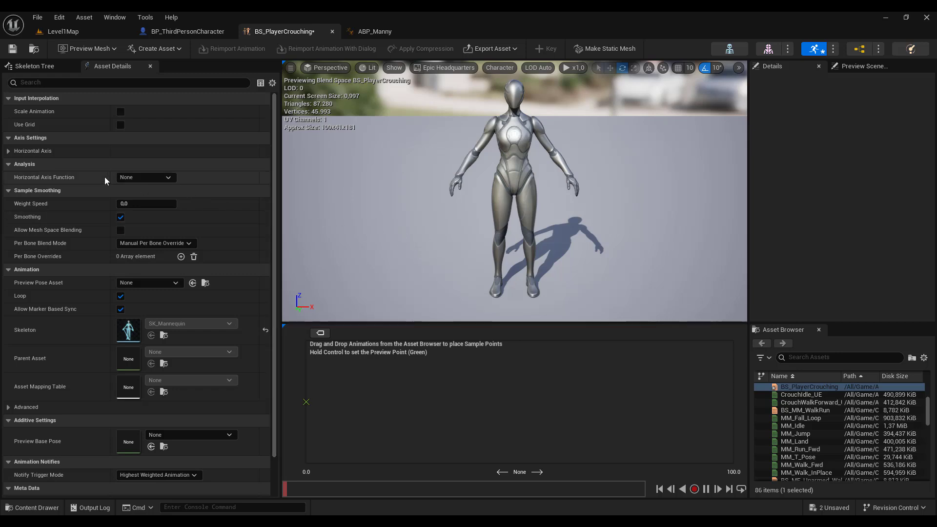
Set the Grid Divisions of BS_PlayerCrouching's horizontal axis to 1
left_click(8, 151)
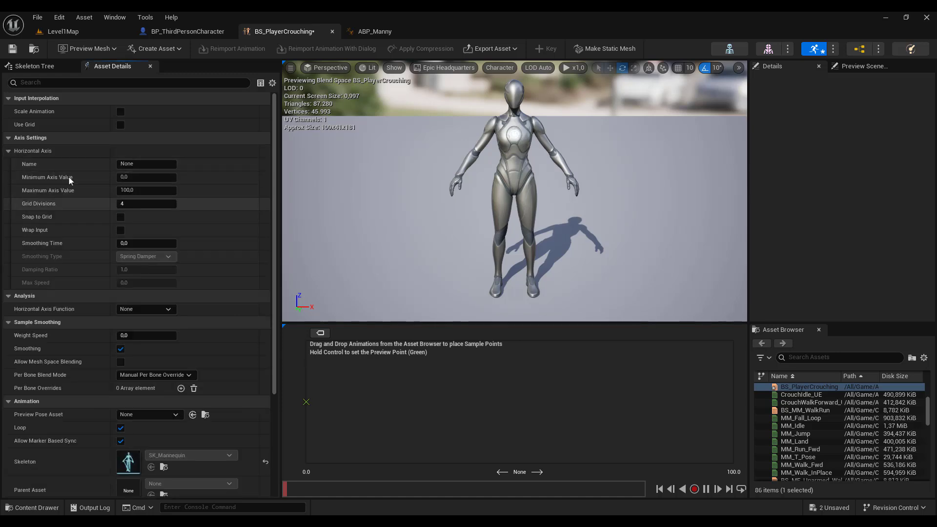
left_click(131, 203)
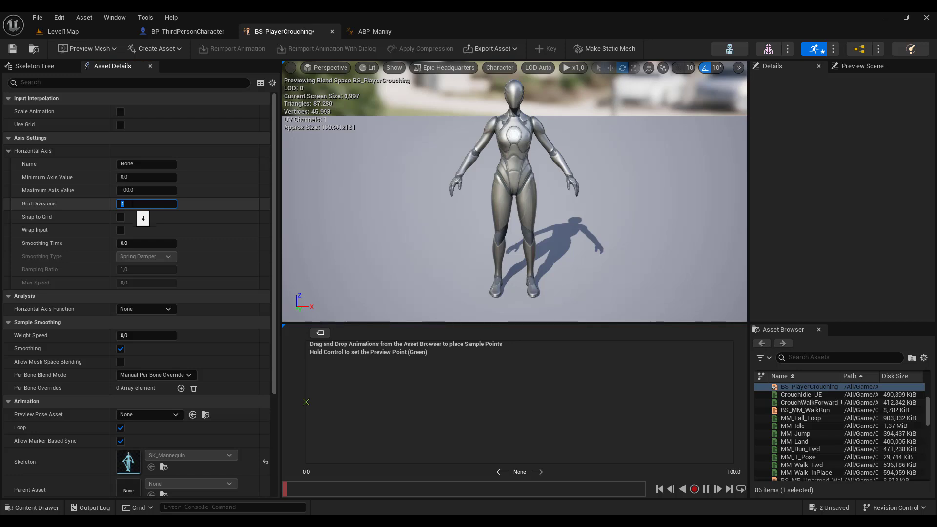
type("1")
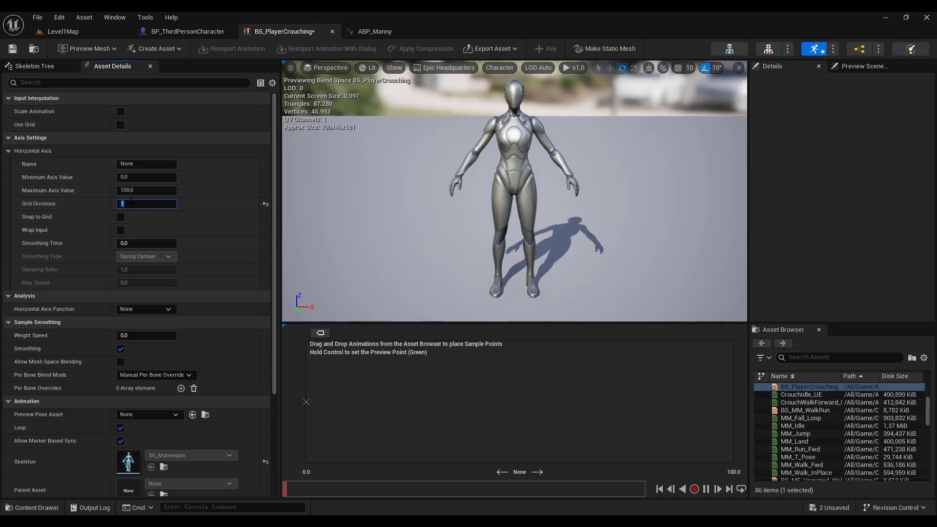
Save BS_PlayerCrouching, and name its horizontal axis Speed
left_click(12, 48)
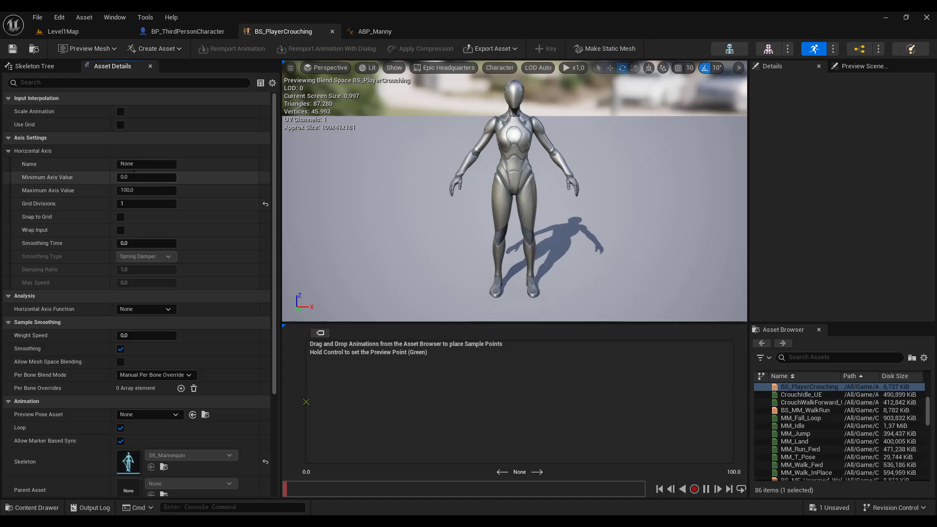
left_click(144, 164)
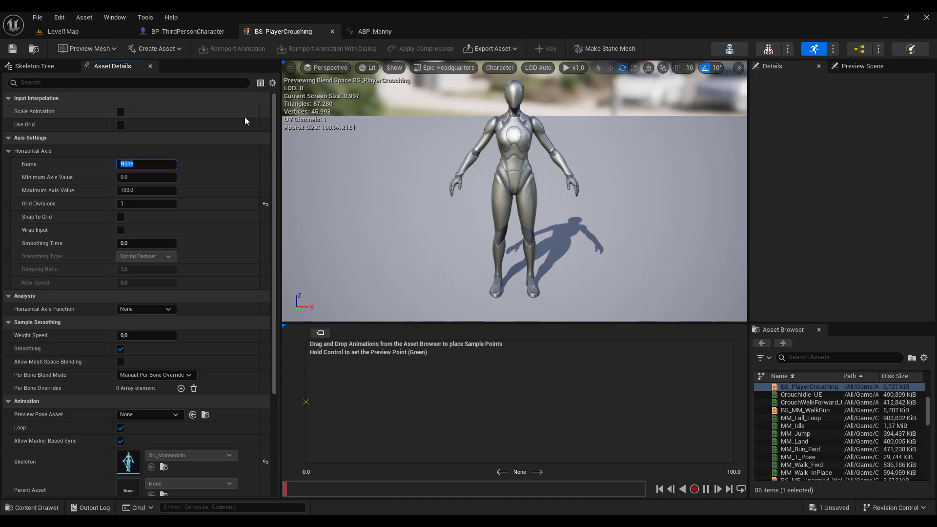
type("Speed")
key("Return")
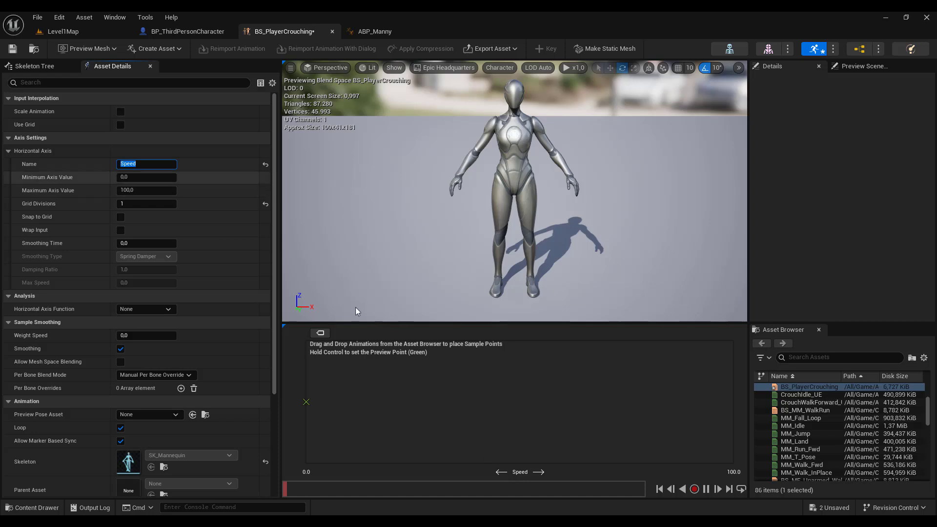
left_click(221, 164)
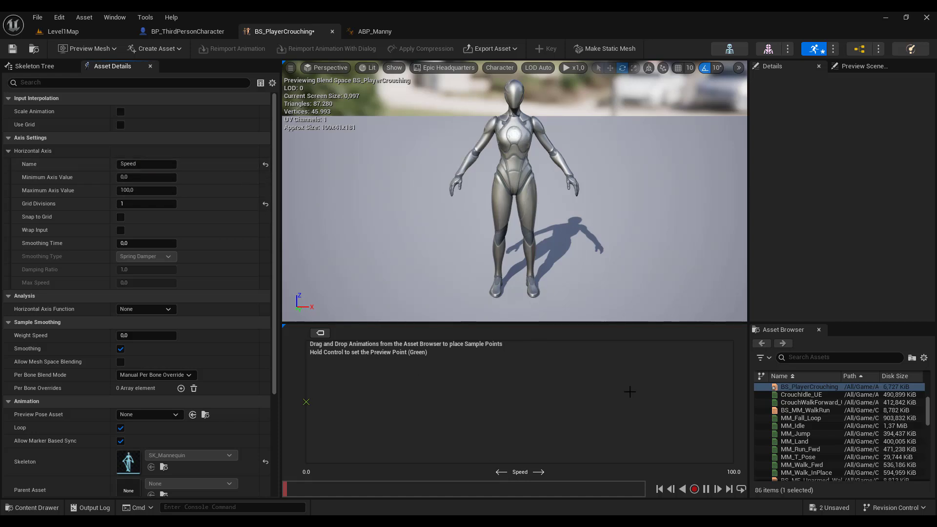
Expand all property categories of BP_ThirdPersonCharacter's Character Movement component and check its Max Walk Speed Crouched
left_click(176, 28)
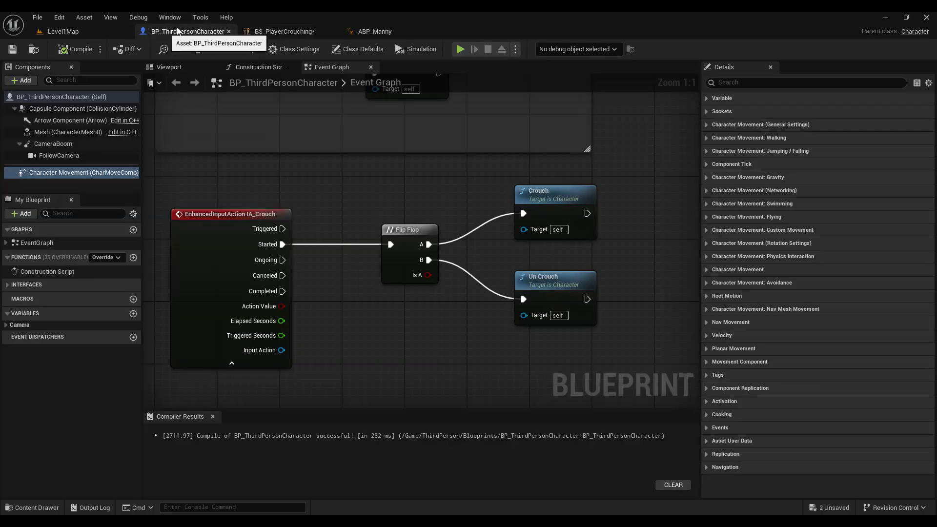
left_click(62, 173)
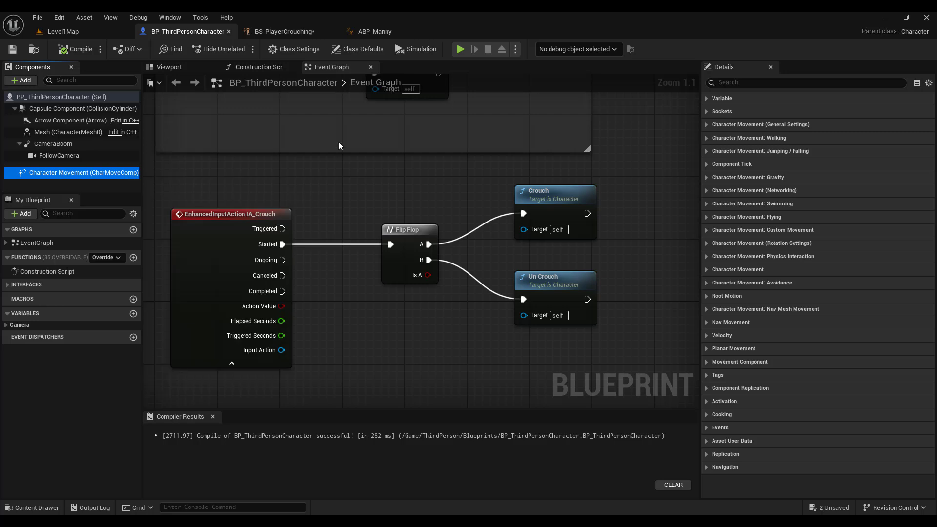
left_click(928, 82)
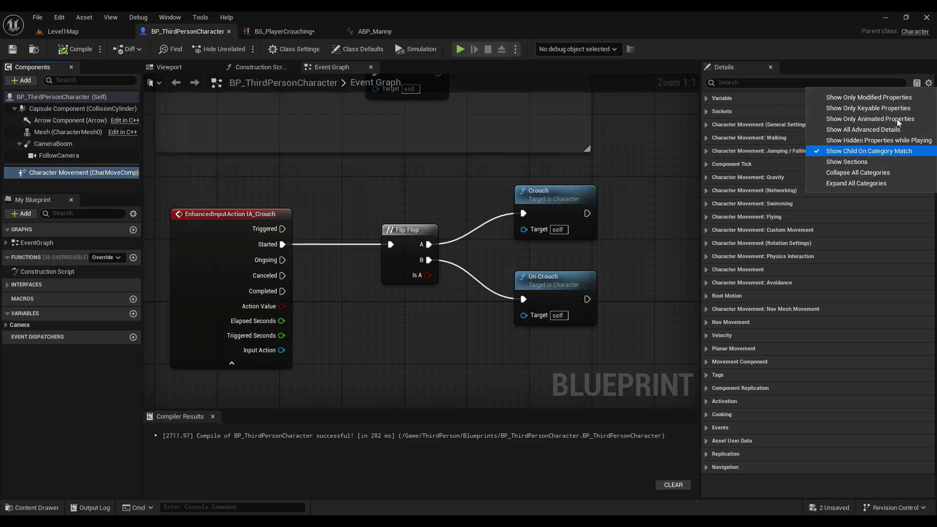
left_click(844, 183)
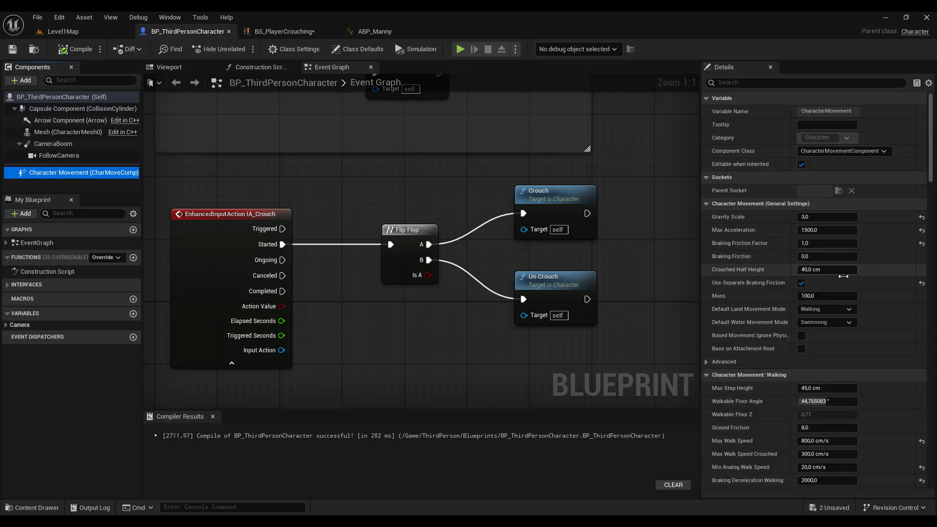
scroll(843, 276, "down", 5)
scroll(843, 277, "down", 1)
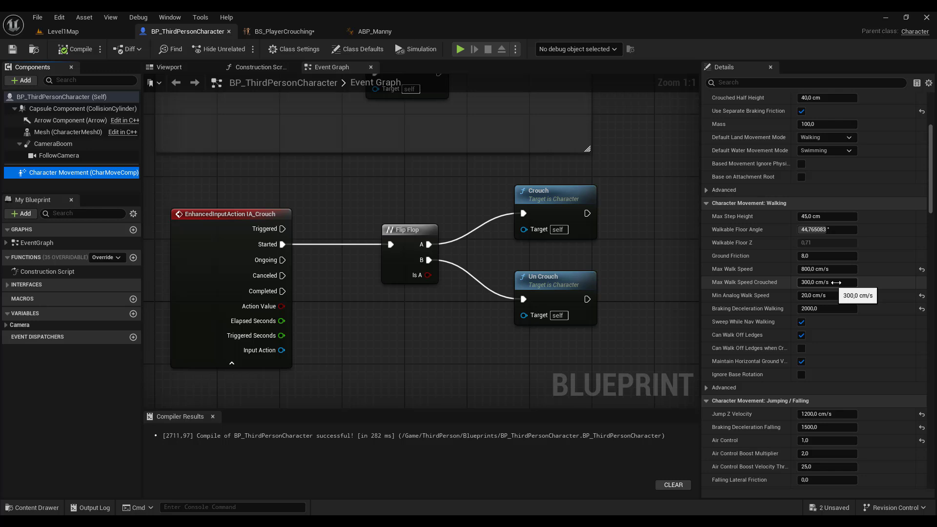
Set the Maximum Axis Value of BS_PlayerCrouching's Speed axis to 300
left_click(274, 32)
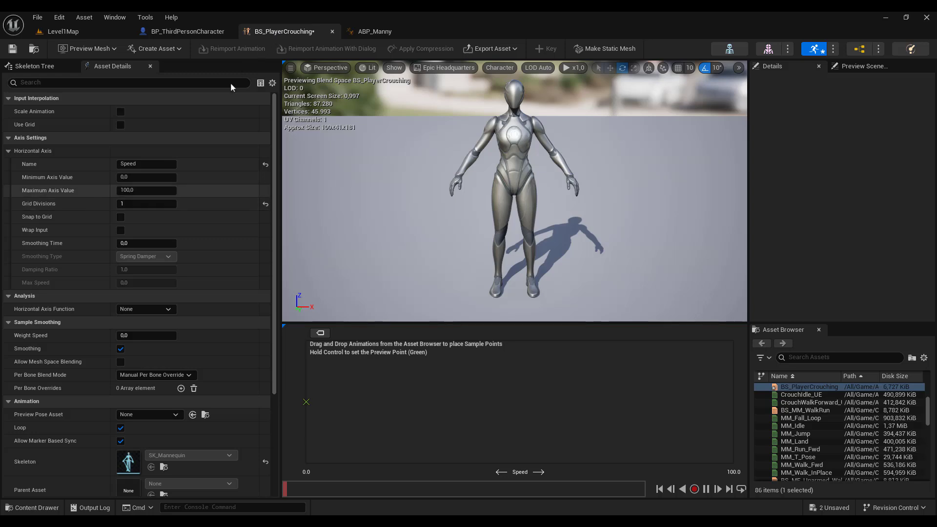
left_click(143, 190)
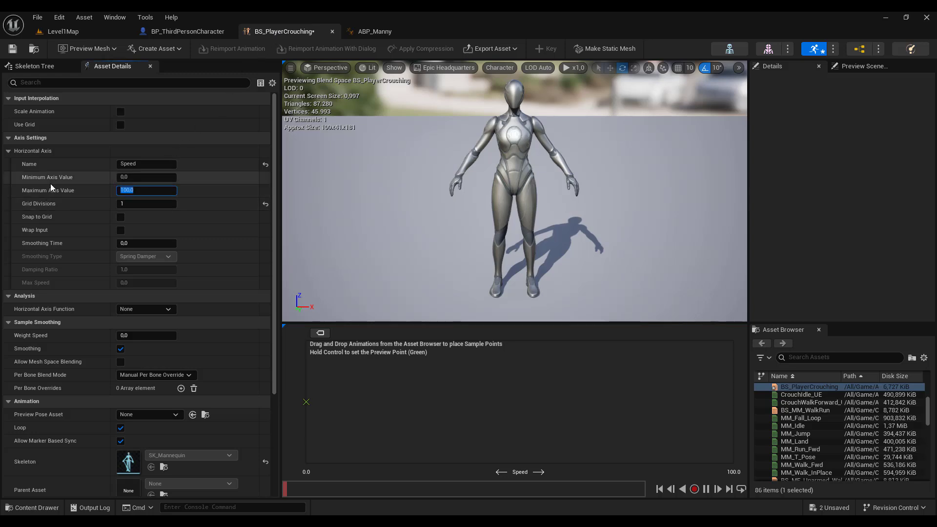
type("300")
key("Return")
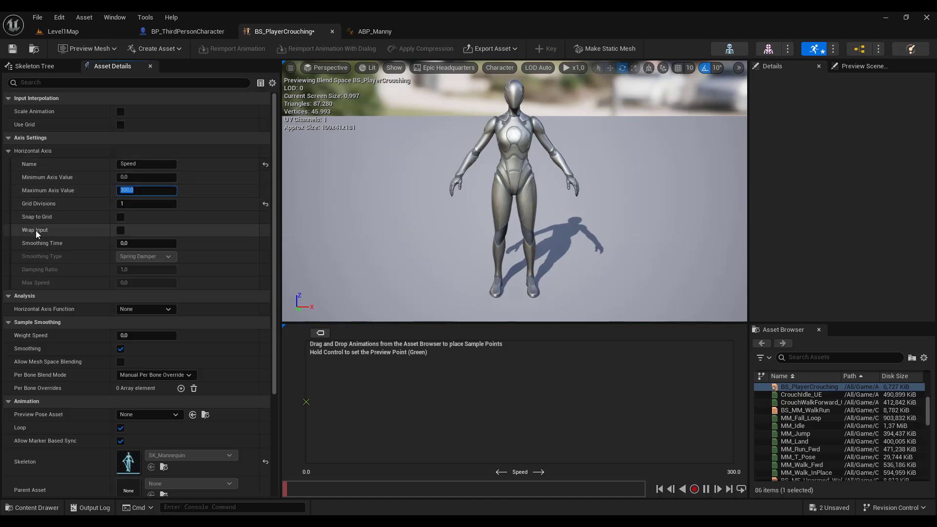
mouse_move(37, 231)
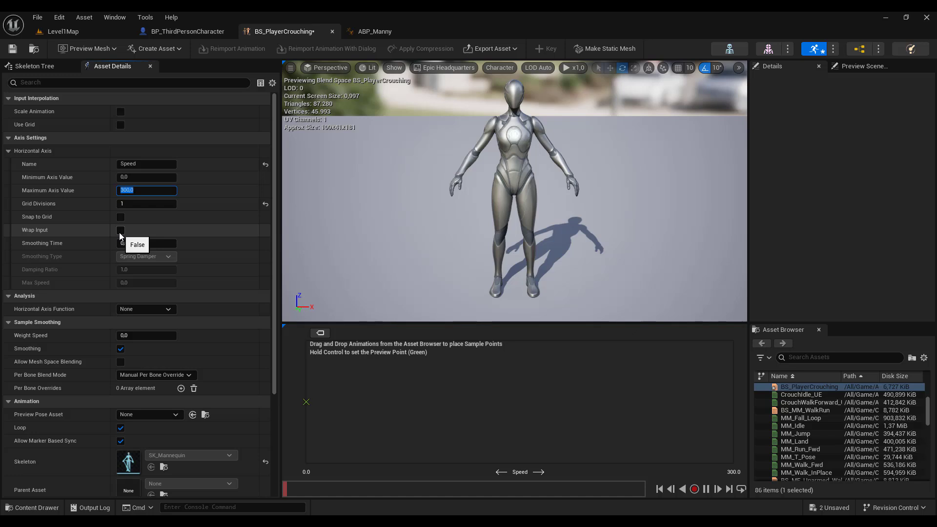
left_click(214, 196)
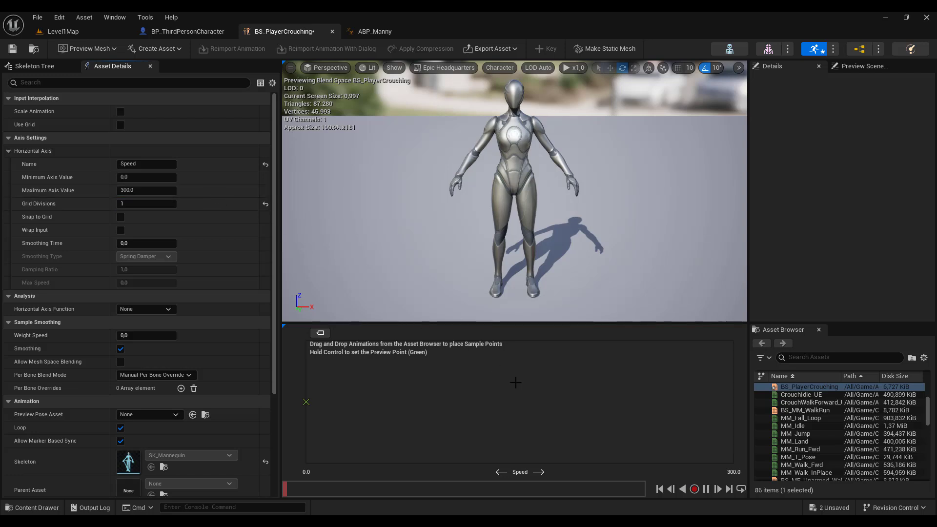
Place the CrouchIdle_UE animation as a blend sample at Speed 0
left_click(809, 394)
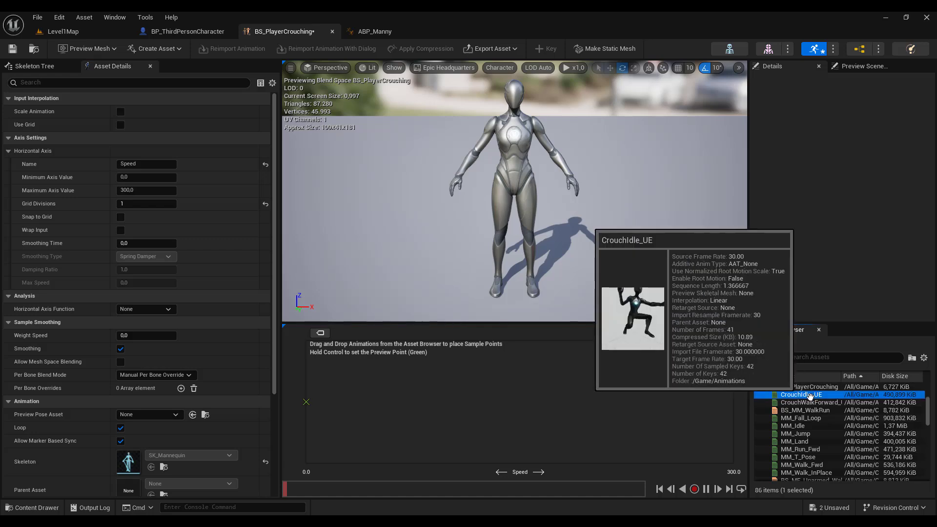
left_click_drag(801, 396, 409, 390)
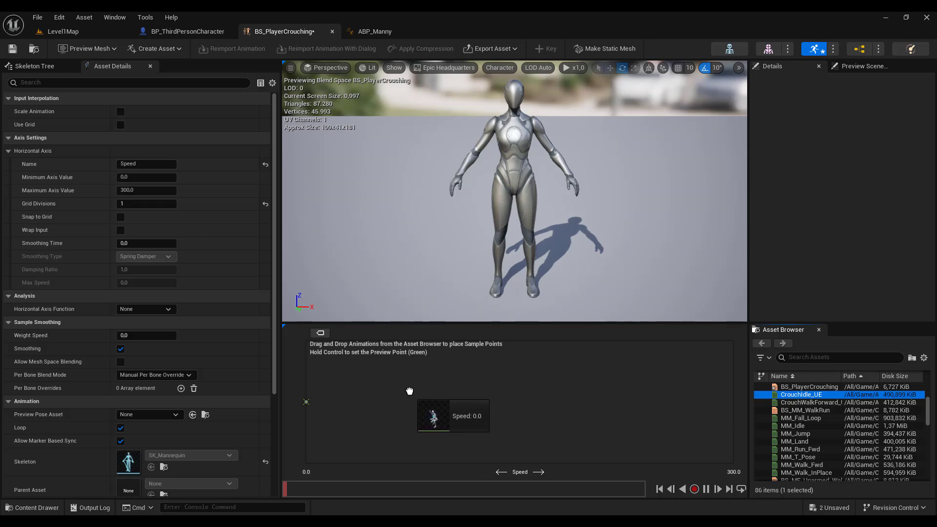
left_click_drag(409, 390, 410, 390)
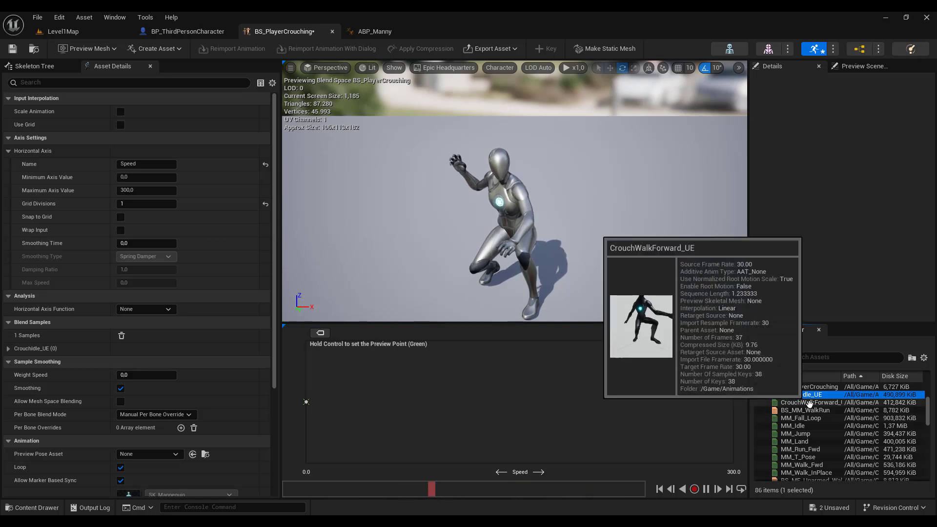
Place CrouchWalkForward_UE as a blend sample at Speed 300, preview the blend, and save BS_PlayerCrouching
left_click_drag(809, 403, 689, 399)
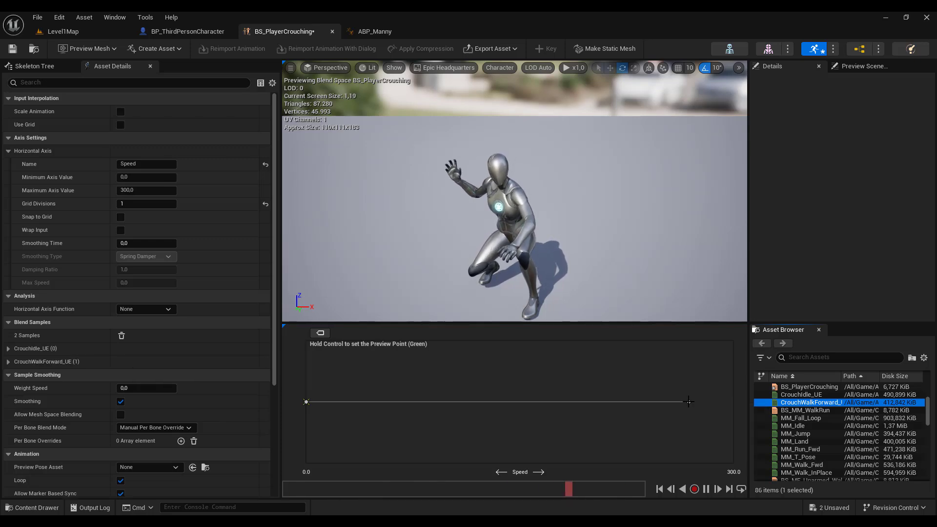
left_click_drag(688, 402, 733, 401)
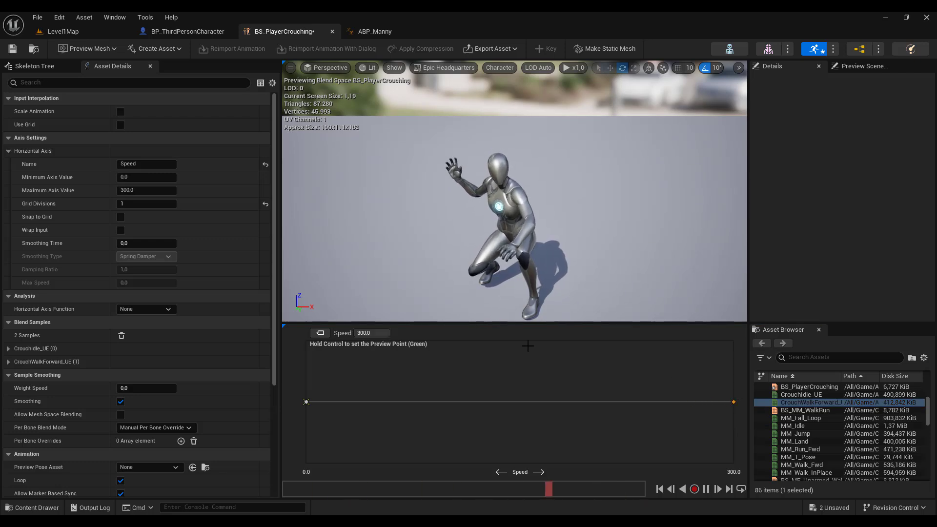
key("ctrl")
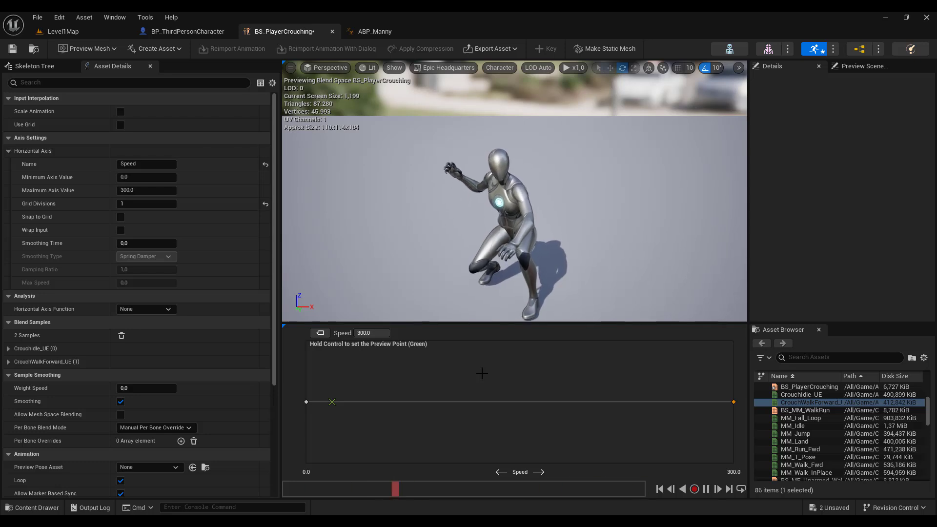
left_click(13, 51)
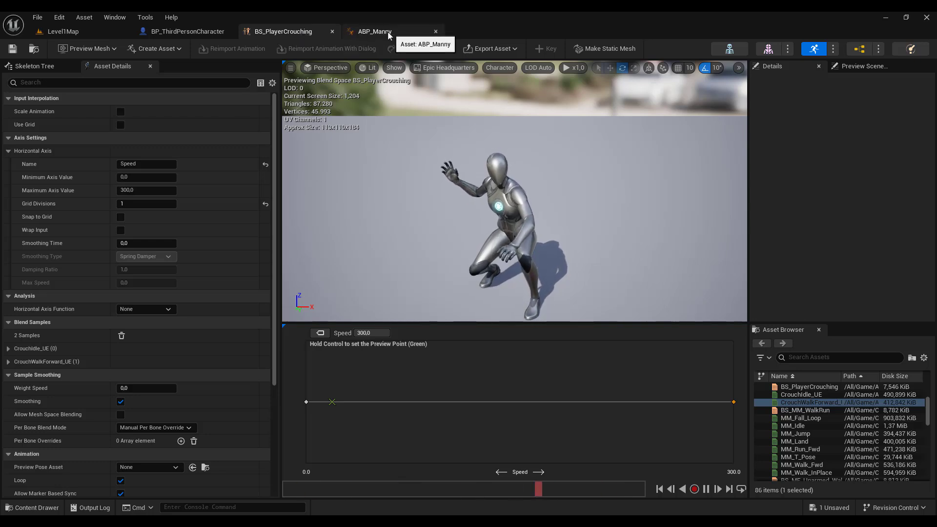
In ABP_Manny's Main States, add a state alias named Crouching between To Falling and To Land, covering the Locomotion state
left_click(375, 31)
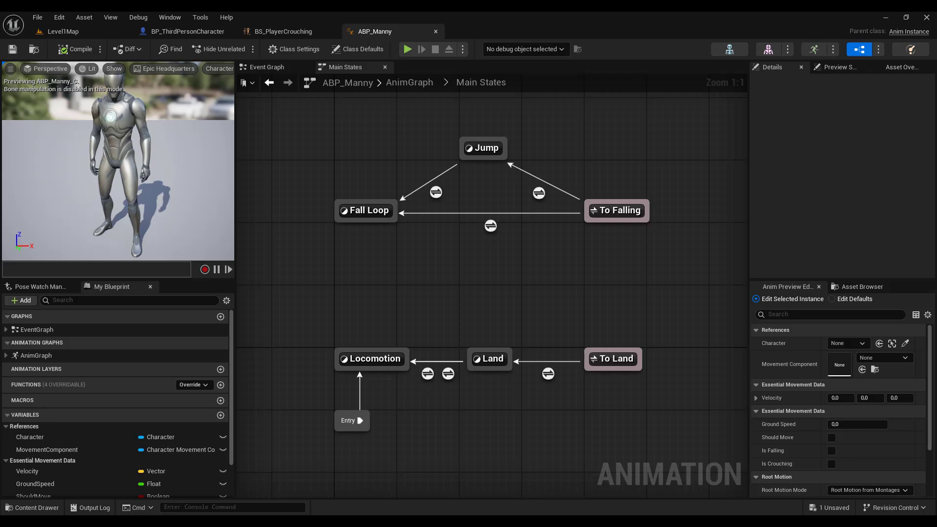
right_click(587, 272)
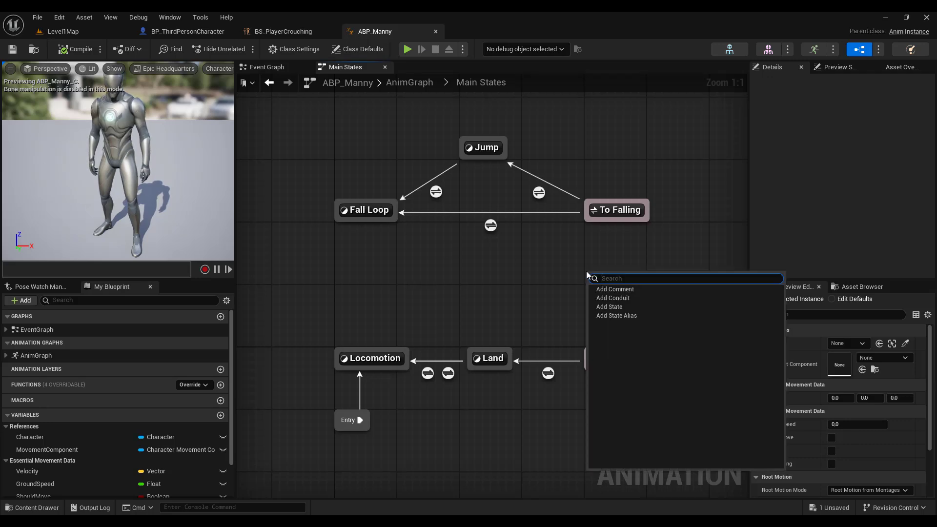
left_click(626, 315)
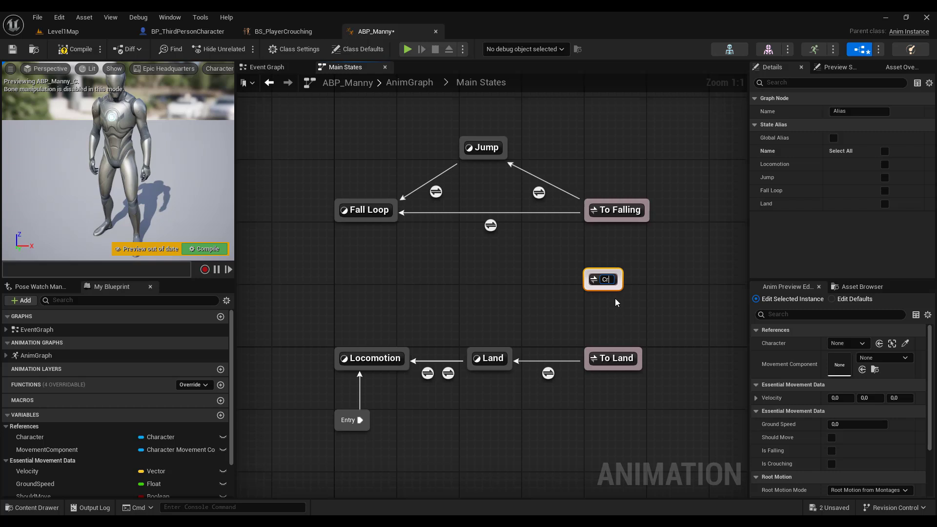
type("Crouching")
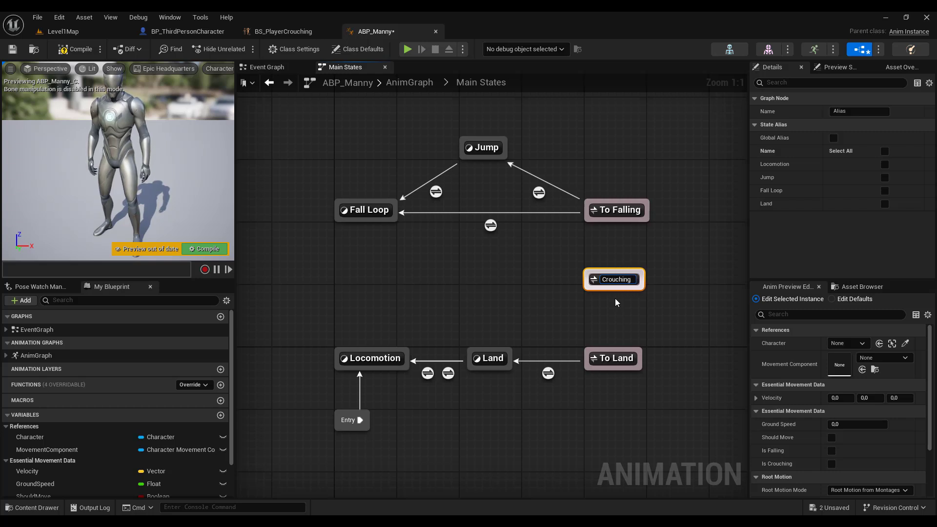
key("Return")
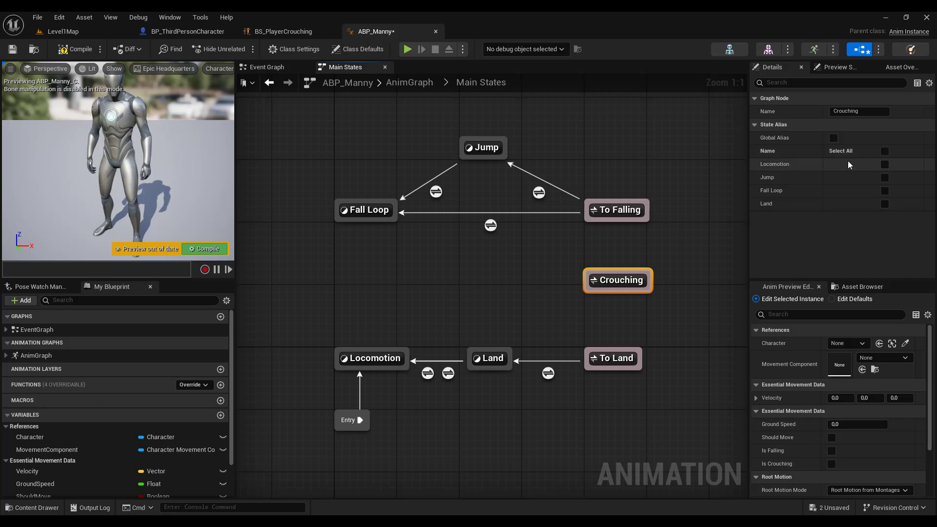
left_click(885, 164)
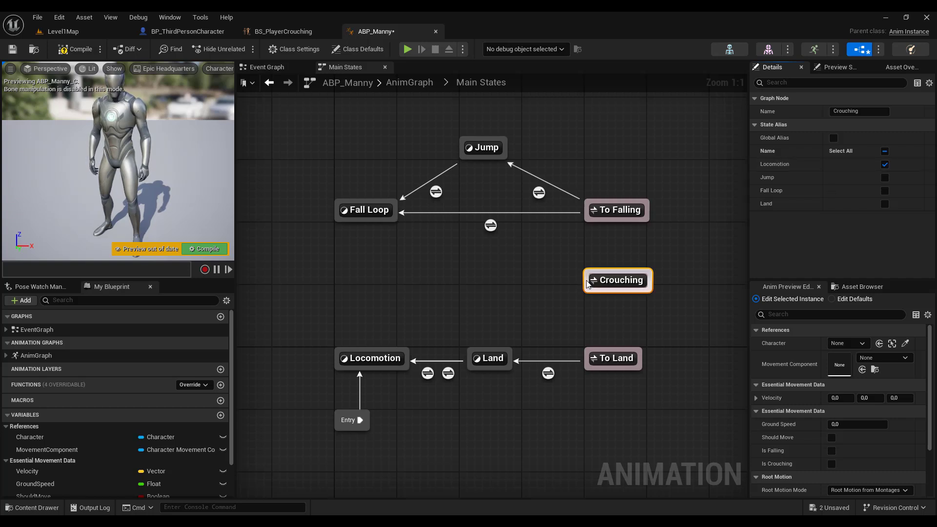
Add a state named Idle/Walk Crouched with a transition from the Crouching alias, and align it between Fall Loop and Locomotion
left_click_drag(587, 284, 382, 285)
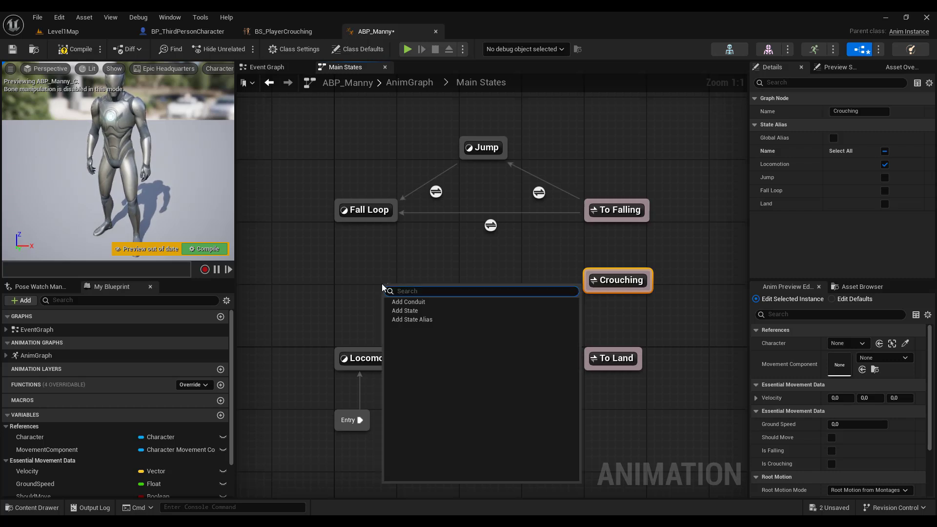
left_click(406, 310)
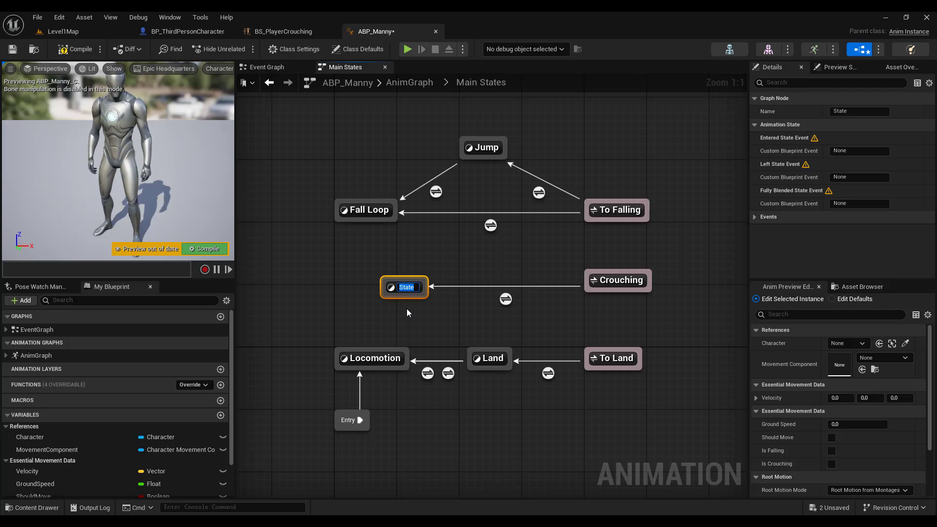
type("Idle")
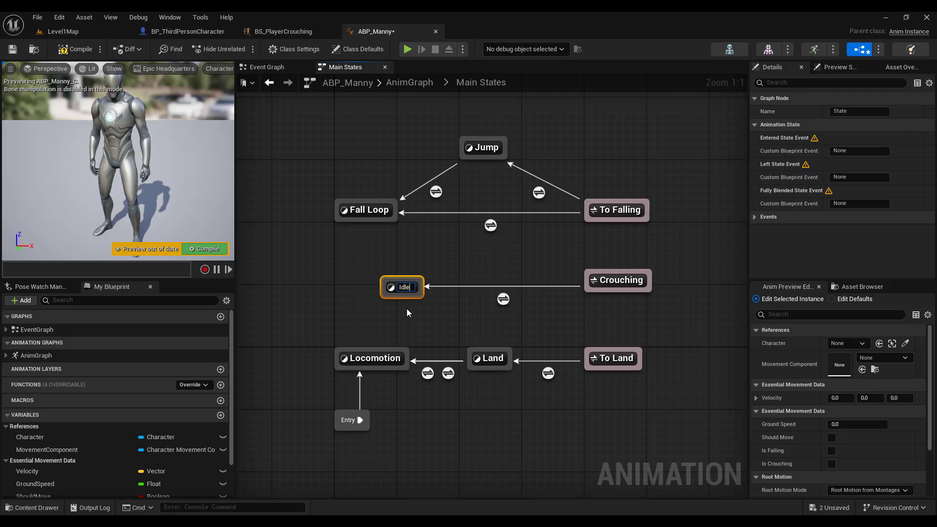
type("/")
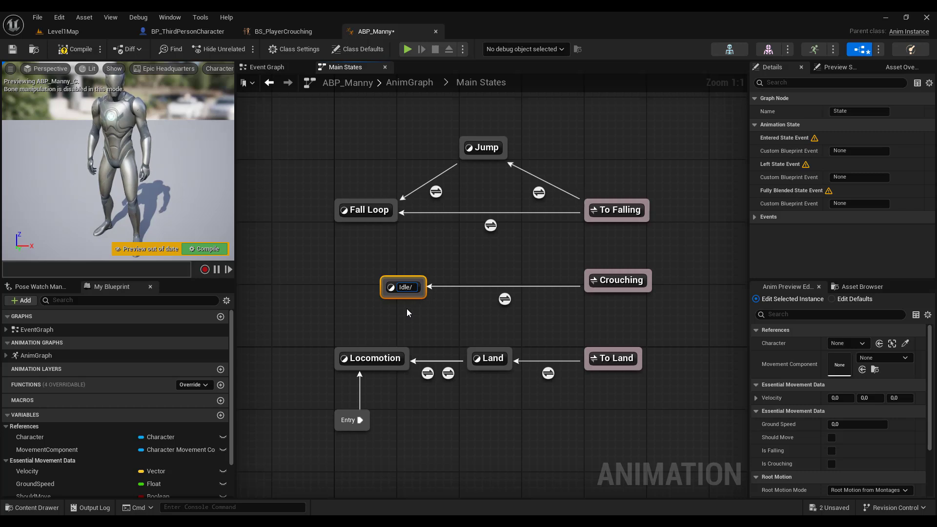
type("Walk Crou")
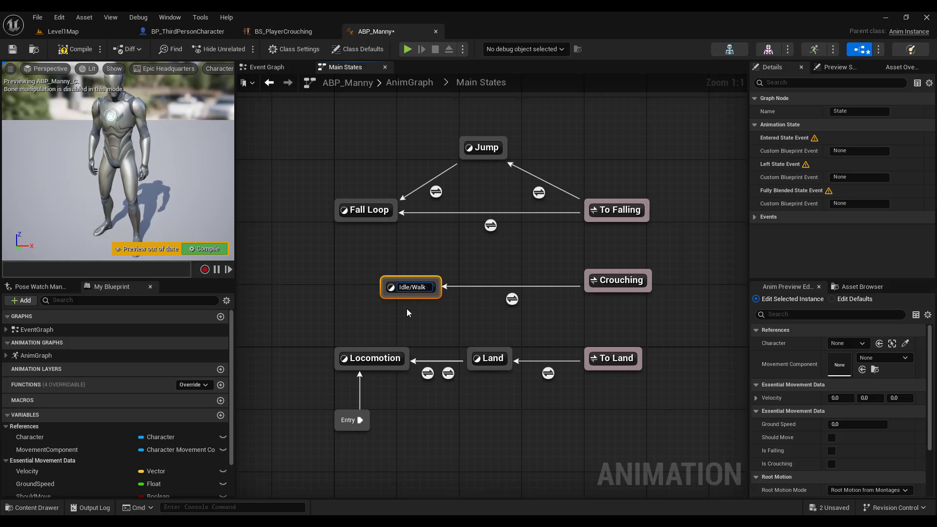
type("ched")
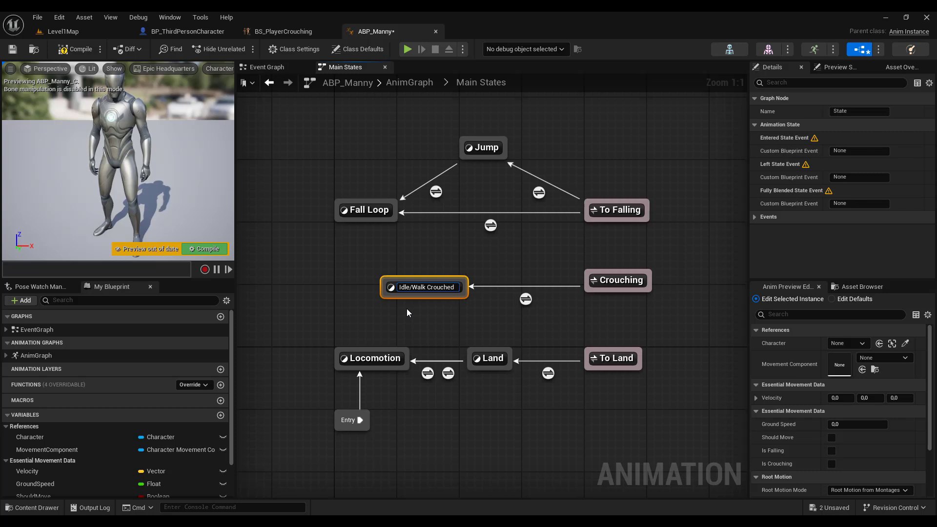
key("Return")
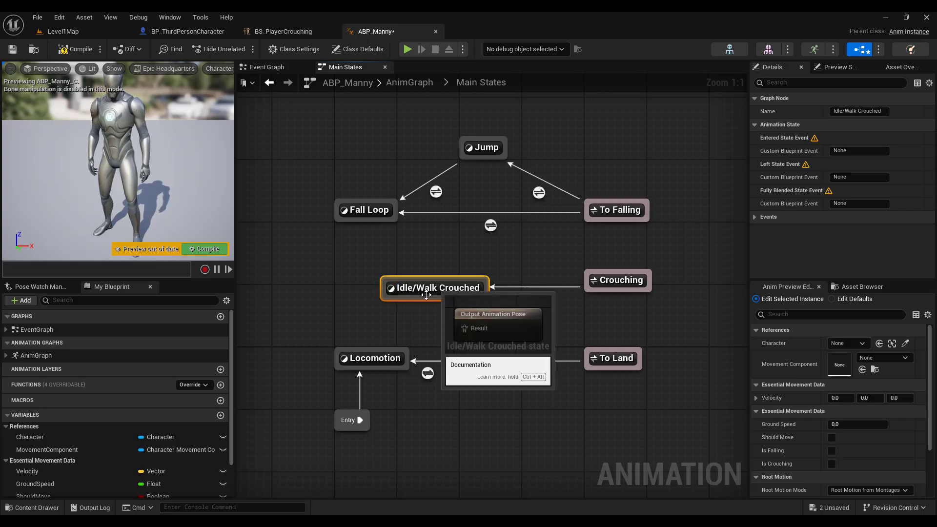
left_click_drag(435, 290, 374, 282)
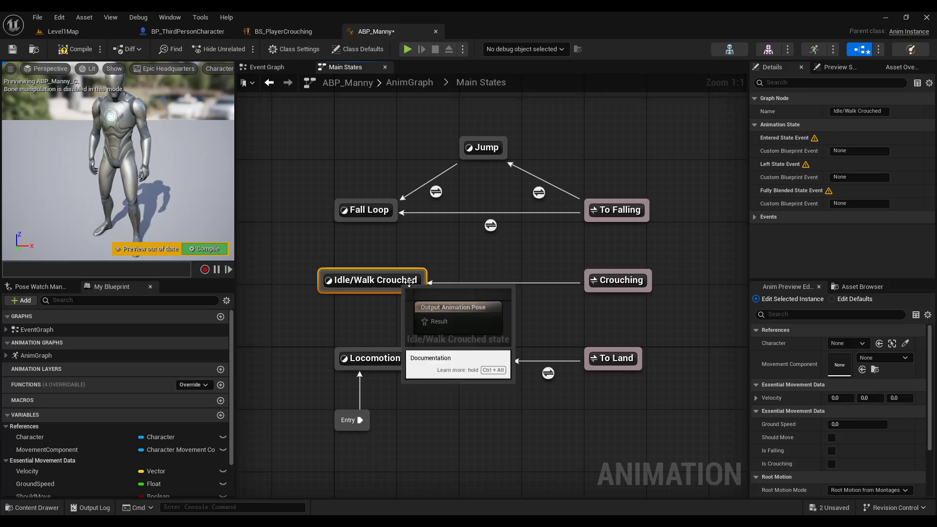
Use the isCrouching variable as the rule for the transition from the Crouching alias to Idle/Walk Crouched
left_click(271, 68)
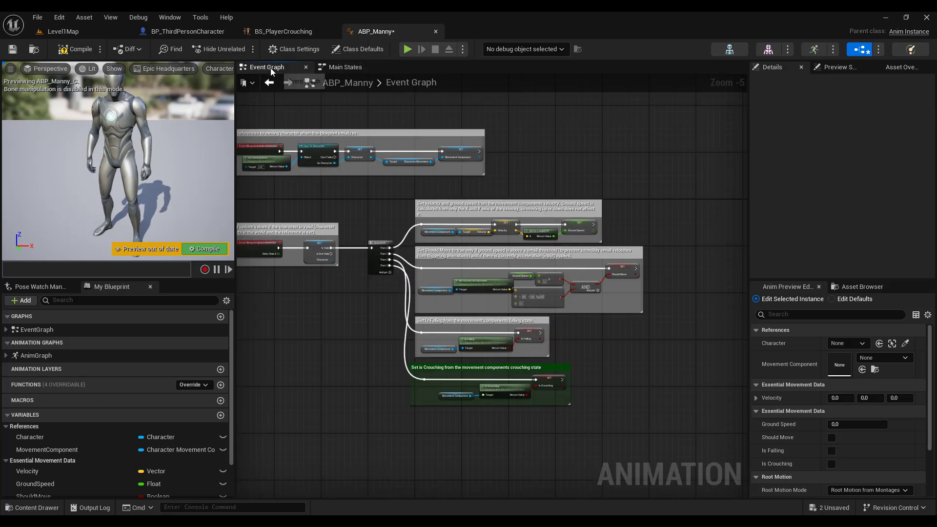
scroll(466, 326, "up", 4)
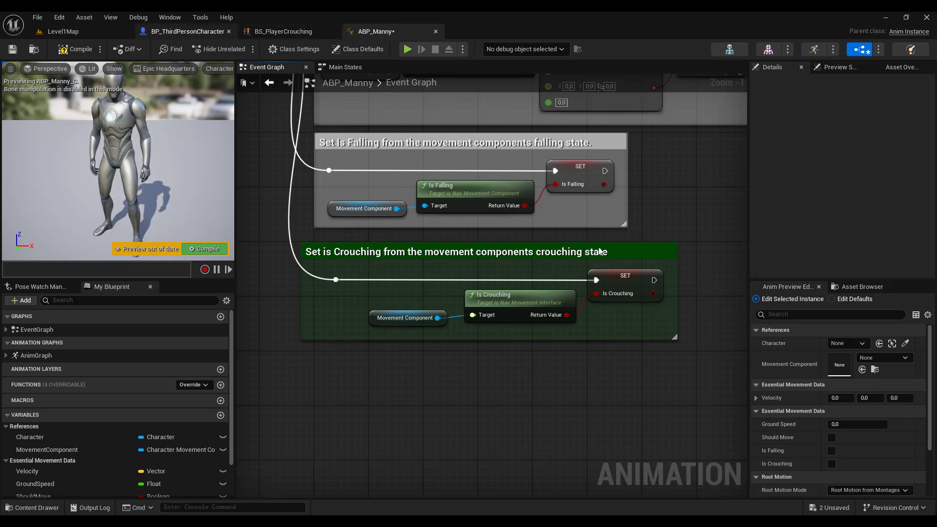
left_click(359, 70)
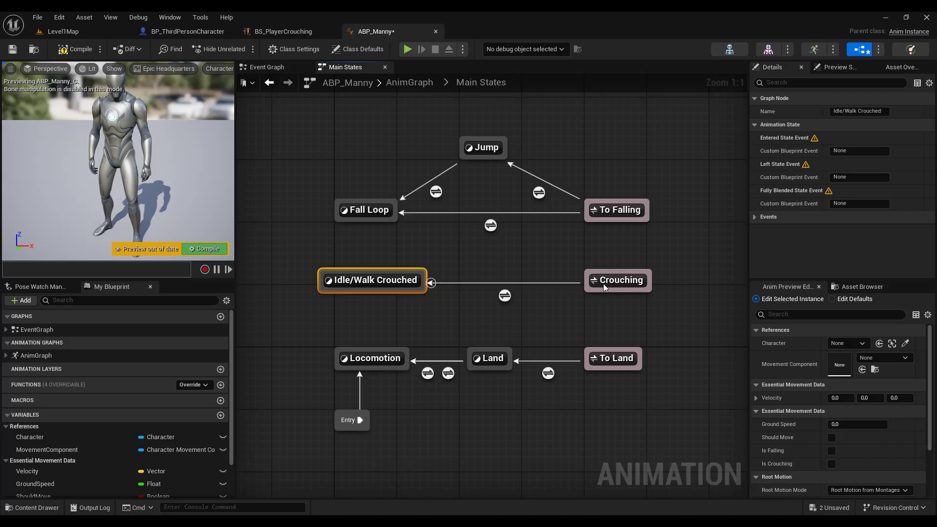
double_click(503, 295)
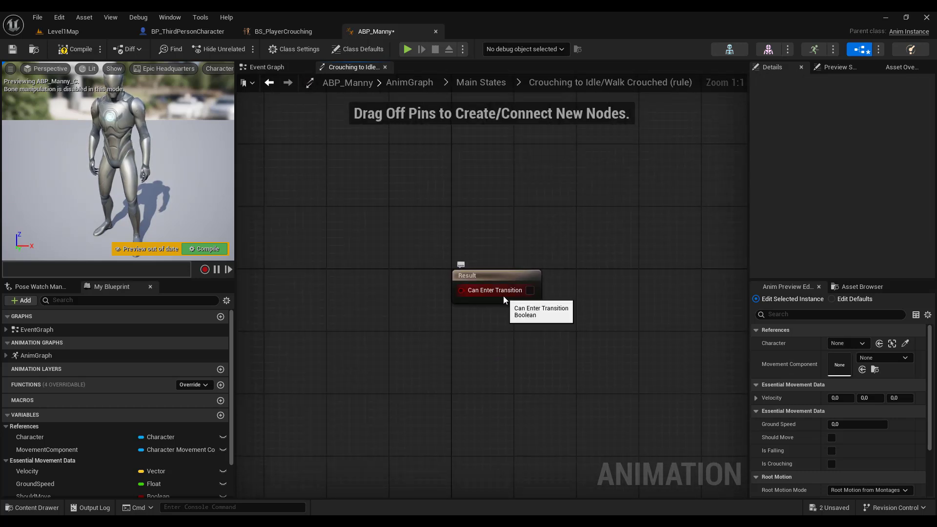
scroll(186, 420, "down", 3)
left_click_drag(37, 478, 460, 288, "ctrl")
left_click(337, 297)
left_click_drag(316, 287, 333, 289)
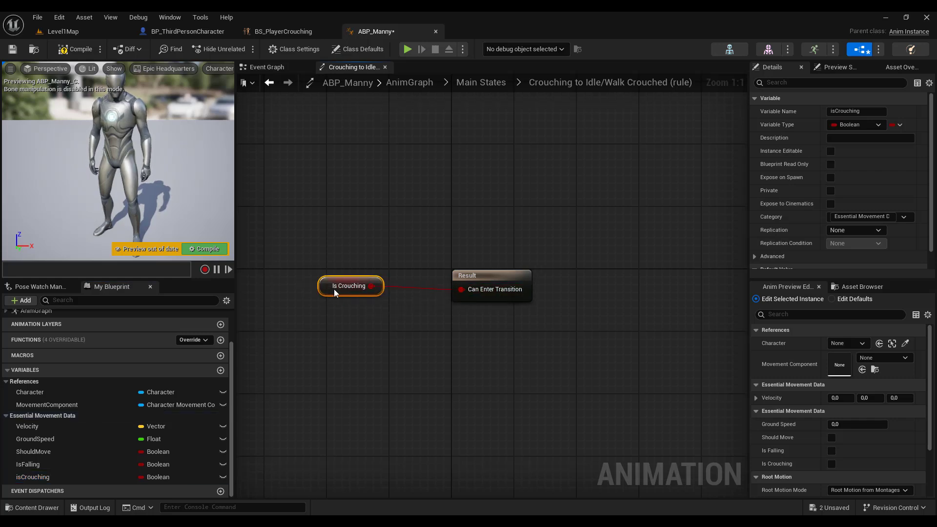
Add a return transition from Idle/Walk Crouched to Crouching, with isCrouching passed through NOT Boolean as its rule, and compile
left_click(271, 84)
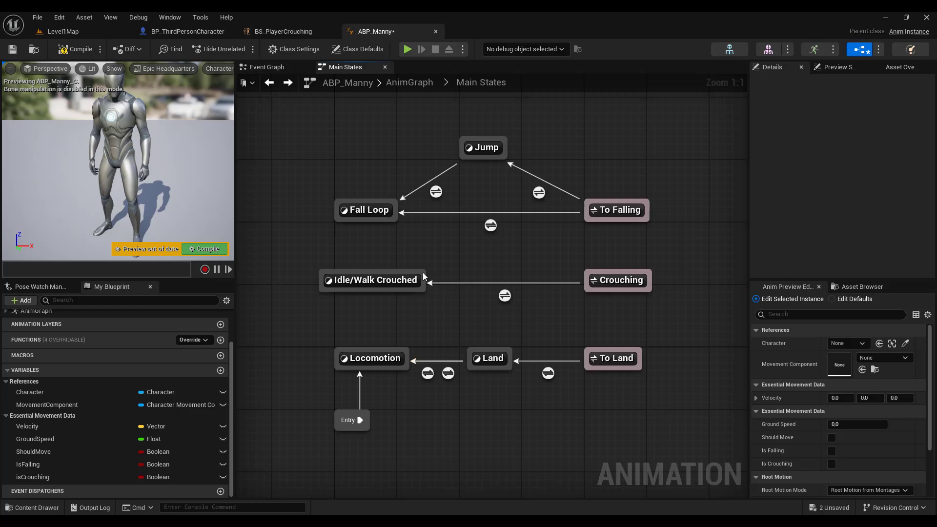
left_click_drag(423, 274, 588, 281)
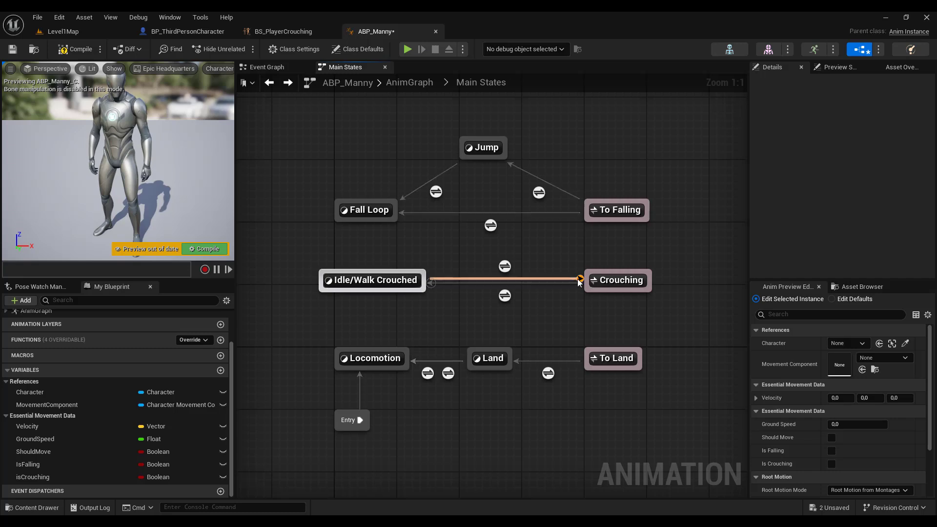
double_click(506, 268)
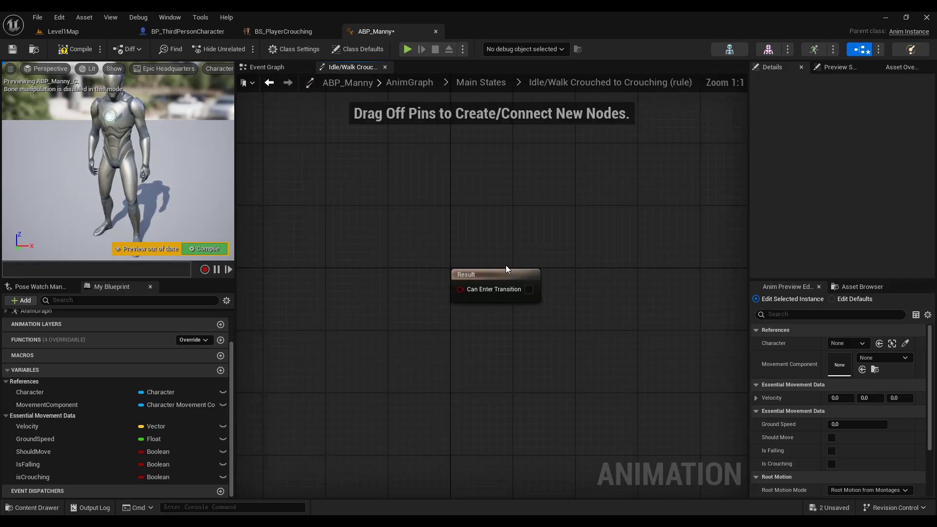
left_click_drag(22, 476, 286, 284)
left_click(327, 304)
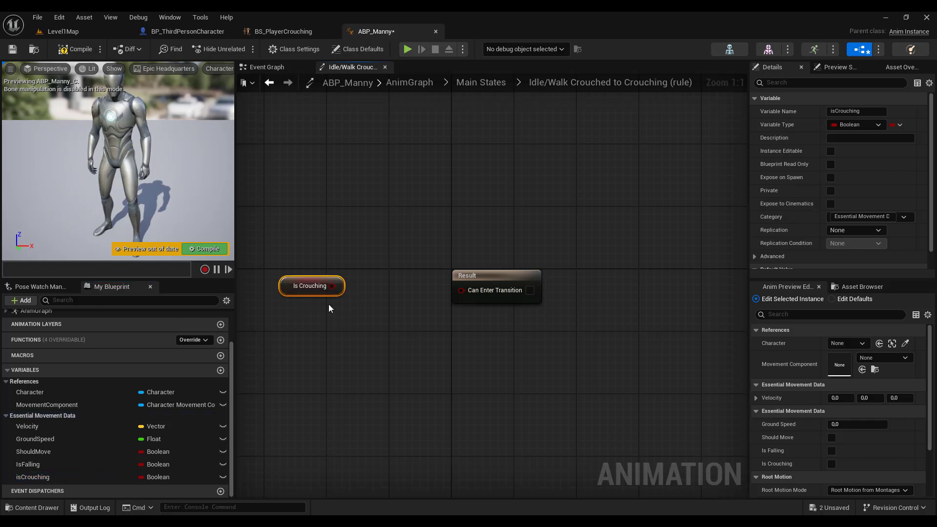
left_click_drag(332, 286, 387, 286)
type("n")
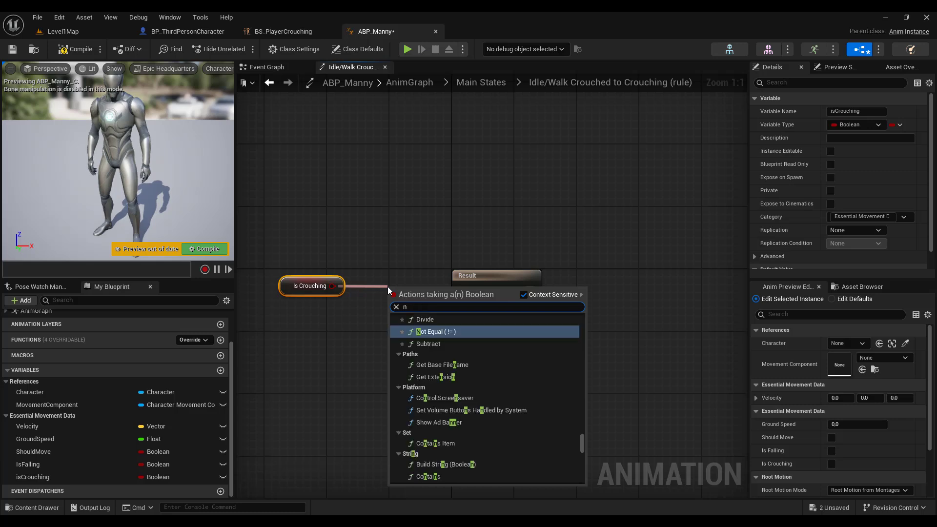
type("ot boo")
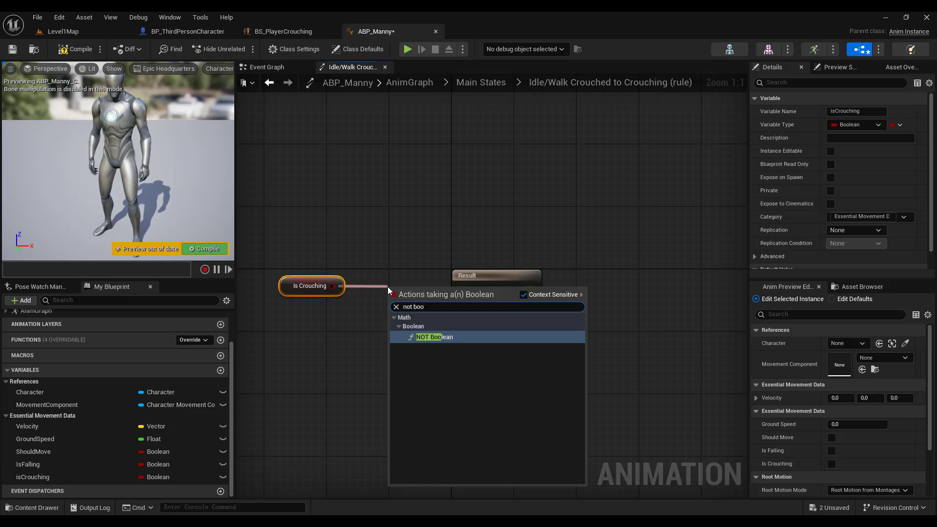
left_click(448, 337)
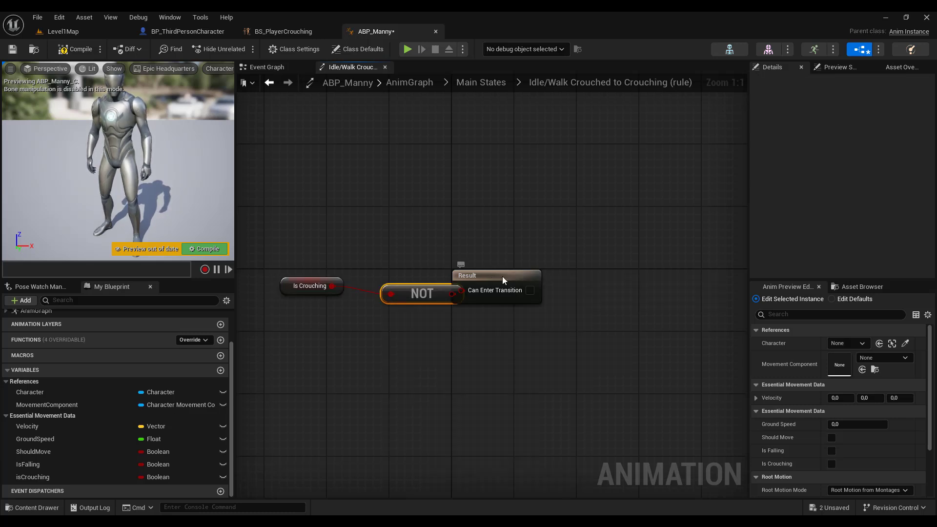
left_click_drag(502, 276, 530, 273)
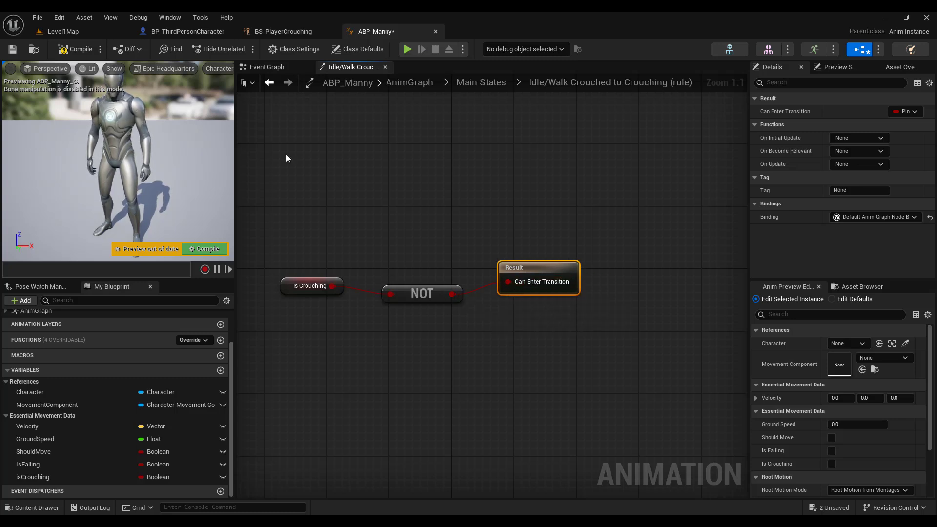
left_click(80, 50)
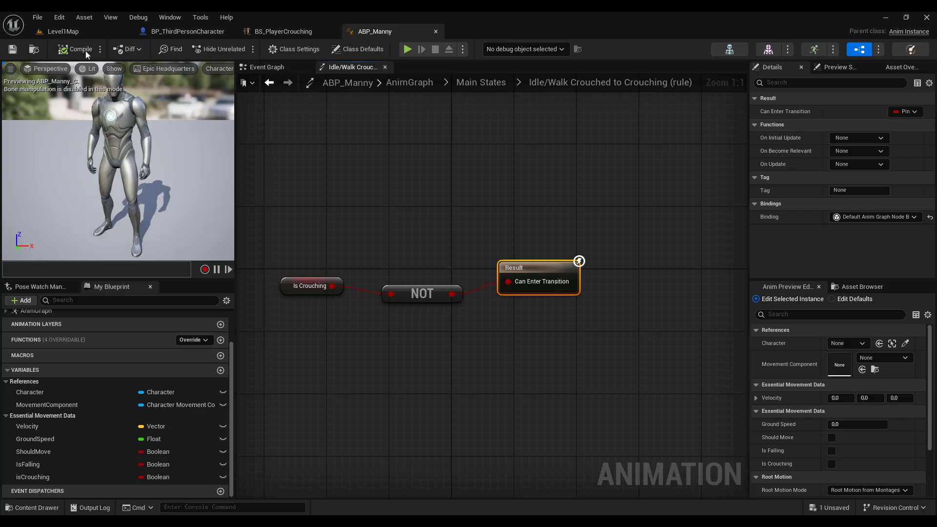
Inside the Idle/Walk Crouched state, add the BS_PlayerCrouching blend space and connect it to Output Animation Pose
left_click(269, 83)
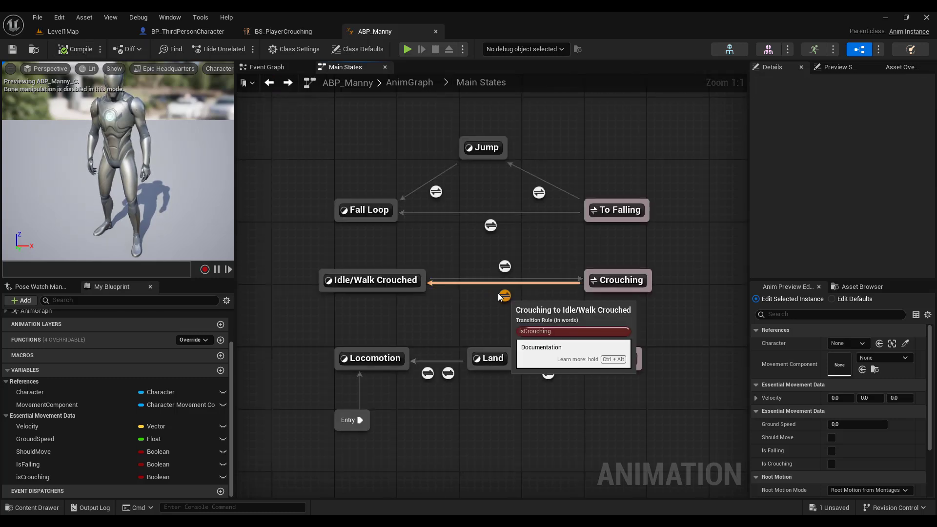
mouse_move(500, 296)
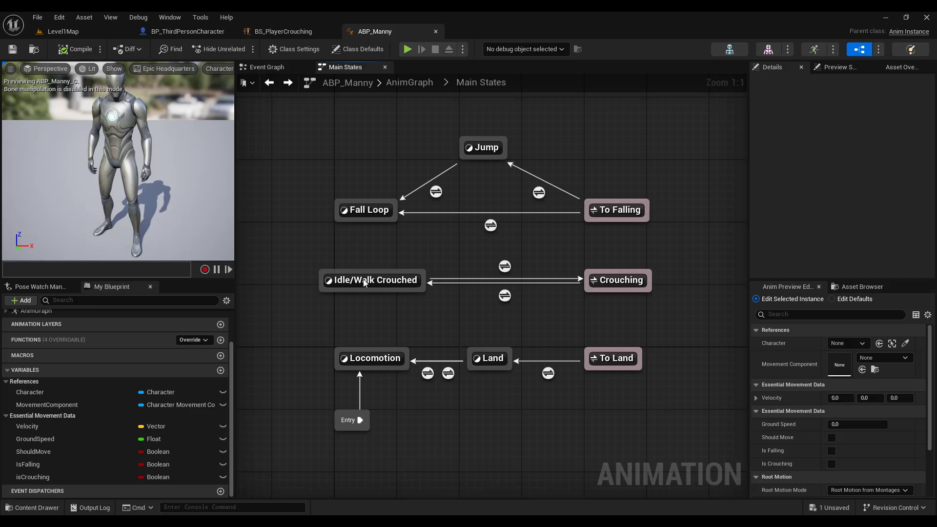
double_click(384, 280)
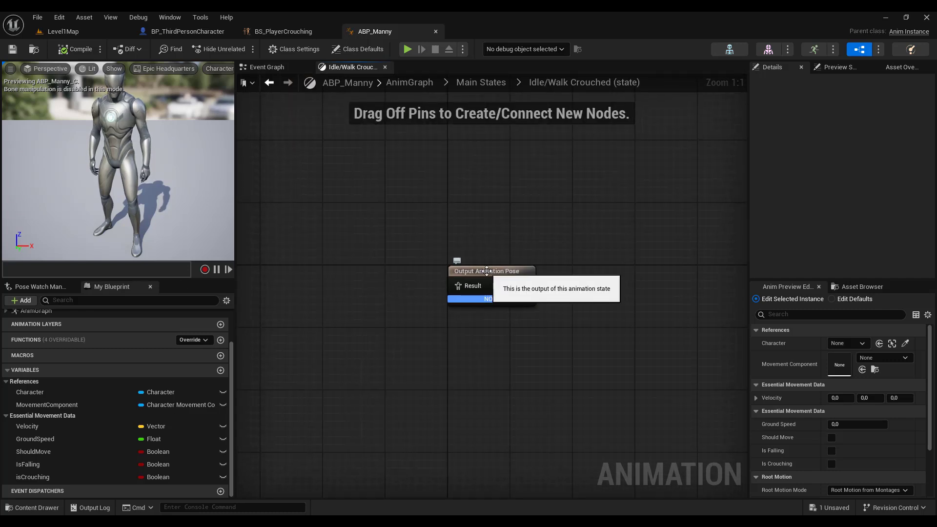
left_click_drag(487, 271, 596, 271)
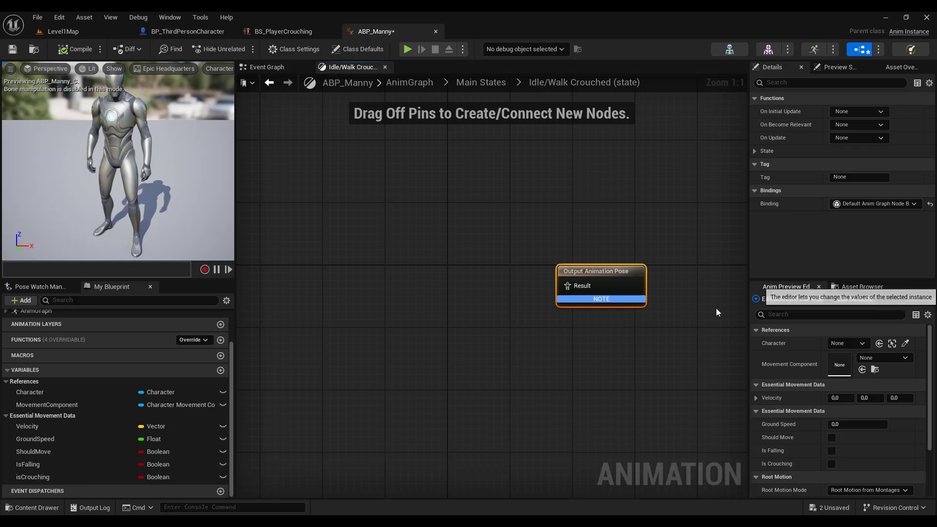
left_click(879, 288)
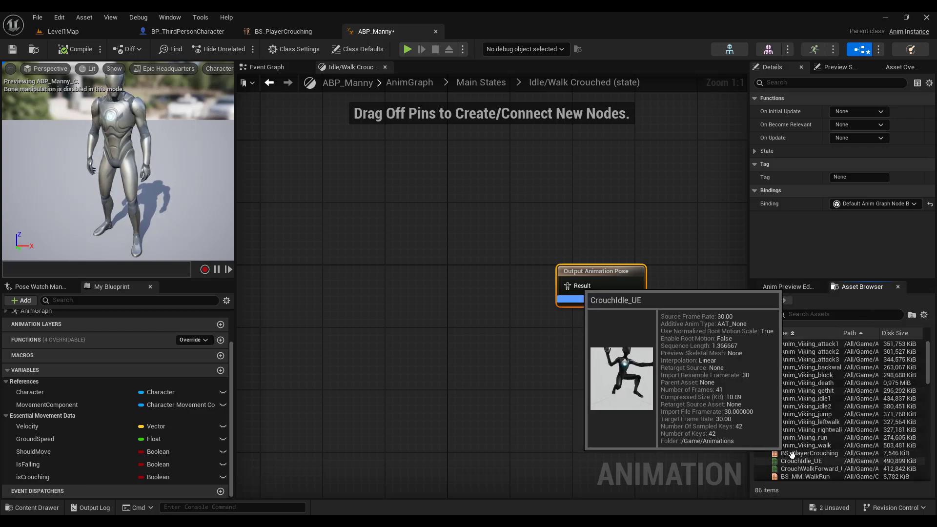
left_click_drag(791, 454, 566, 287)
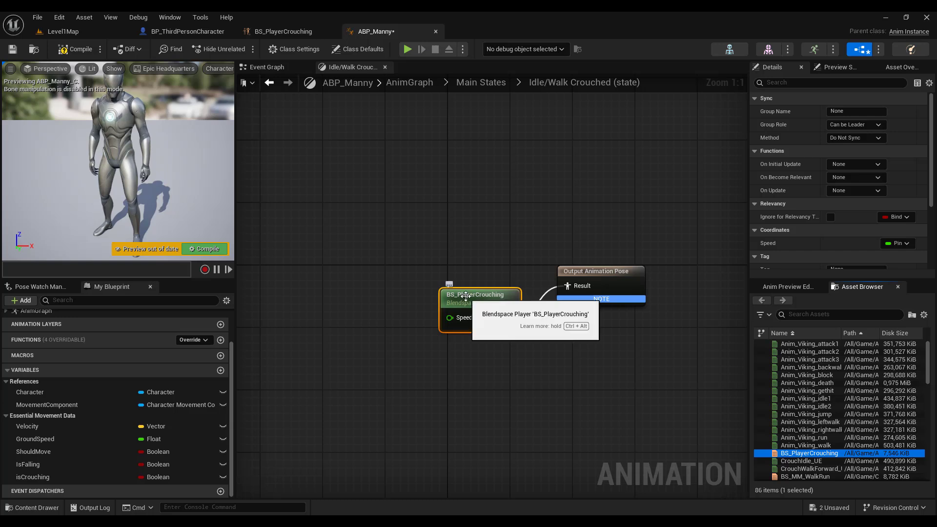
left_click_drag(464, 296, 448, 265)
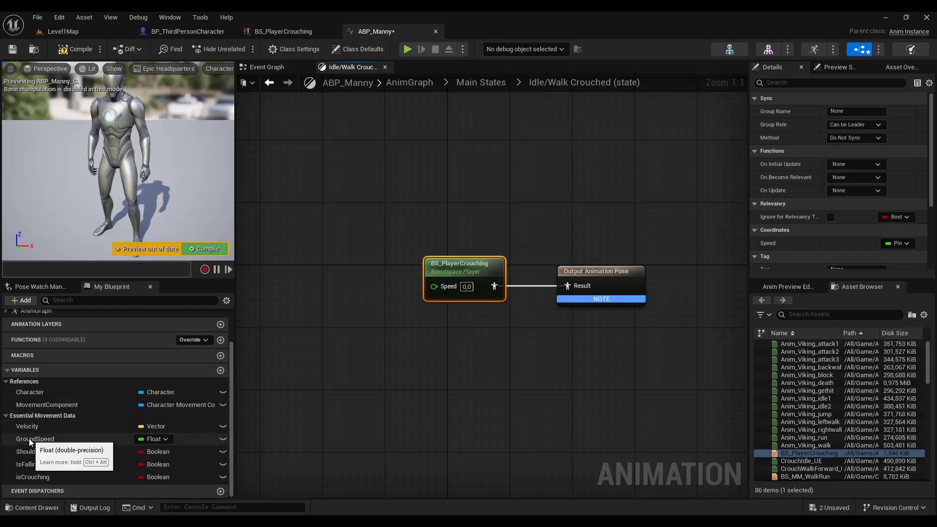
Feed the GroundSpeed variable into the Speed input of BS_PlayerCrouching, save ABP_Manny, and return to Main States
left_click_drag(30, 438, 433, 287, "ctrl")
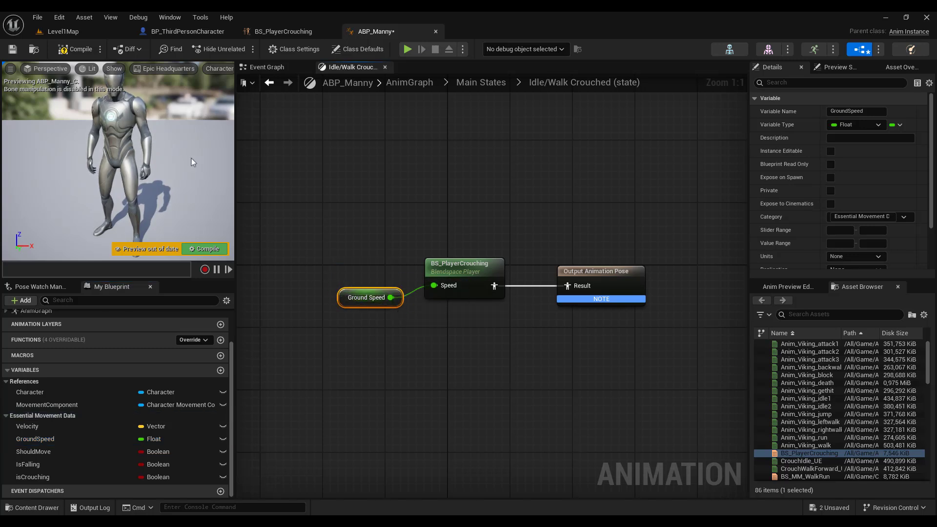
key("ctrl+s")
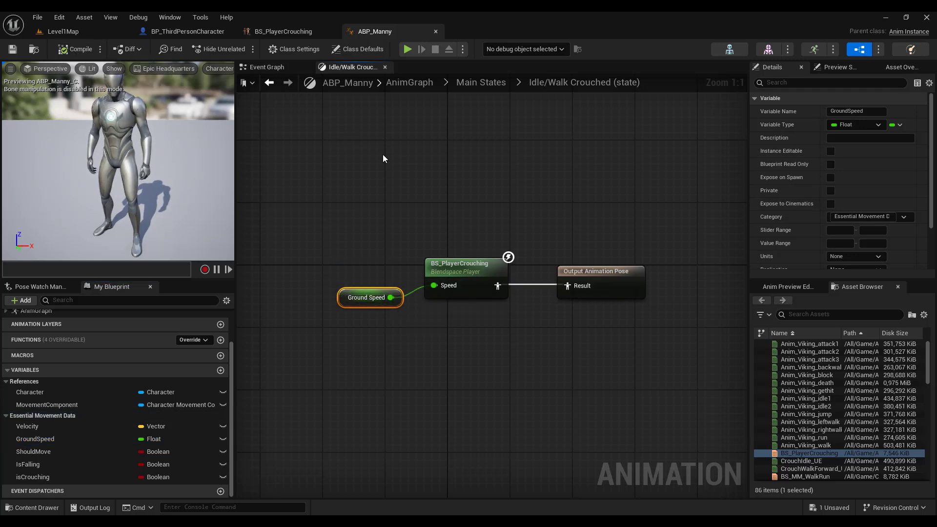
left_click(269, 83)
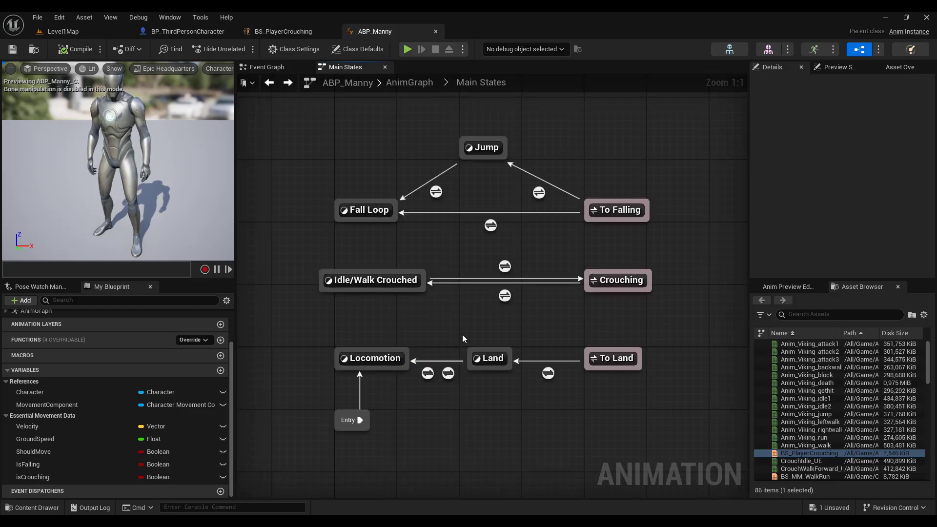
Play Level1Map and test the character's crouched idle, crouched walking in both directions, standing up, running and jumping
left_click(84, 33)
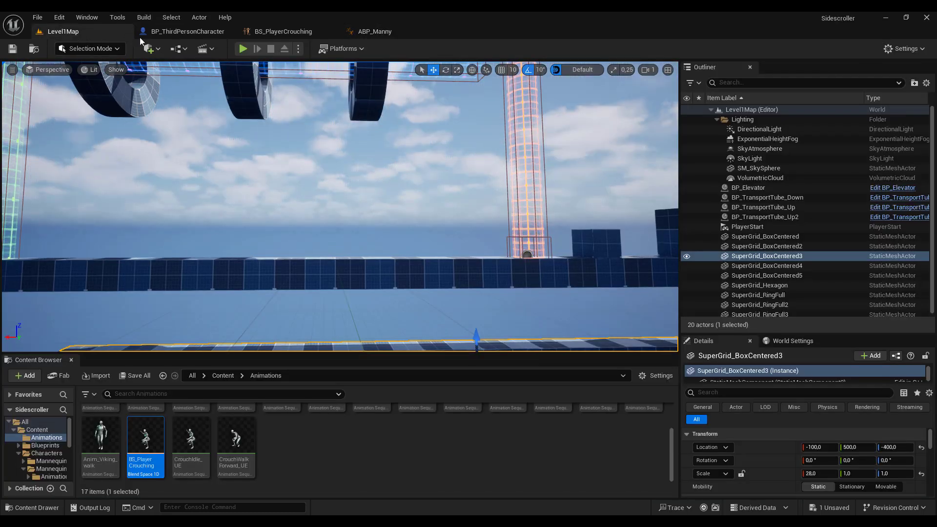
left_click(243, 49)
key("d")
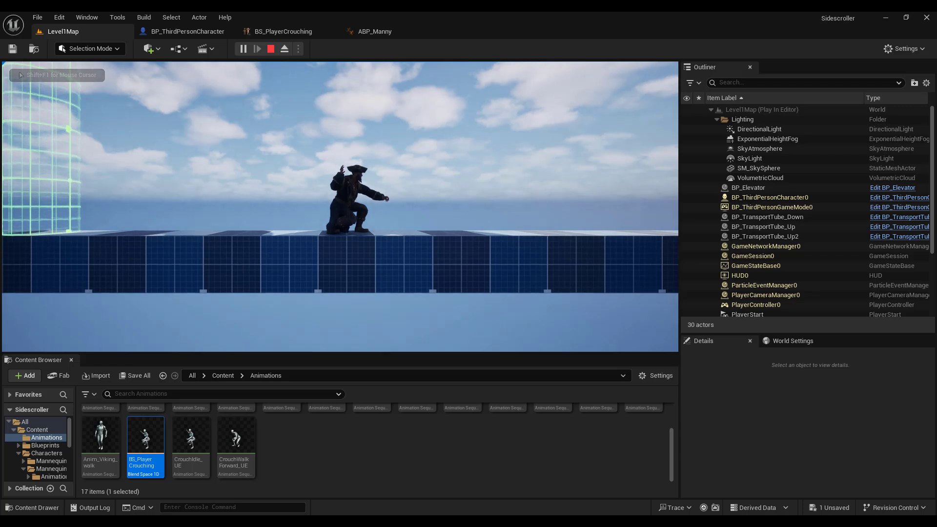
key("d")
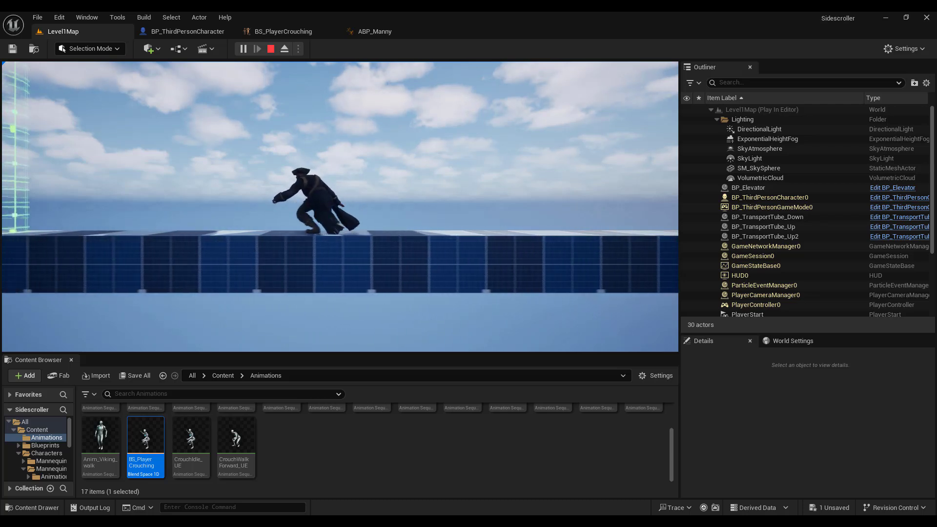
key("d")
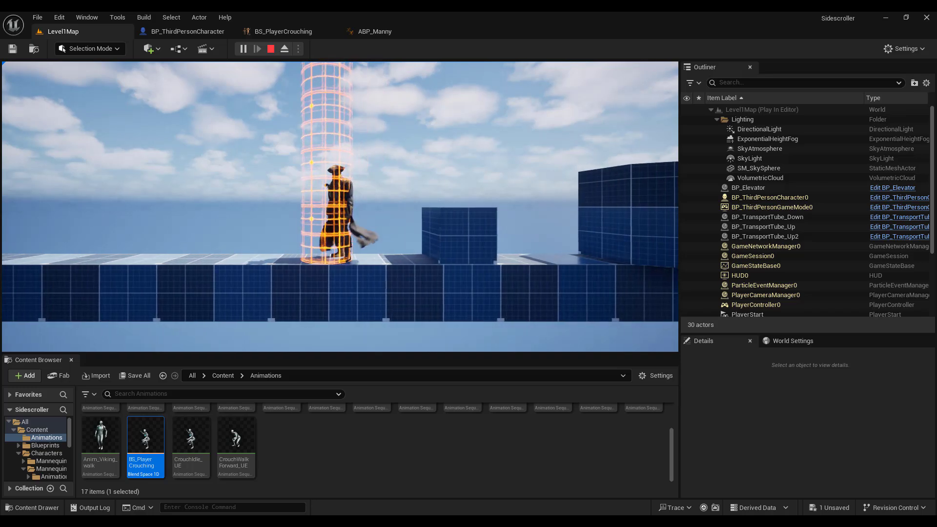
key("a")
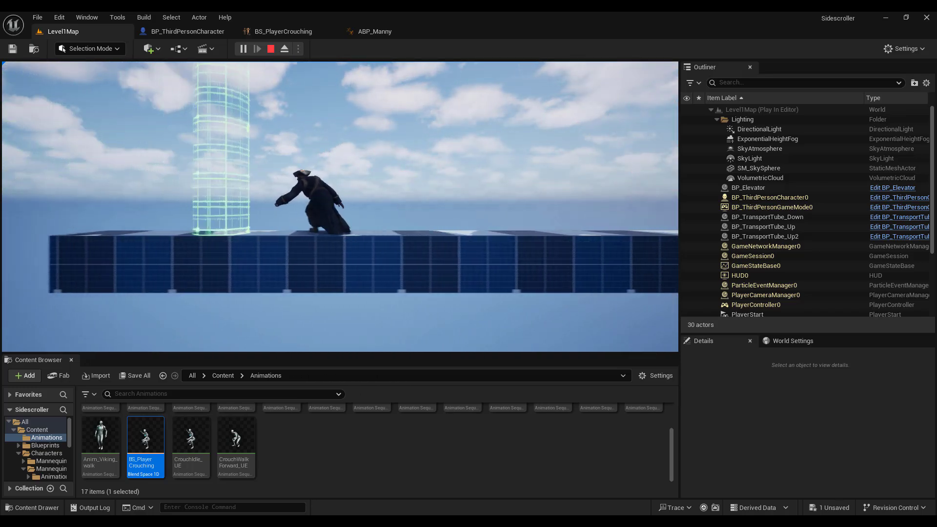
key("d")
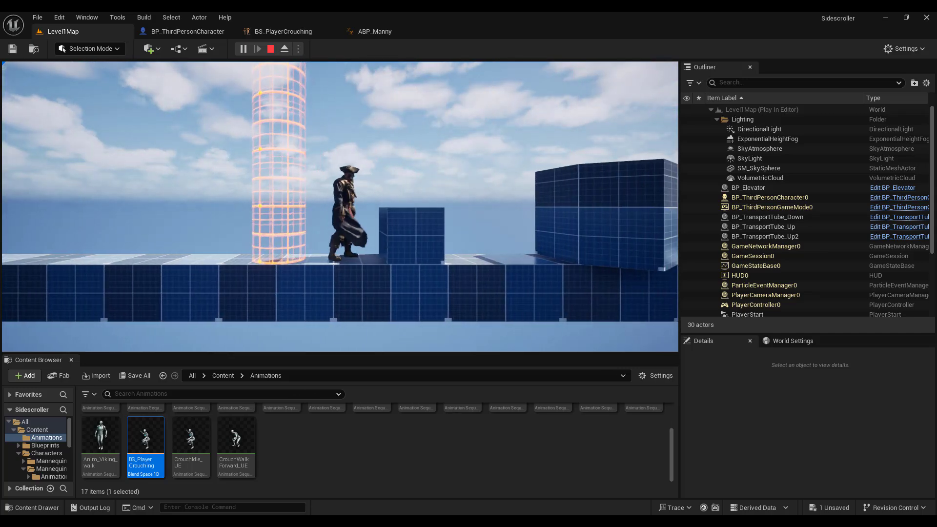
key("a")
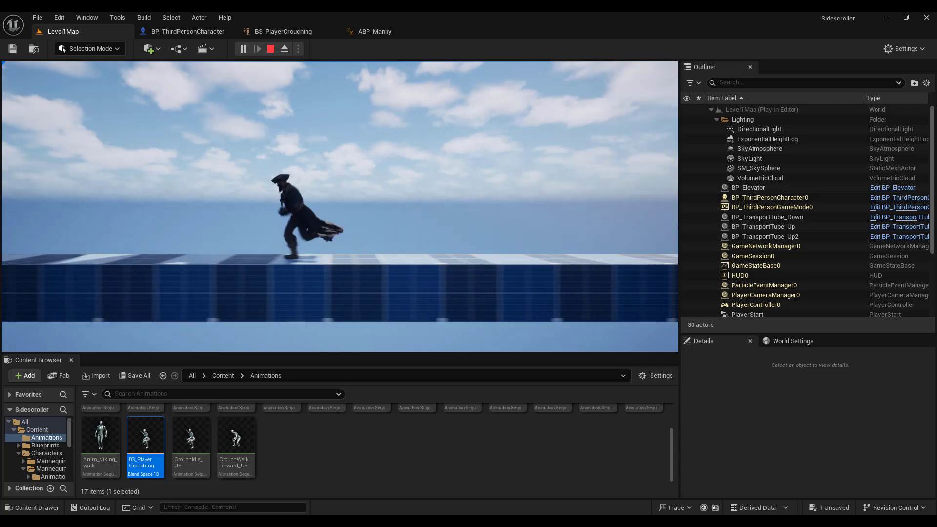
key("d")
key("c")
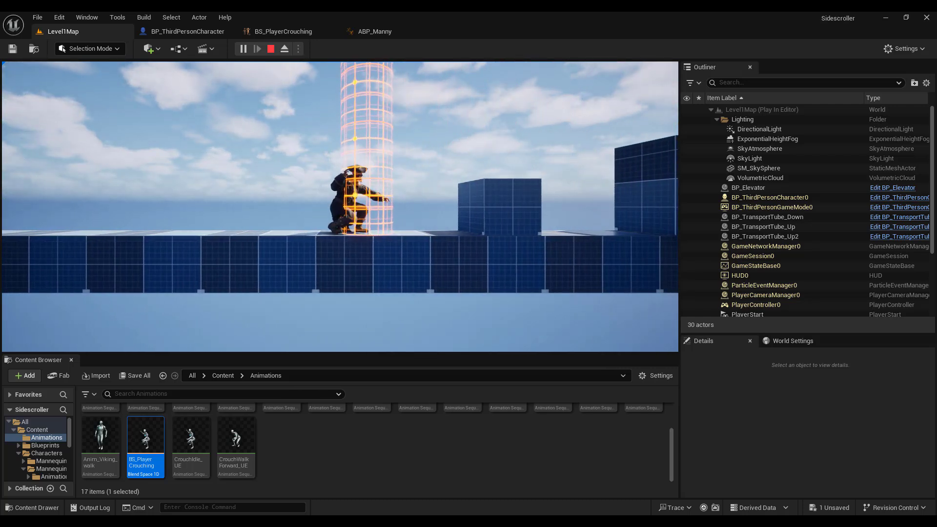
key("a")
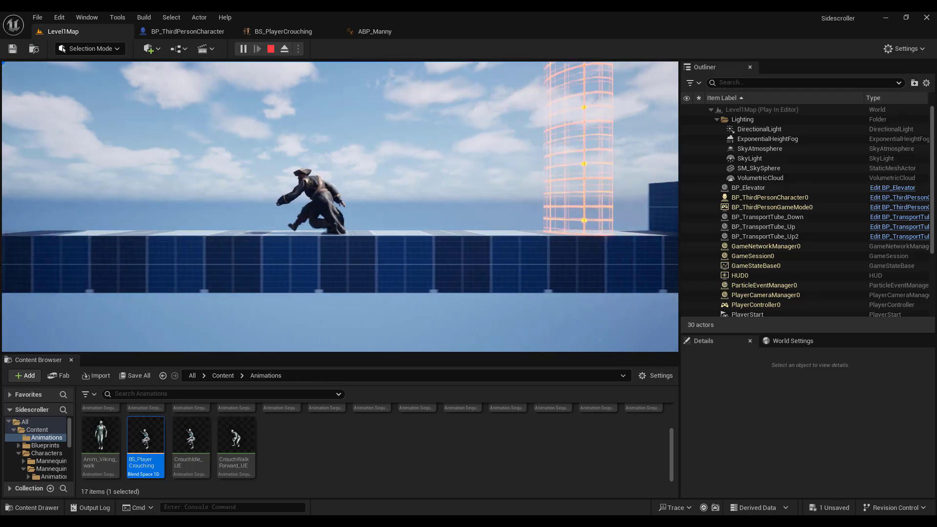
key("c")
key("space")
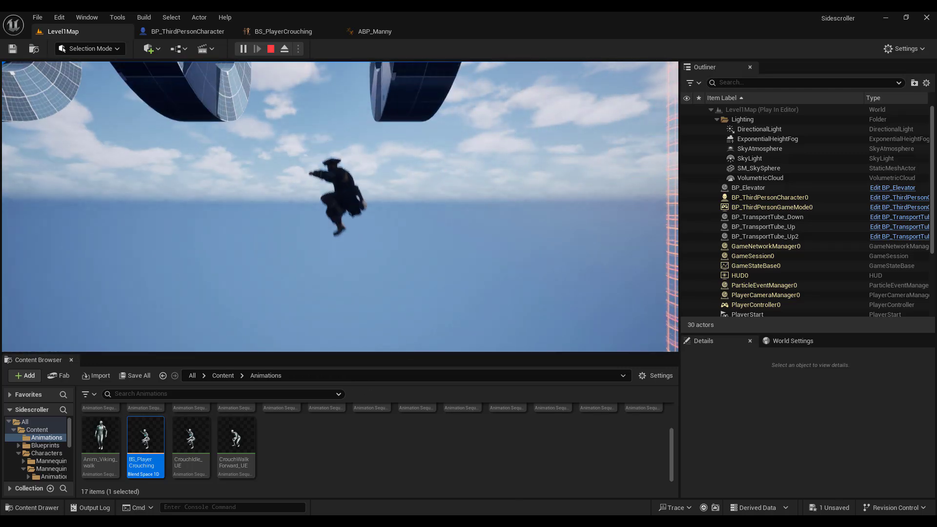
key("c")
key("d")
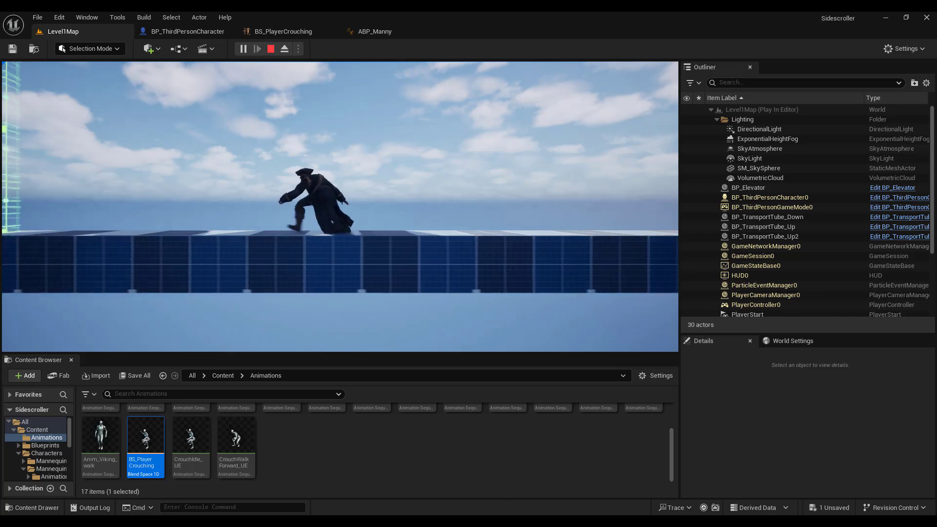
key("c")
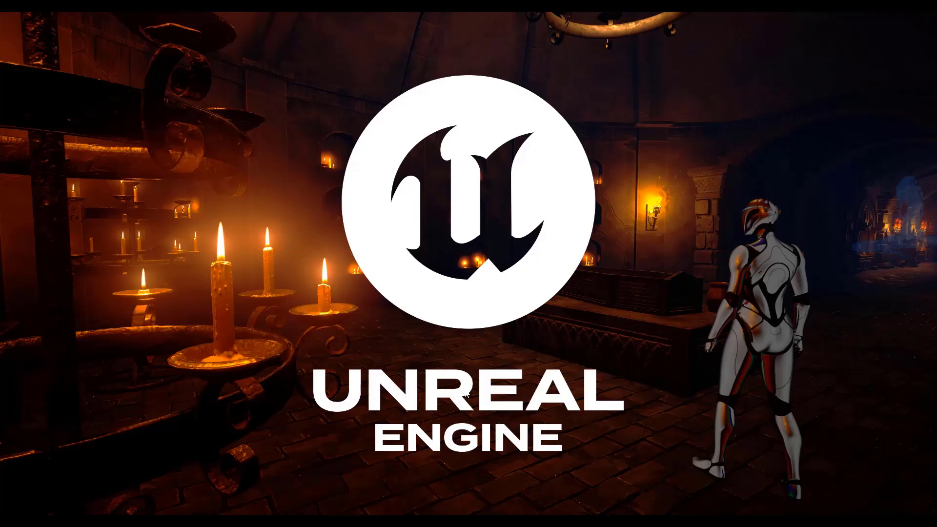
left_click(466, 393)
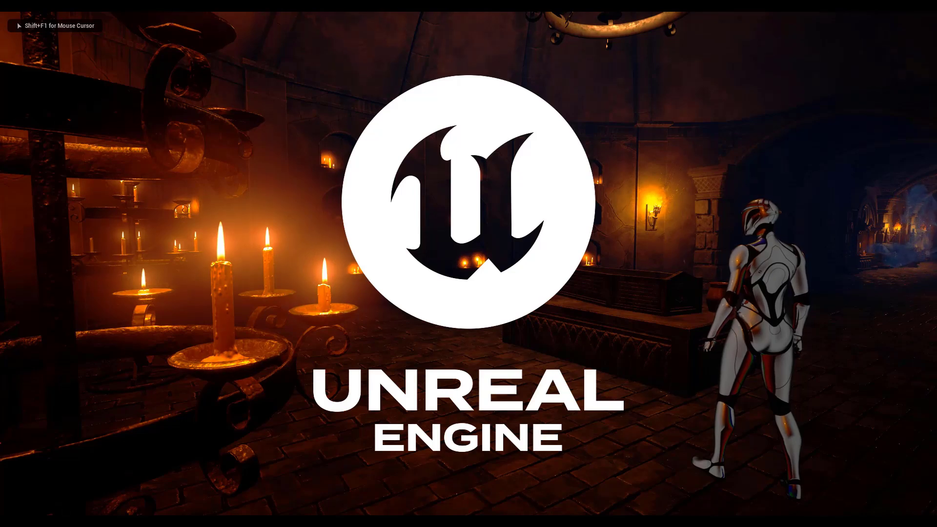